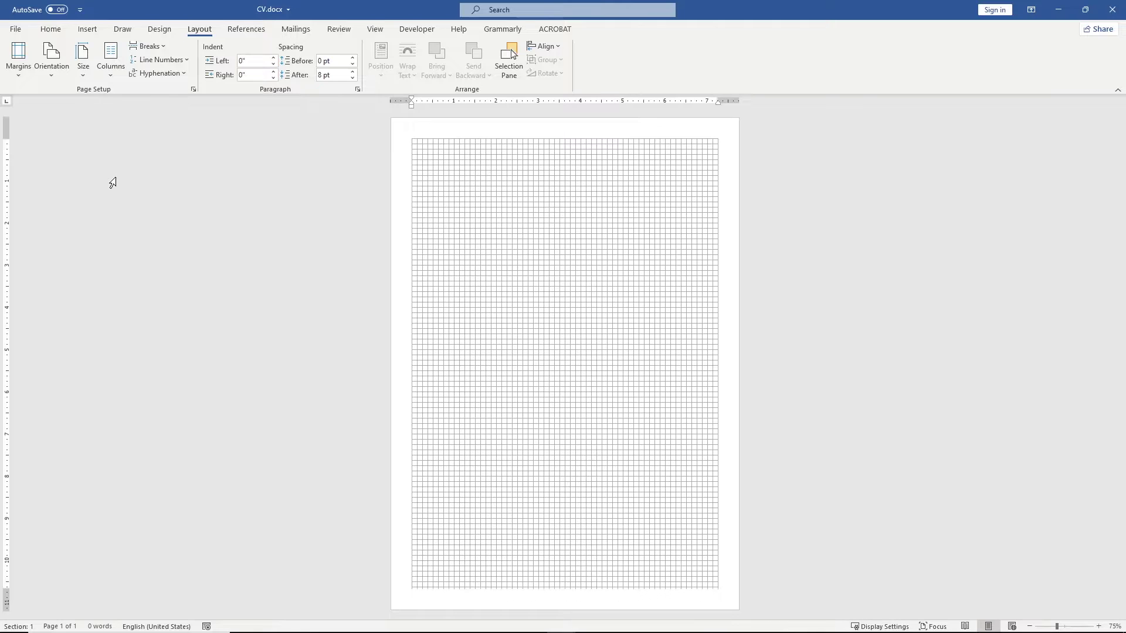
Step: Draw a rectangle near the page's top-left corner
{"action": "left_click", "coordinate": [91, 31]}
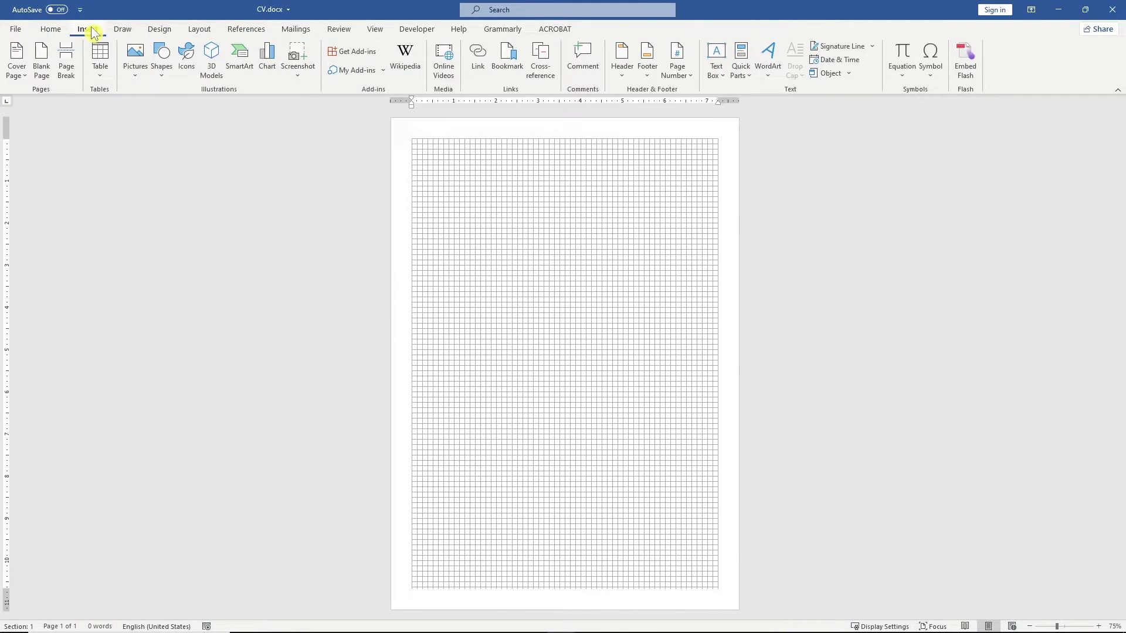
{"action": "left_click", "coordinate": [169, 54]}
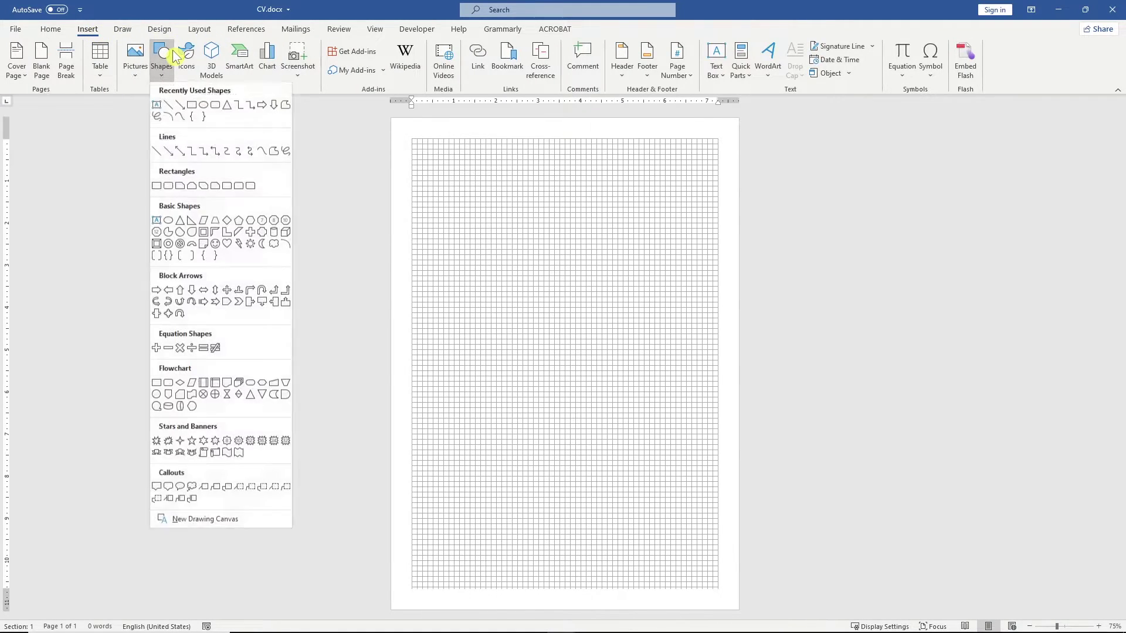
{"action": "left_click", "coordinate": [194, 107]}
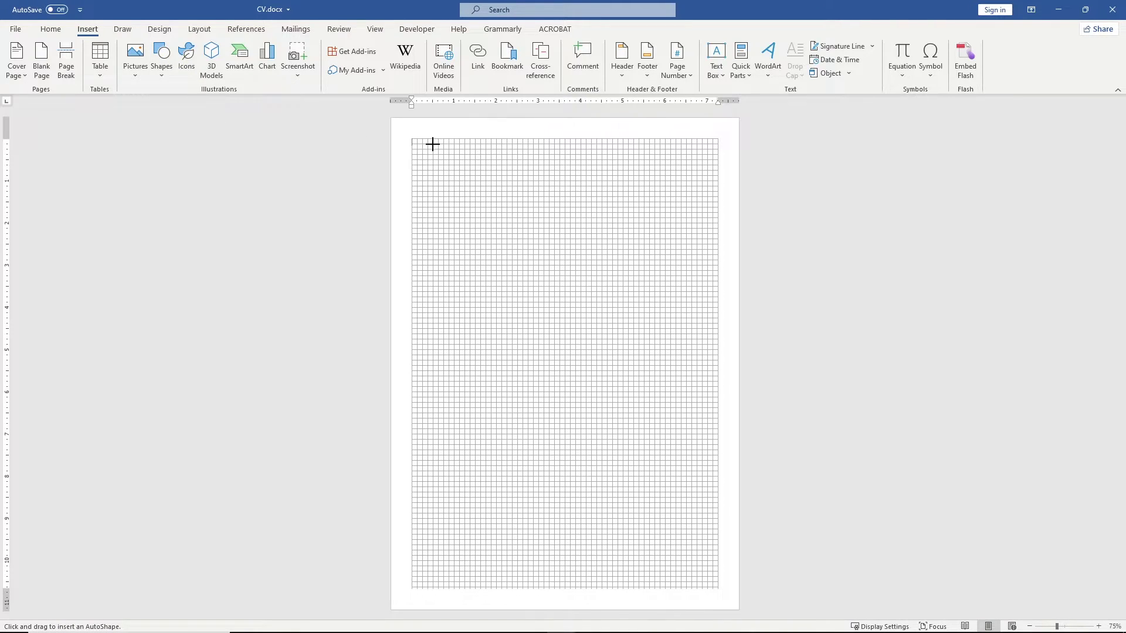
{"action": "left_click_drag", "start_coordinate": [433, 143], "coordinate": [523, 230]}
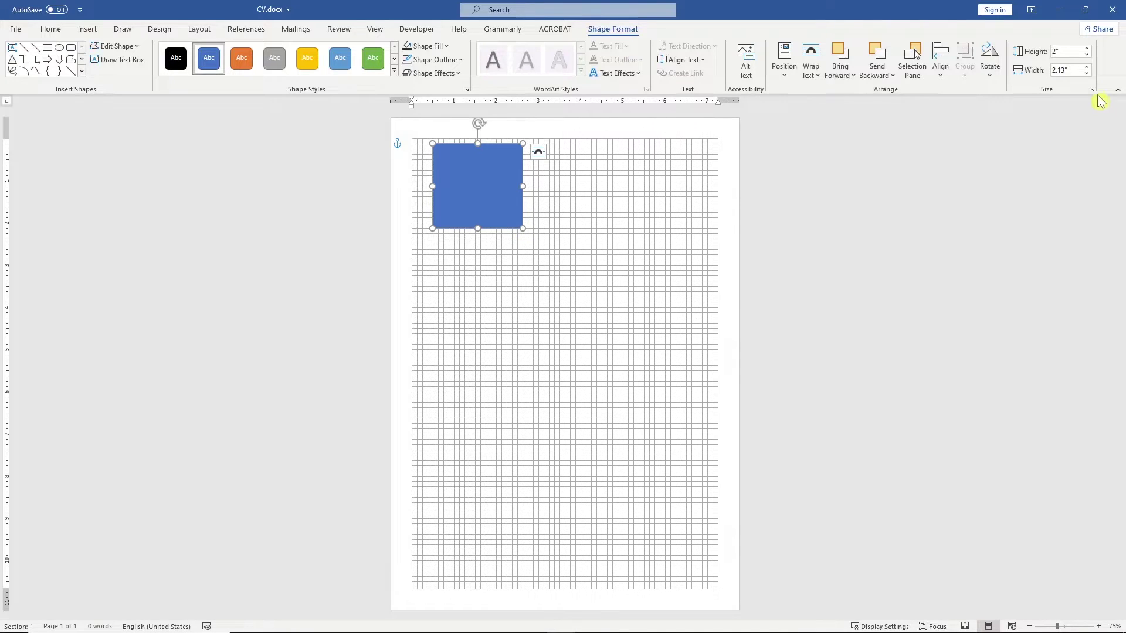
Step: Size the rectangle to 11.69" tall by 3" wide and push it flush to the top-left edge
{"action": "left_click", "coordinate": [1069, 51]}
{"action": "type", "text": "11.69"}
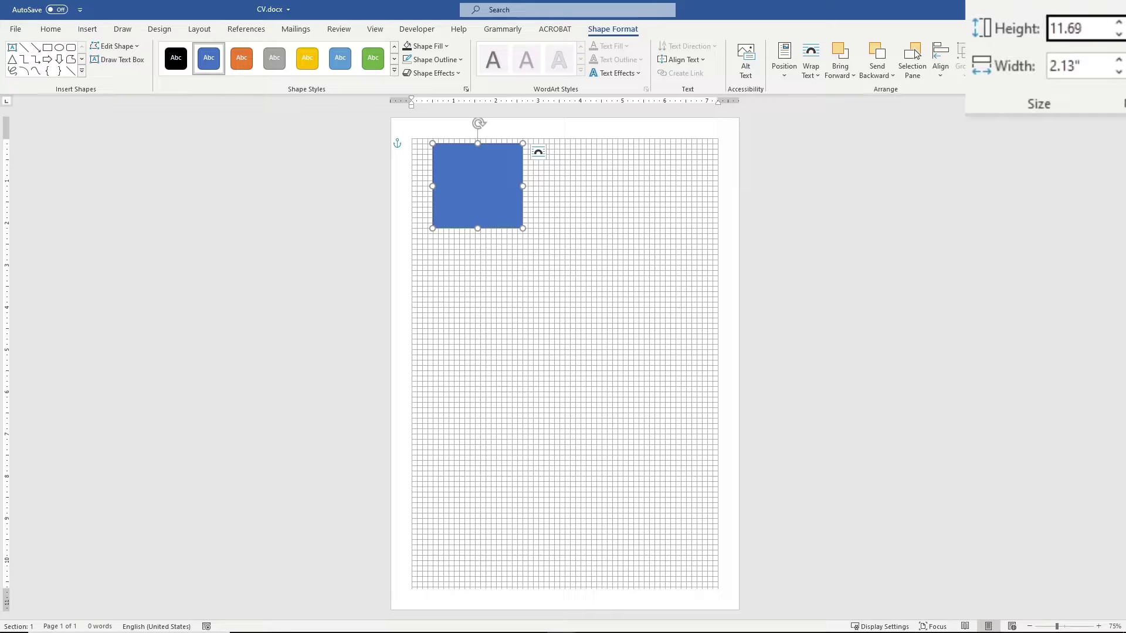
{"action": "key", "text": "Tab"}
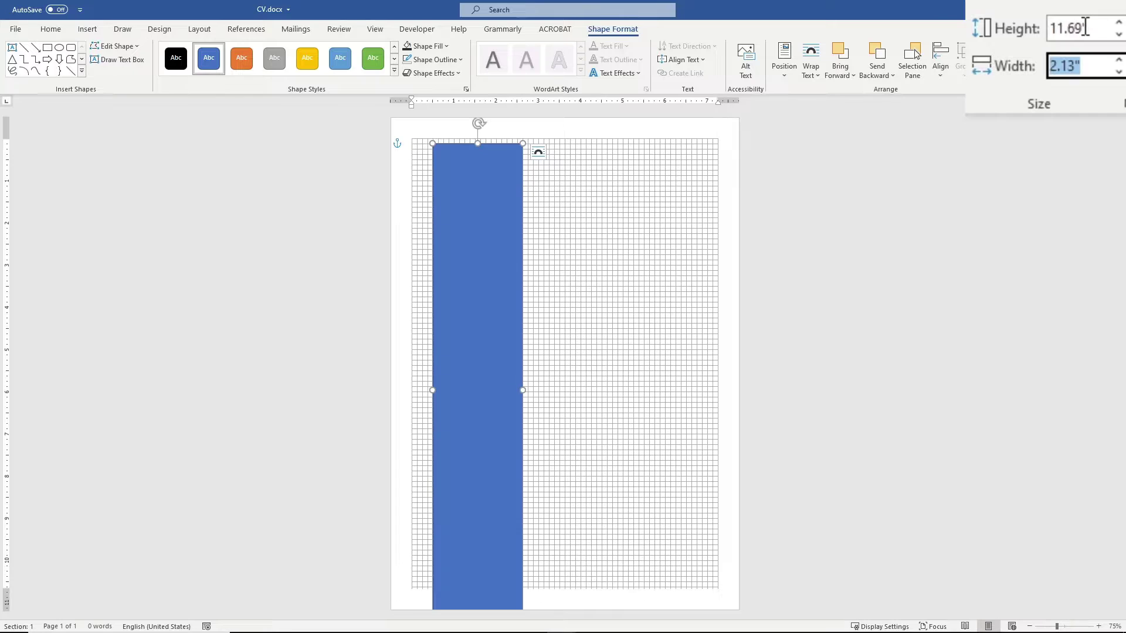
{"action": "type", "text": "3"}
{"action": "key", "text": "Return"}
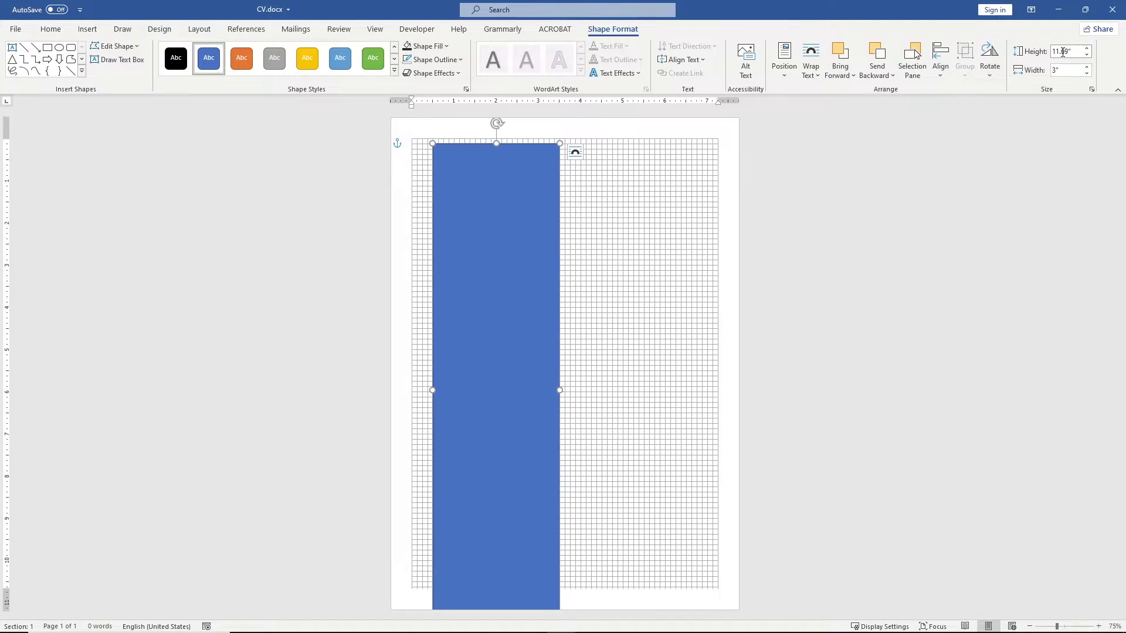
{"action": "left_click_drag", "start_coordinate": [536, 155], "coordinate": [536, 140]}
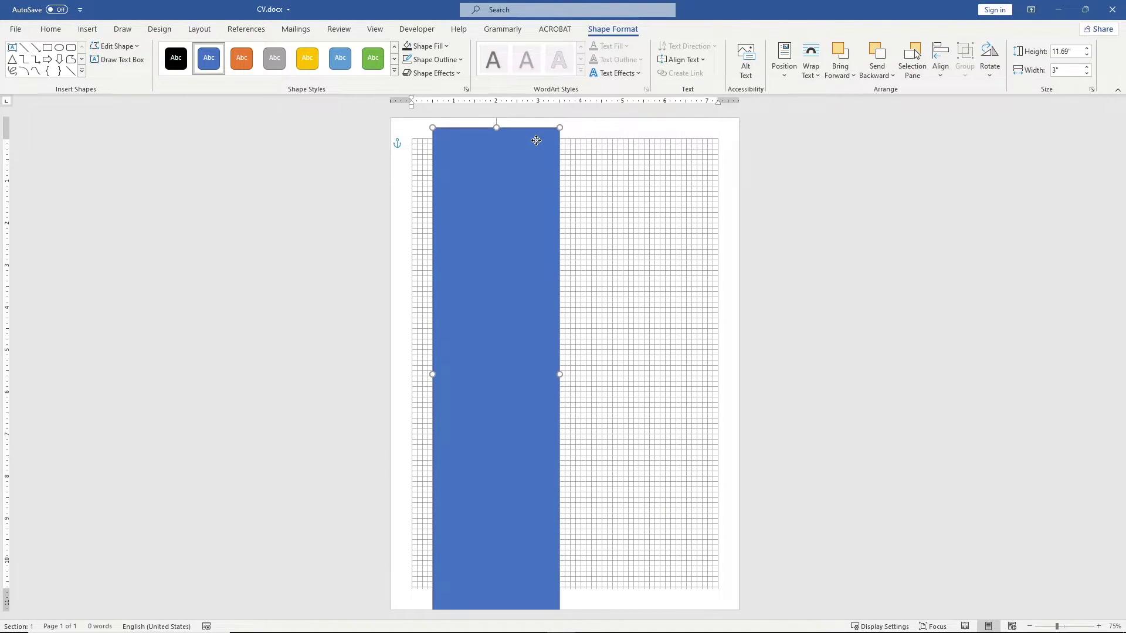
{"action": "key", "text": "Up"}
{"action": "key", "text": "Up"}
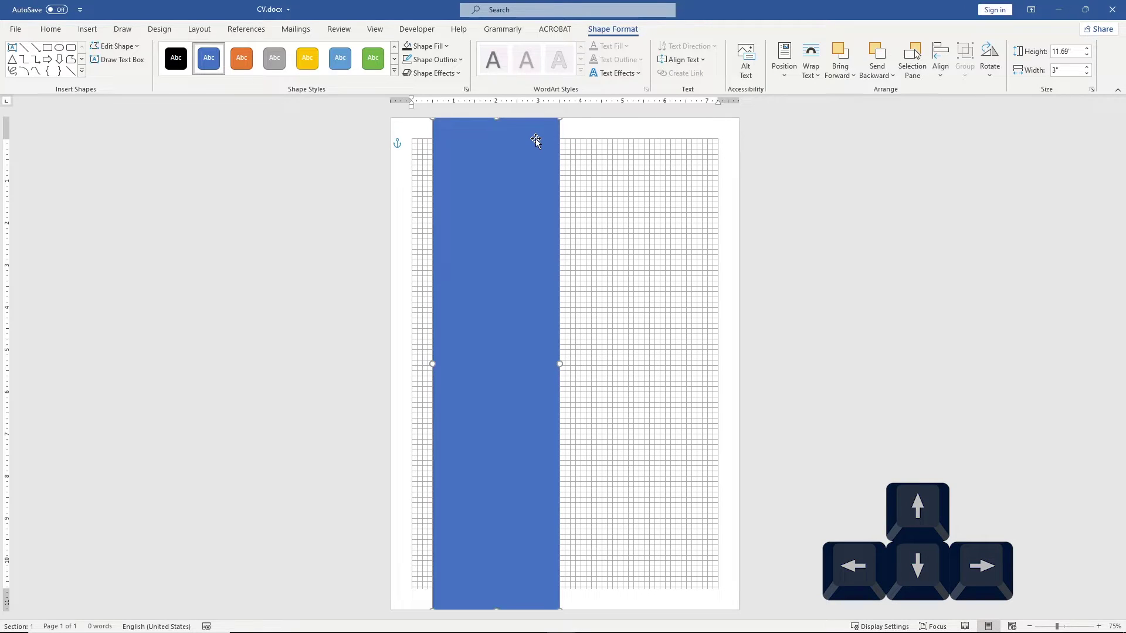
{"action": "key", "text": "Left"}
{"action": "key", "text": "Left"}
{"action": "key", "text": "Left"}
{"action": "key", "text": "Left"}
{"action": "key", "text": "Left"}
{"action": "key", "text": "Left"}
{"action": "key", "text": "Left"}
{"action": "key", "text": "Left"}
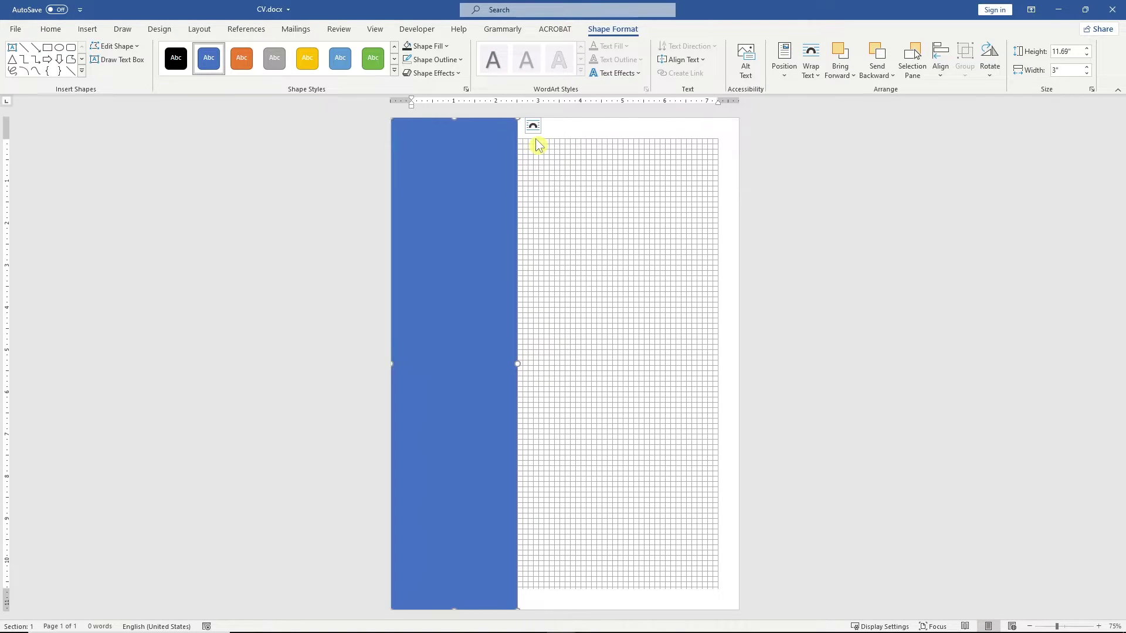
Step: Apply the Facet theme, a new style set and the Green Yellow colour scheme
{"action": "left_click", "coordinate": [538, 145]}
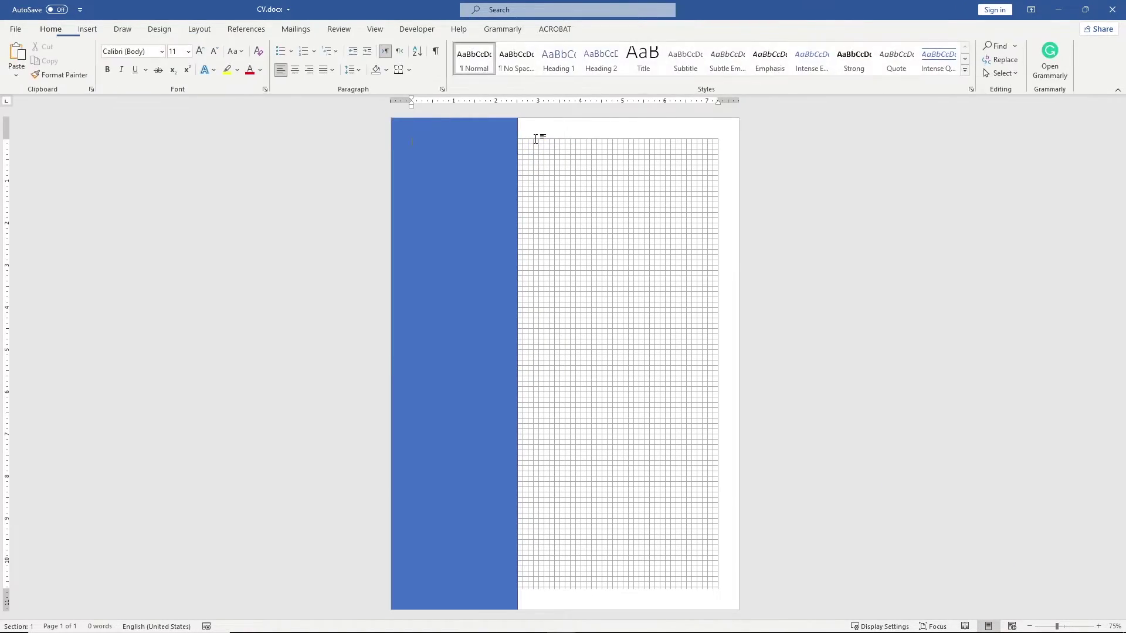
{"action": "left_click", "coordinate": [146, 32]}
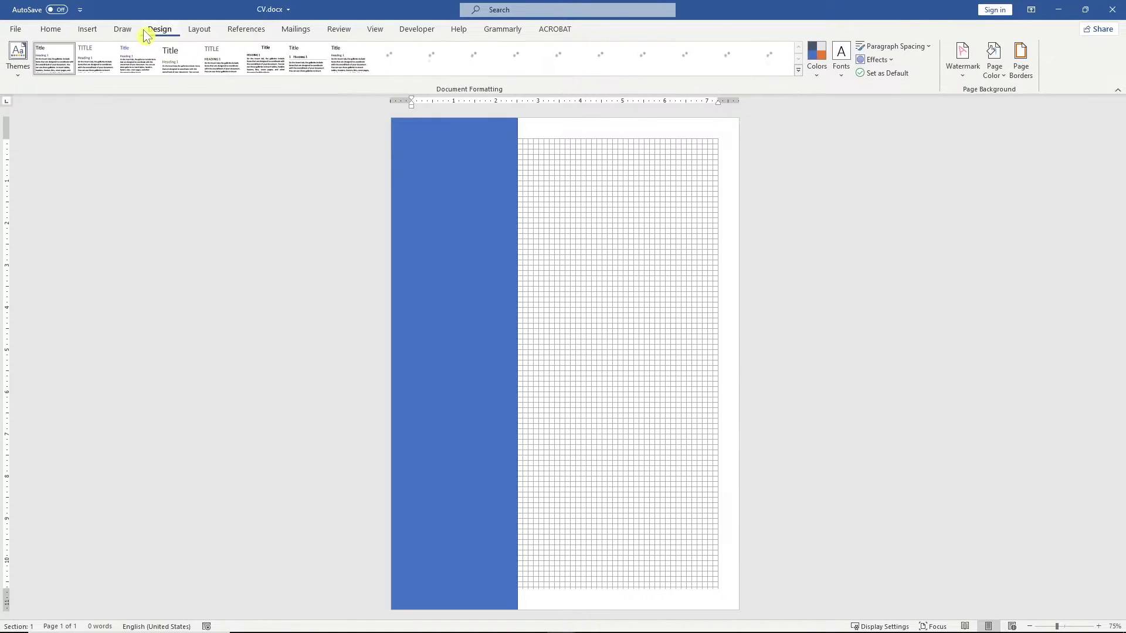
{"action": "left_click", "coordinate": [21, 65]}
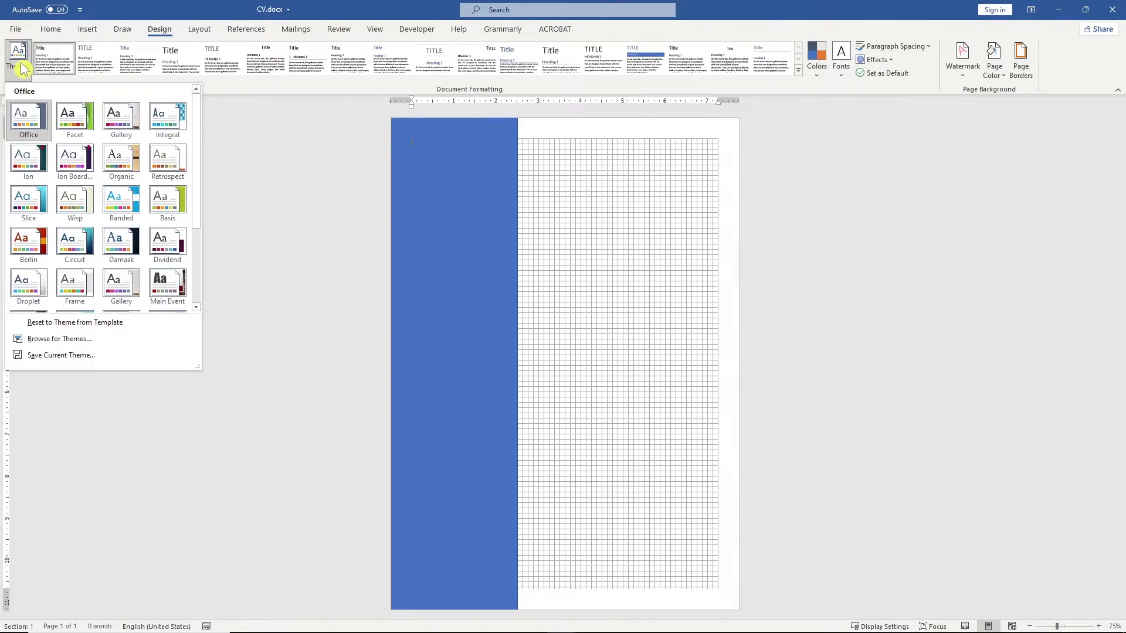
{"action": "left_click", "coordinate": [75, 112]}
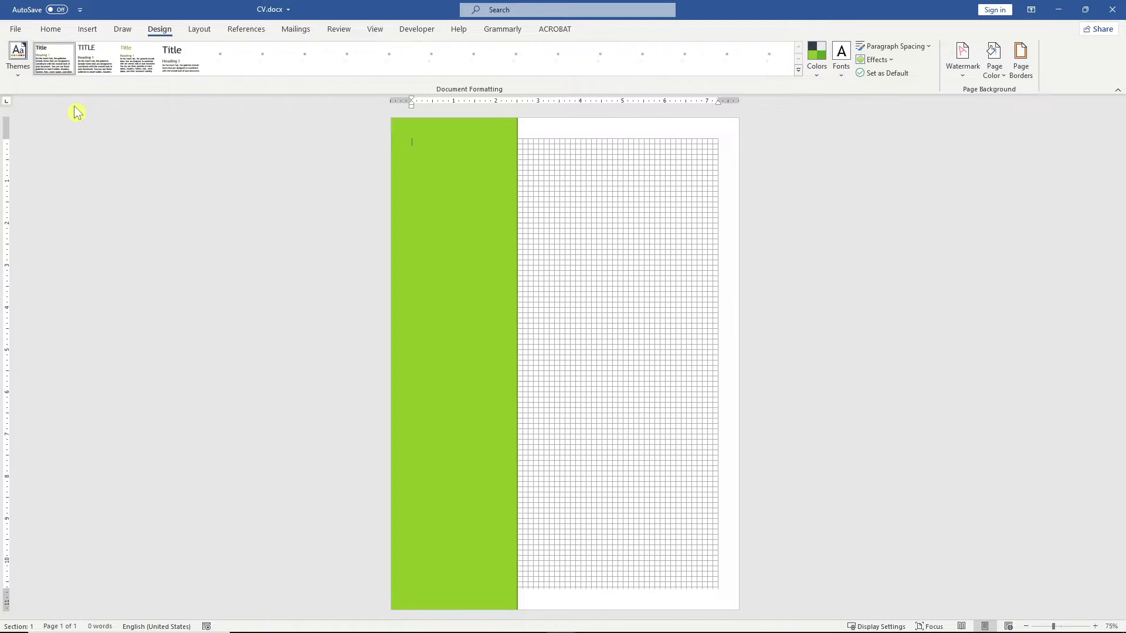
{"action": "left_click", "coordinate": [101, 66]}
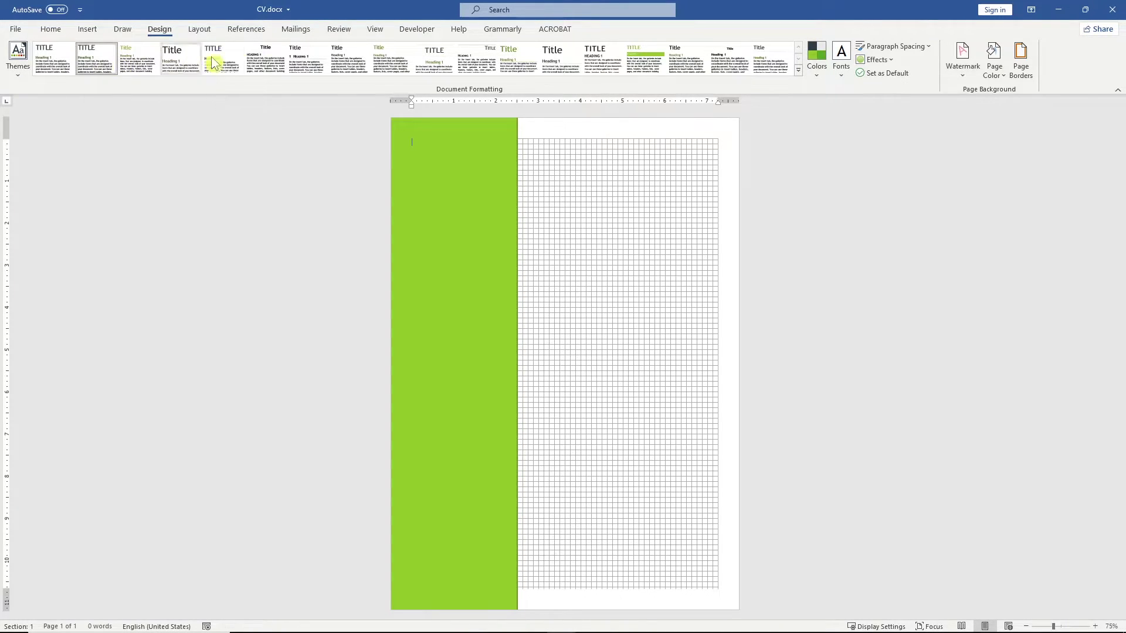
{"action": "left_click", "coordinate": [820, 70]}
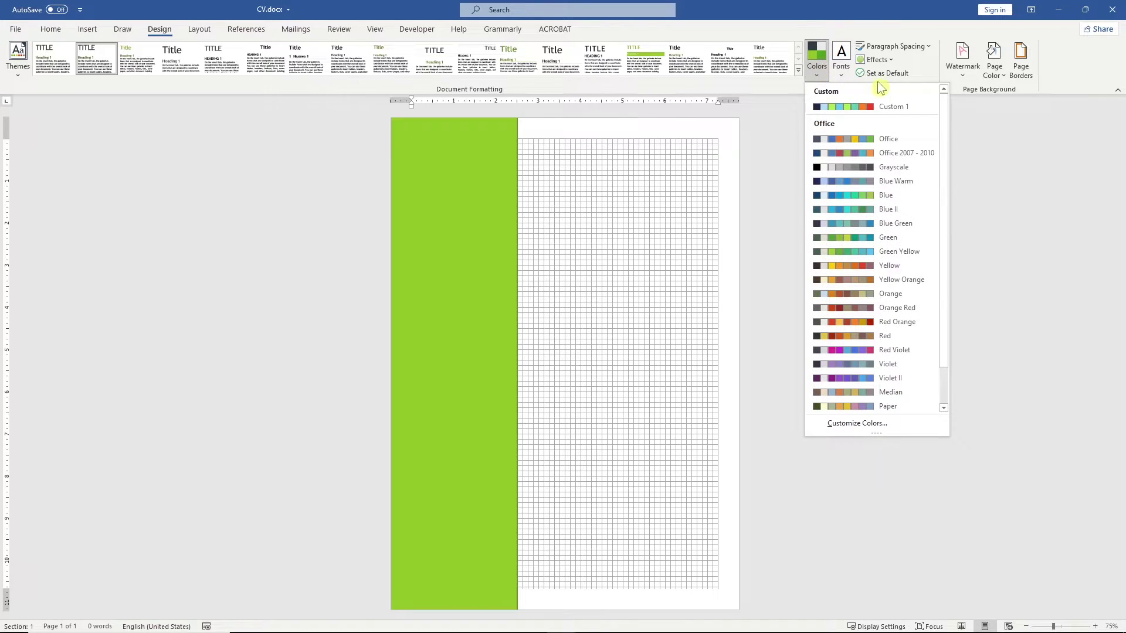
{"action": "left_click", "coordinate": [925, 262]}
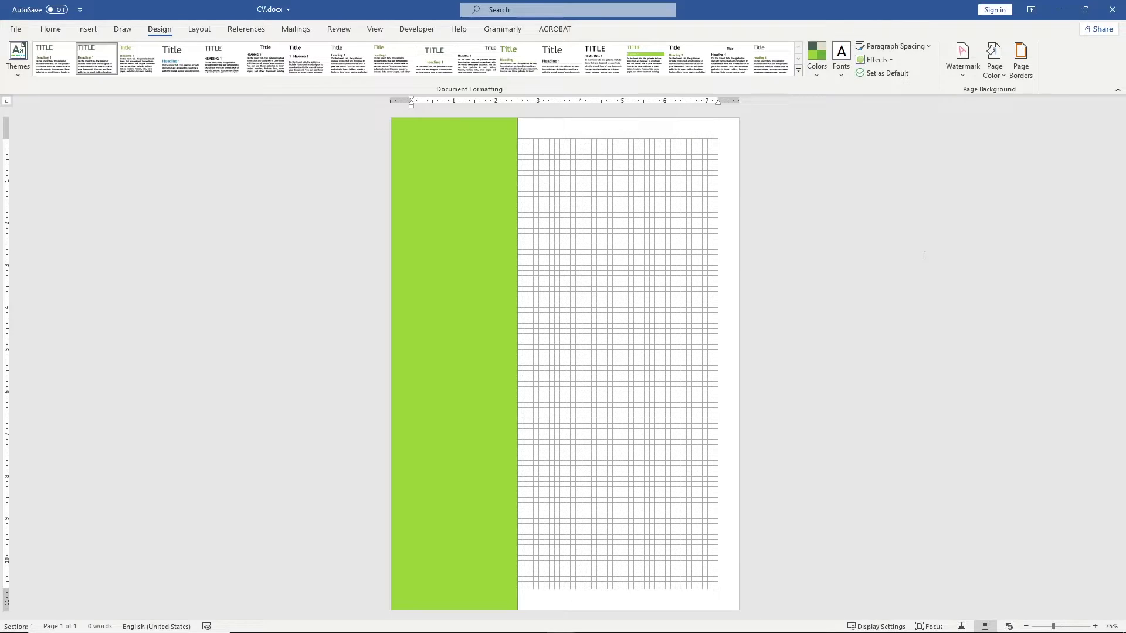
Step: Fill the sidebar rectangle with the darkest green-black theme colour and set No Outline
{"action": "left_click", "coordinate": [500, 241]}
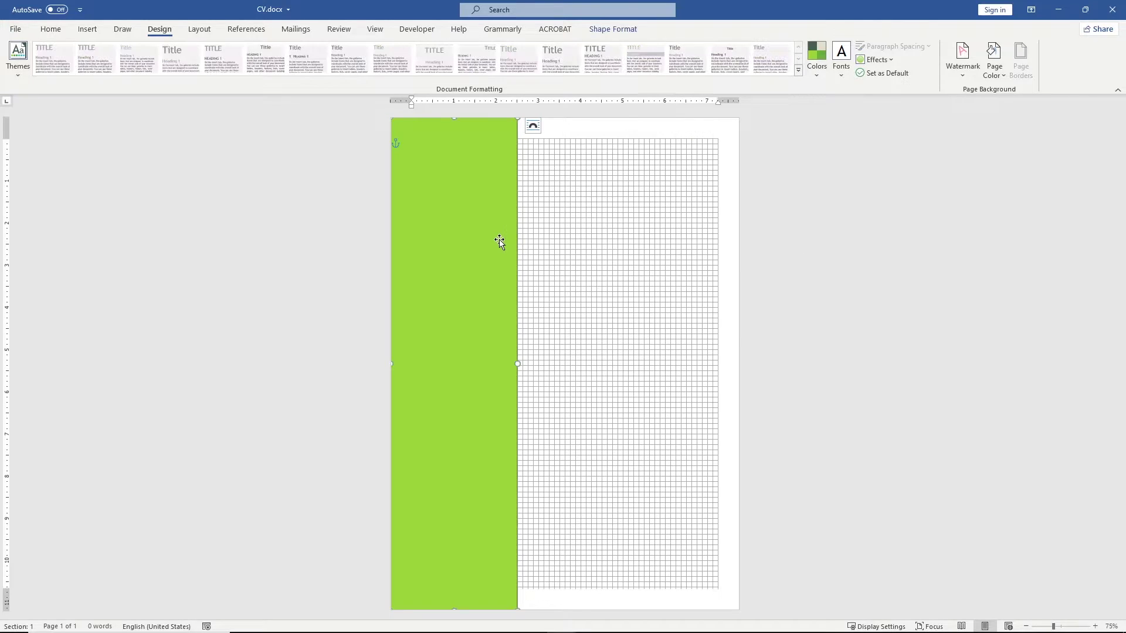
{"action": "left_click", "coordinate": [616, 32]}
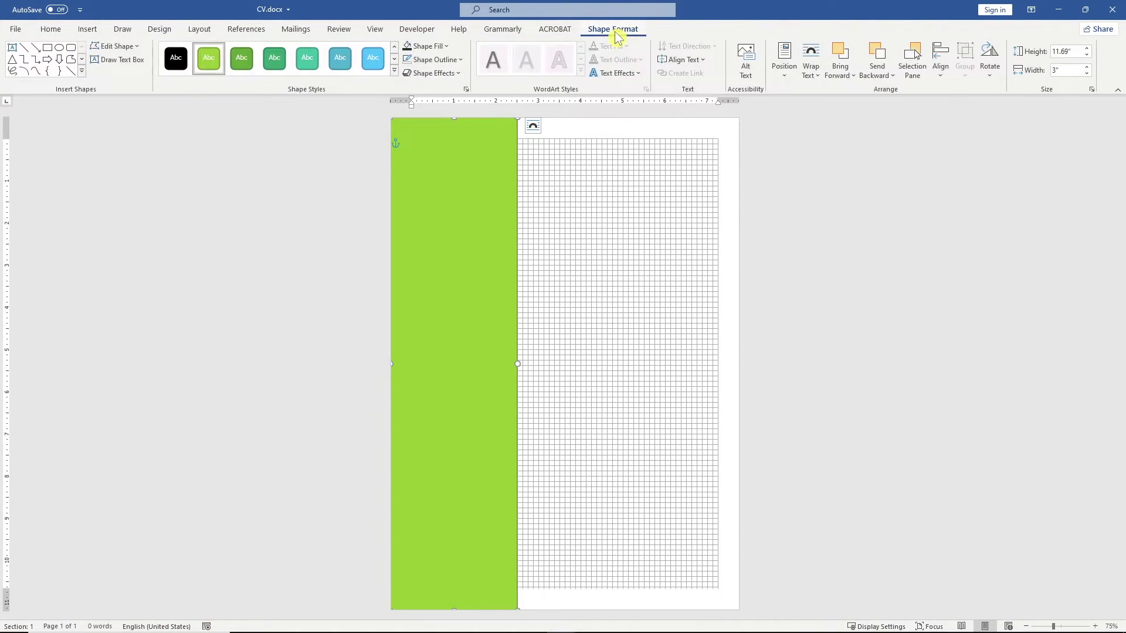
{"action": "left_click", "coordinate": [431, 46]}
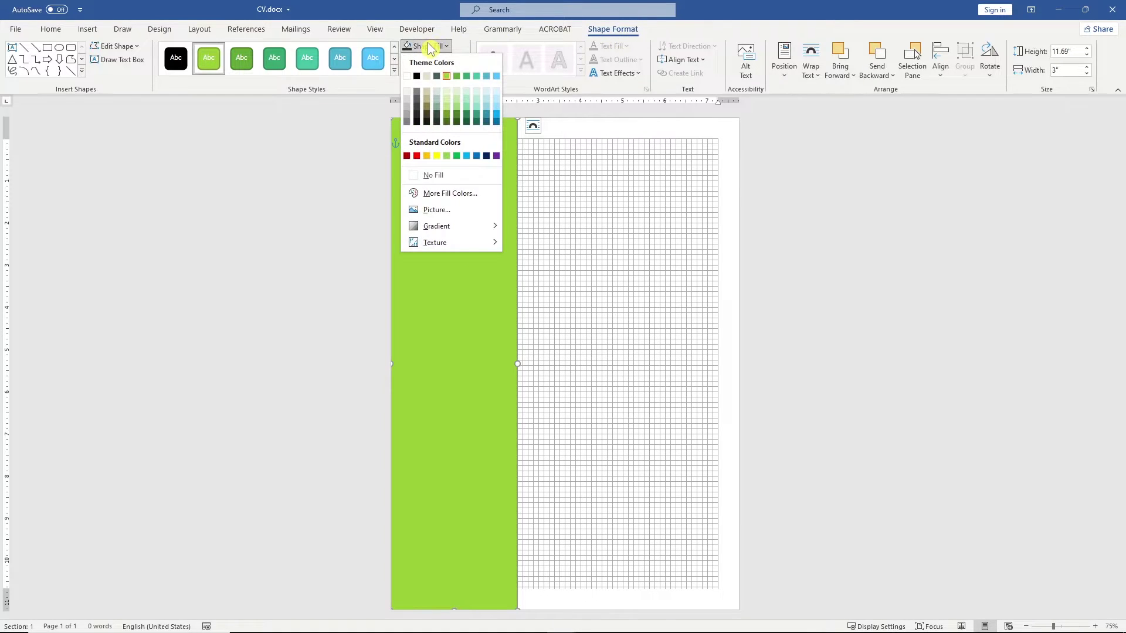
{"action": "left_click", "coordinate": [438, 121]}
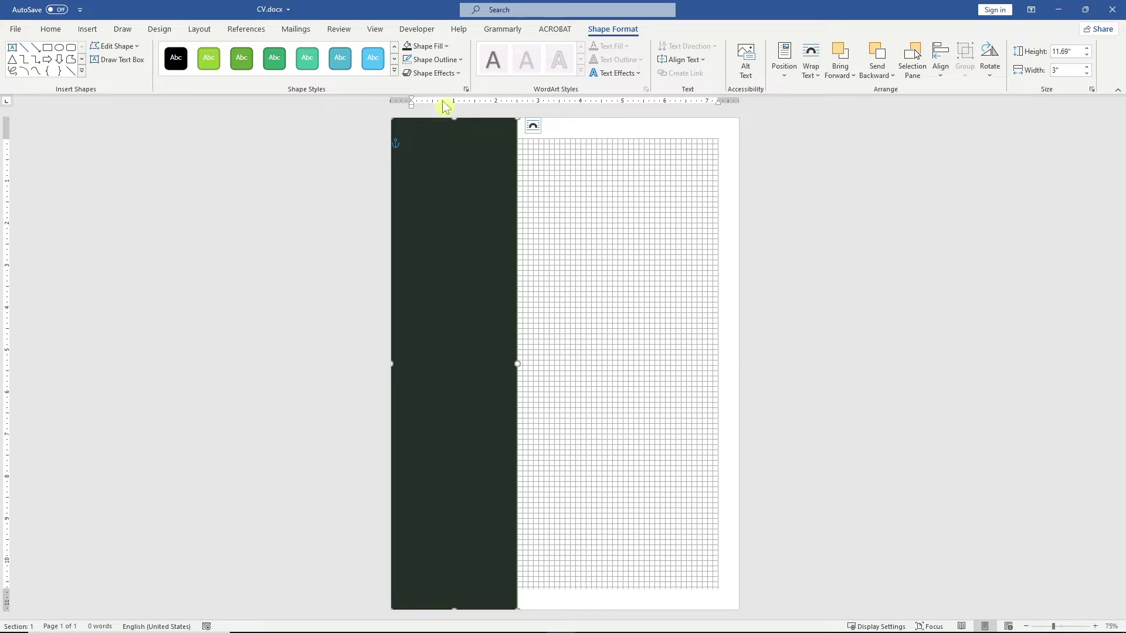
{"action": "left_click", "coordinate": [452, 59]}
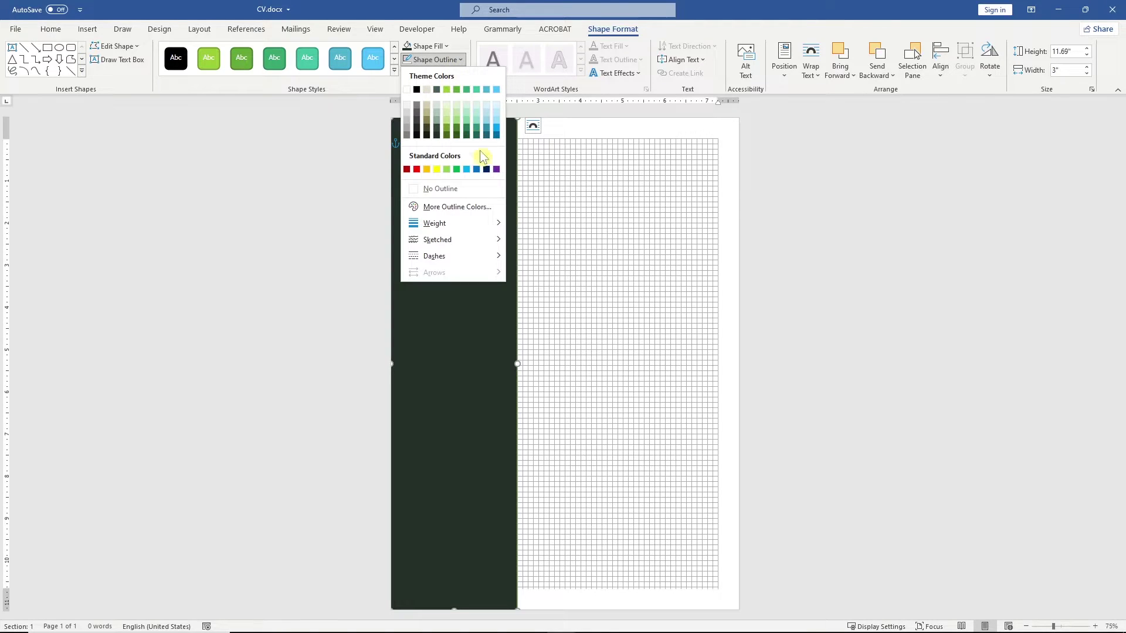
{"action": "left_click", "coordinate": [481, 187]}
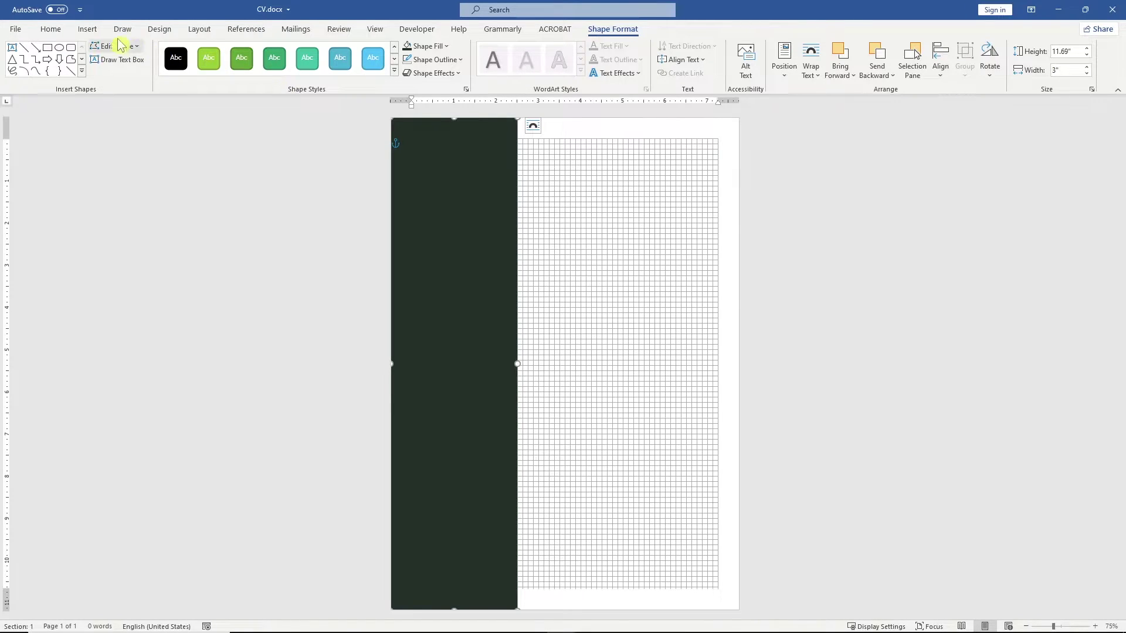
{"action": "left_click", "coordinate": [94, 31]}
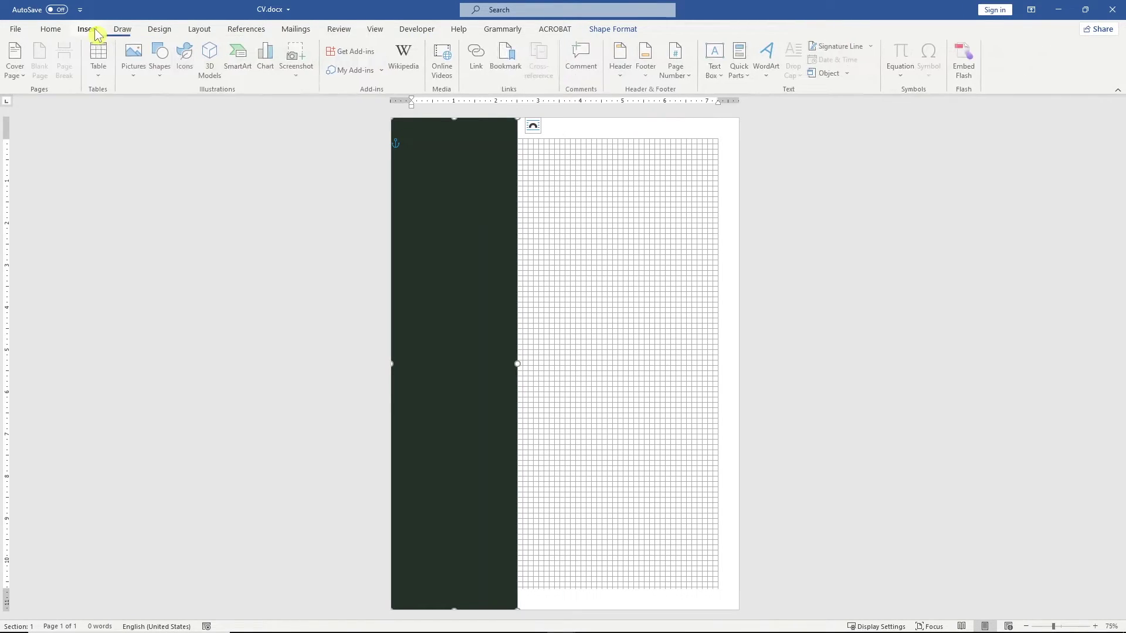
Step: Insert Photo.jpg from this computer into the CV
{"action": "left_click", "coordinate": [134, 59]}
{"action": "left_click", "coordinate": [194, 111]}
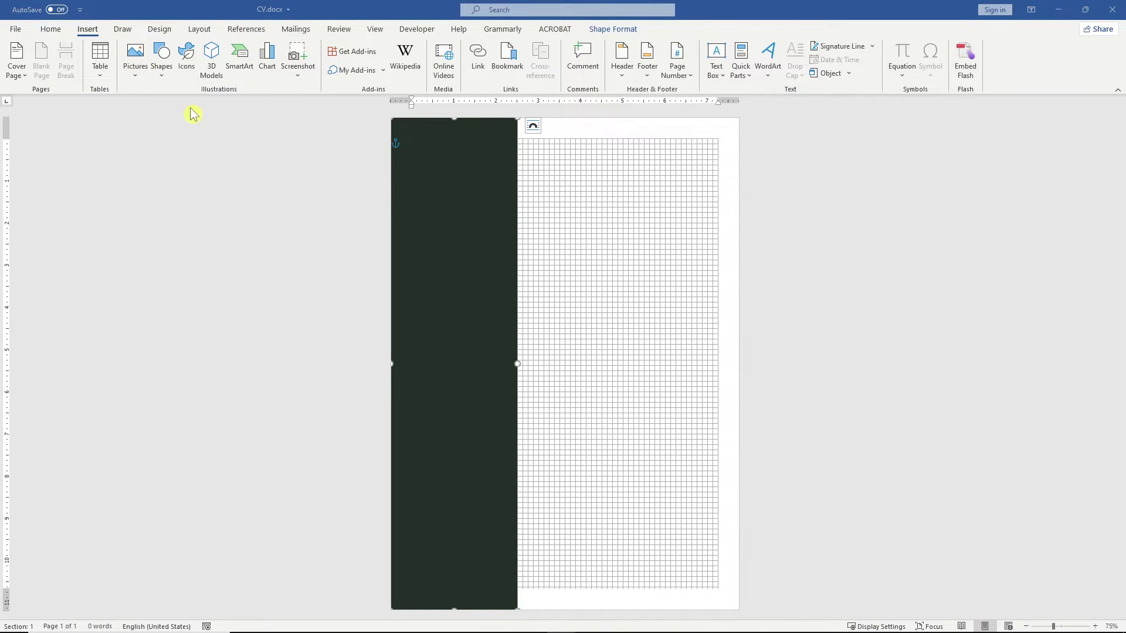
{"action": "left_click", "coordinate": [154, 108]}
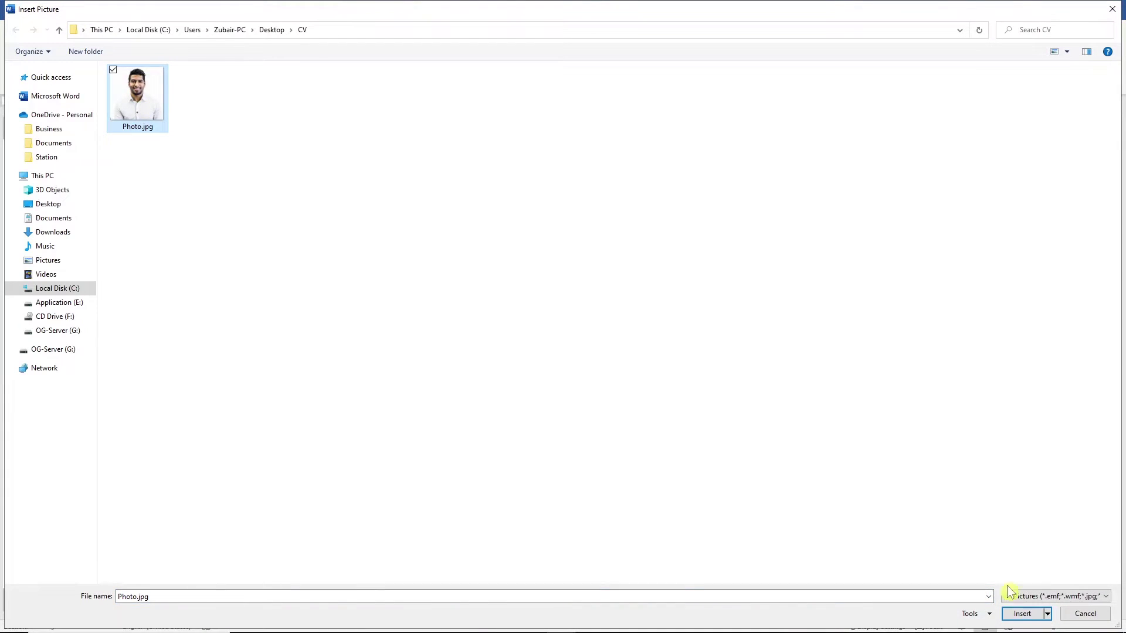
{"action": "left_click", "coordinate": [1023, 613]}
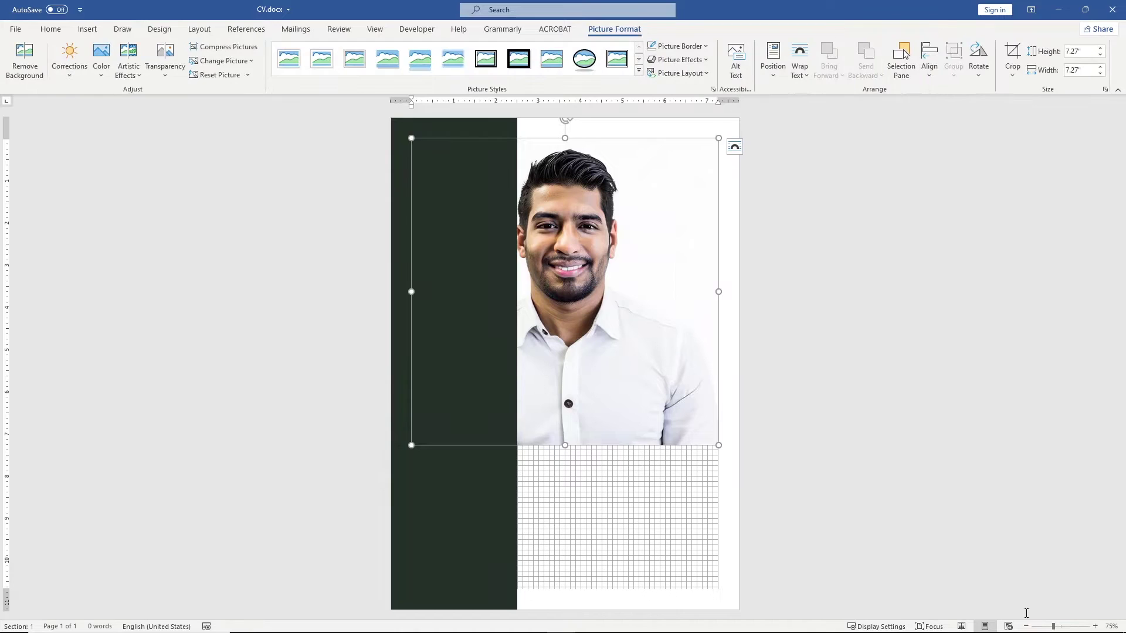
Step: Set the photo's text wrapping to In Front of Text
{"action": "right_click", "coordinate": [663, 331]}
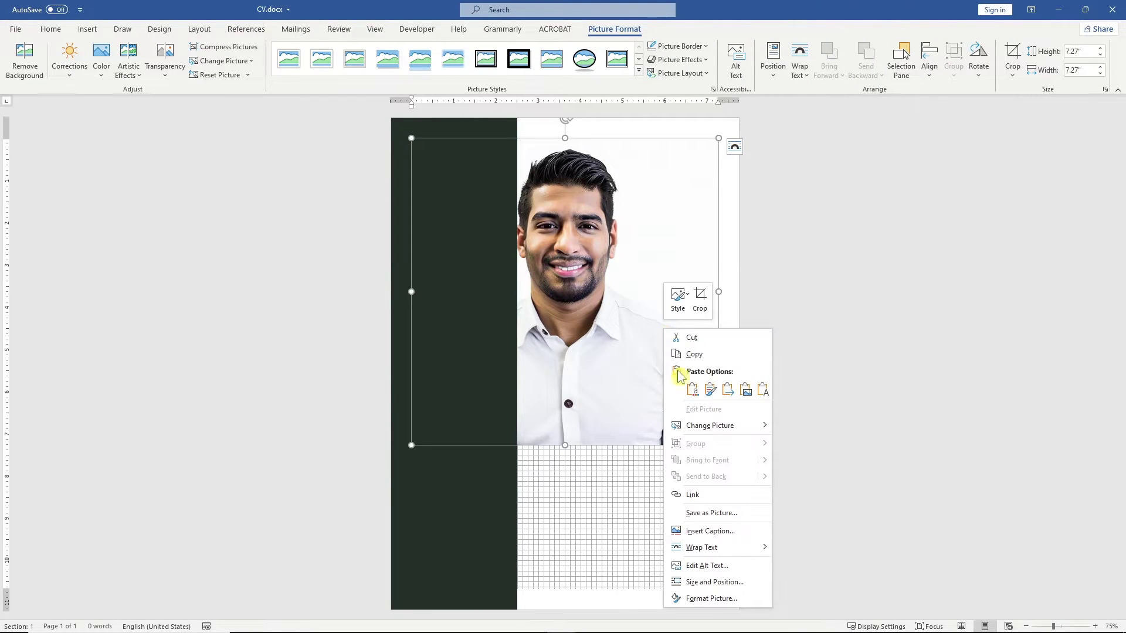
{"action": "mouse_move", "coordinate": [746, 550]}
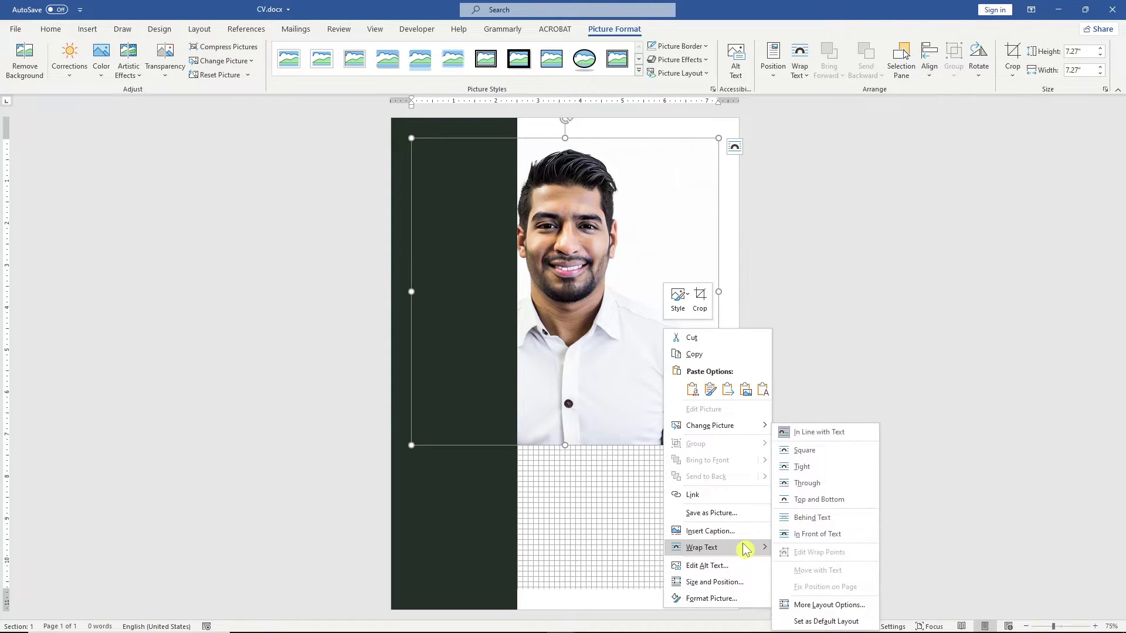
{"action": "left_click", "coordinate": [836, 537]}
{"action": "left_click", "coordinate": [836, 538]}
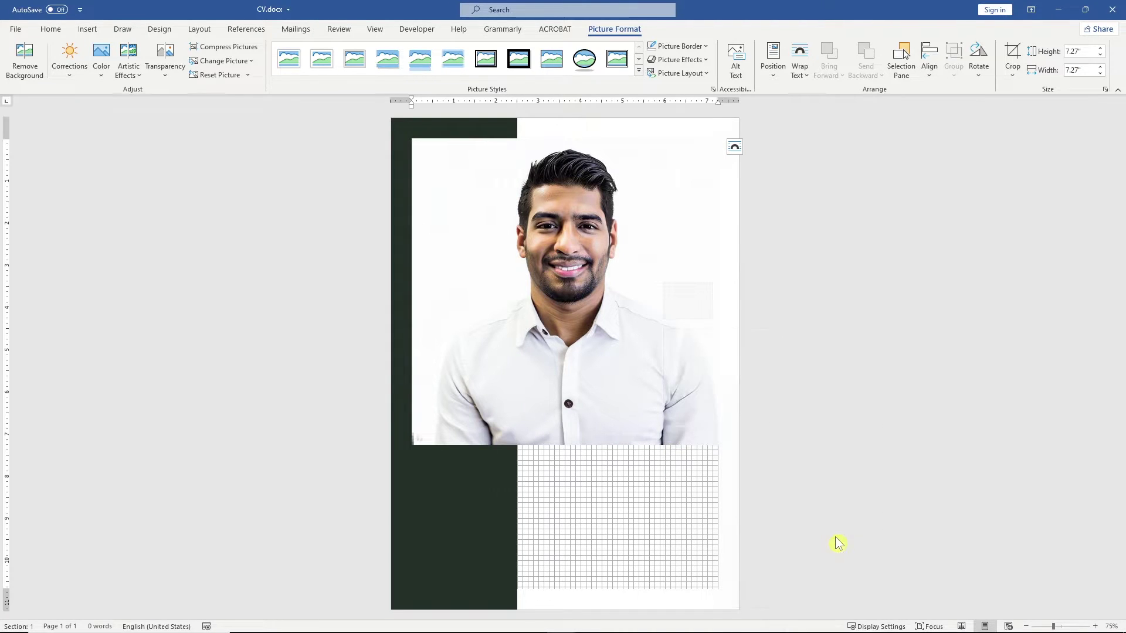
Step: Crop the photo to an oval, enlarging and shifting the image to centre the face
{"action": "left_click", "coordinate": [1013, 75]}
{"action": "mouse_move", "coordinate": [1032, 109]}
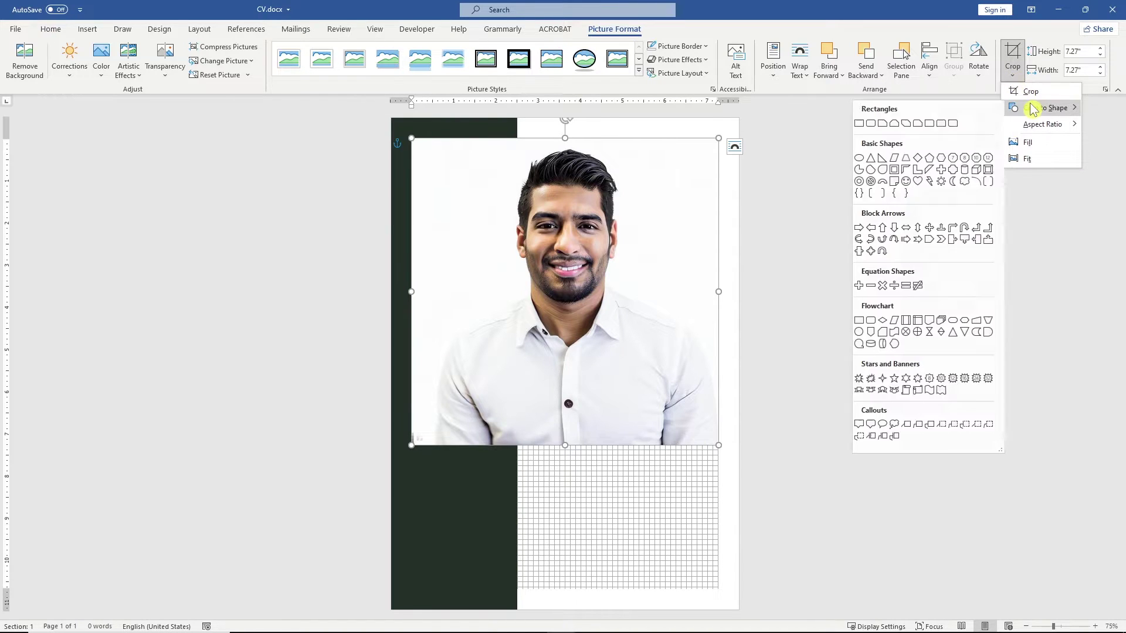
{"action": "left_click", "coordinate": [856, 158]}
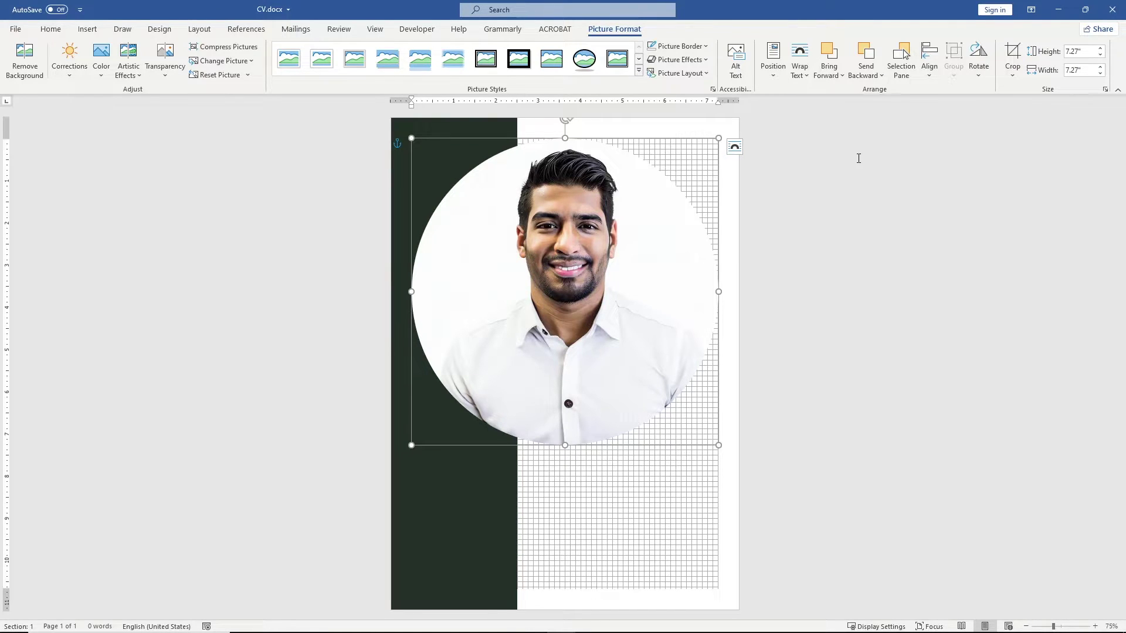
{"action": "left_click", "coordinate": [1013, 58]}
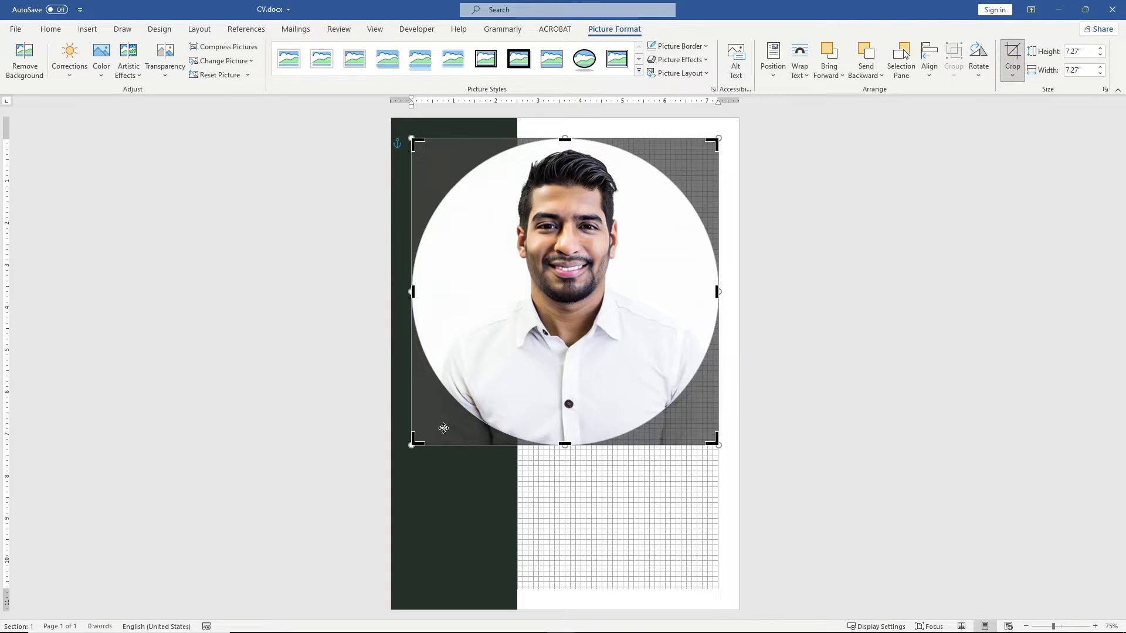
{"action": "left_click_drag", "start_coordinate": [410, 447], "coordinate": [343, 489]}
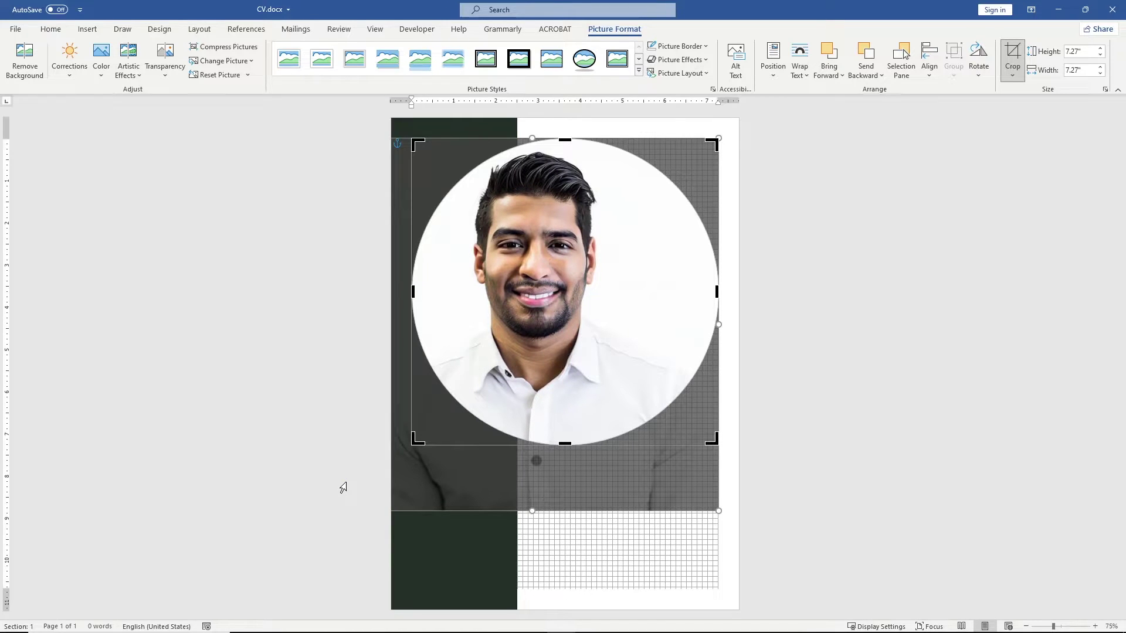
{"action": "left_click_drag", "start_coordinate": [528, 317], "coordinate": [556, 317]}
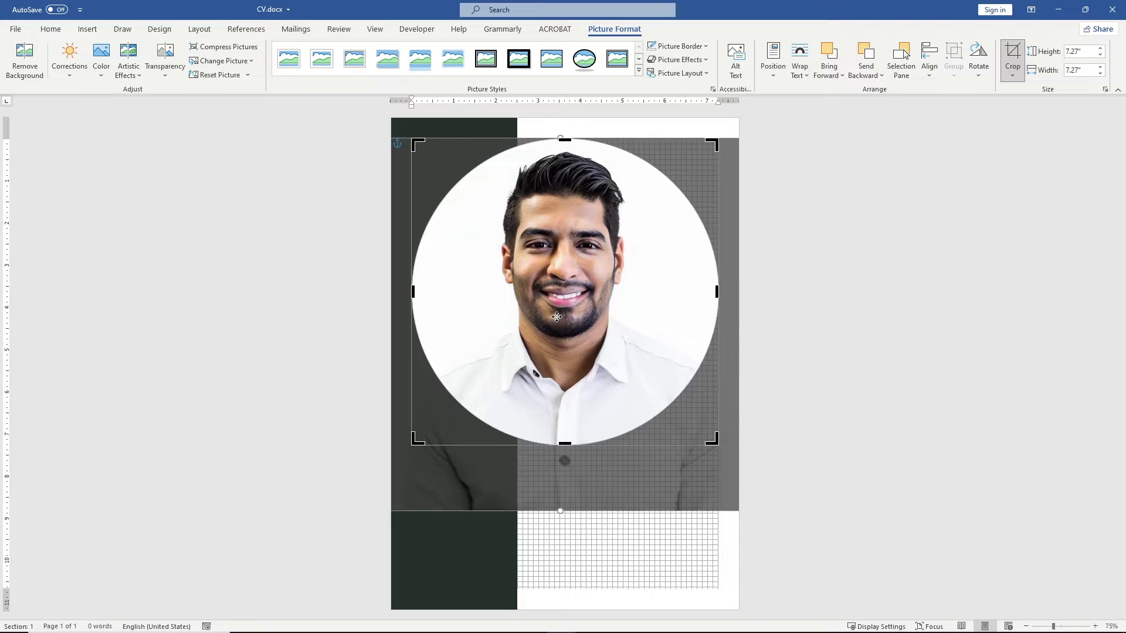
Step: Set the photo height to 2" and finish cropping
{"action": "left_click", "coordinate": [1087, 53]}
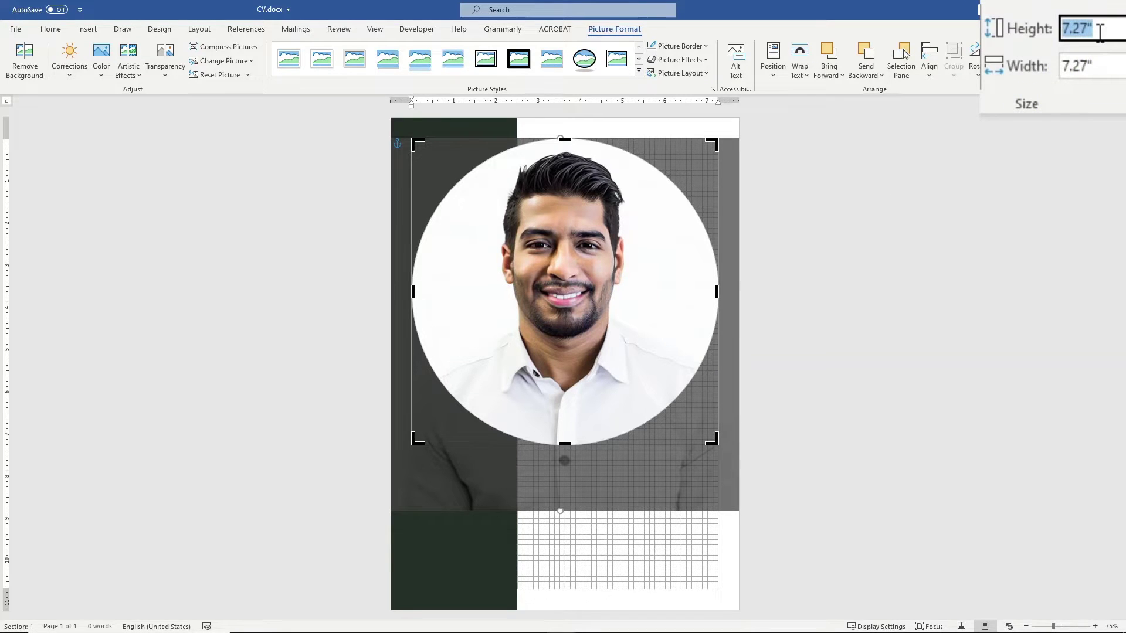
{"action": "type", "text": "2"}
{"action": "key", "text": "Return"}
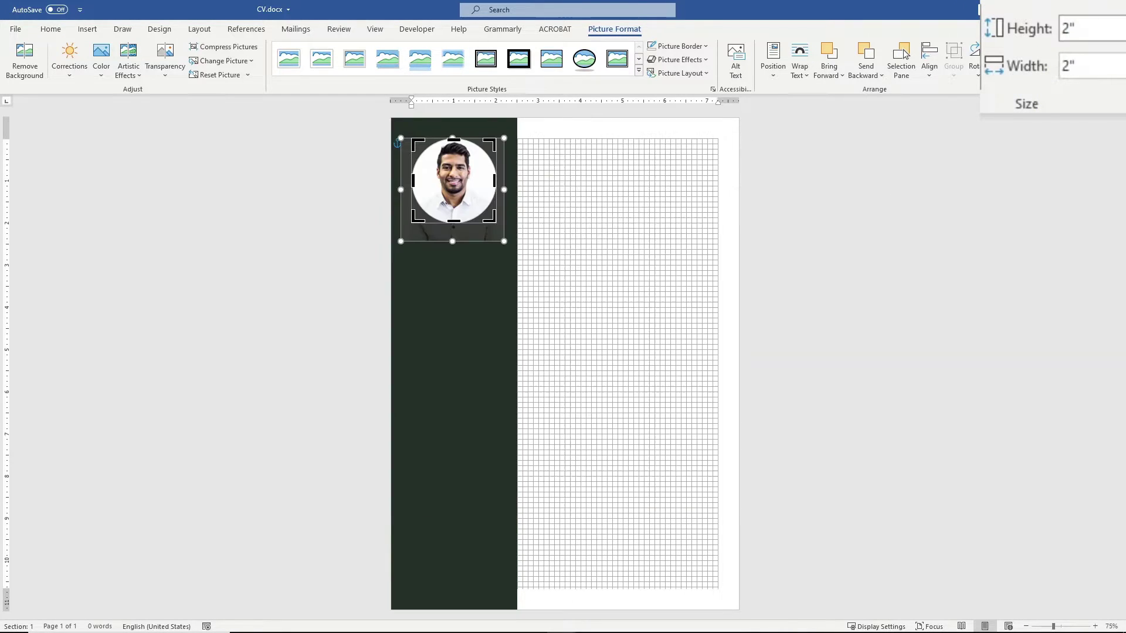
{"action": "left_click", "coordinate": [818, 120]}
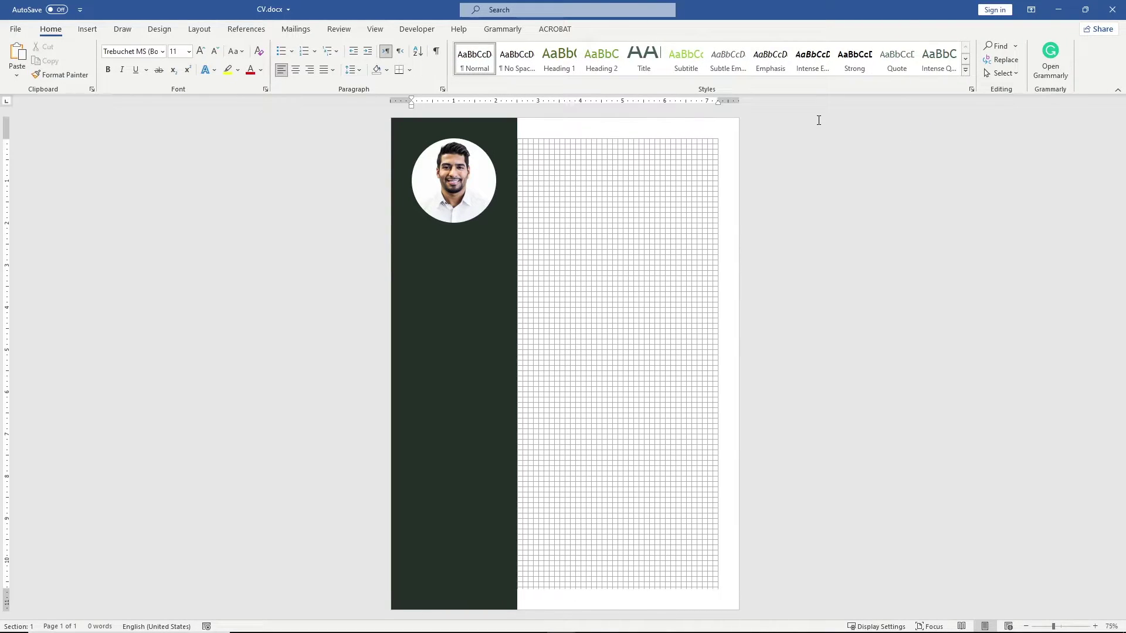
Step: Open the Selection Pane and select the sidebar and photo together
{"action": "left_click", "coordinate": [203, 30]}
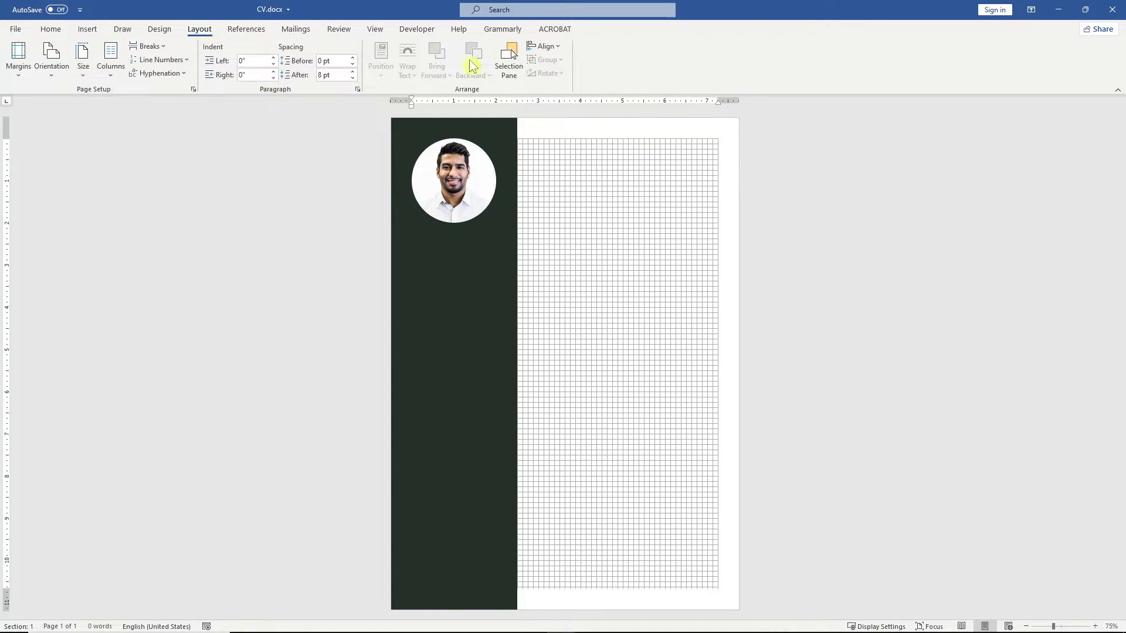
{"action": "left_click", "coordinate": [522, 74]}
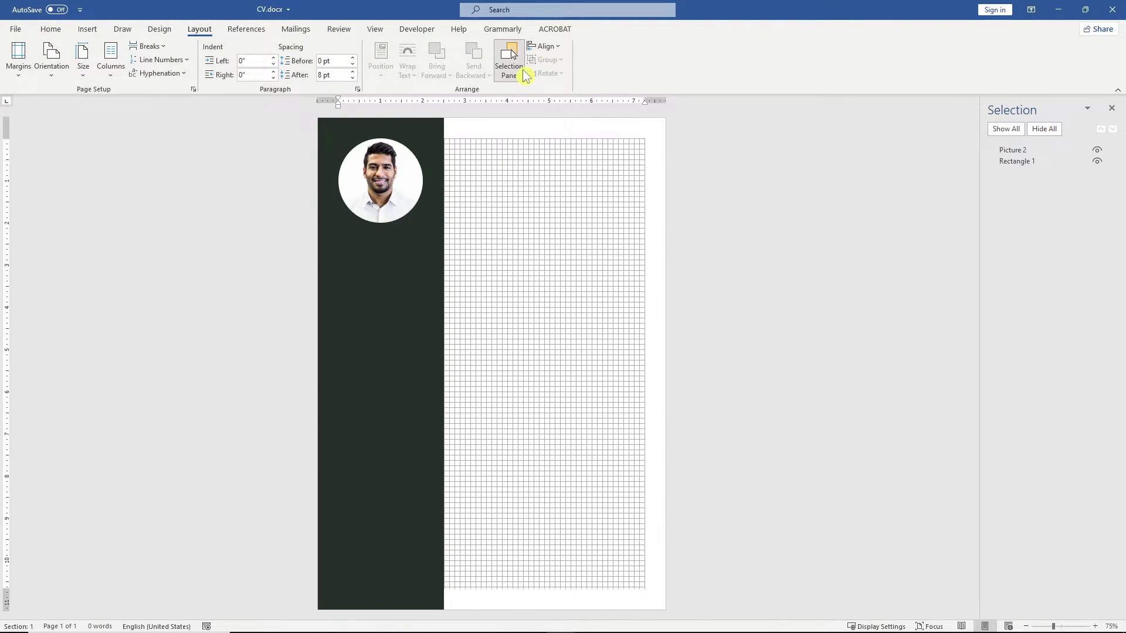
{"action": "left_click", "coordinate": [418, 262]}
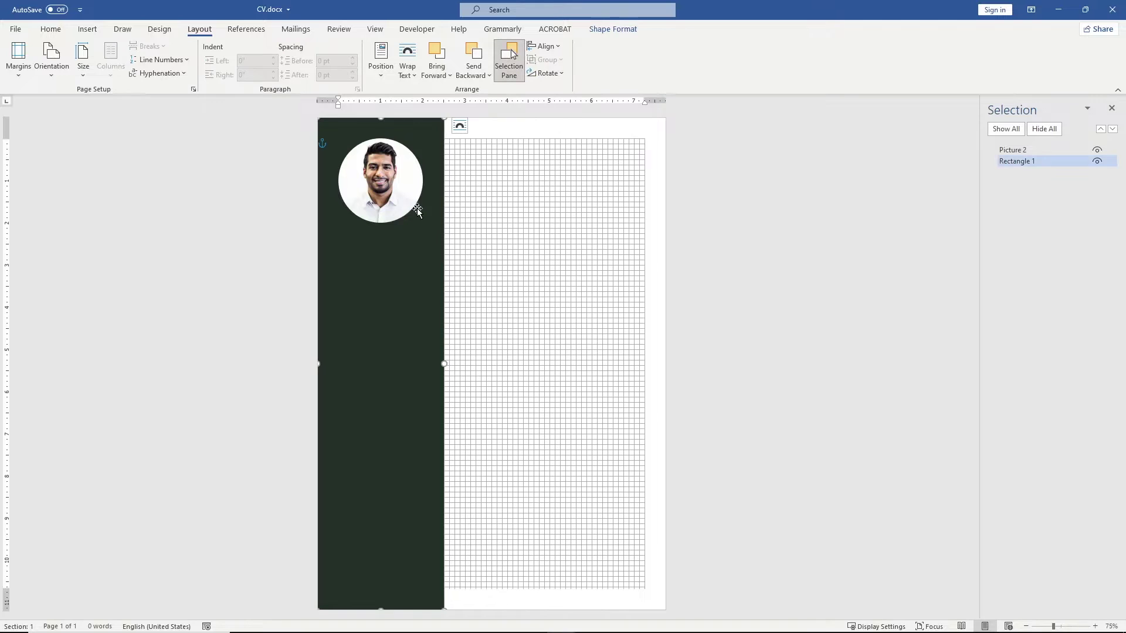
{"action": "left_click", "coordinate": [417, 203], "text": "shift"}
{"action": "left_click", "coordinate": [612, 28]}
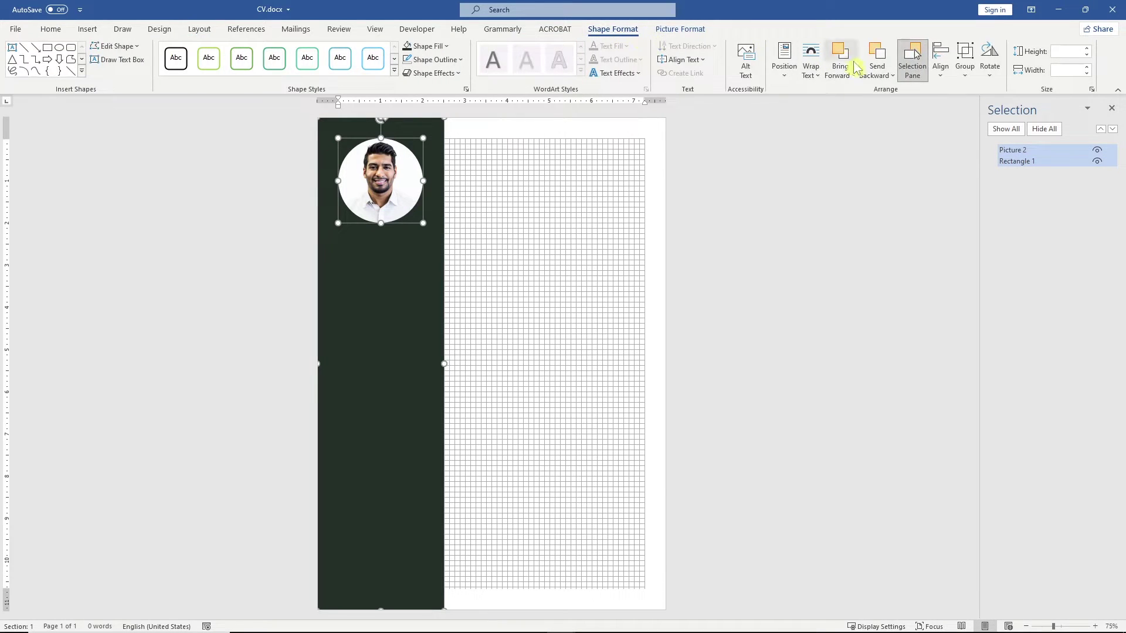
{"action": "left_click", "coordinate": [703, 30]}
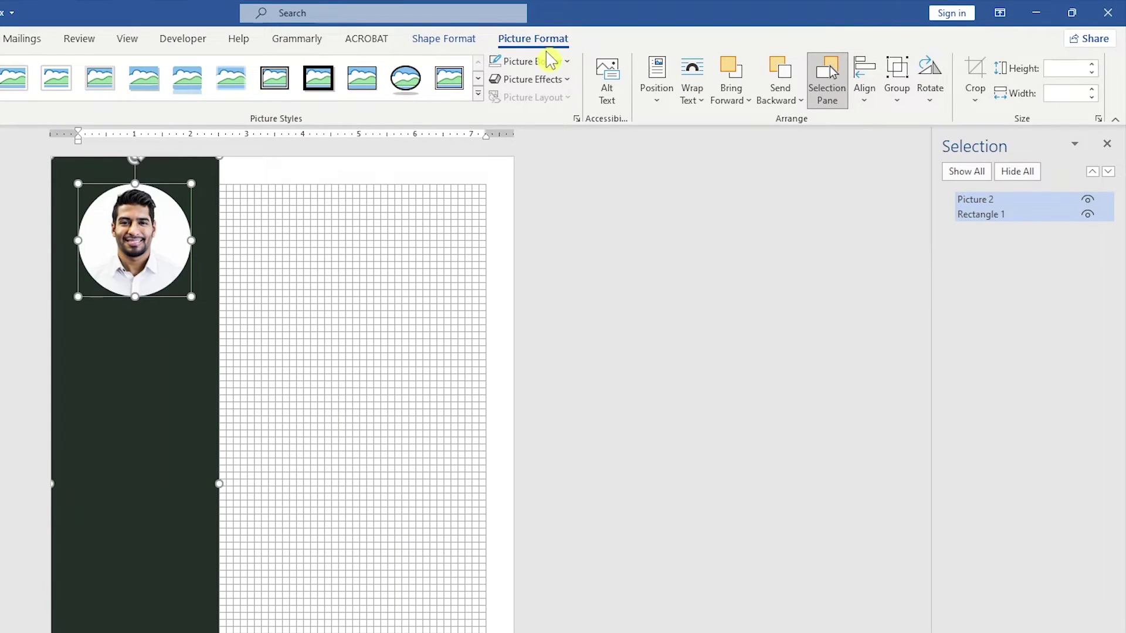
{"action": "left_click", "coordinate": [644, 187]}
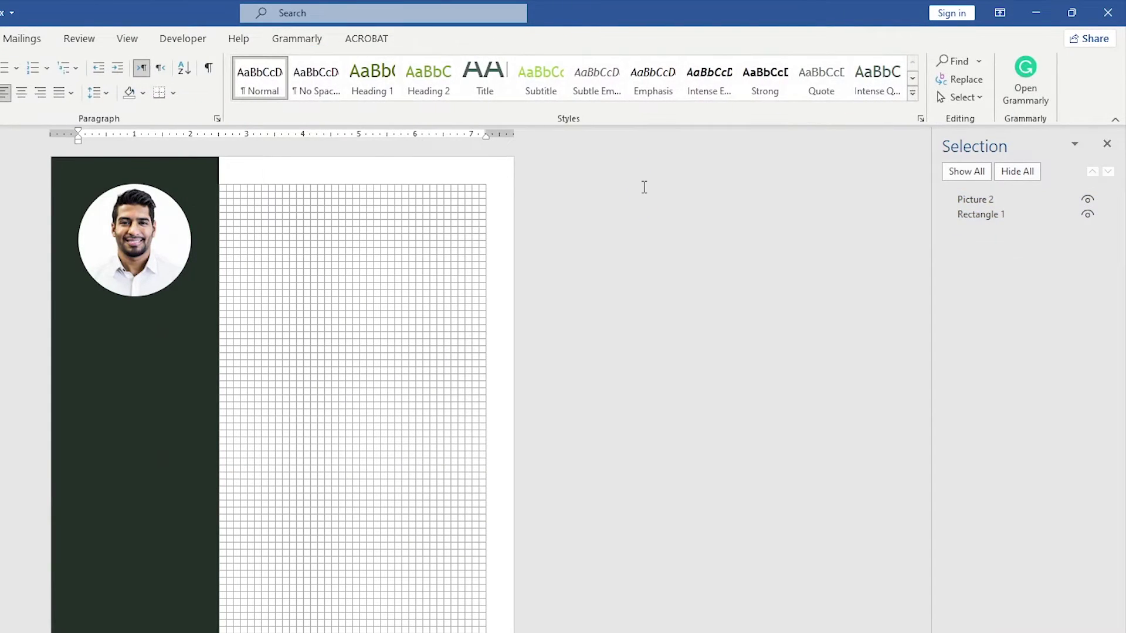
Step: Rename Rectangle 1 to Sidebar and Picture 2 to Picture
{"action": "left_click", "coordinate": [1002, 213]}
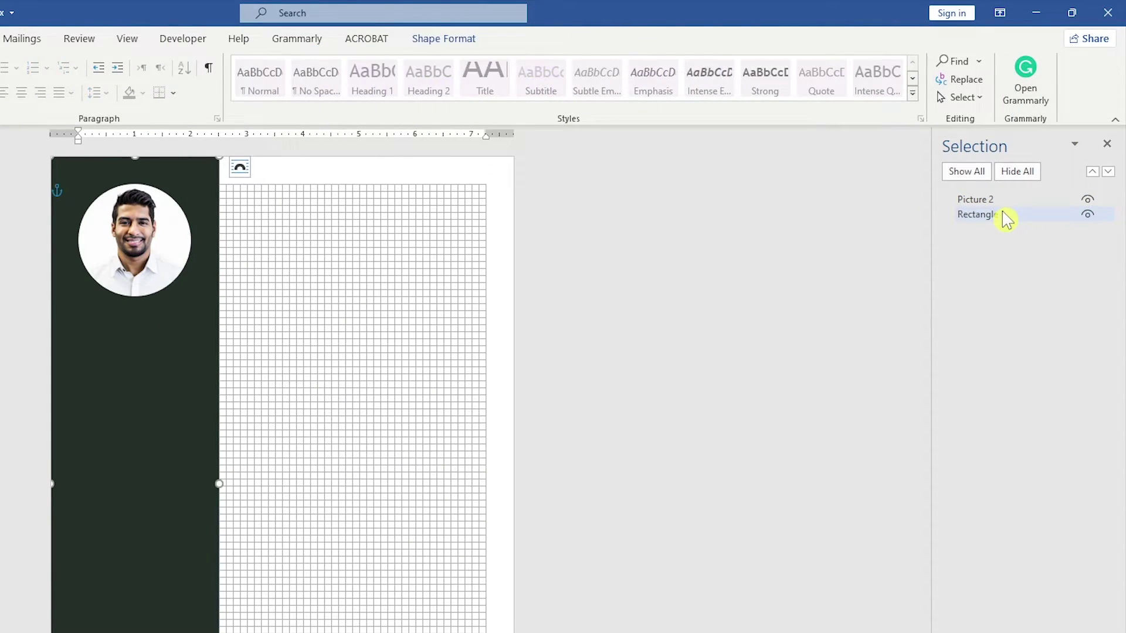
{"action": "left_click", "coordinate": [1002, 212]}
{"action": "key", "text": "ctrl+a"}
{"action": "type", "text": "S"}
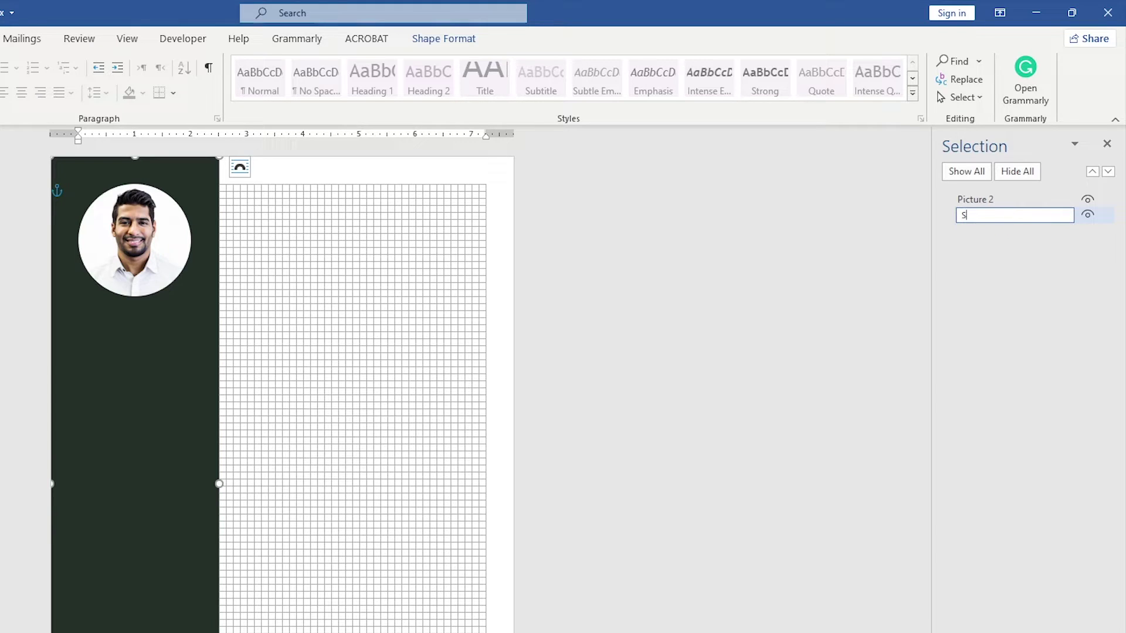
{"action": "left_click", "coordinate": [1007, 200]}
{"action": "left_click", "coordinate": [1009, 201]}
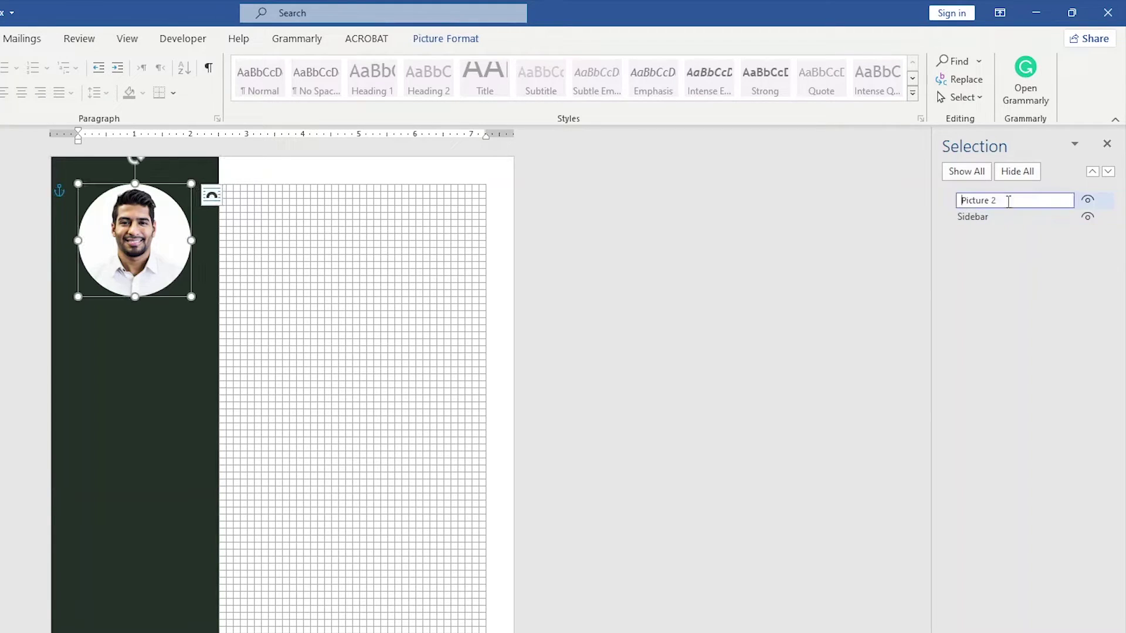
{"action": "key", "text": "Return"}
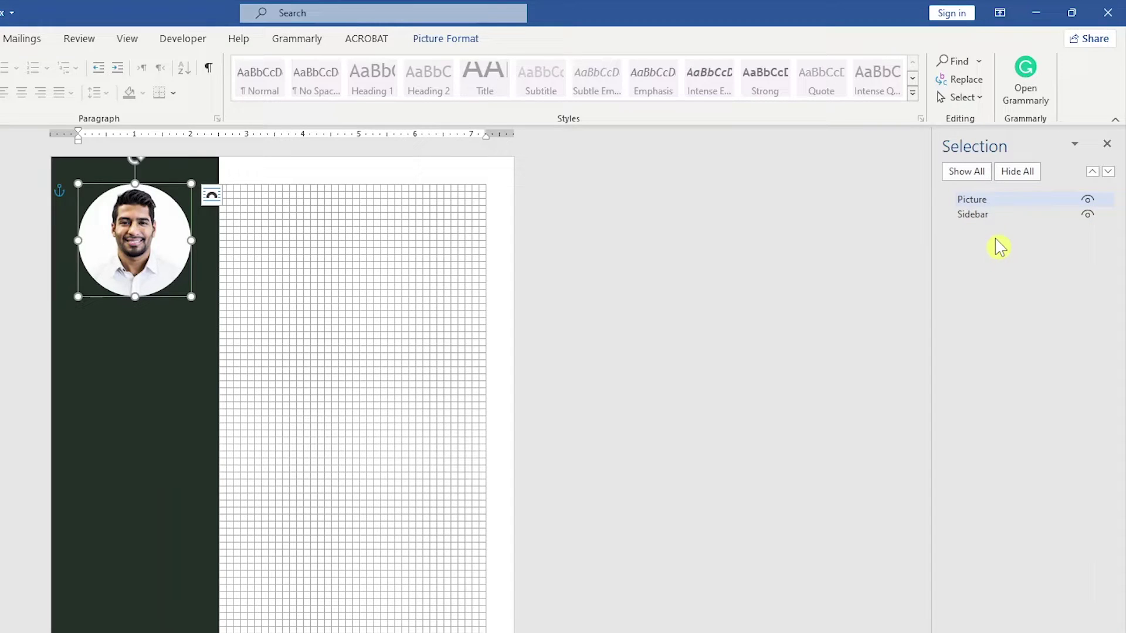
Step: Hide the Sidebar shape and zoom to page width
{"action": "left_click", "coordinate": [1087, 215]}
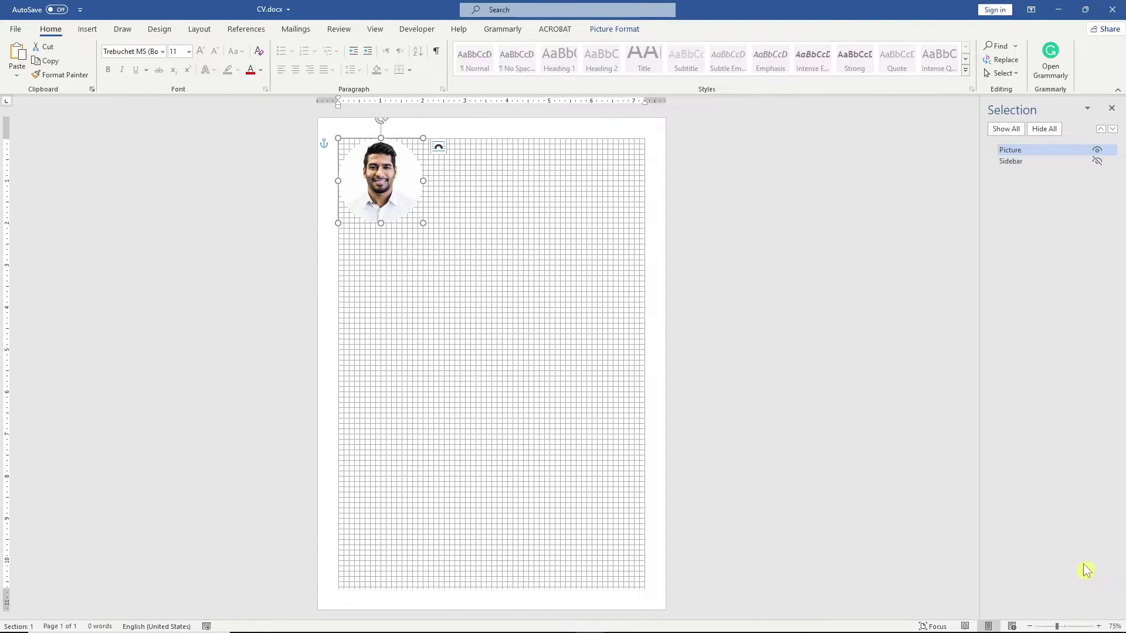
{"action": "left_click", "coordinate": [1115, 627]}
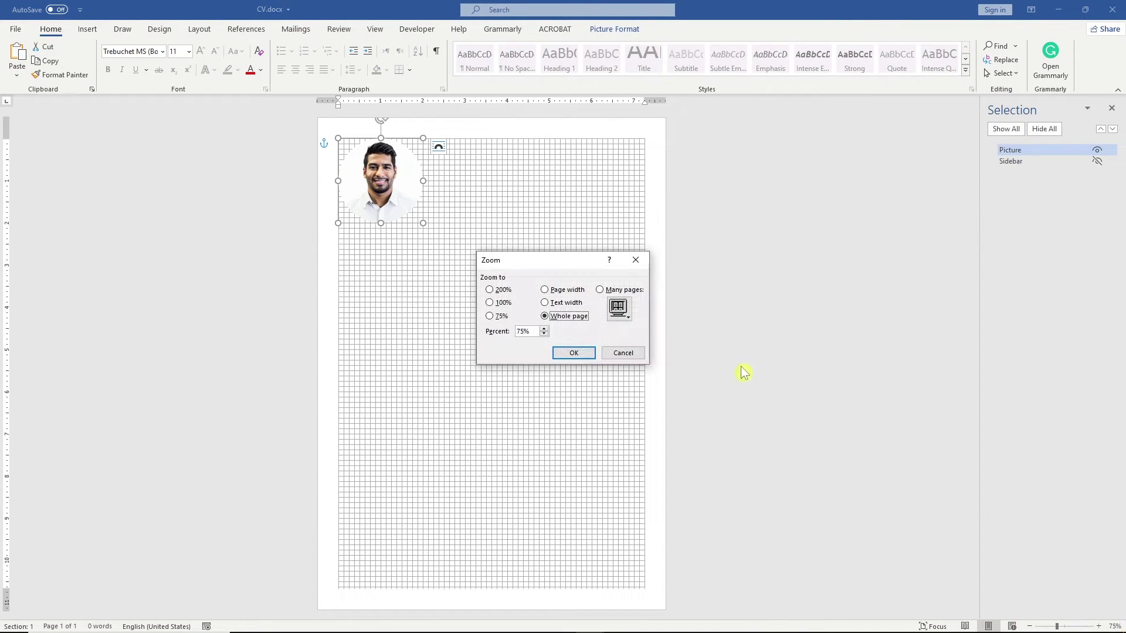
{"action": "left_click", "coordinate": [572, 290]}
{"action": "left_click", "coordinate": [584, 354]}
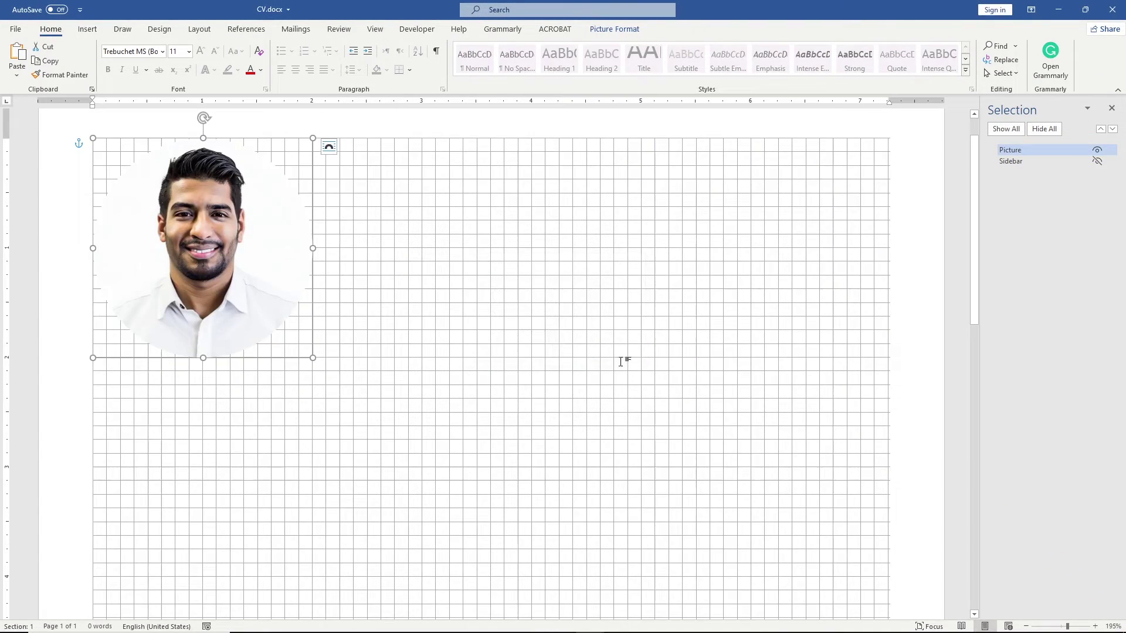
Step: Draw a text box below the photo and type 'Contact'
{"action": "left_click", "coordinate": [97, 30]}
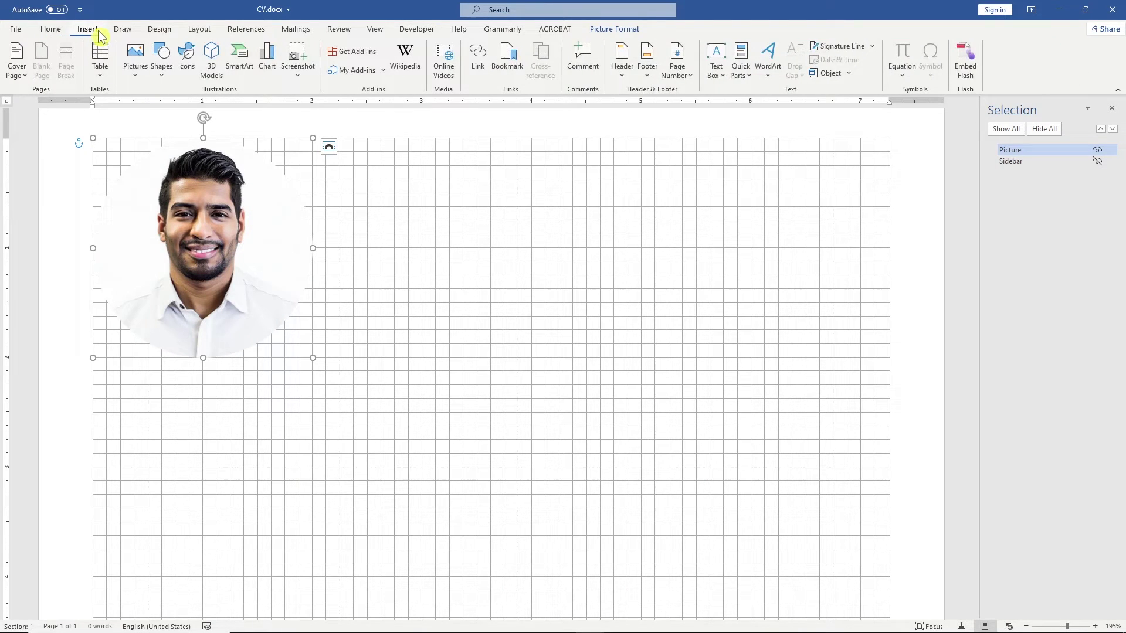
{"action": "left_click", "coordinate": [720, 73]}
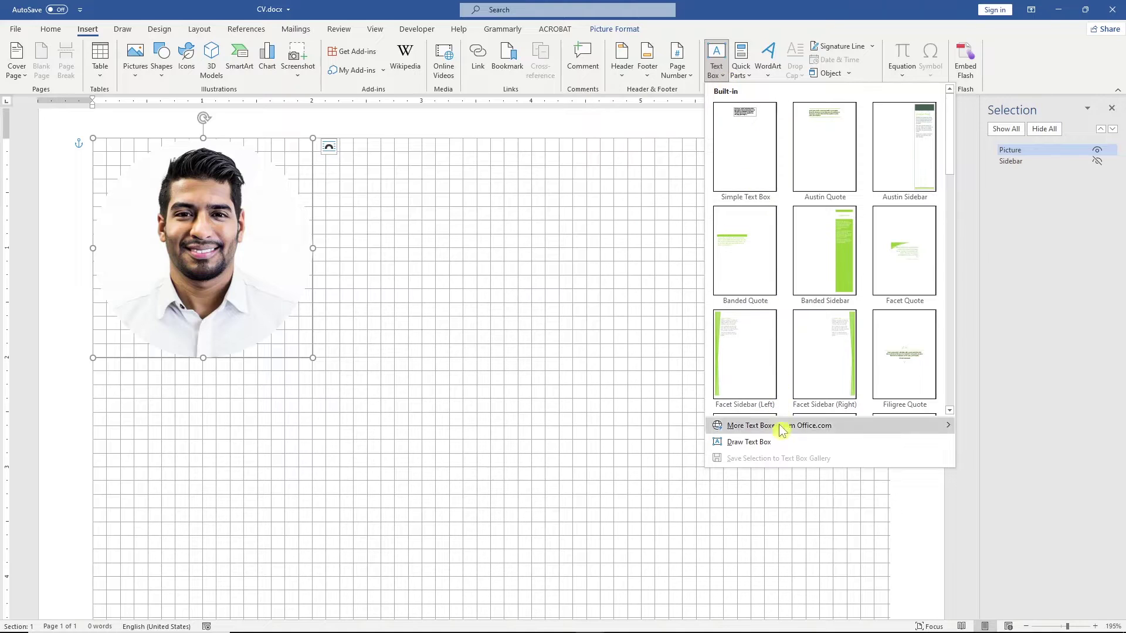
{"action": "left_click", "coordinate": [775, 445]}
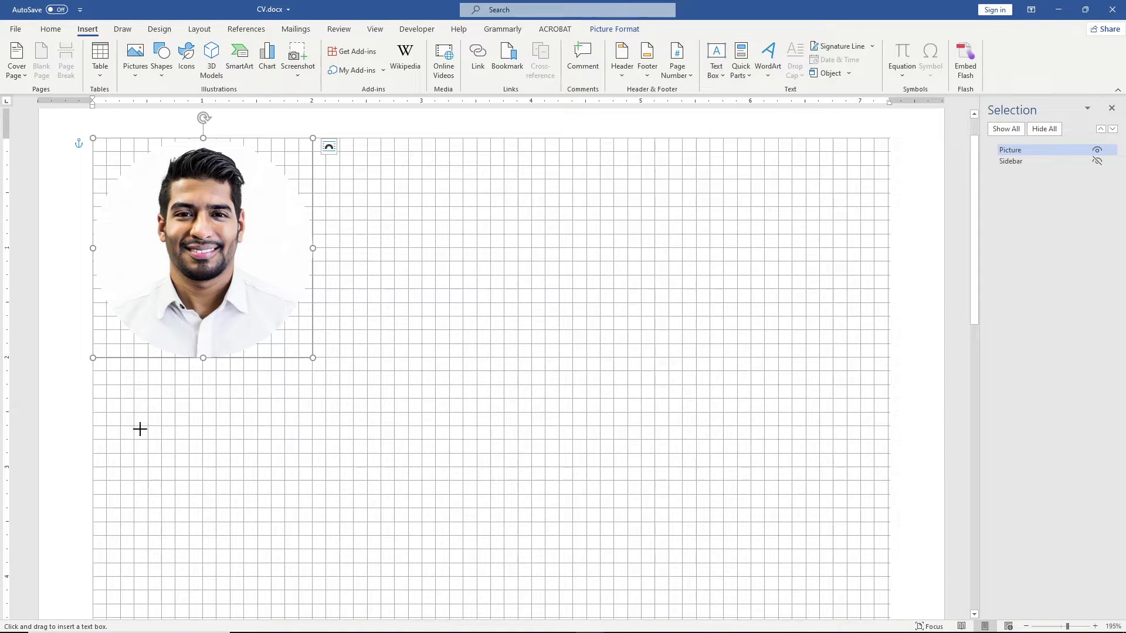
{"action": "left_click_drag", "start_coordinate": [94, 385], "coordinate": [326, 481]}
{"action": "type", "text": "Contact"}
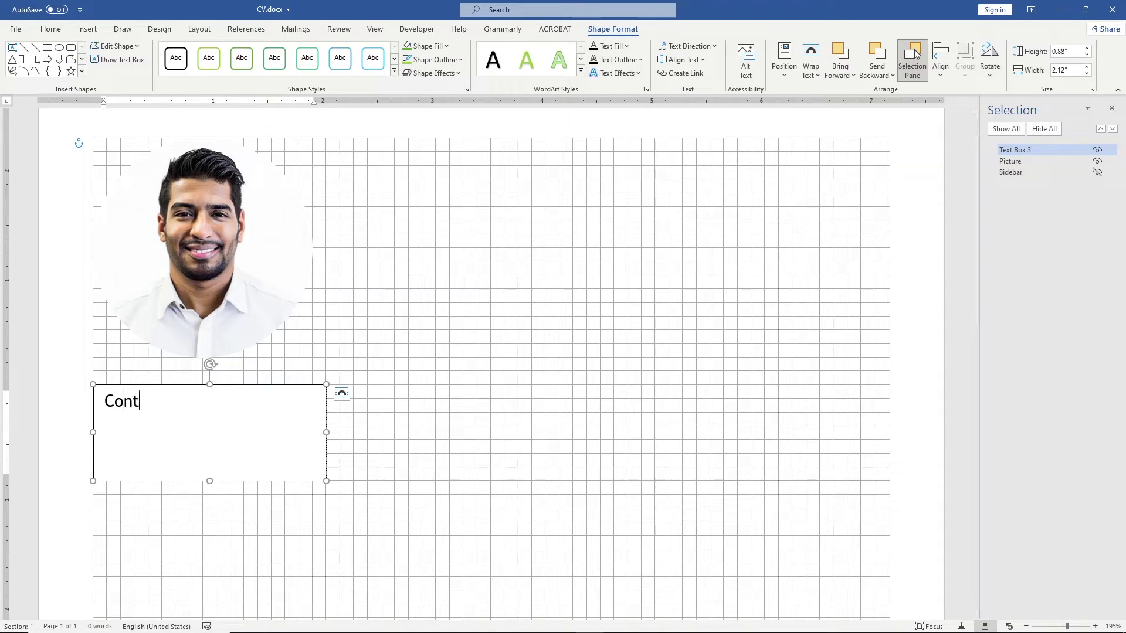
Step: Nudge the Contact text box into place and unhide the Sidebar
{"action": "left_click", "coordinate": [290, 384]}
{"action": "key", "text": "Left"}
{"action": "key", "text": "Left"}
{"action": "key", "text": "Right"}
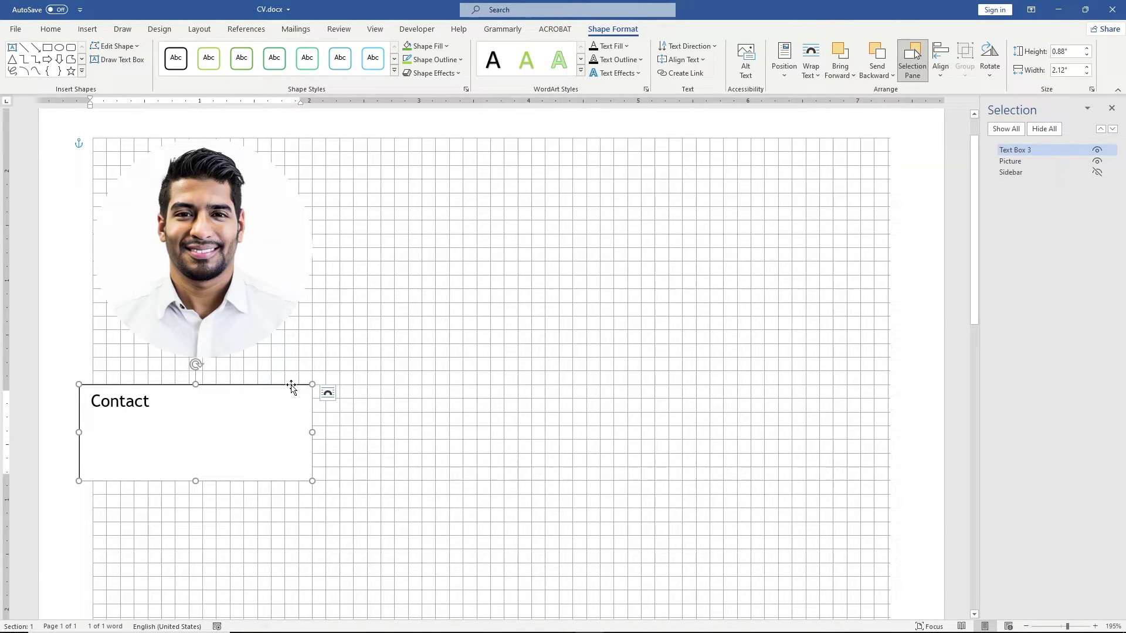
{"action": "left_click", "coordinate": [1097, 173]}
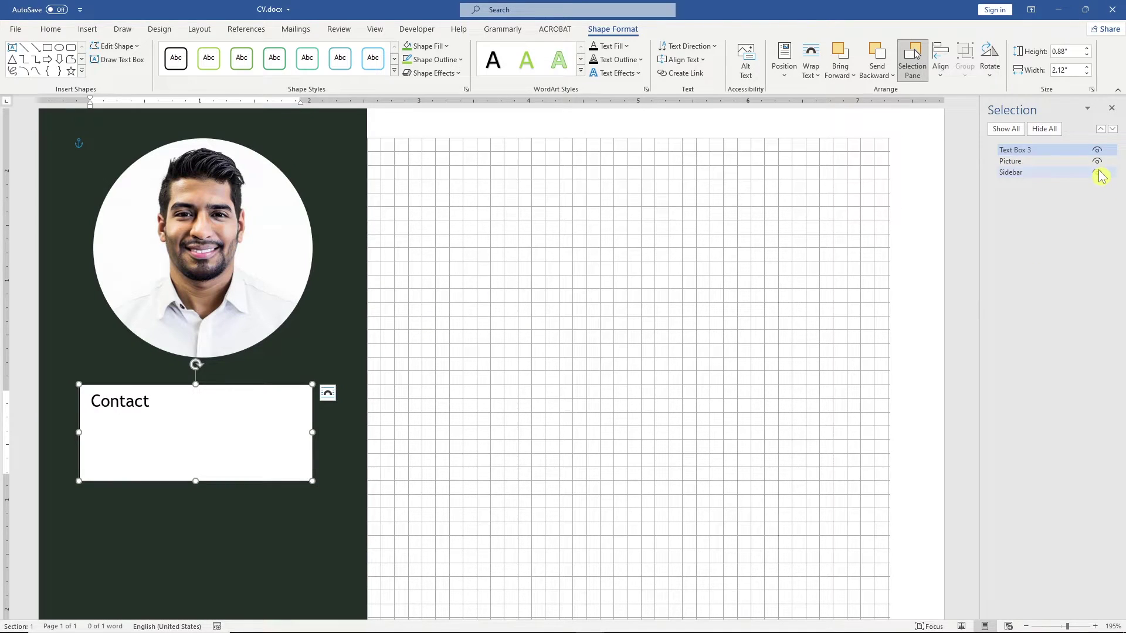
{"action": "left_click", "coordinate": [164, 408]}
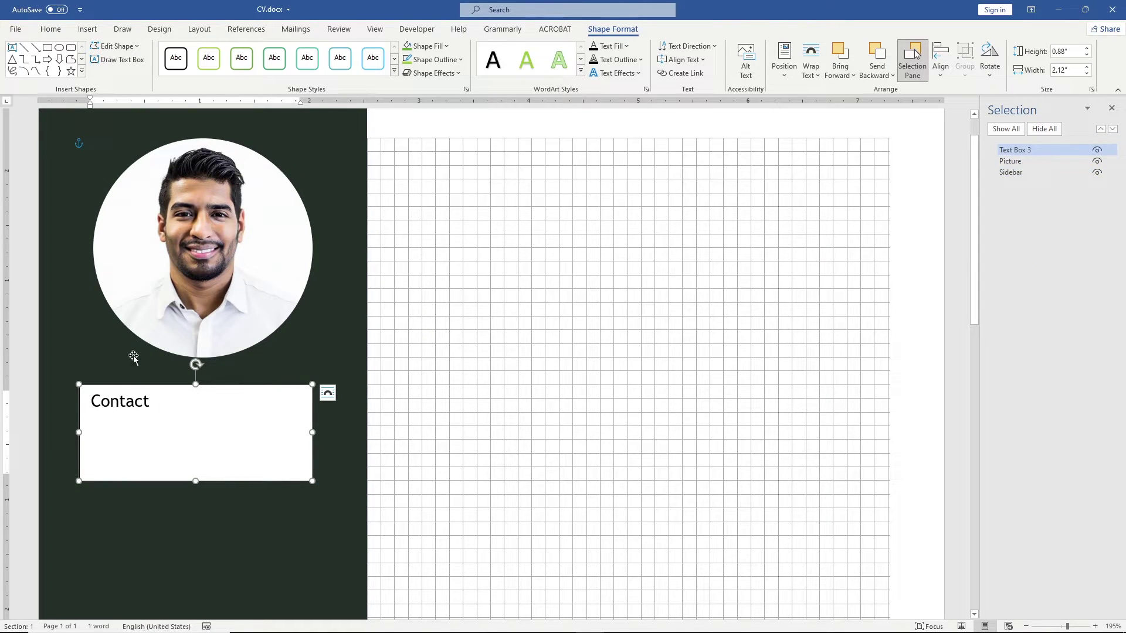
Step: Apply Heading 1 to Contact and give its text box no fill and no outline
{"action": "left_click", "coordinate": [51, 34]}
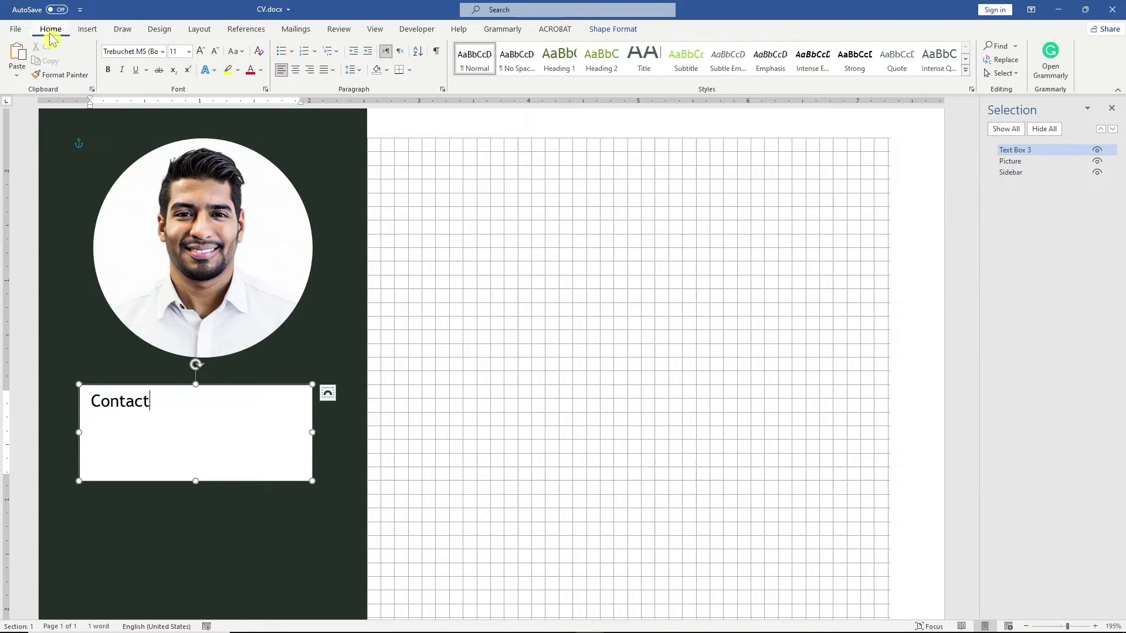
{"action": "left_click", "coordinate": [556, 63]}
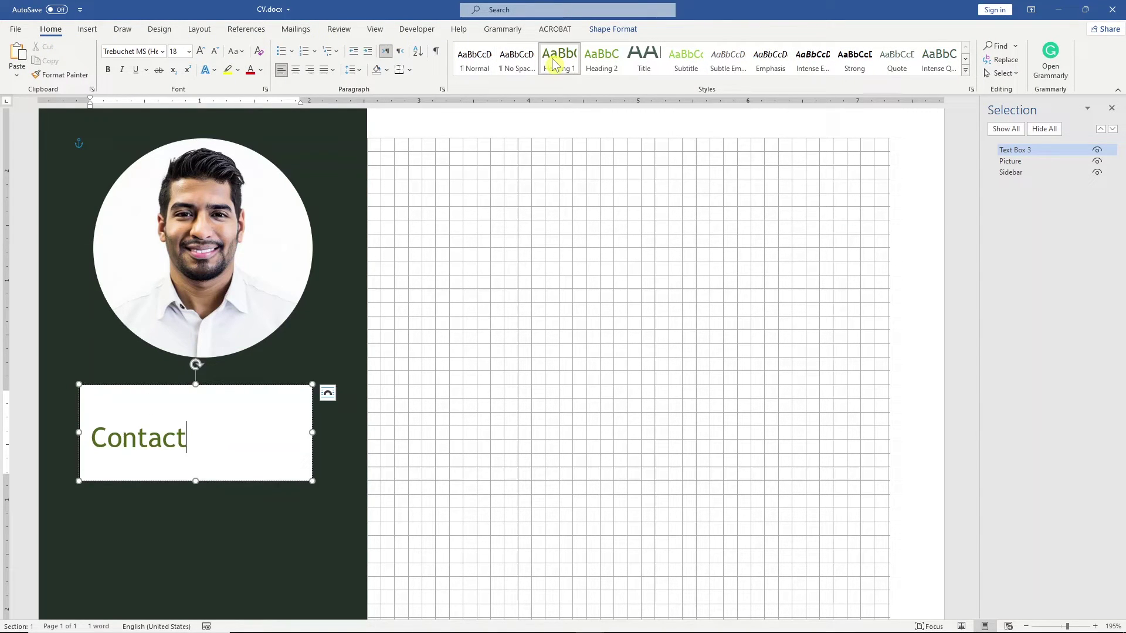
{"action": "left_click", "coordinate": [604, 32]}
{"action": "left_click", "coordinate": [444, 49]}
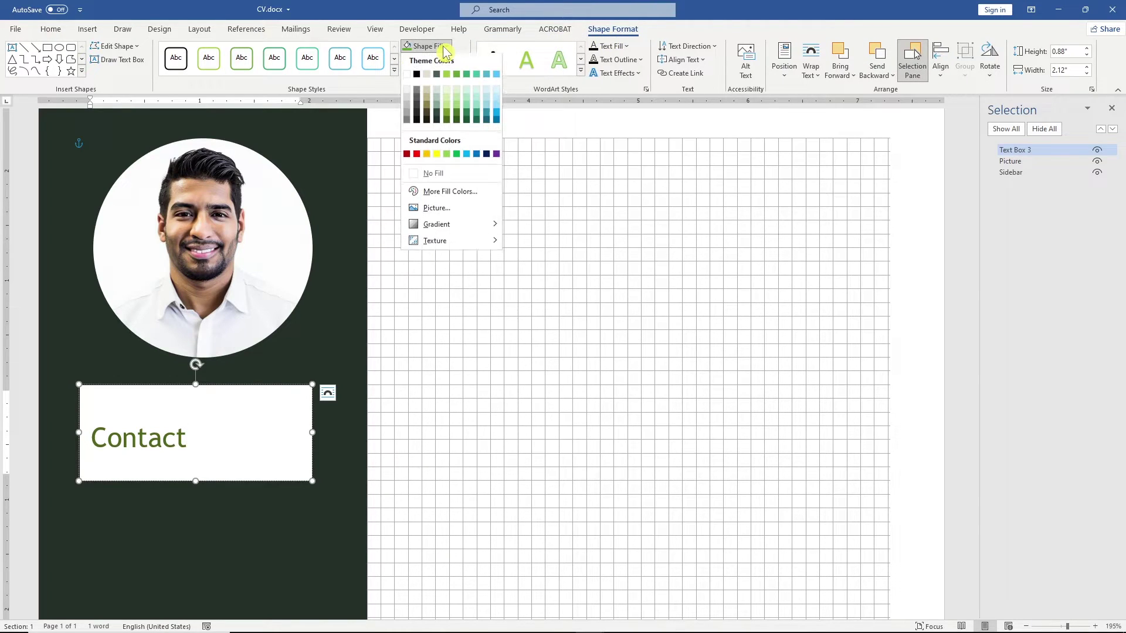
{"action": "left_click", "coordinate": [433, 173]}
{"action": "left_click", "coordinate": [448, 59]}
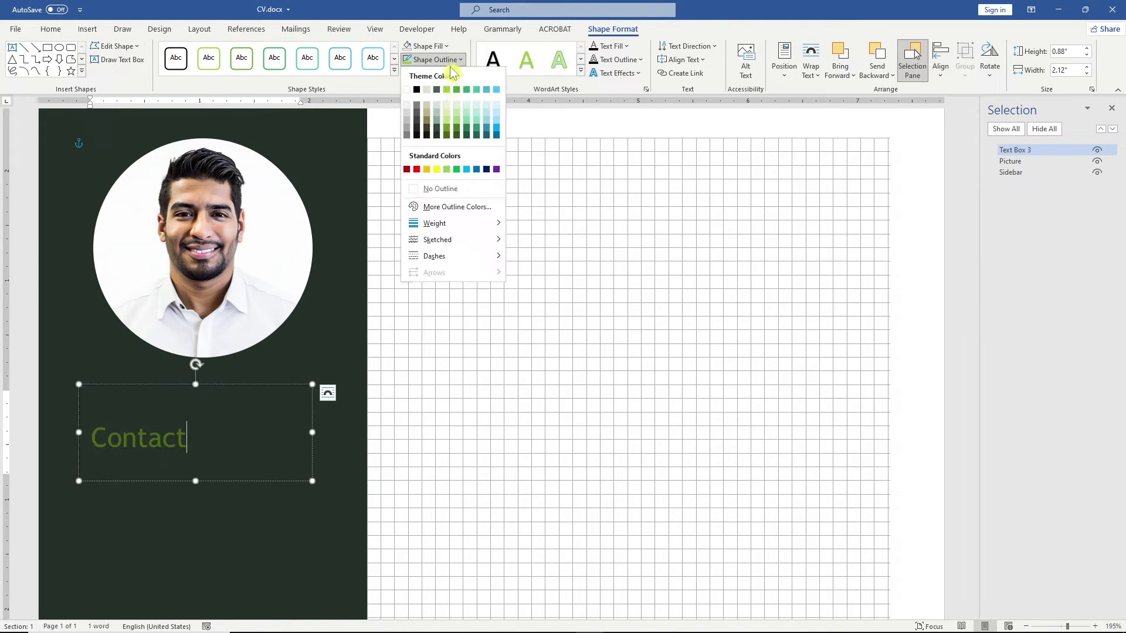
{"action": "left_click", "coordinate": [455, 188]}
Step: Make the Contact text white and stretch the box to 1.38" tall
{"action": "left_click_drag", "start_coordinate": [187, 437], "coordinate": [92, 438]}
{"action": "left_click", "coordinate": [610, 46]}
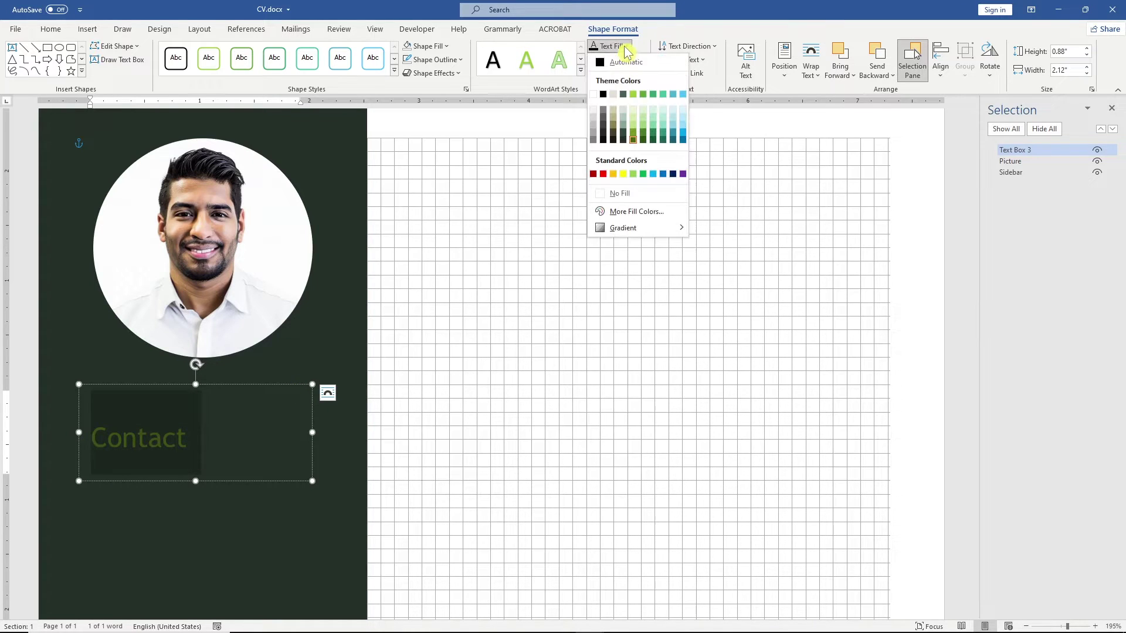
{"action": "left_click", "coordinate": [593, 93]}
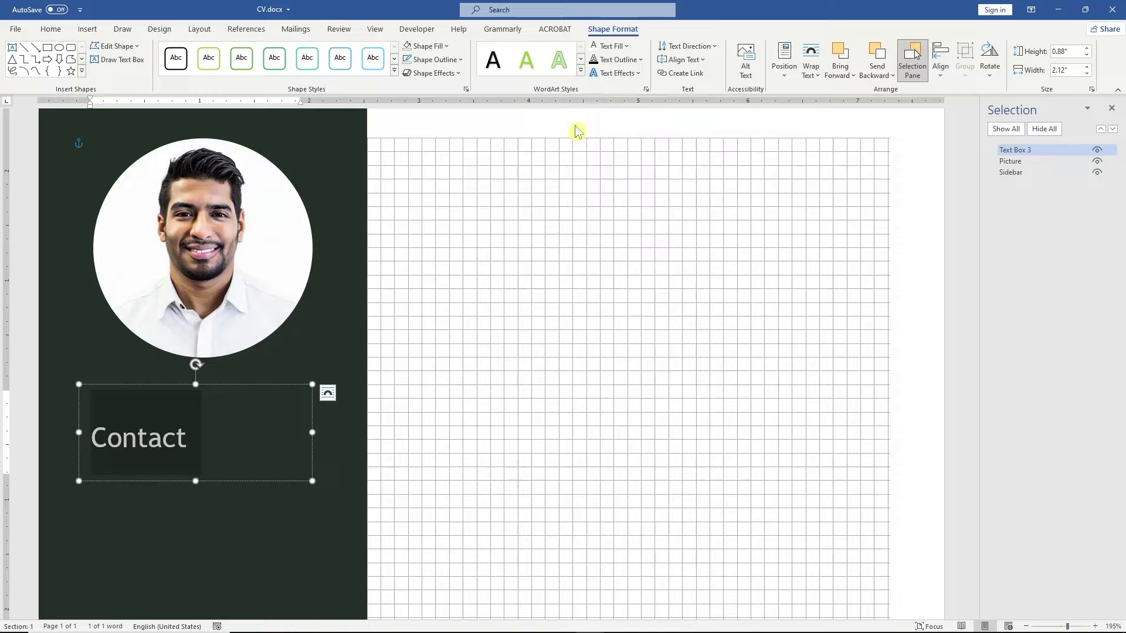
{"action": "left_click", "coordinate": [199, 444]}
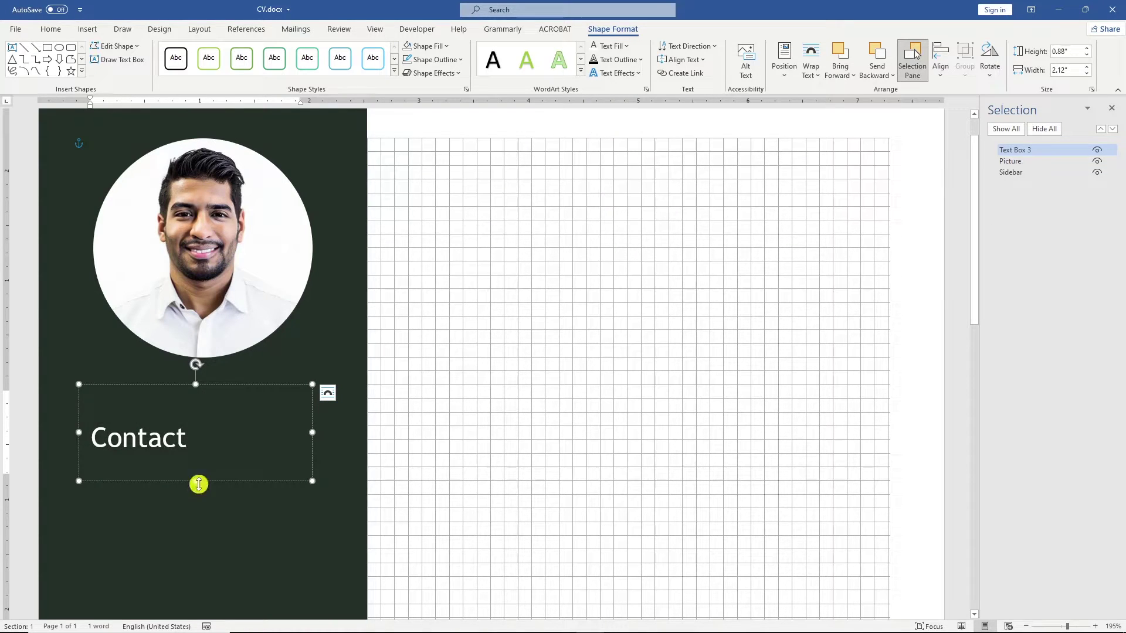
{"action": "left_click_drag", "start_coordinate": [196, 481], "coordinate": [194, 536]}
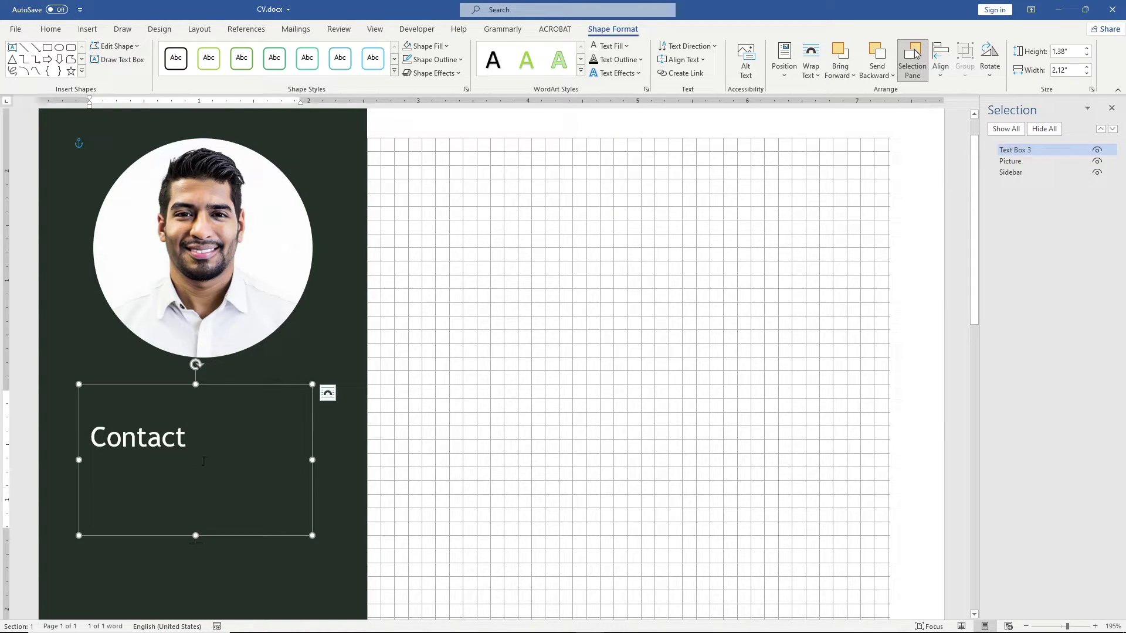
{"action": "key", "text": "Return"}
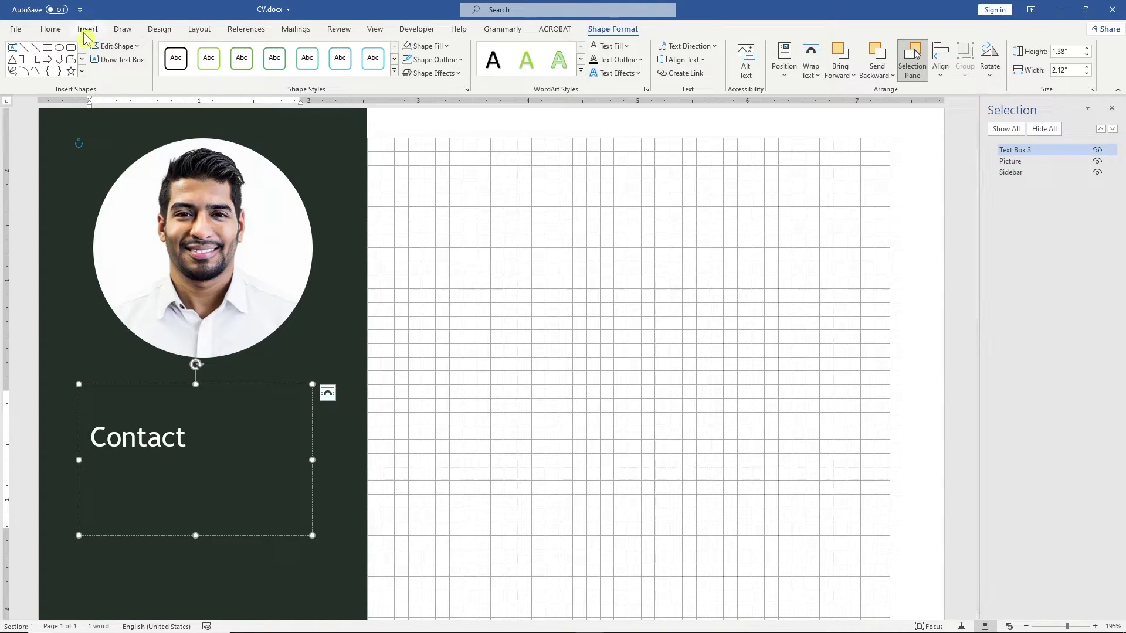
Step: Draw a horizontal line under Contact and set its width to 0.5"
{"action": "left_click", "coordinate": [85, 33]}
{"action": "left_click", "coordinate": [162, 73]}
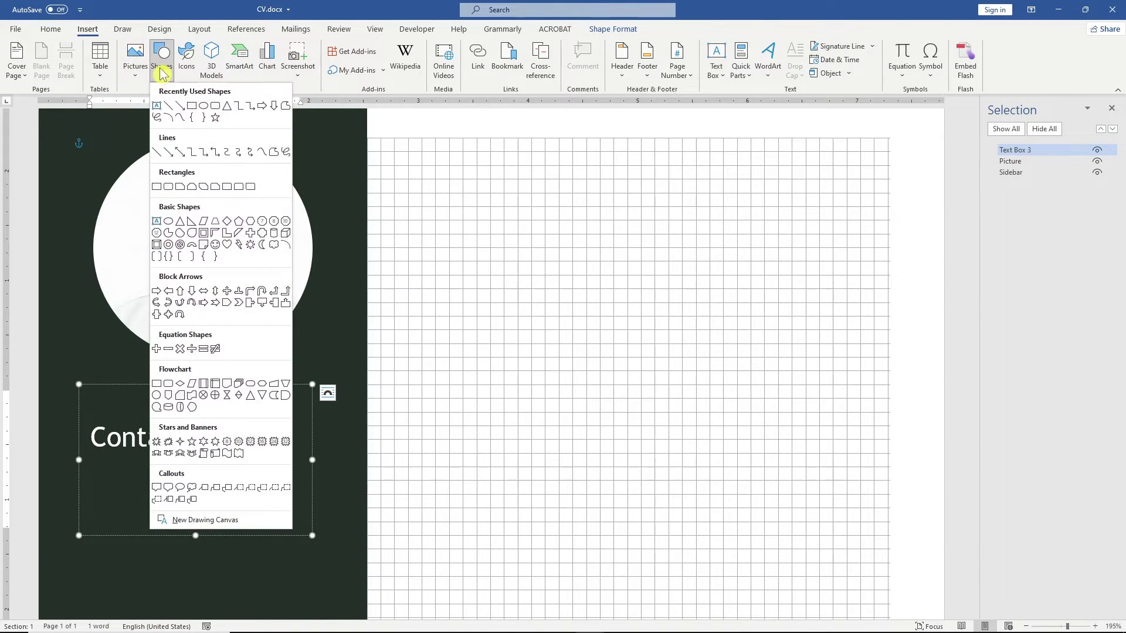
{"action": "left_click", "coordinate": [171, 110]}
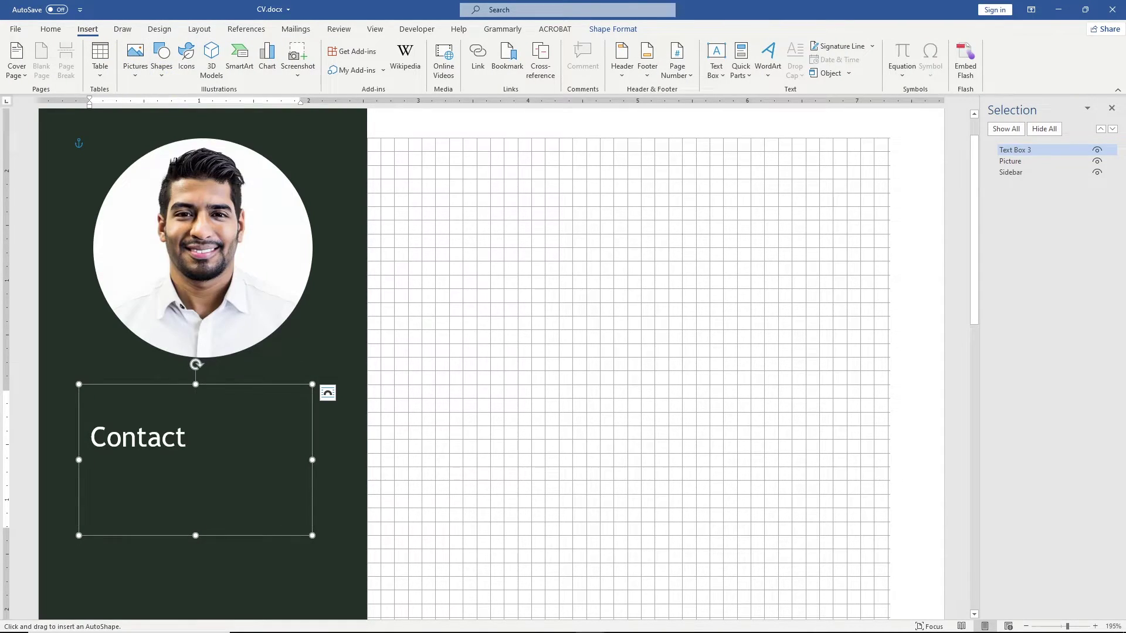
{"action": "left_click_drag", "start_coordinate": [92, 467], "coordinate": [192, 468]}
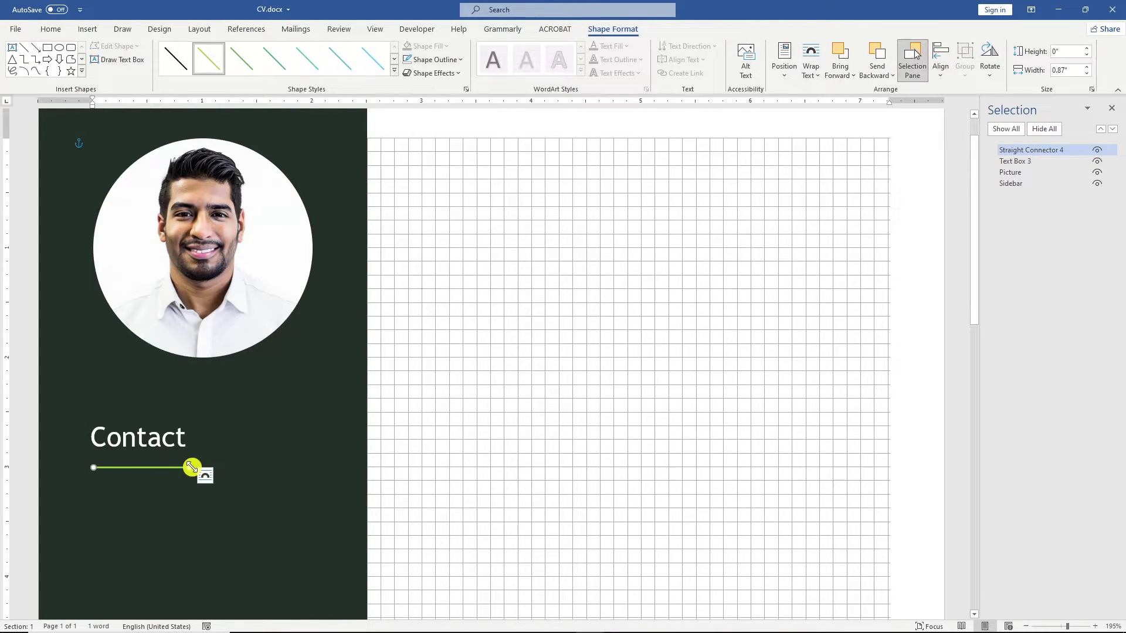
{"action": "left_click", "coordinate": [1070, 72]}
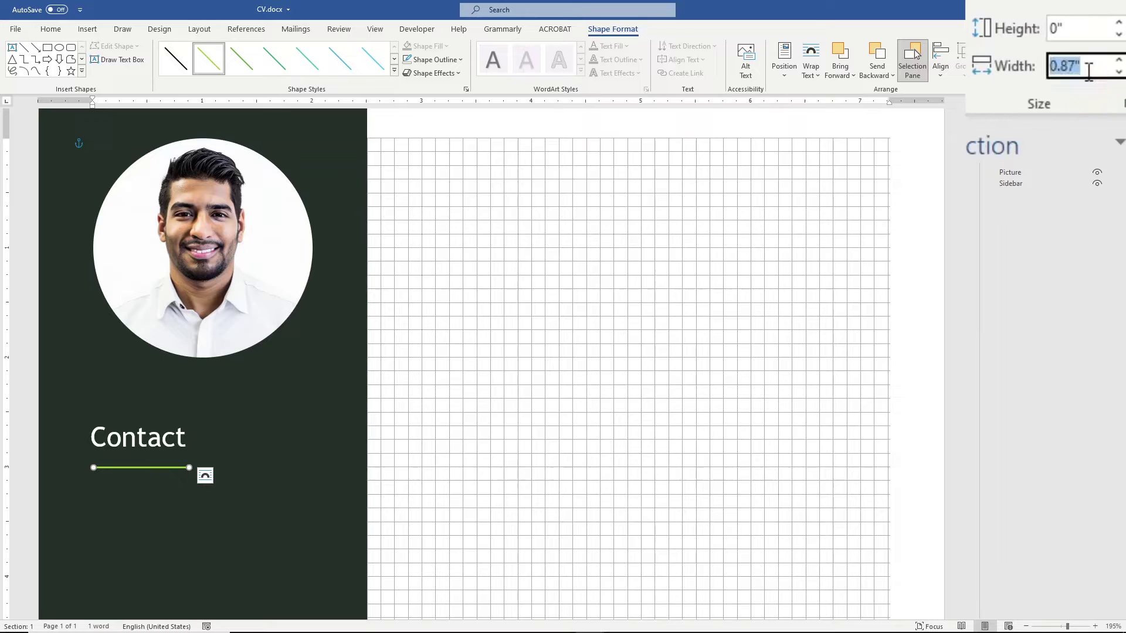
{"action": "type", "text": "0.5"}
{"action": "key", "text": "Return"}
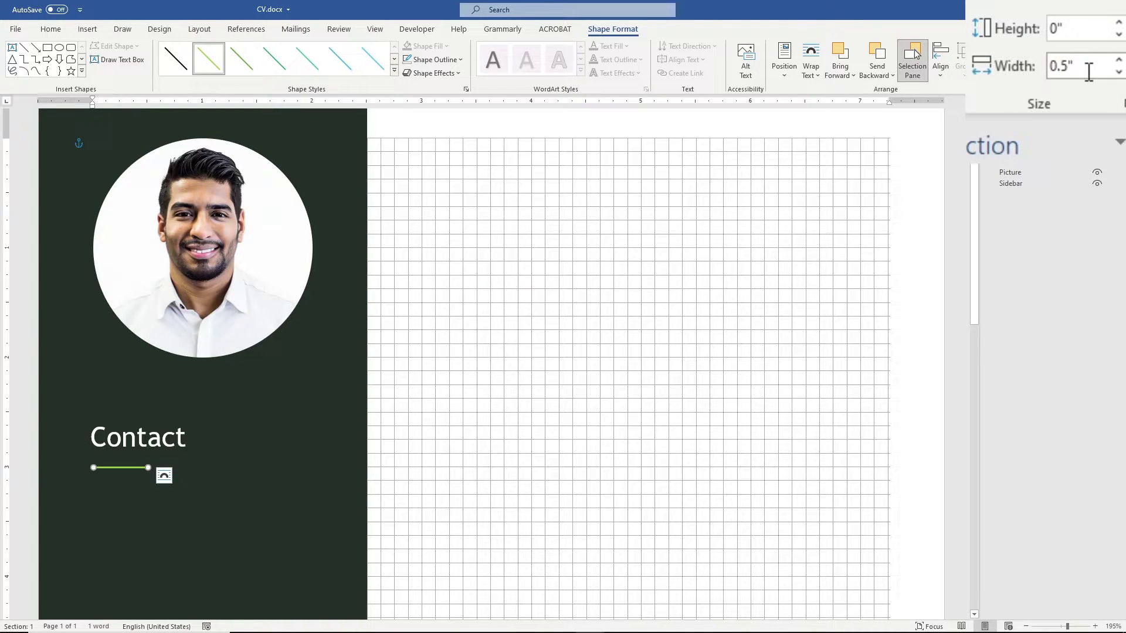
Step: Set the line's outline weight to 2¼ pt
{"action": "left_click", "coordinate": [418, 61]}
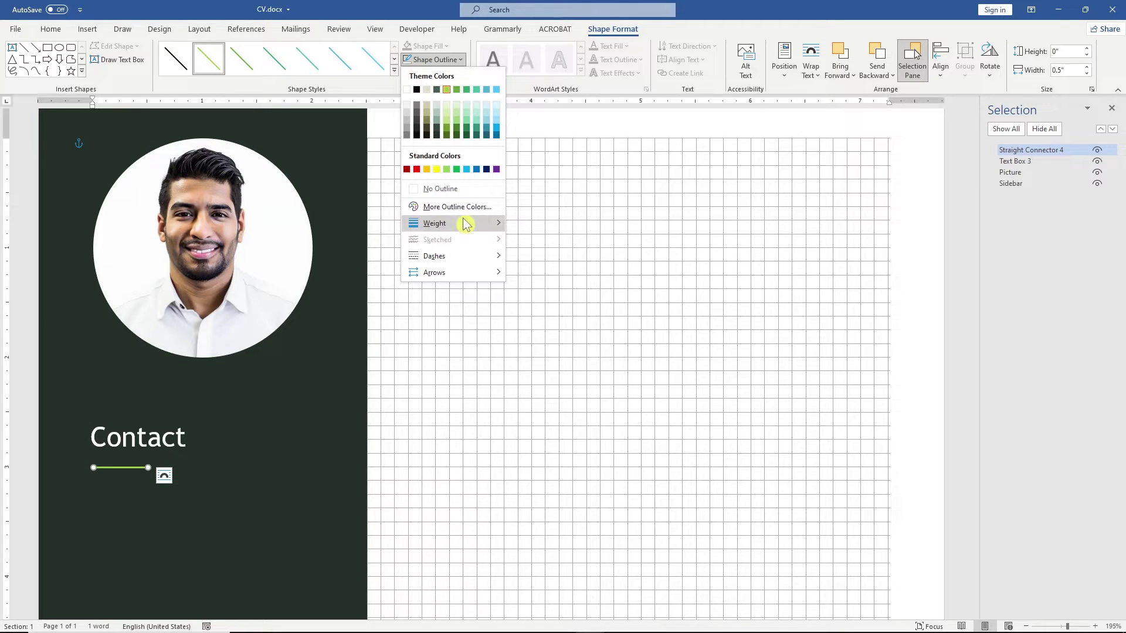
{"action": "mouse_move", "coordinate": [468, 222]}
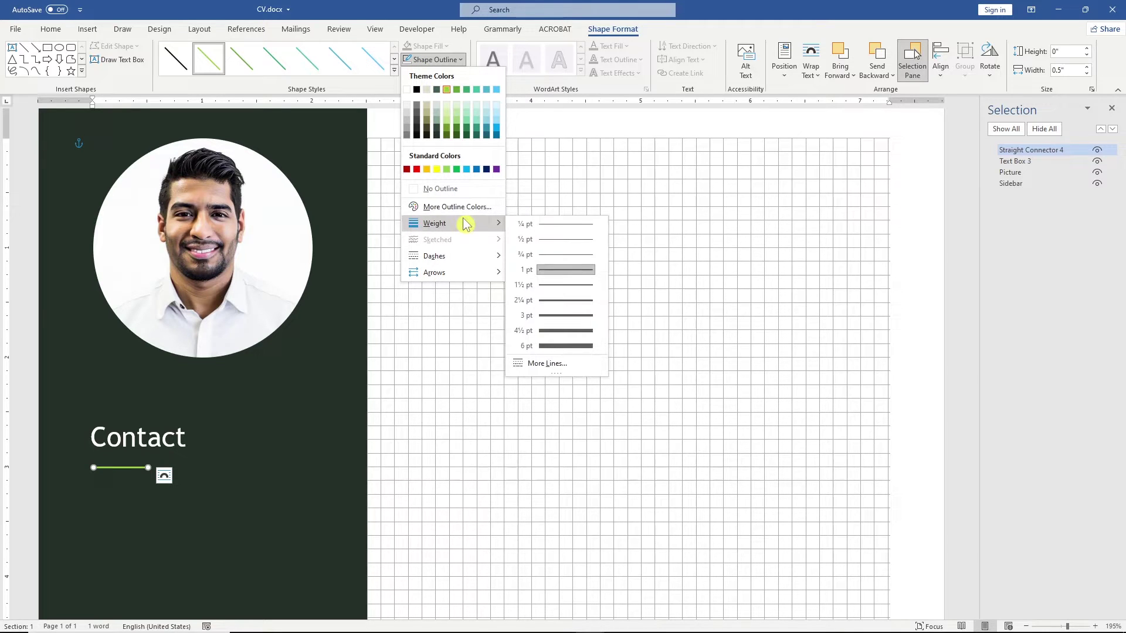
{"action": "left_click", "coordinate": [577, 302]}
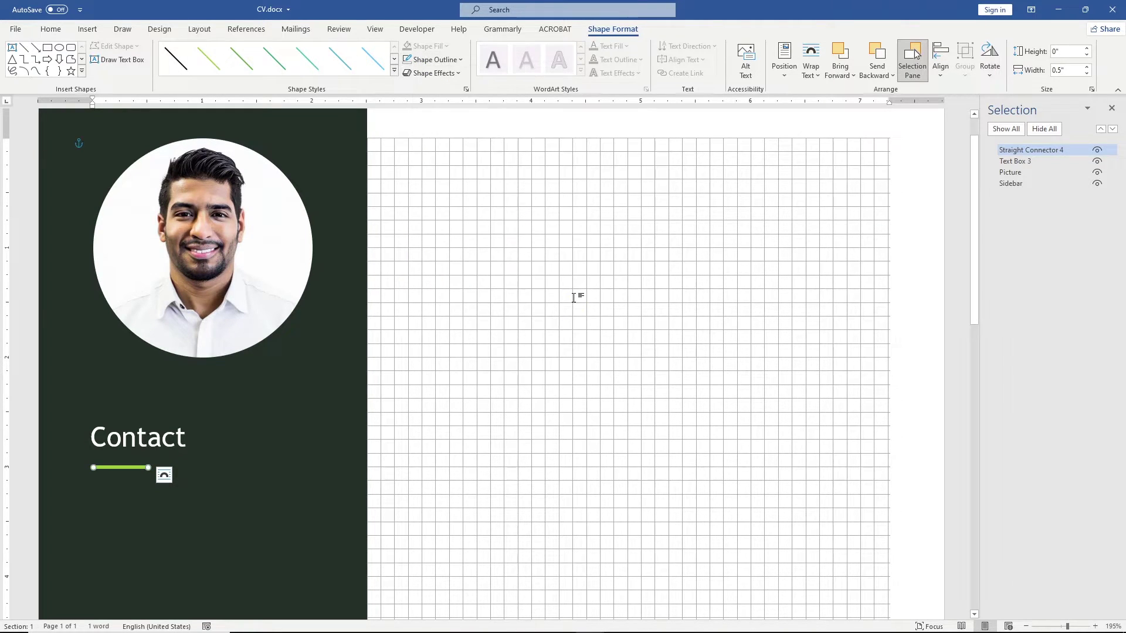
{"action": "left_click", "coordinate": [240, 438]}
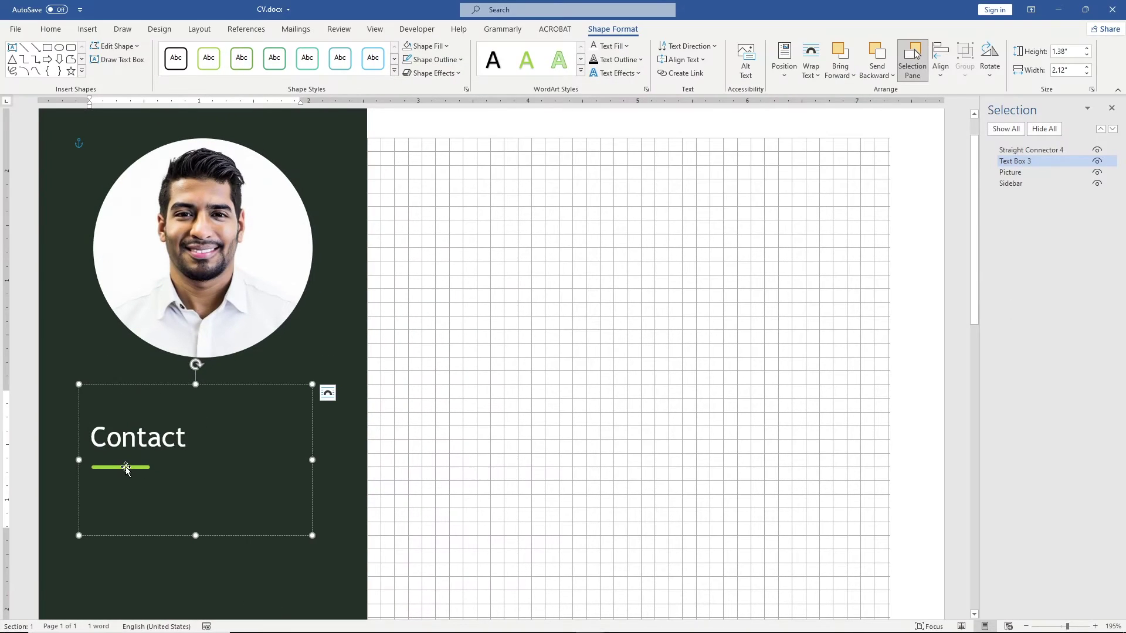
Step: Turn off View gridlines, nudge the green line down, and add an empty line below it
{"action": "left_click", "coordinate": [248, 302]}
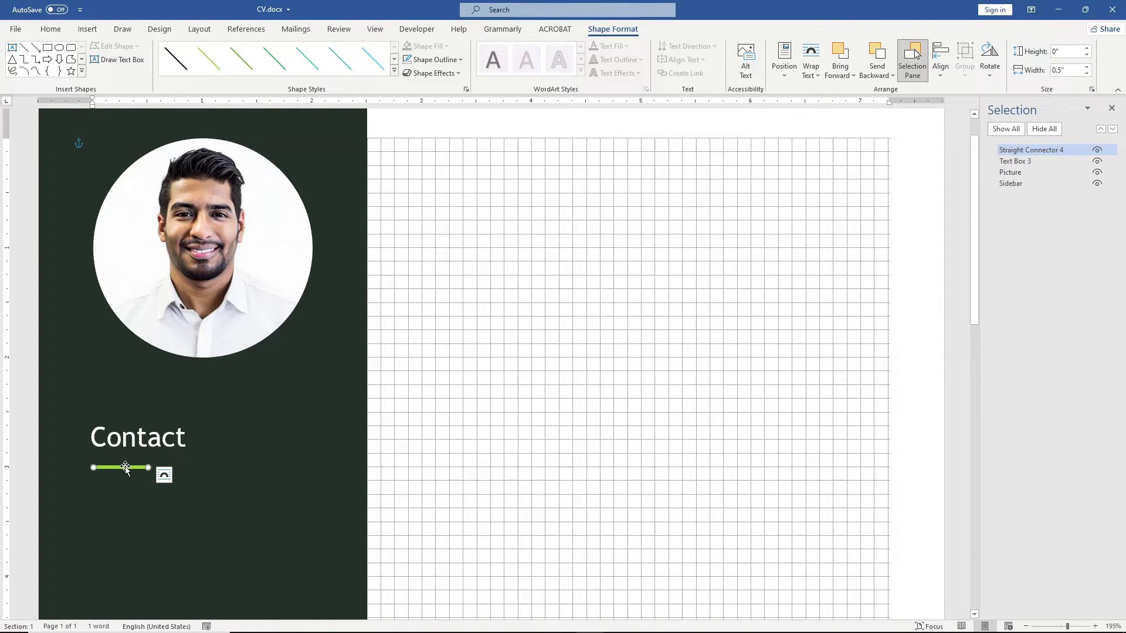
{"action": "left_click", "coordinate": [376, 30]}
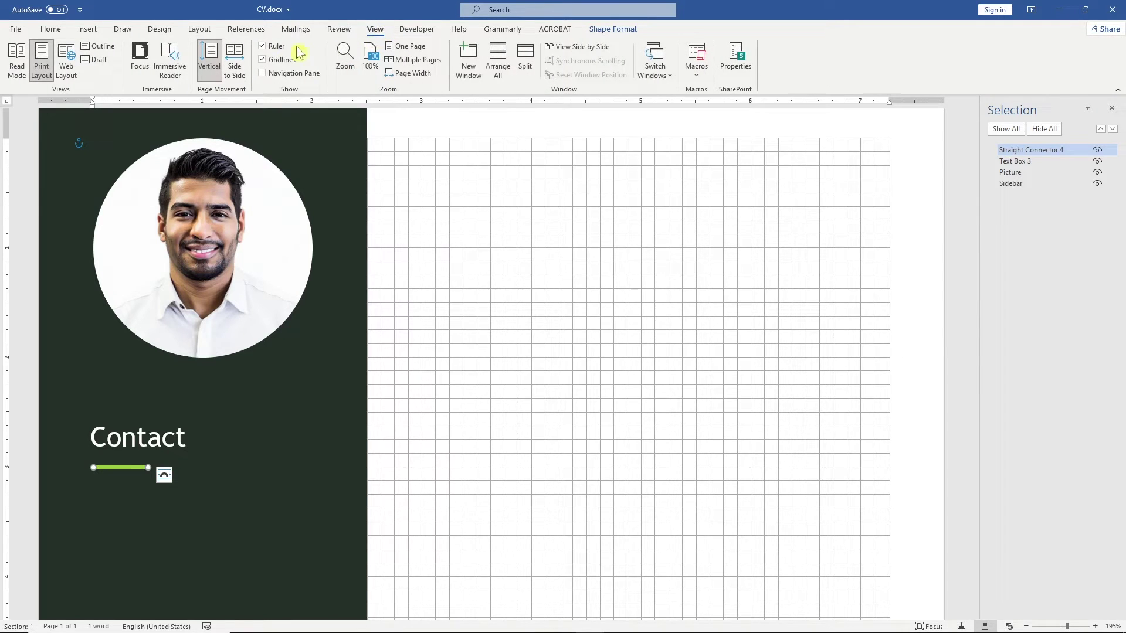
{"action": "left_click", "coordinate": [266, 60]}
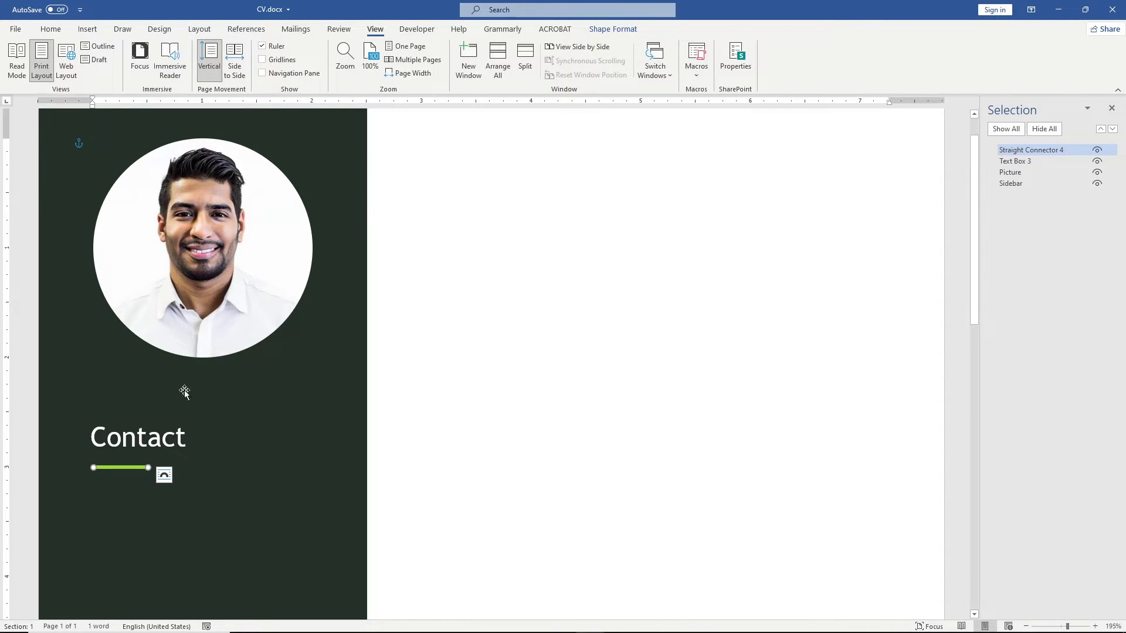
{"action": "key", "text": "Down"}
{"action": "key", "text": "Down"}
{"action": "key", "text": "Down"}
{"action": "key", "text": "Down"}
{"action": "key", "text": "Down"}
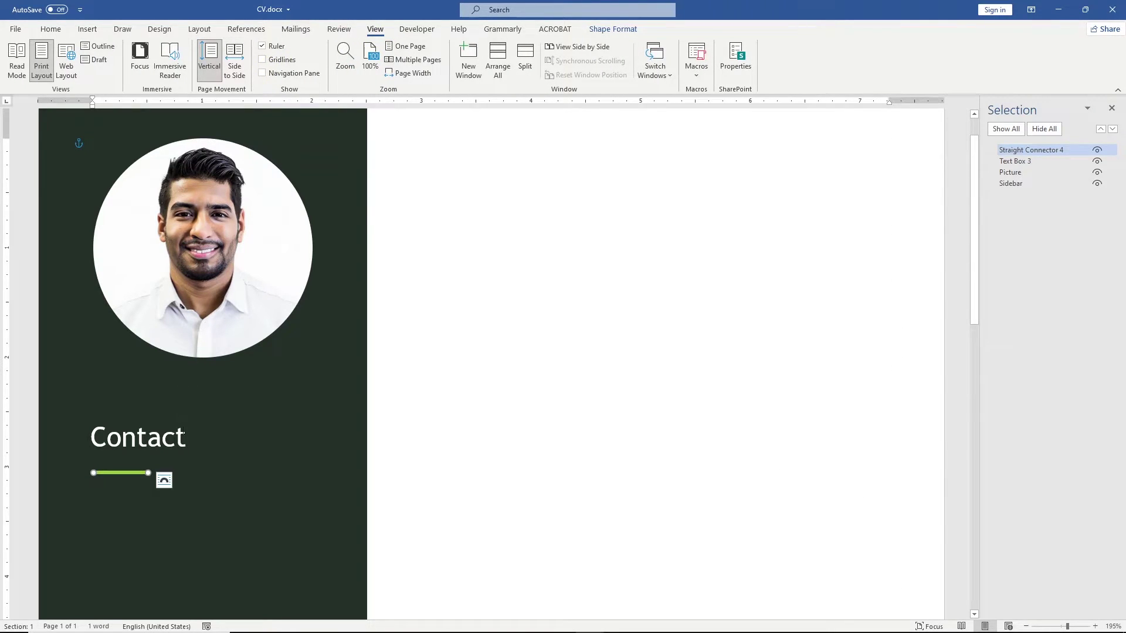
{"action": "left_click", "coordinate": [164, 462]}
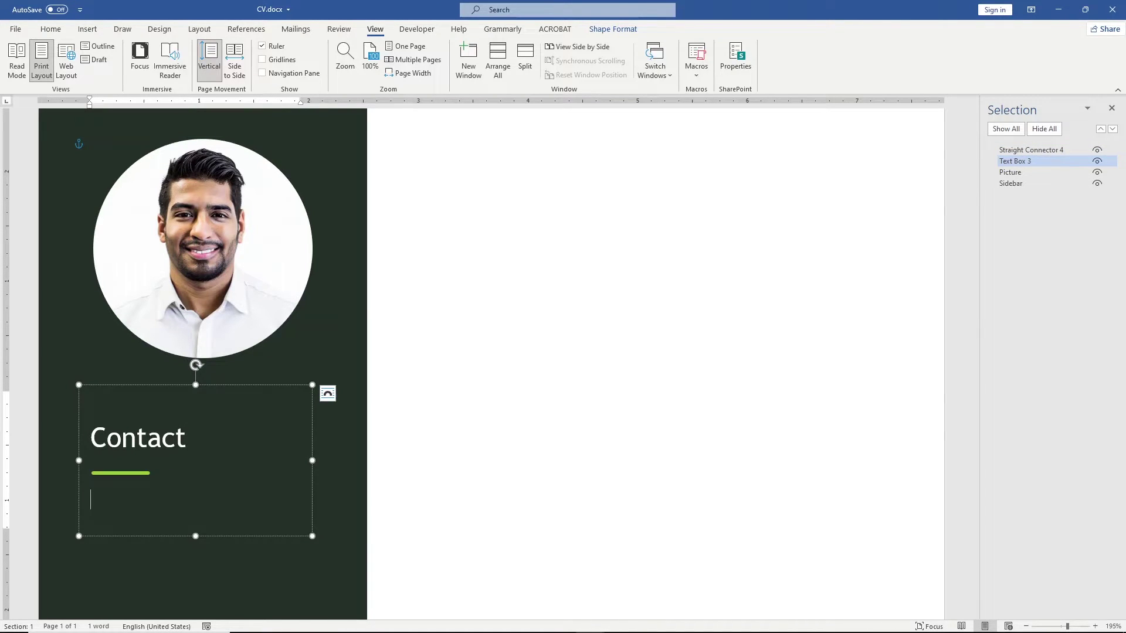
{"action": "key", "text": "Return"}
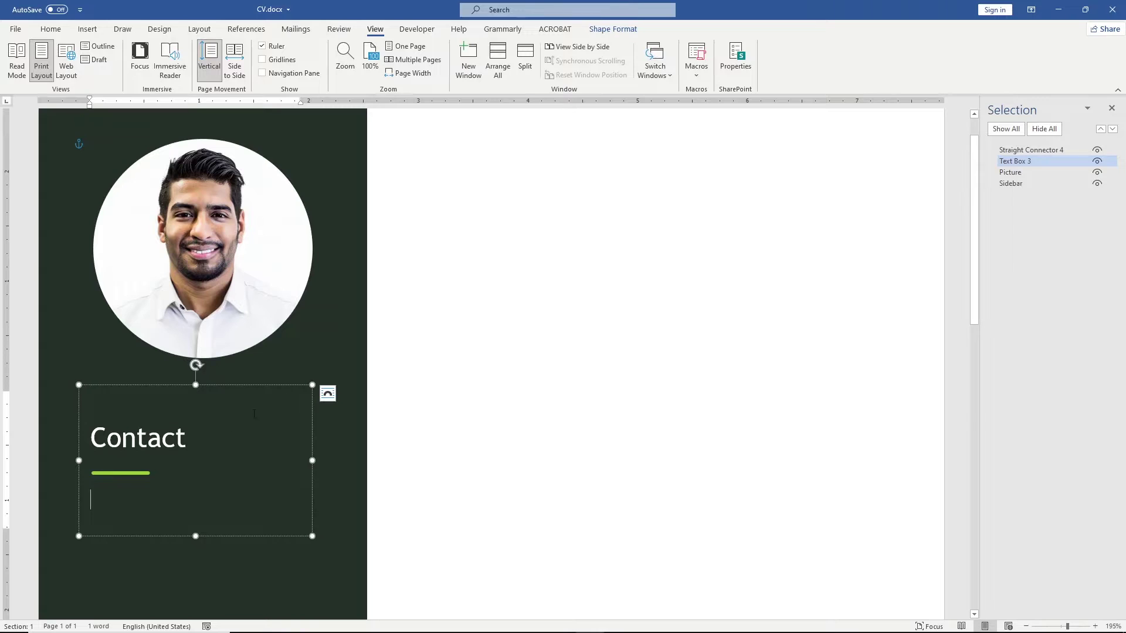
{"action": "left_click", "coordinate": [428, 278]}
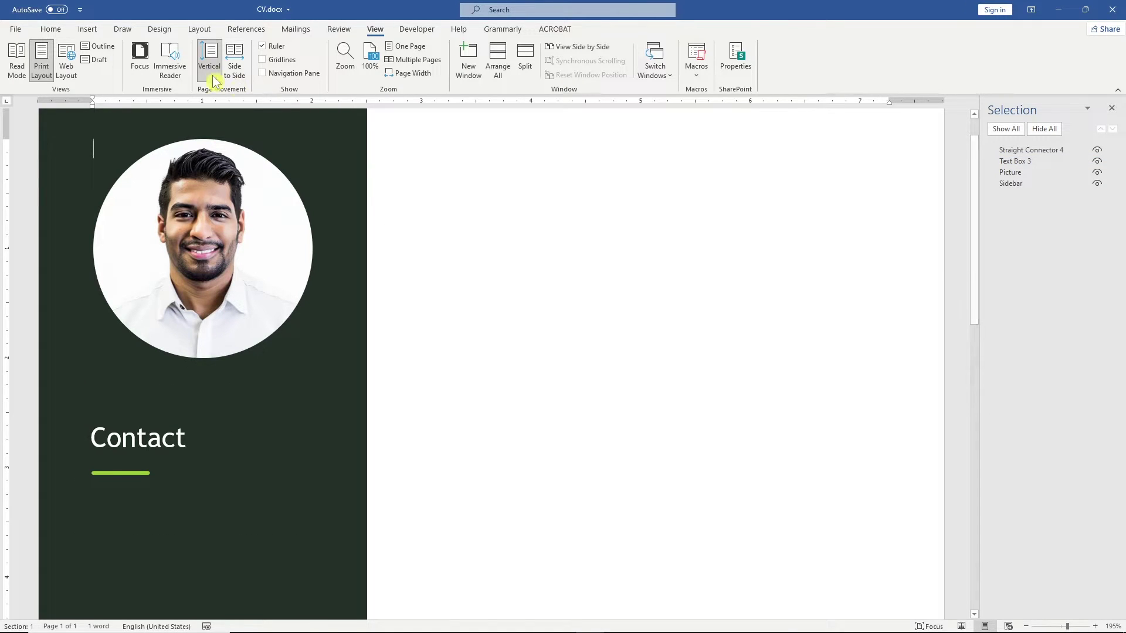
Step: Insert a location pin icon from the Icons library after searching 'location'
{"action": "left_click", "coordinate": [87, 30]}
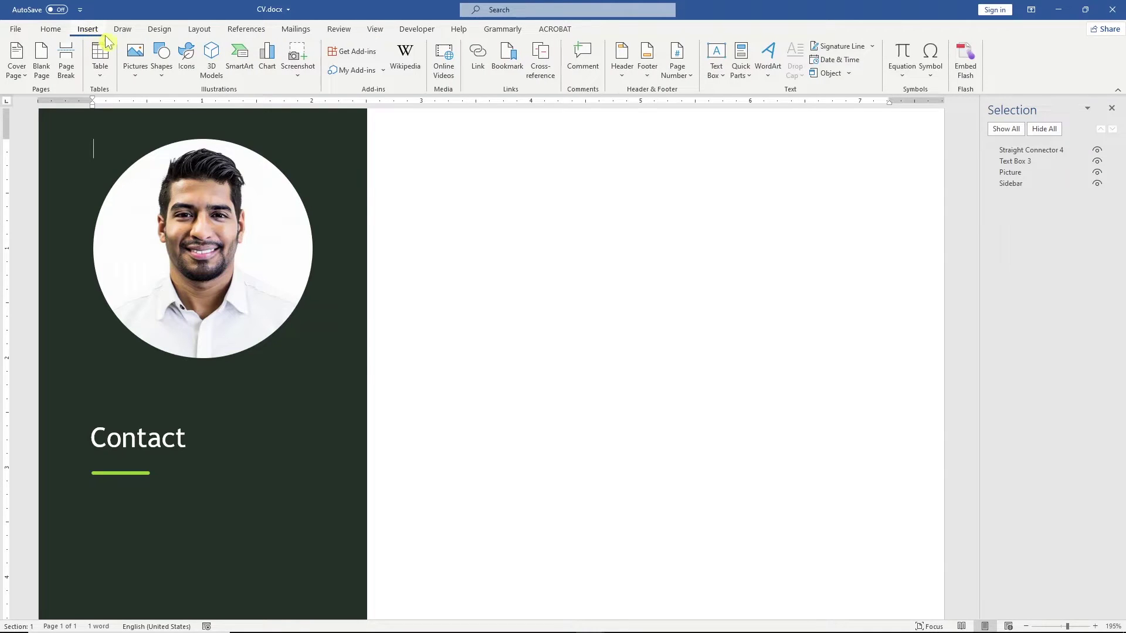
{"action": "left_click", "coordinate": [187, 59]}
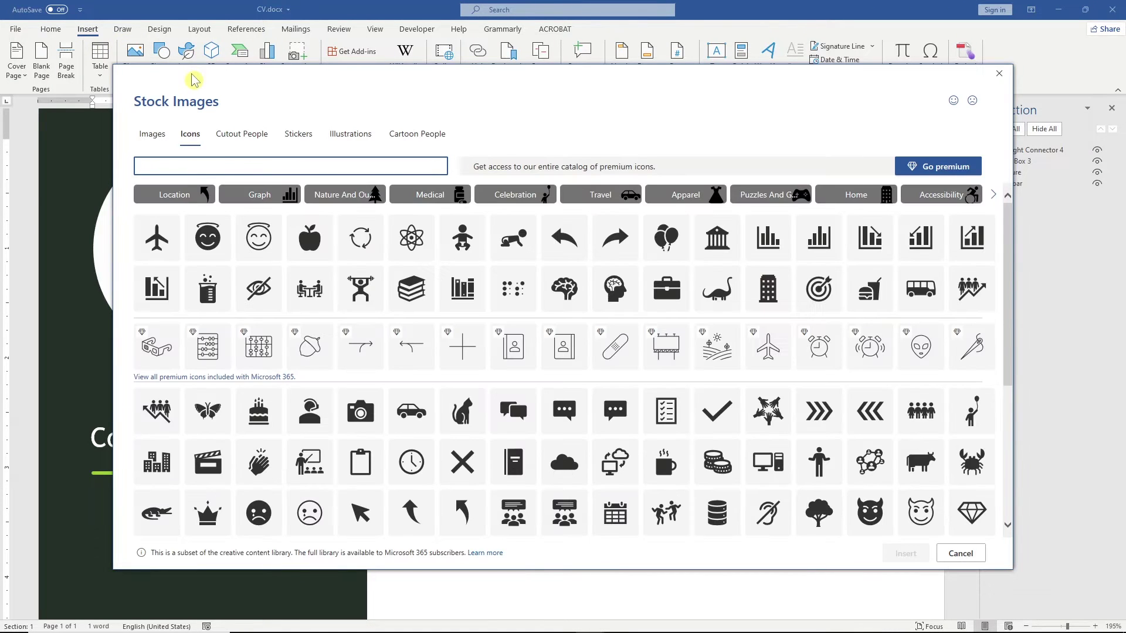
{"action": "type", "text": "location"}
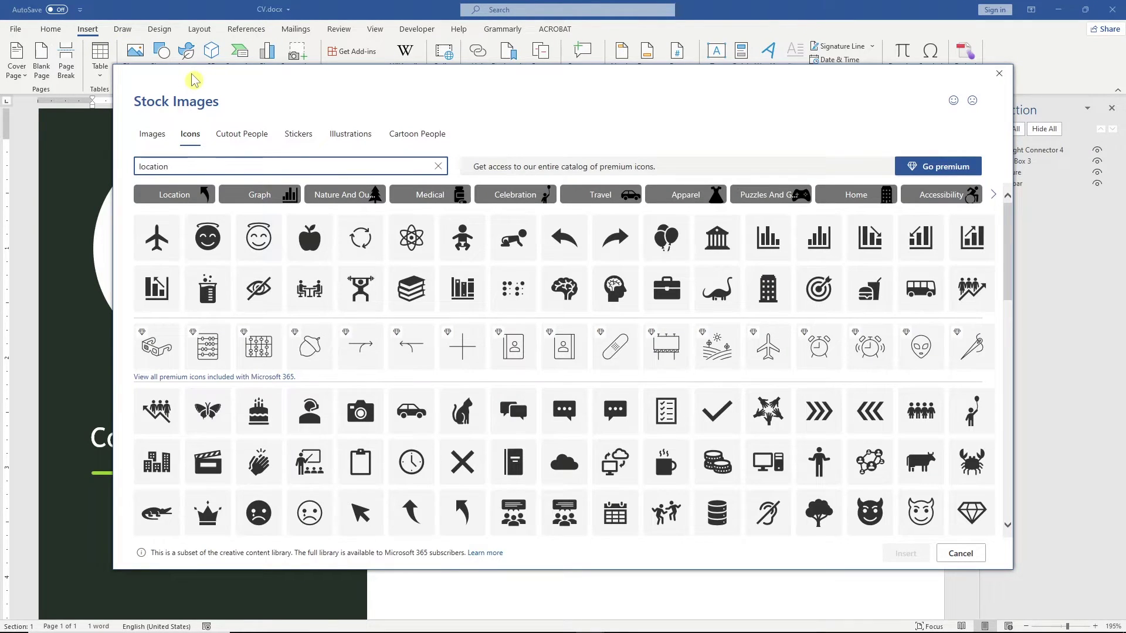
{"action": "left_click", "coordinate": [159, 198]}
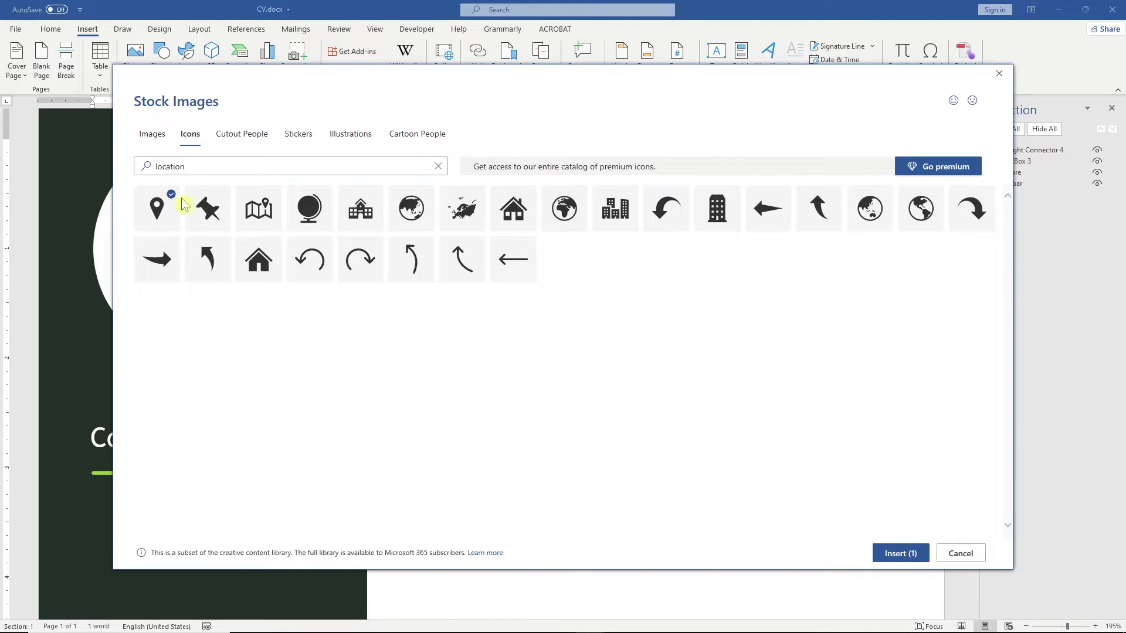
{"action": "left_click", "coordinate": [902, 555]}
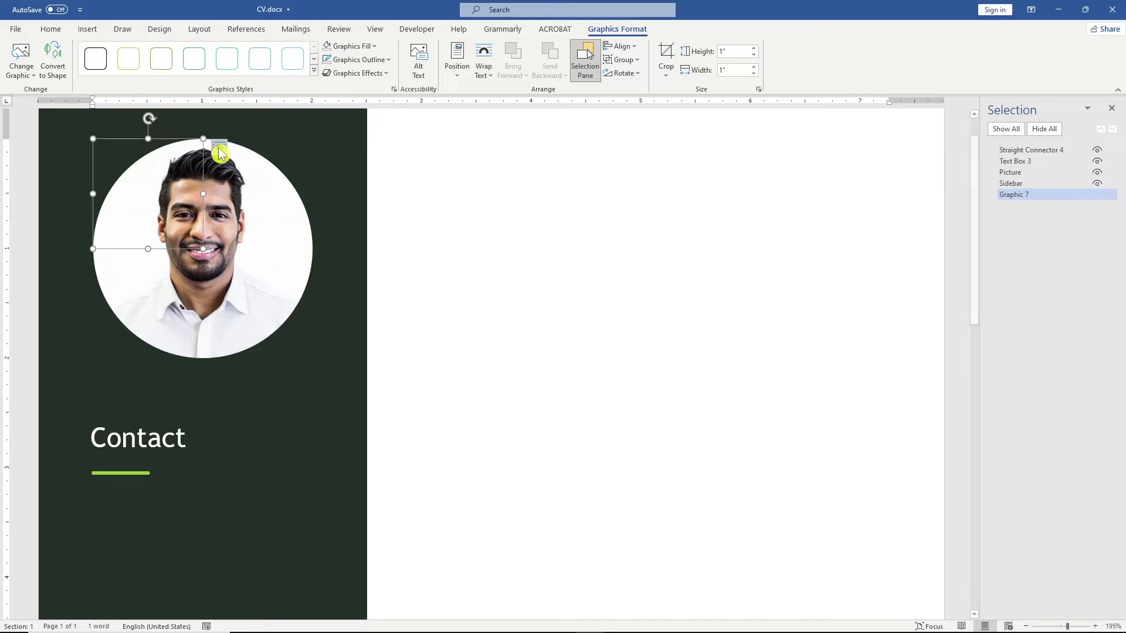
Step: Set the pin to In Front of Text, 0.2" high and white, then place it below the Contact underline
{"action": "left_click", "coordinate": [218, 147]}
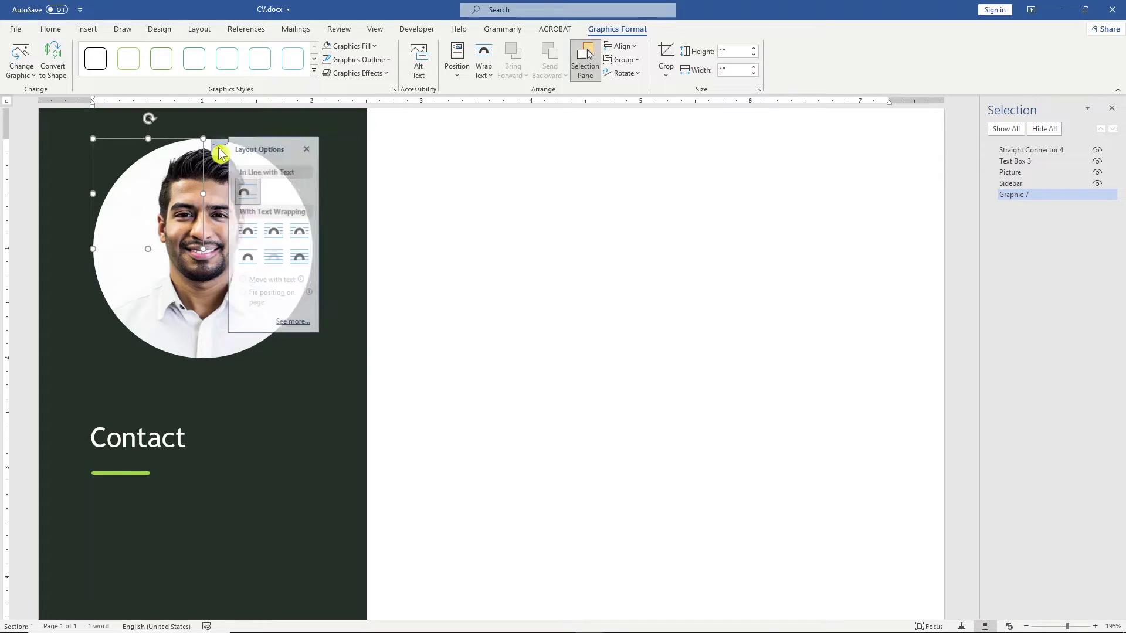
{"action": "left_click", "coordinate": [312, 256]}
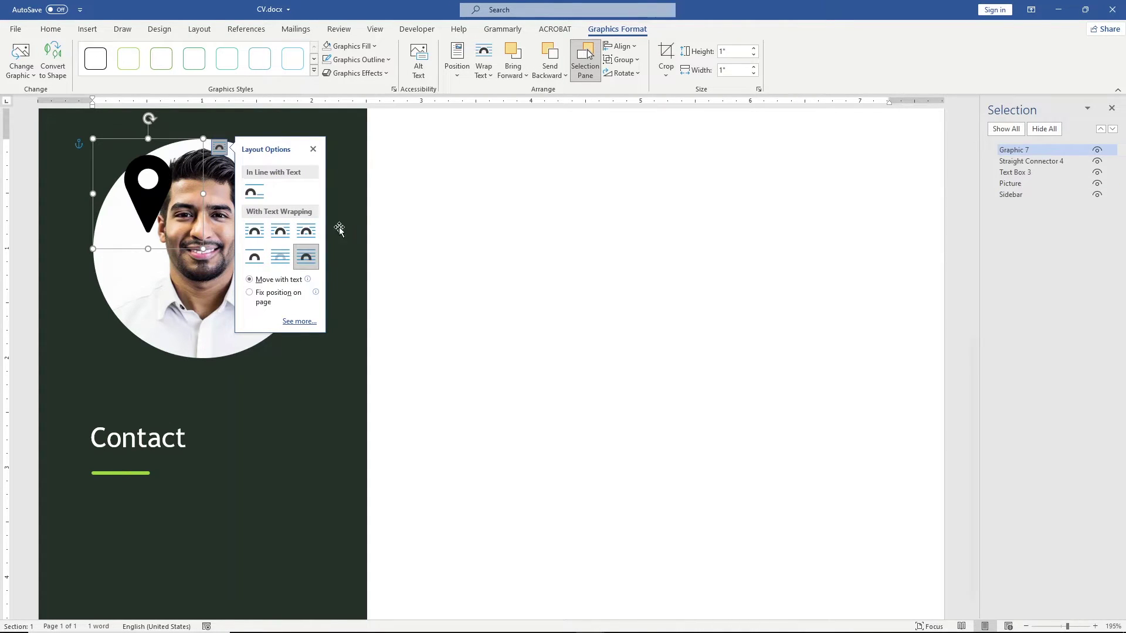
{"action": "left_click", "coordinate": [729, 51]}
{"action": "type", "text": "0."}
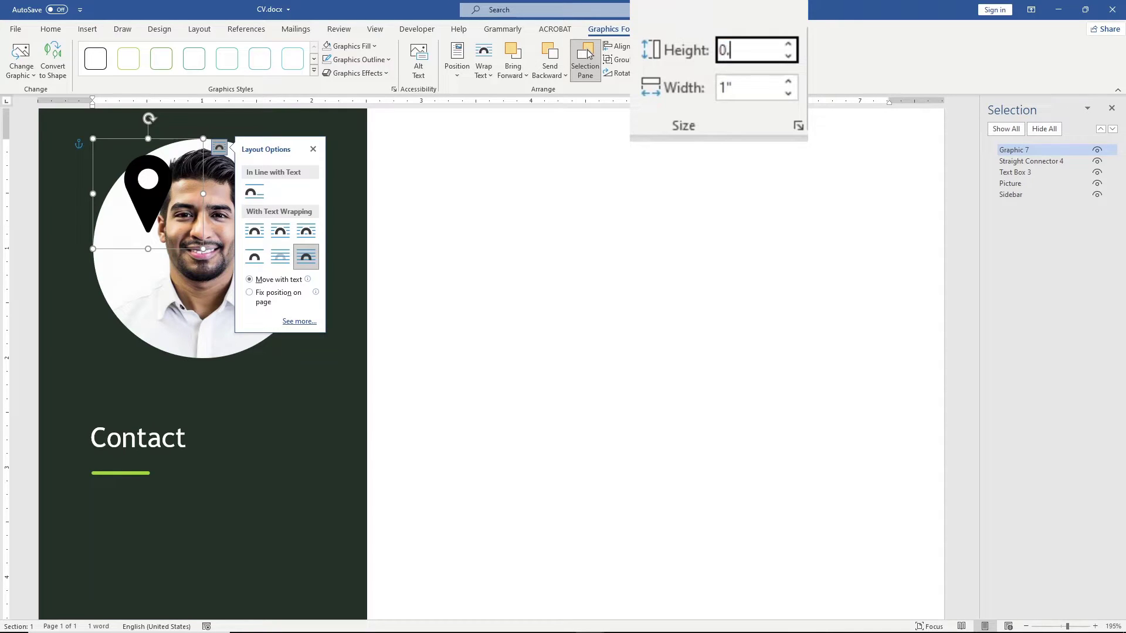
{"action": "type", "text": "2"}
{"action": "key", "text": "Return"}
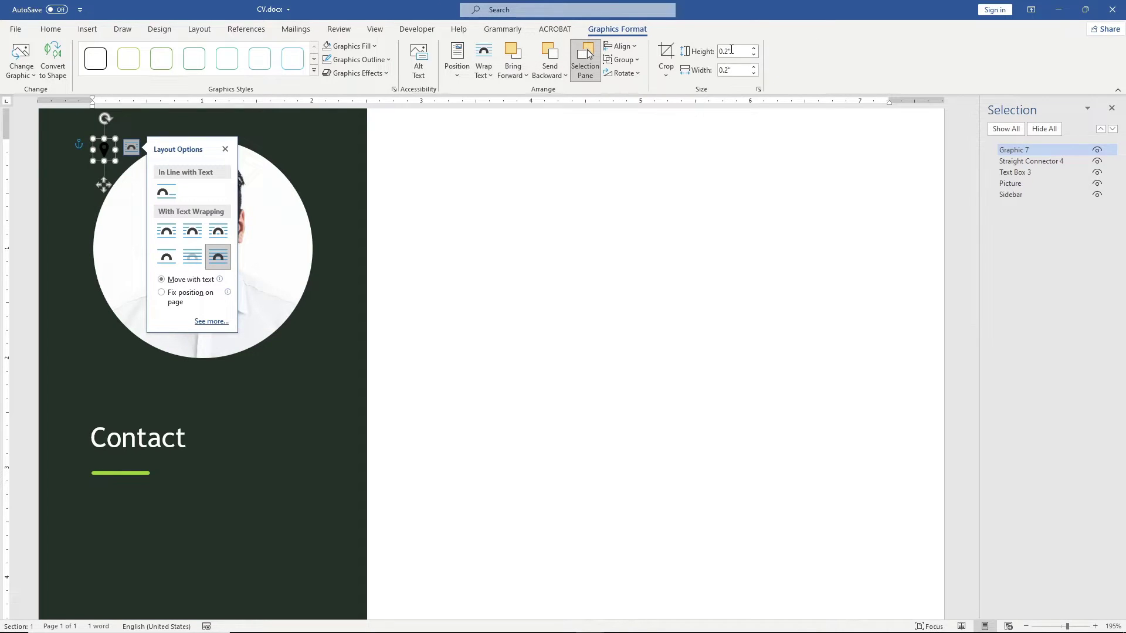
{"action": "left_click", "coordinate": [347, 46]}
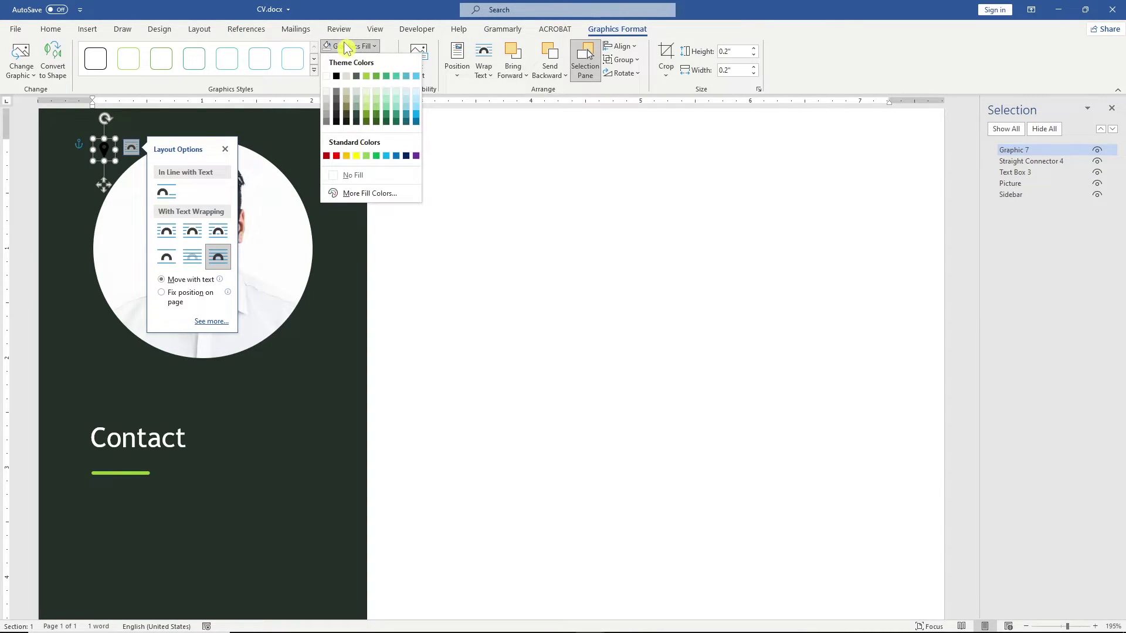
{"action": "left_click", "coordinate": [327, 92]}
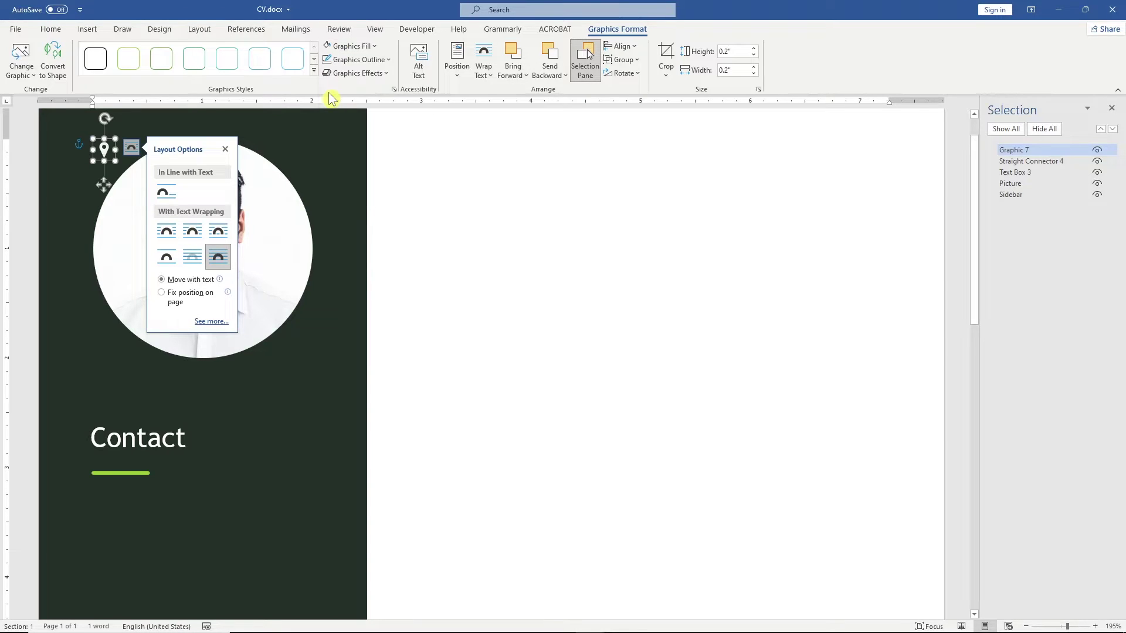
{"action": "left_click_drag", "start_coordinate": [106, 148], "coordinate": [106, 499]}
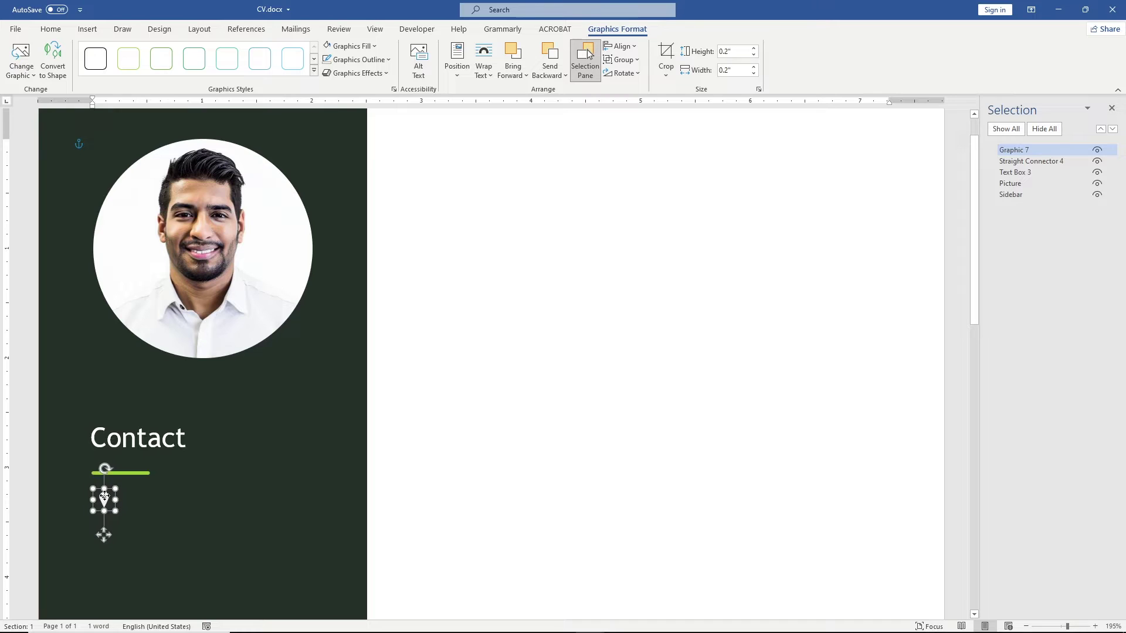
Step: Draw a text box beside the pin reading '1, Main Street - New Delhi'
{"action": "left_click", "coordinate": [94, 30]}
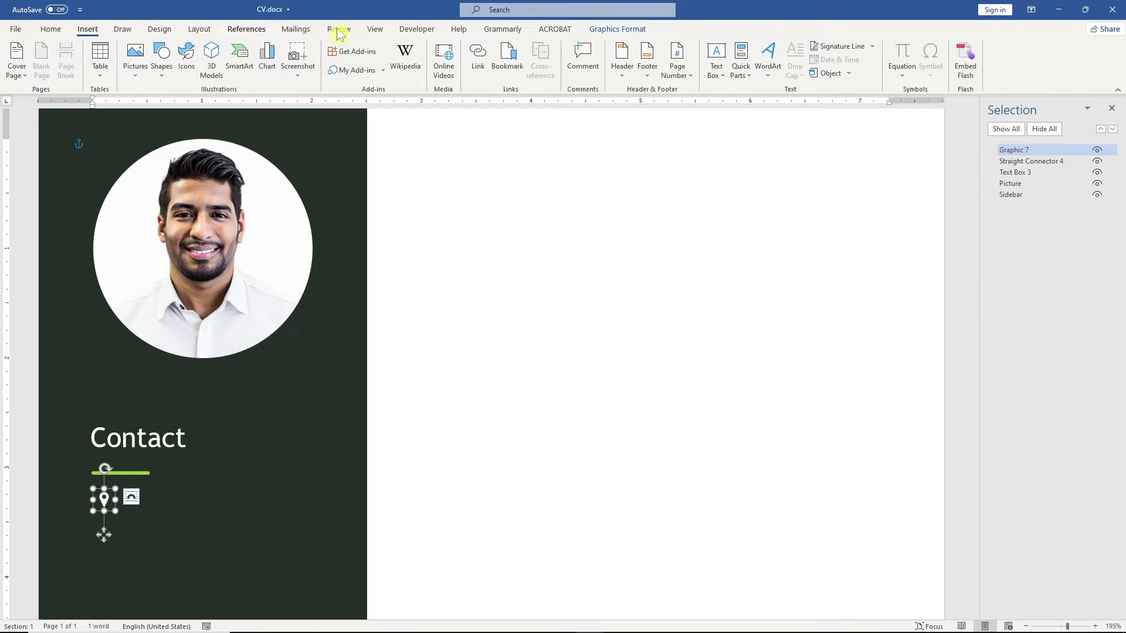
{"action": "left_click", "coordinate": [726, 74]}
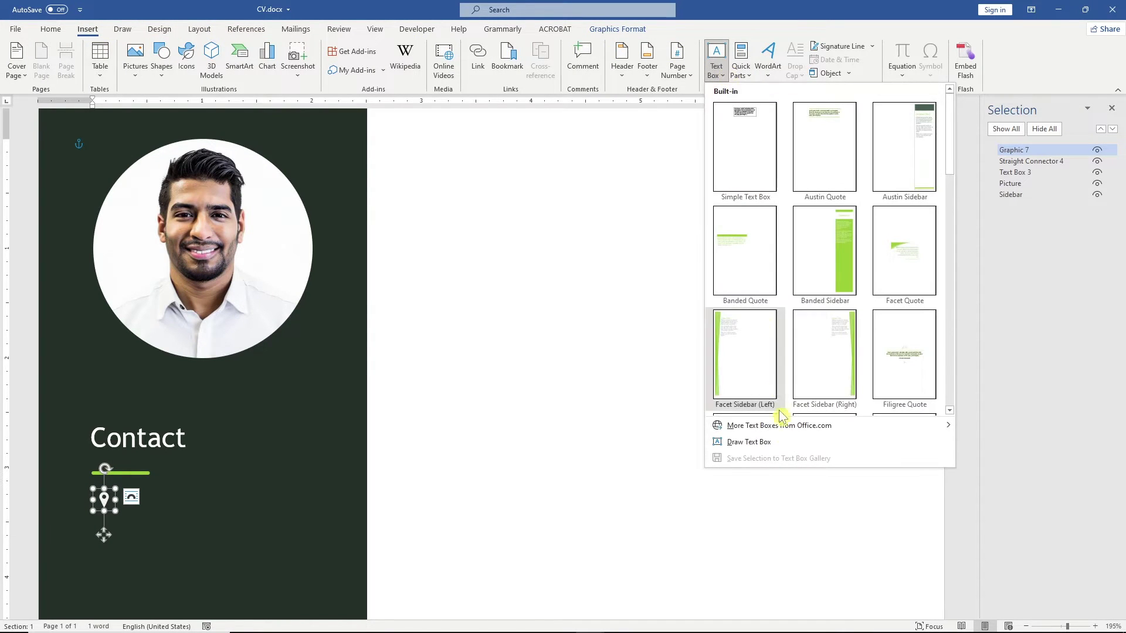
{"action": "left_click", "coordinate": [762, 442]}
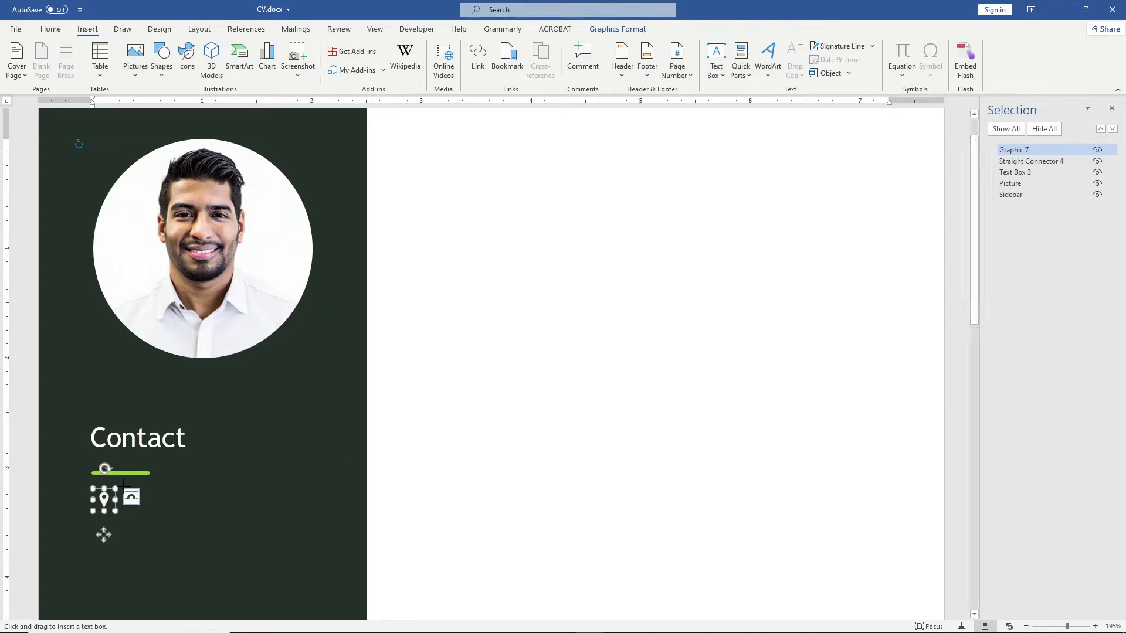
{"action": "left_click_drag", "start_coordinate": [274, 524], "coordinate": [347, 519]}
{"action": "type", "text": "1, Main Stre"}
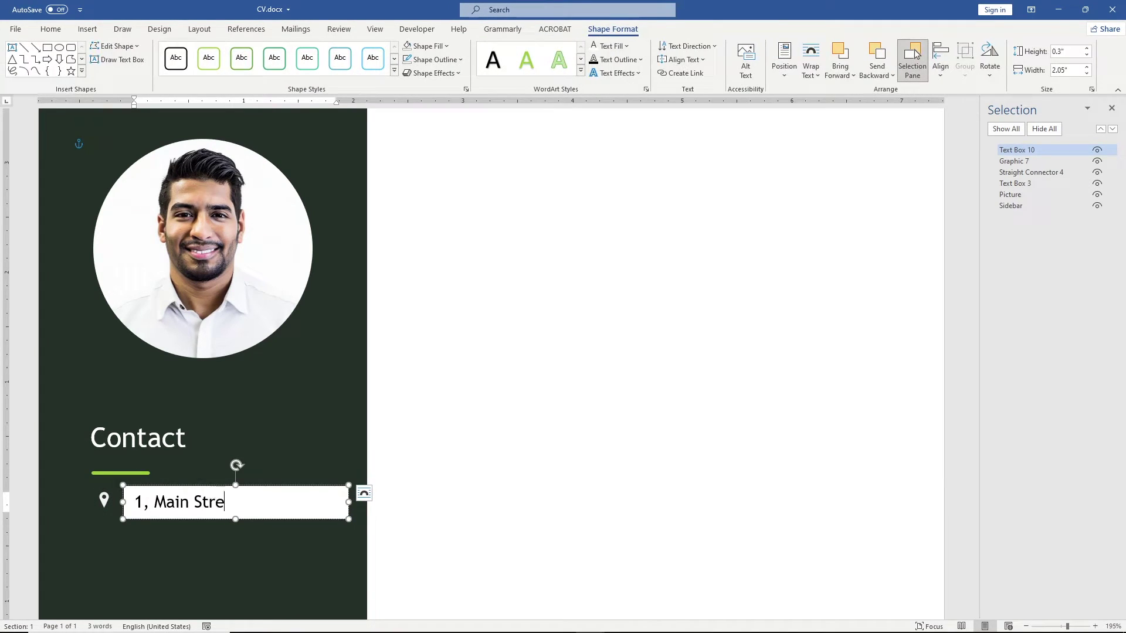
{"action": "type", "text": "et - New Delhi"}
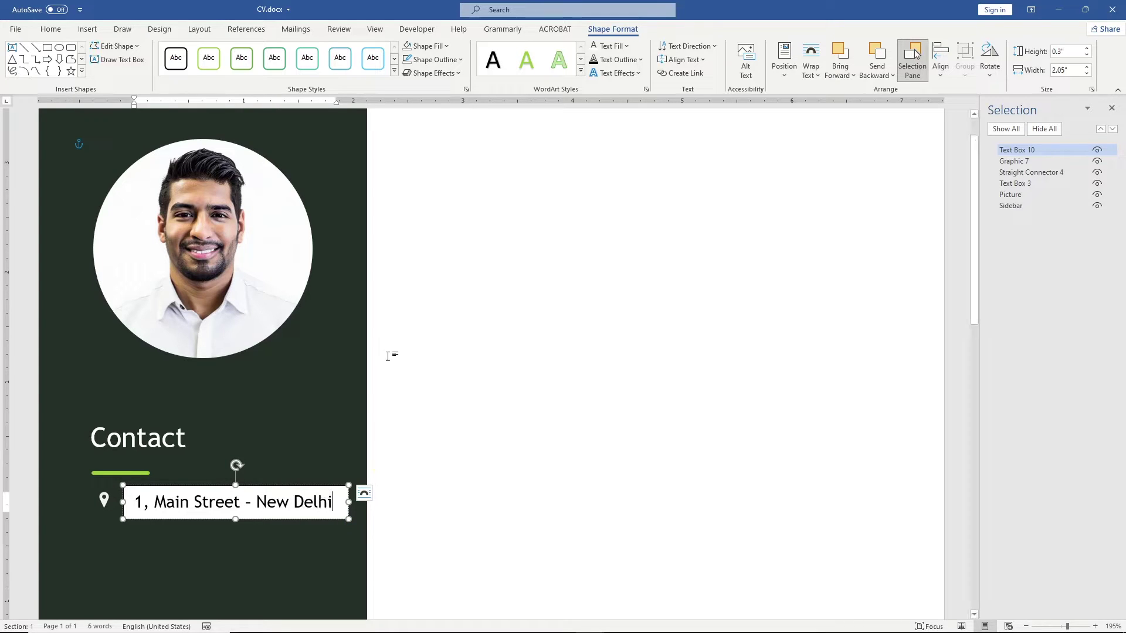
Step: Give the address text box no fill and no outline, and make its text white
{"action": "left_click", "coordinate": [432, 46]}
{"action": "left_click", "coordinate": [482, 178]}
{"action": "left_click", "coordinate": [436, 60]}
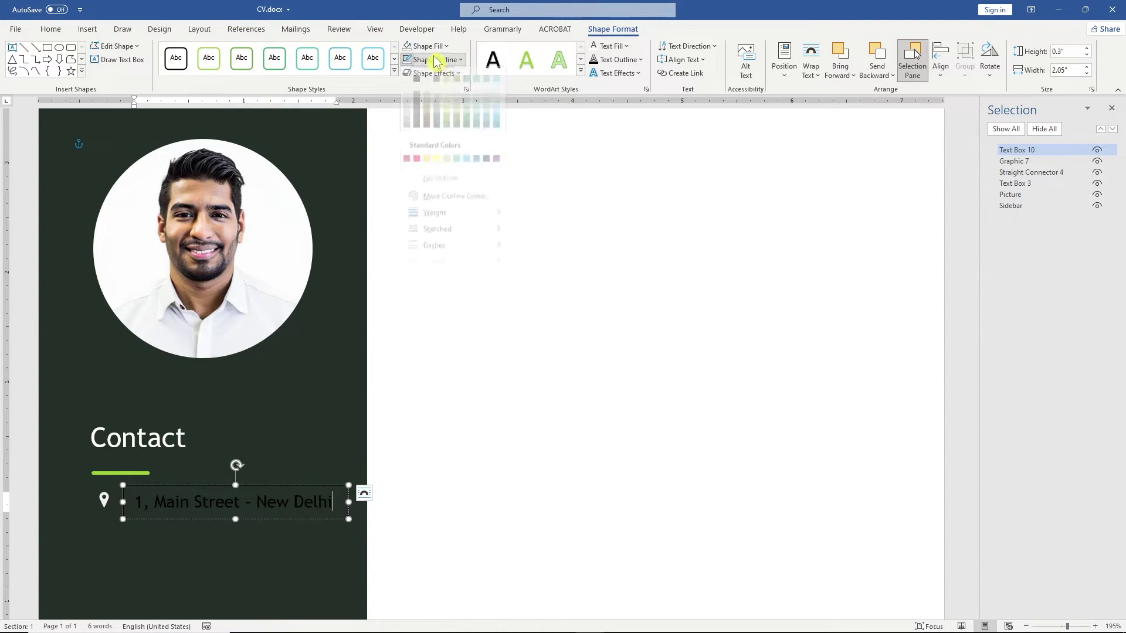
{"action": "left_click", "coordinate": [470, 187]}
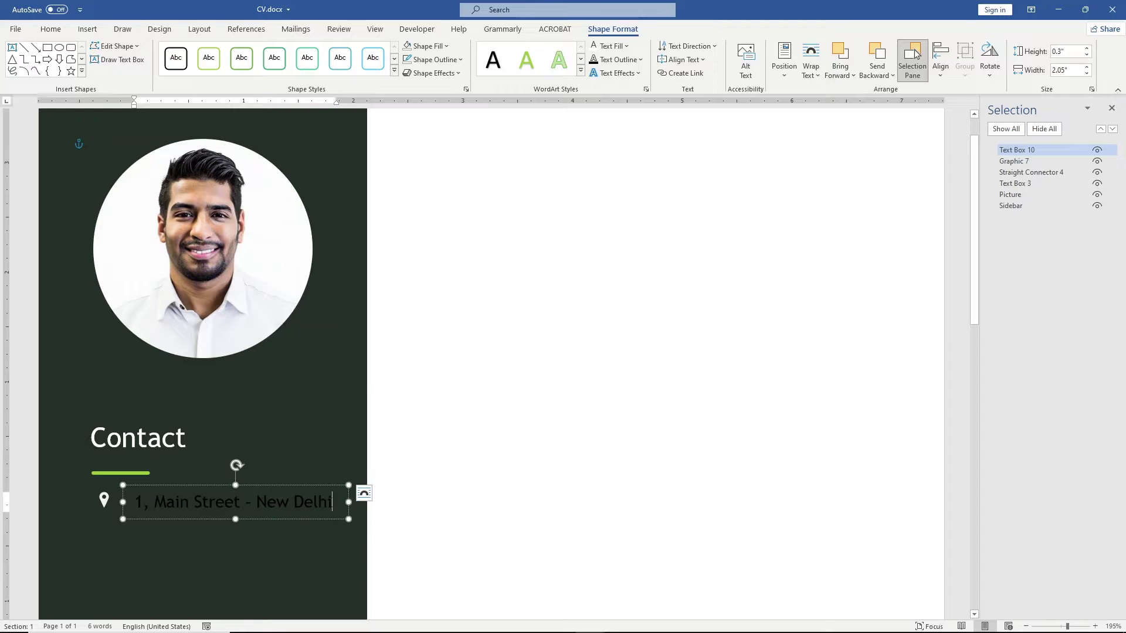
{"action": "triple_click", "coordinate": [215, 508]}
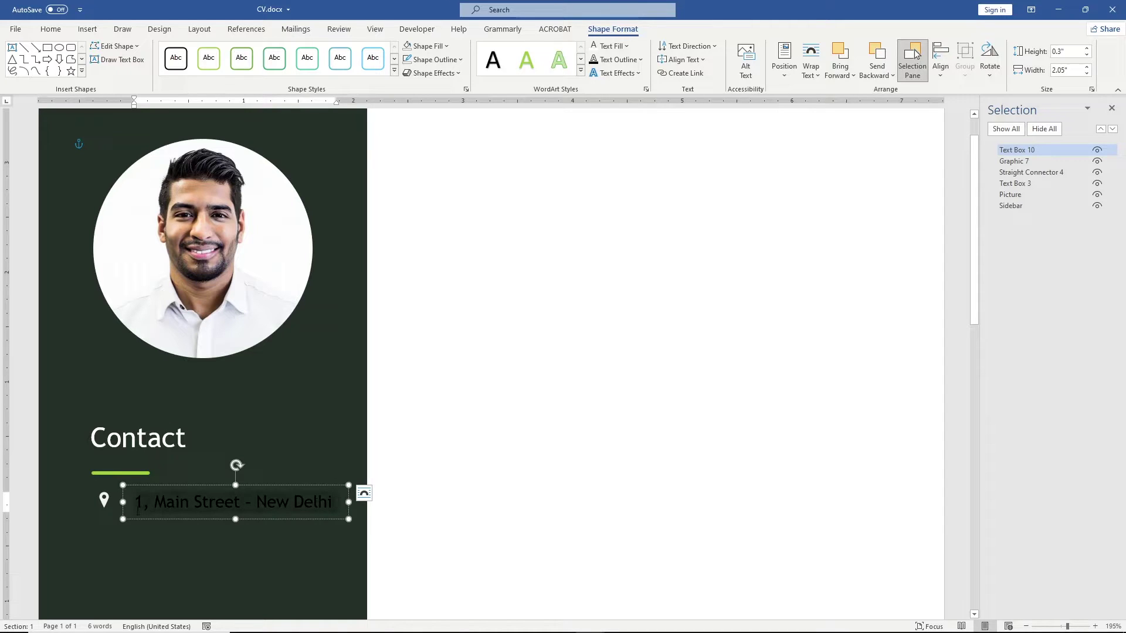
{"action": "left_click", "coordinate": [609, 45]}
{"action": "left_click", "coordinate": [594, 94]}
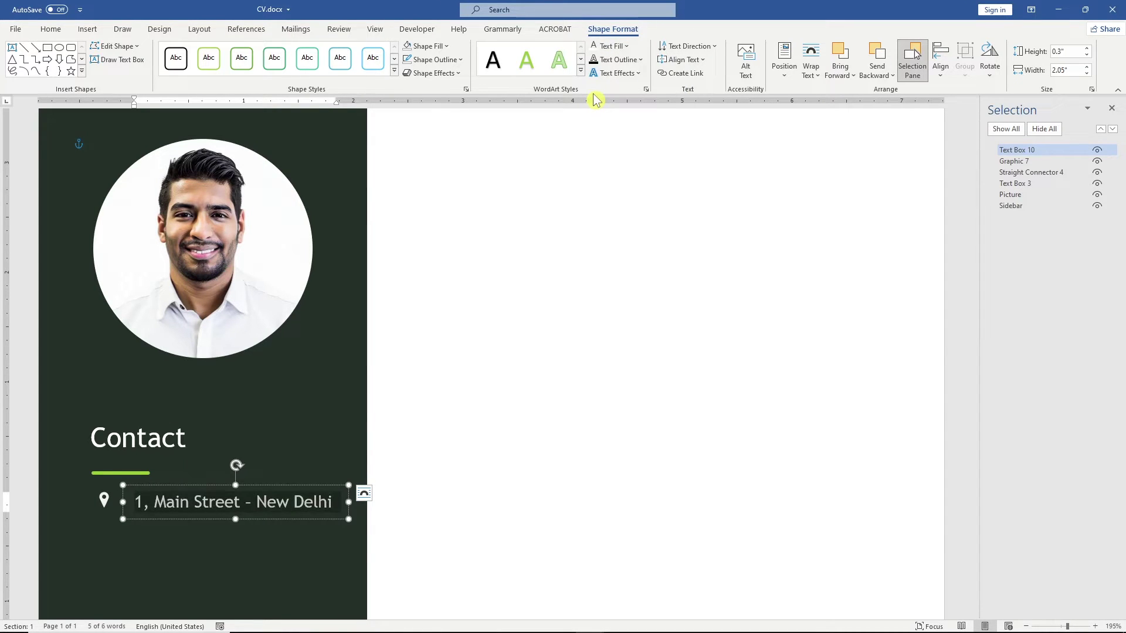
{"action": "left_click", "coordinate": [284, 486], "text": "shift"}
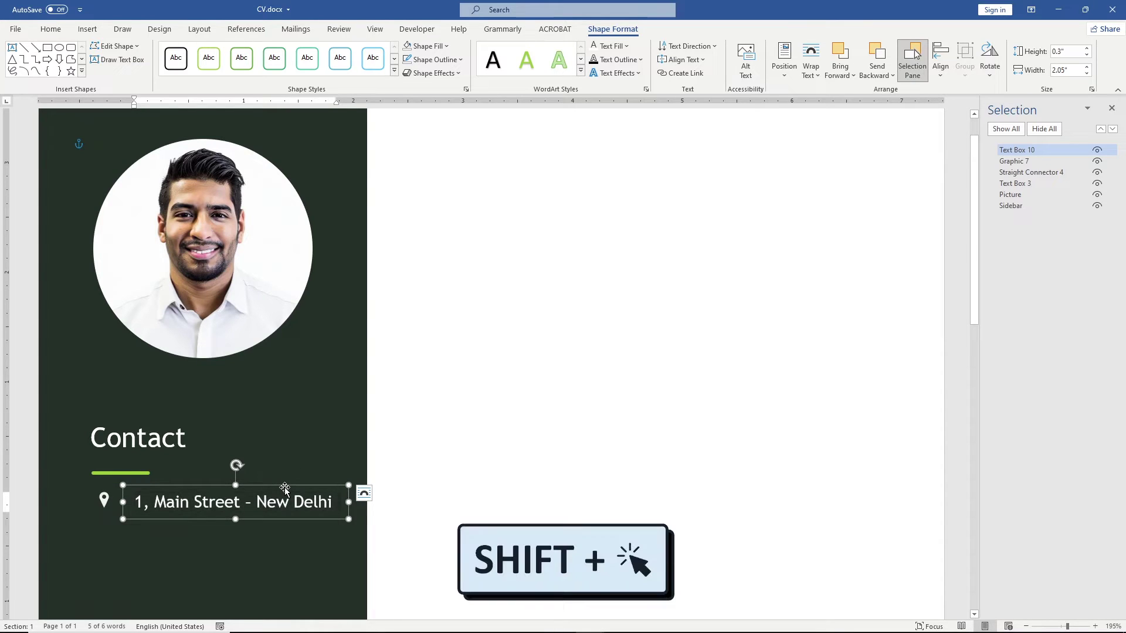
Step: Nudge the address box left, centre the pin vertically with it, and group the two
{"action": "left_click", "coordinate": [106, 500], "text": "shift"}
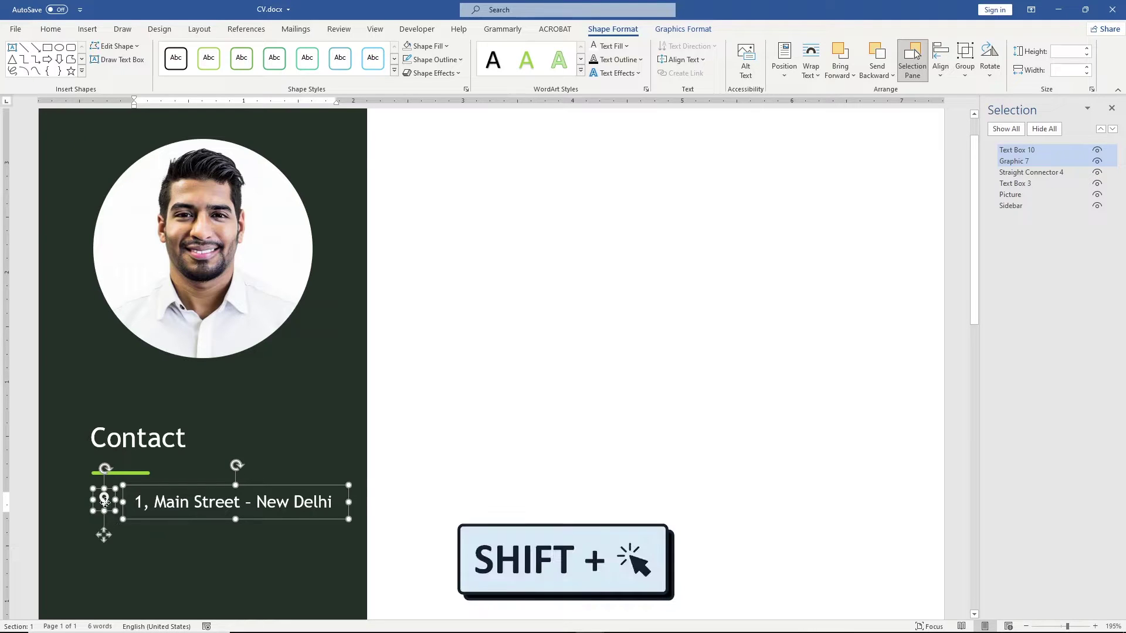
{"action": "left_click", "coordinate": [106, 503], "text": "shift"}
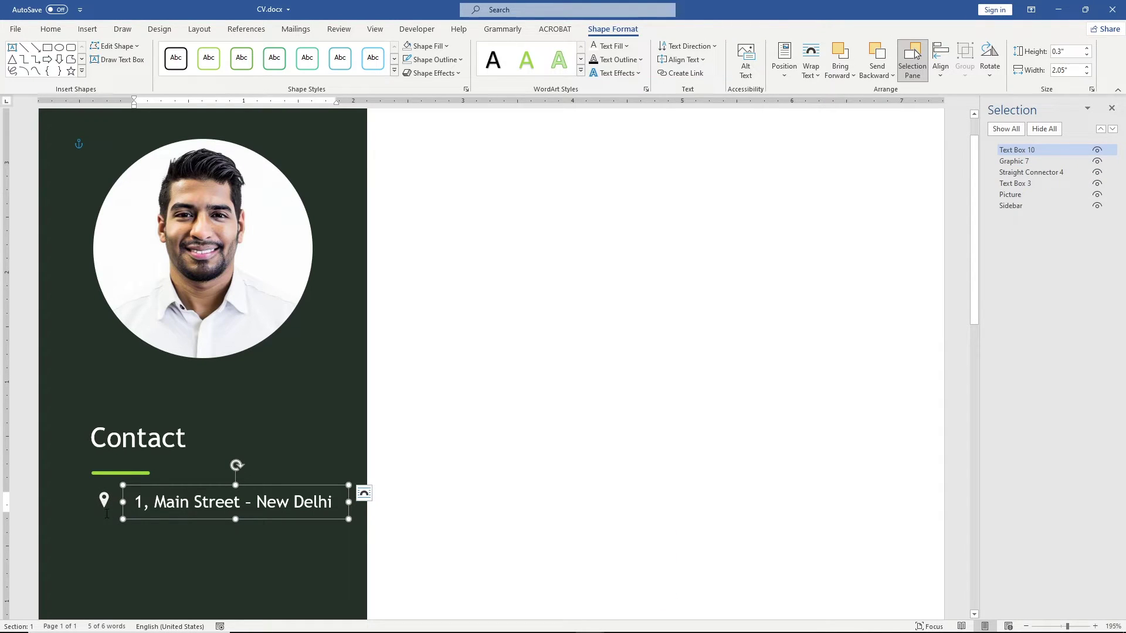
{"action": "key", "text": "Left"}
{"action": "key", "text": "Left"}
{"action": "key", "text": "Left"}
{"action": "left_click", "coordinate": [104, 499], "text": "shift"}
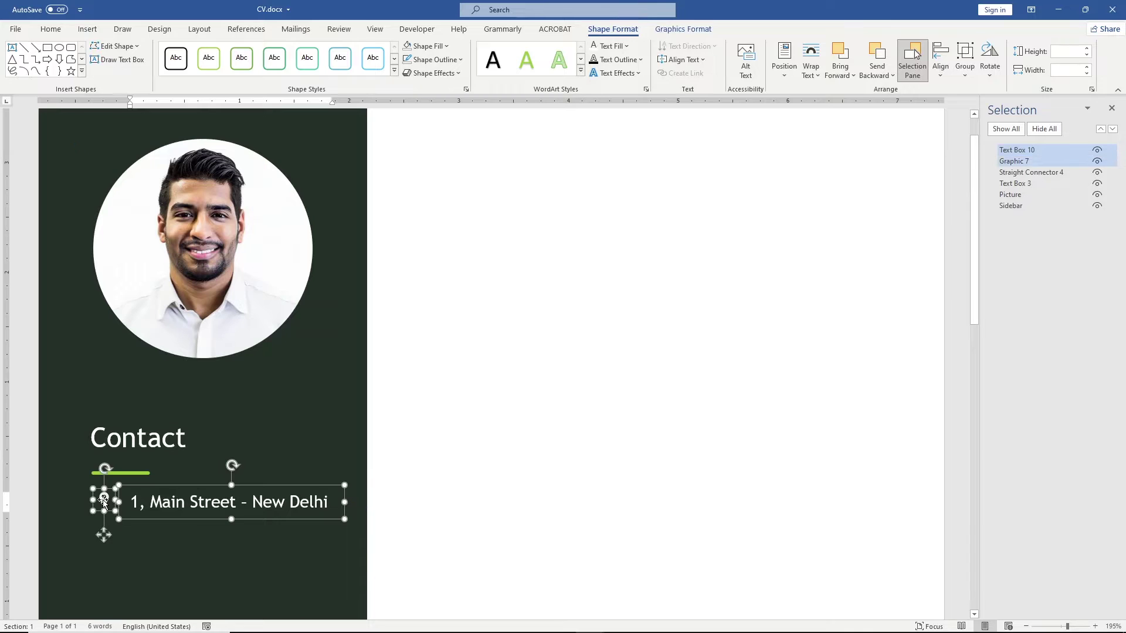
{"action": "left_click", "coordinate": [104, 499], "text": "shift"}
{"action": "key", "text": "Left"}
{"action": "key", "text": "Left"}
{"action": "key", "text": "Left"}
{"action": "left_click", "coordinate": [104, 500], "text": "shift"}
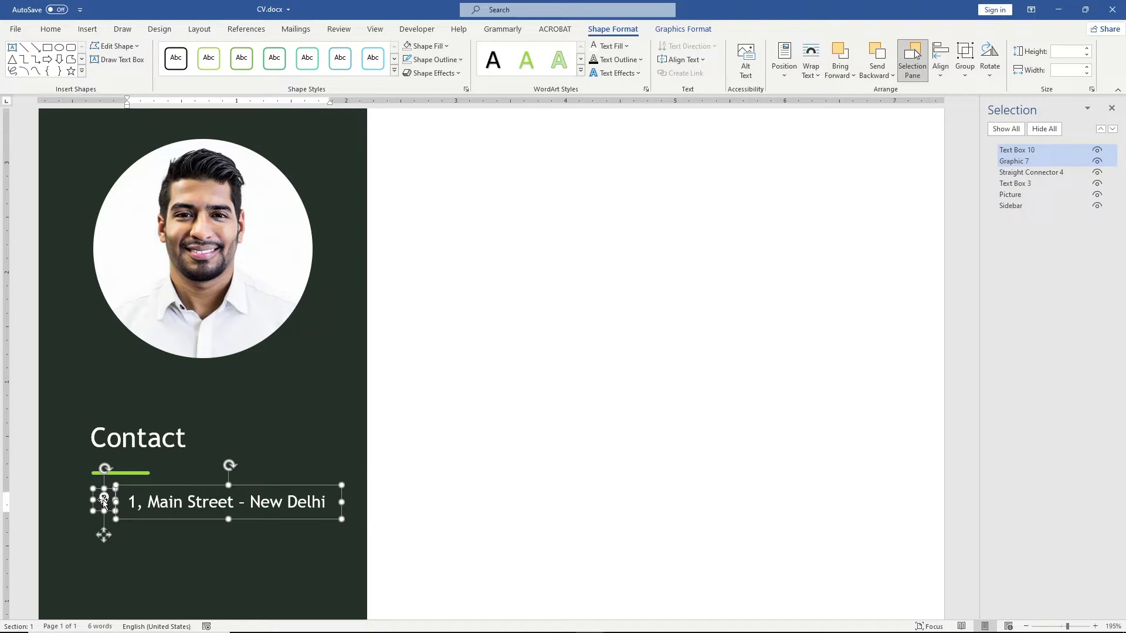
{"action": "left_click", "coordinate": [949, 72]}
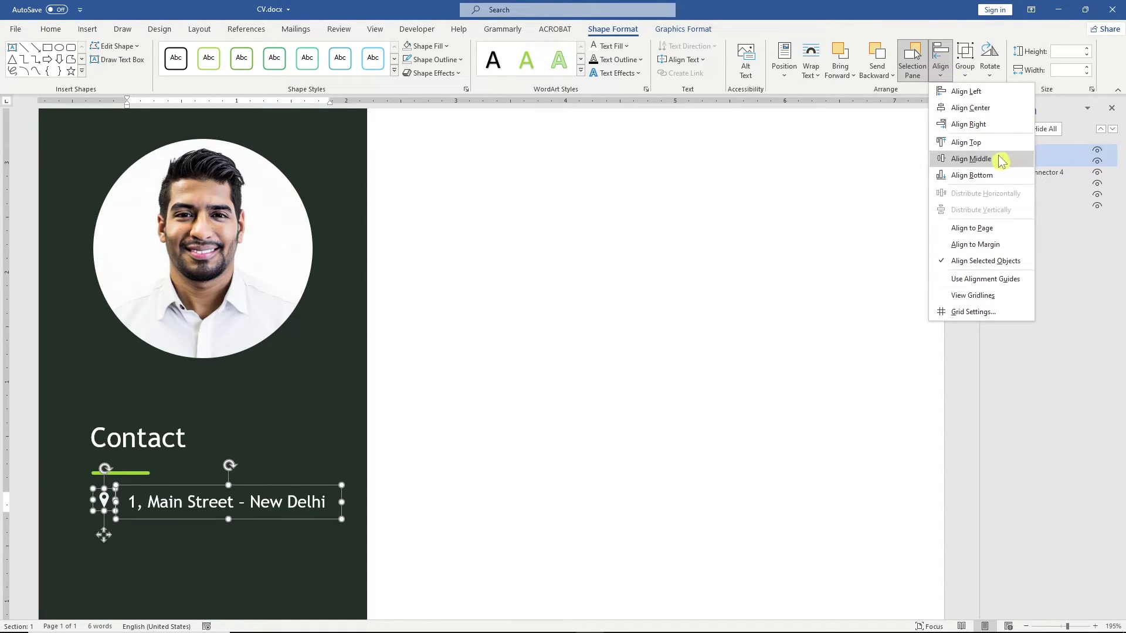
{"action": "left_click", "coordinate": [971, 159]}
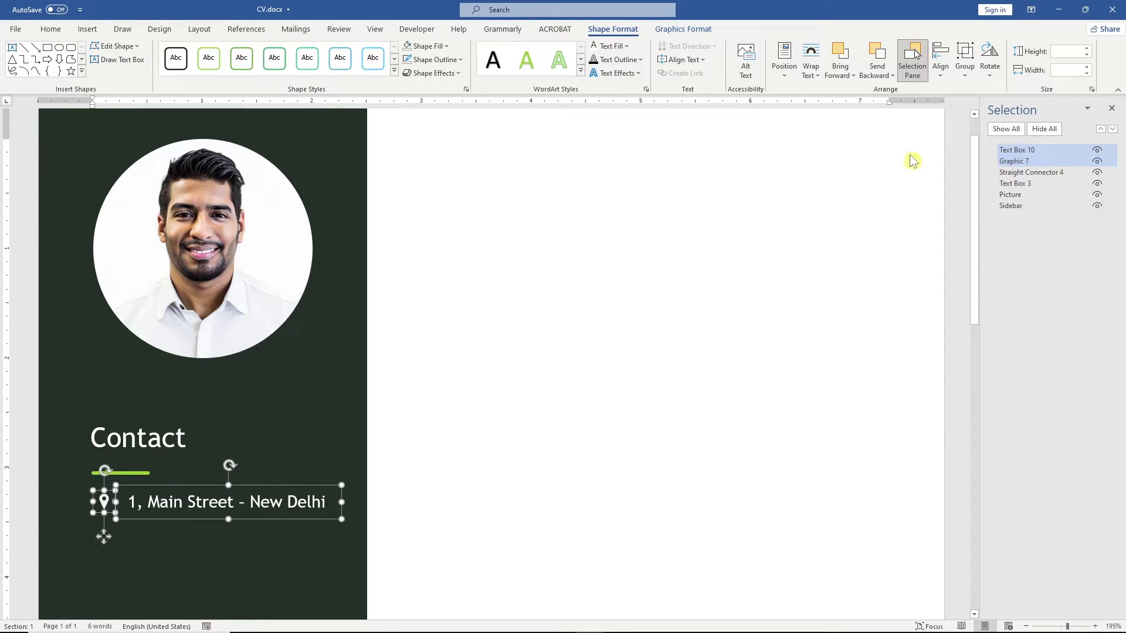
{"action": "left_click", "coordinate": [959, 76]}
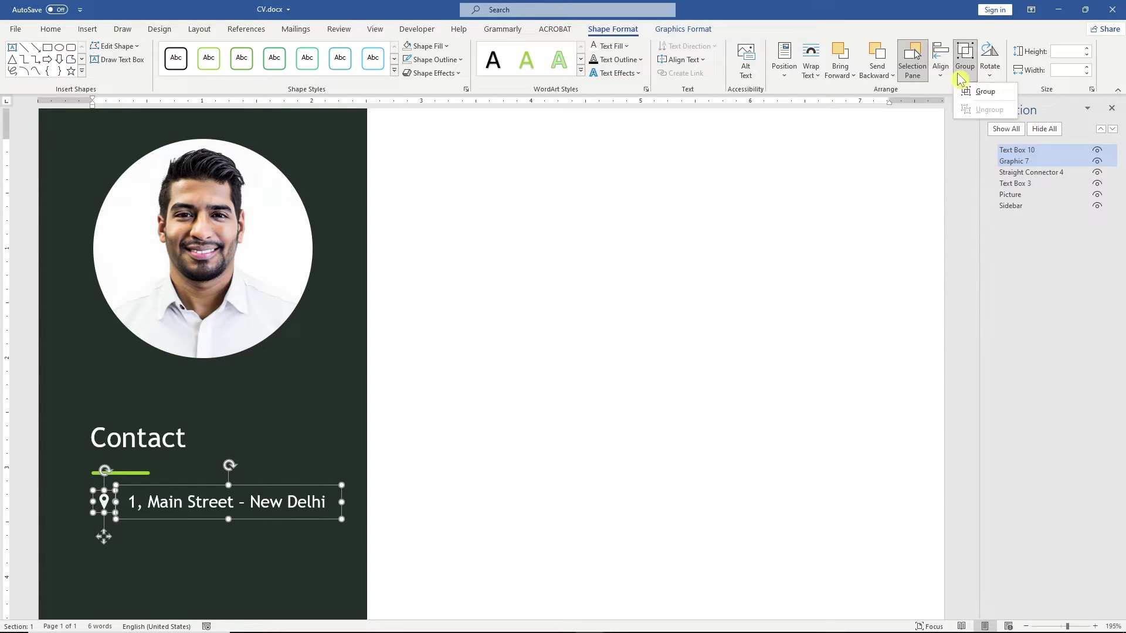
{"action": "left_click", "coordinate": [980, 92]}
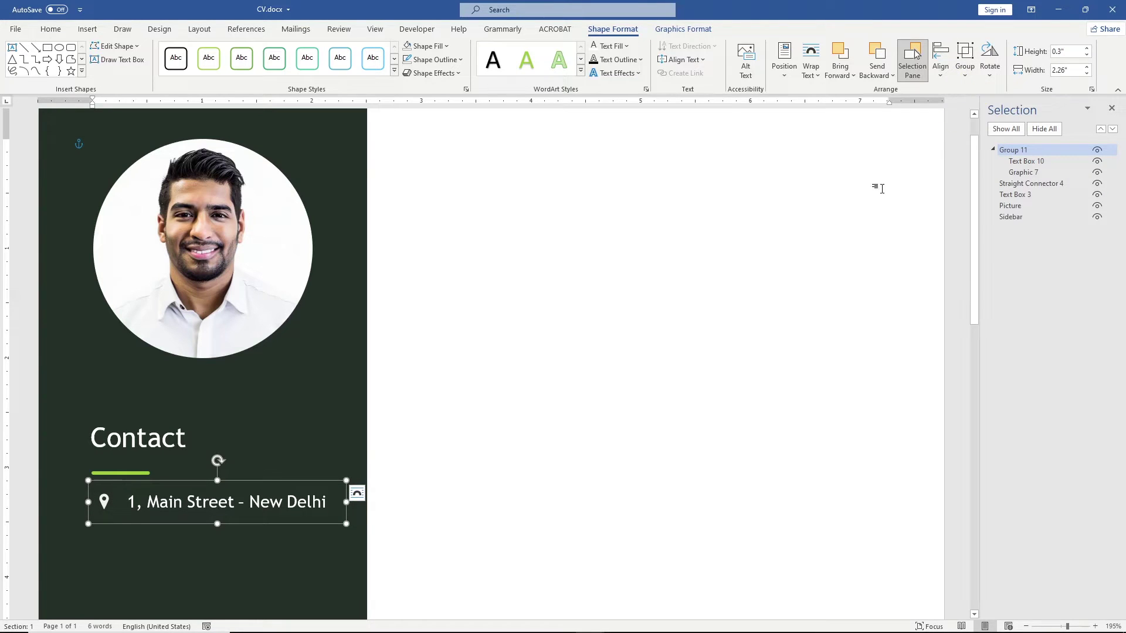
Step: Shift the pin-and-address group left so it lines up under the Contact heading
{"action": "left_click", "coordinate": [162, 469]}
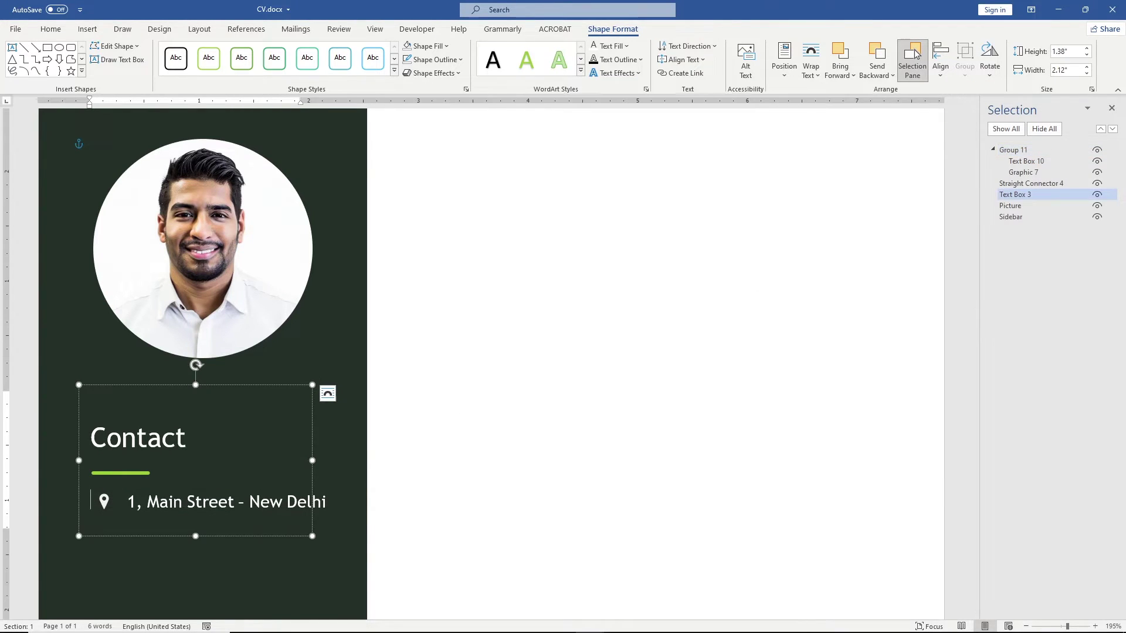
{"action": "left_click", "coordinate": [144, 492]}
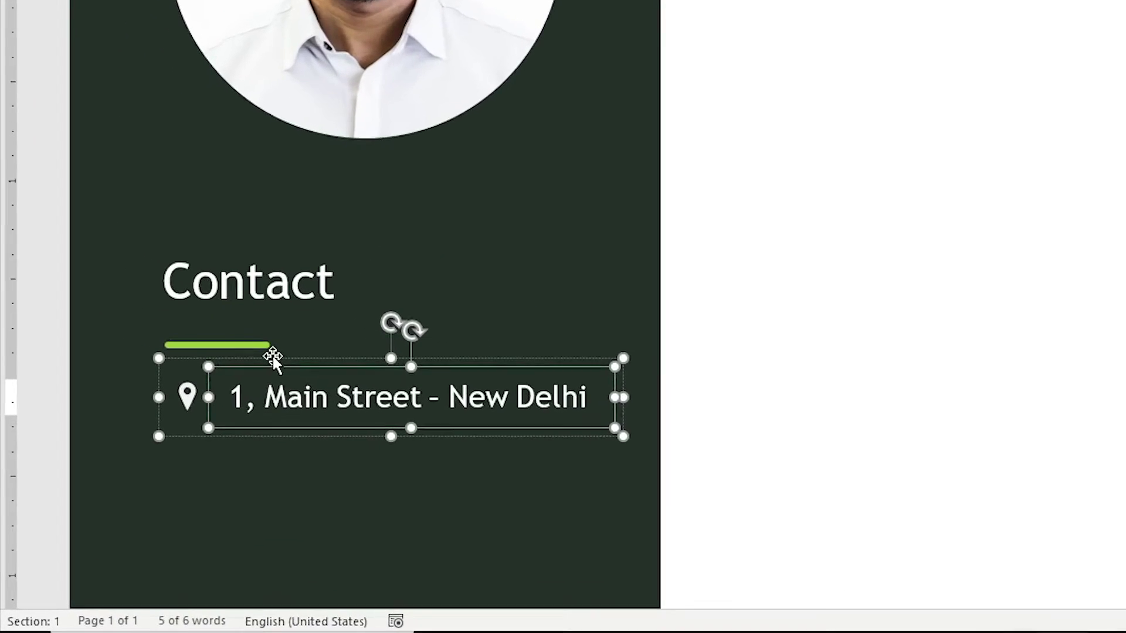
{"action": "left_click", "coordinate": [156, 474]}
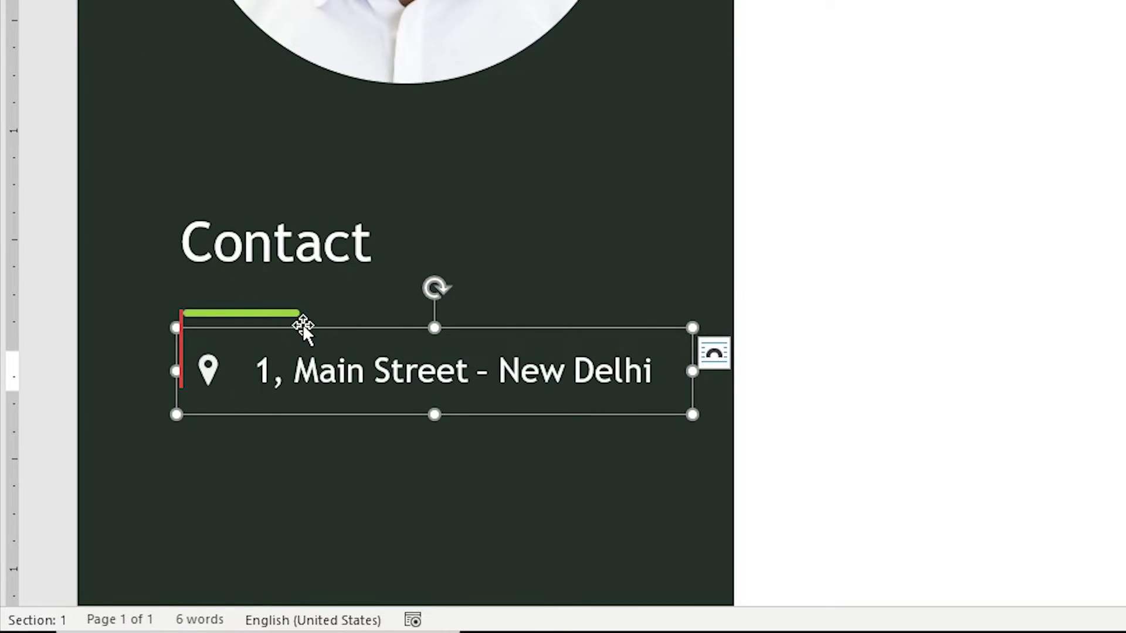
{"action": "key", "text": "Left"}
{"action": "key", "text": "Left"}
{"action": "key", "text": "Left"}
{"action": "key", "text": "Left"}
{"action": "key", "text": "Left"}
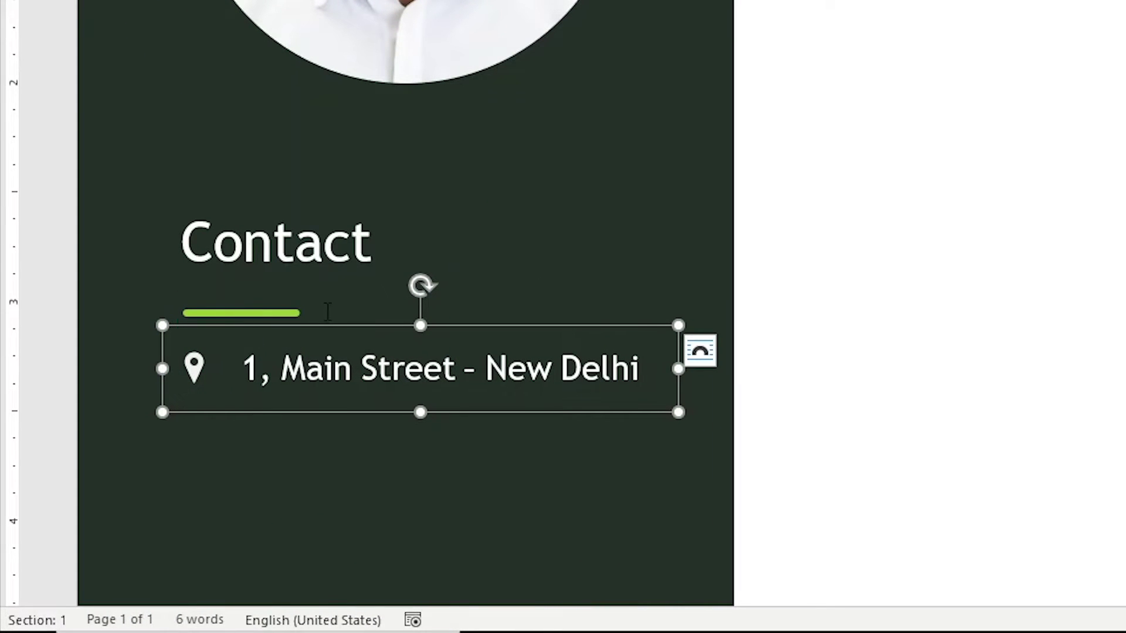
{"action": "left_click", "coordinate": [320, 321]}
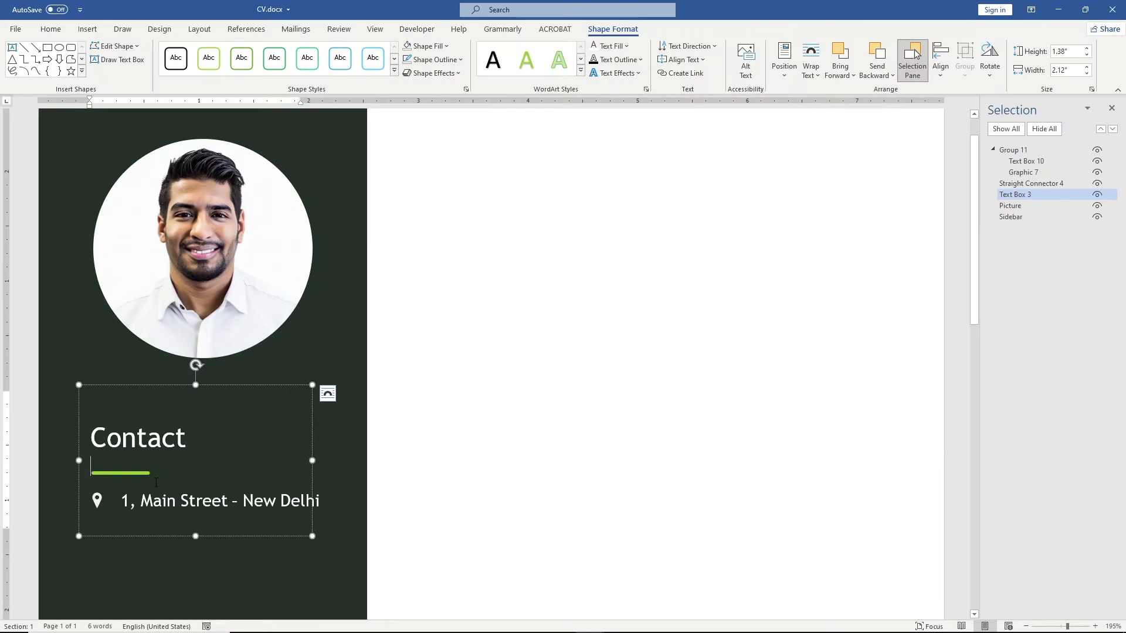
{"action": "key", "text": "Down"}
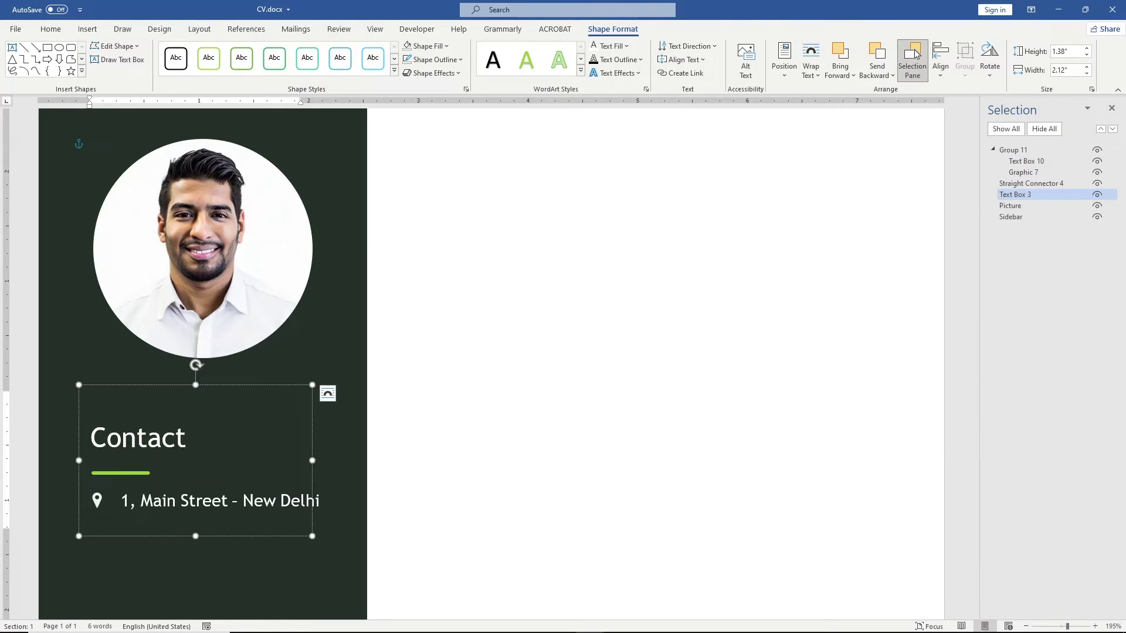
{"action": "left_click", "coordinate": [195, 503]}
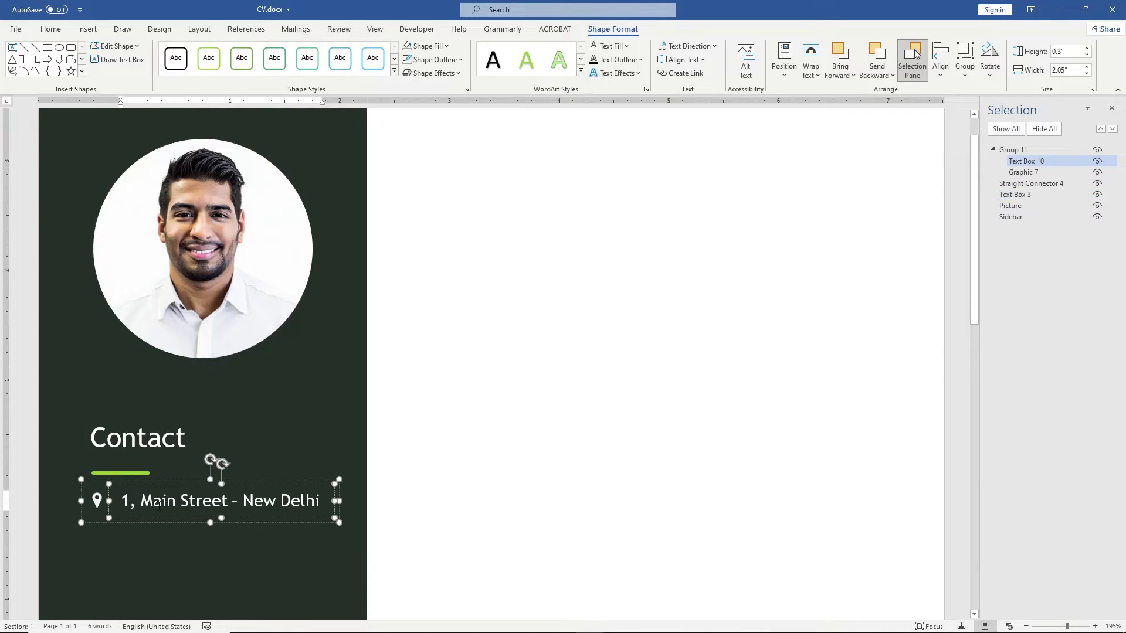
{"action": "left_click", "coordinate": [101, 522]}
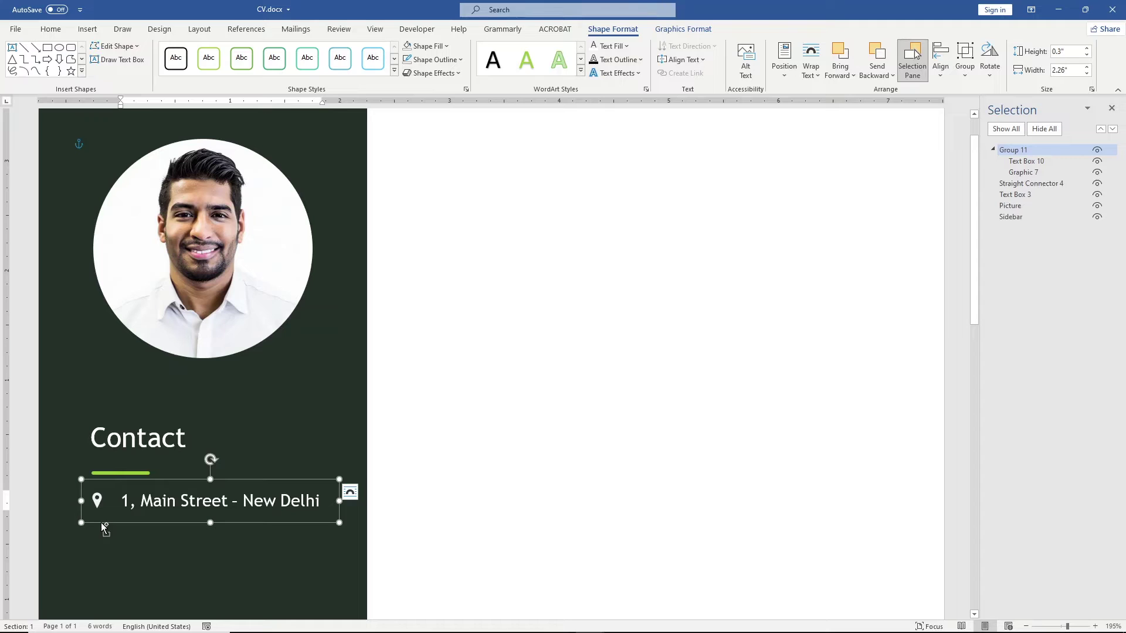
Step: Duplicate the address row just below the original
{"action": "key", "text": "ctrl+c"}
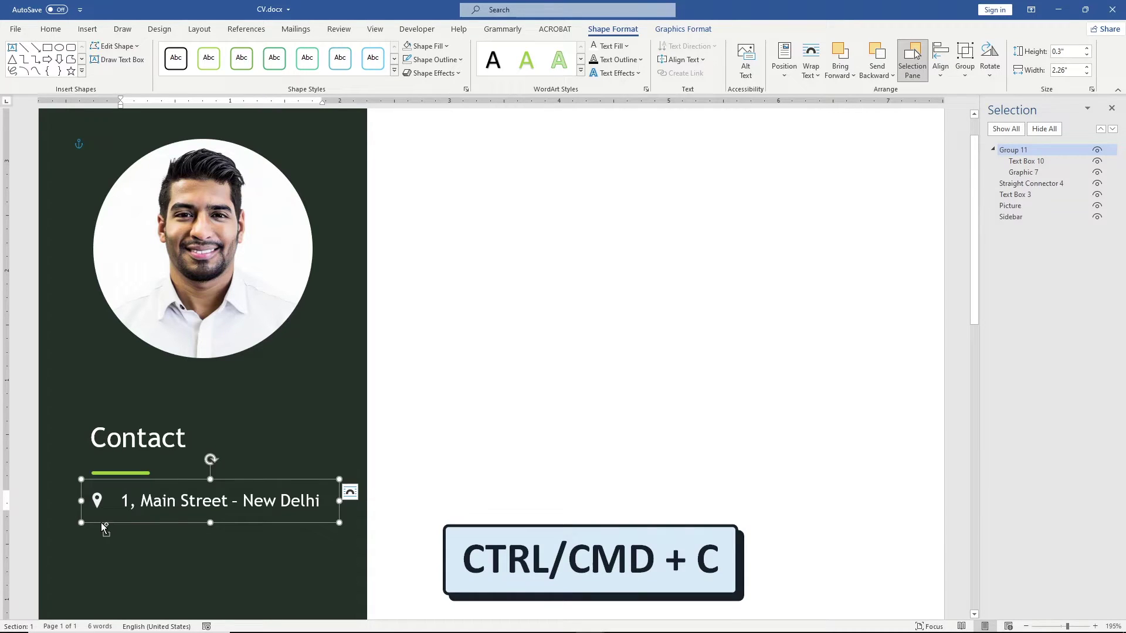
{"action": "key", "text": "ctrl+v"}
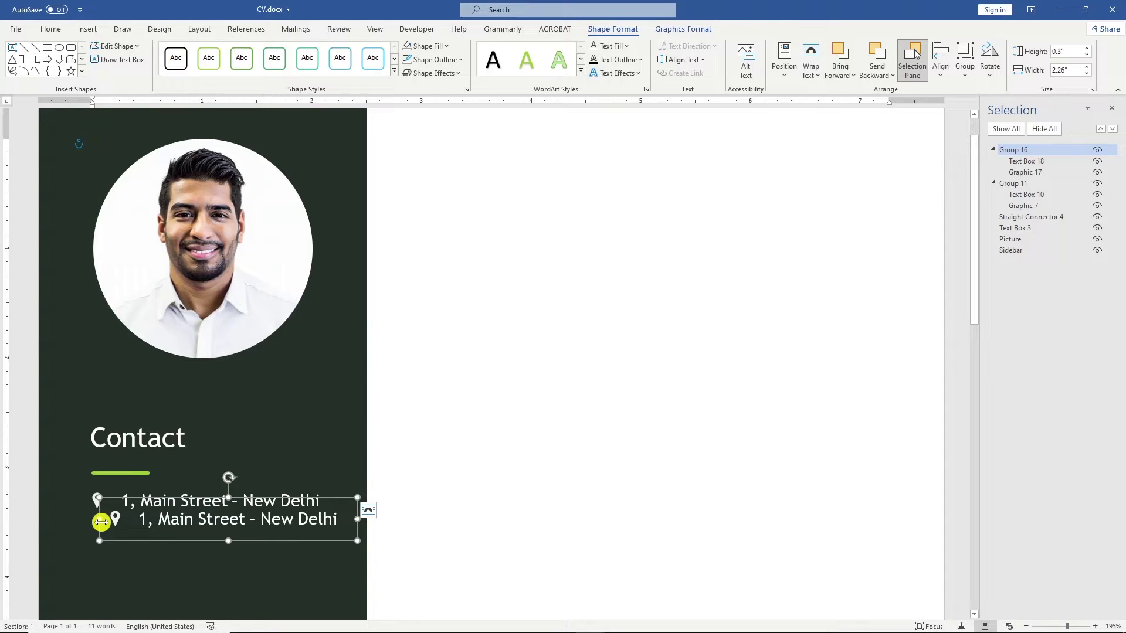
{"action": "key", "text": "ctrl+z"}
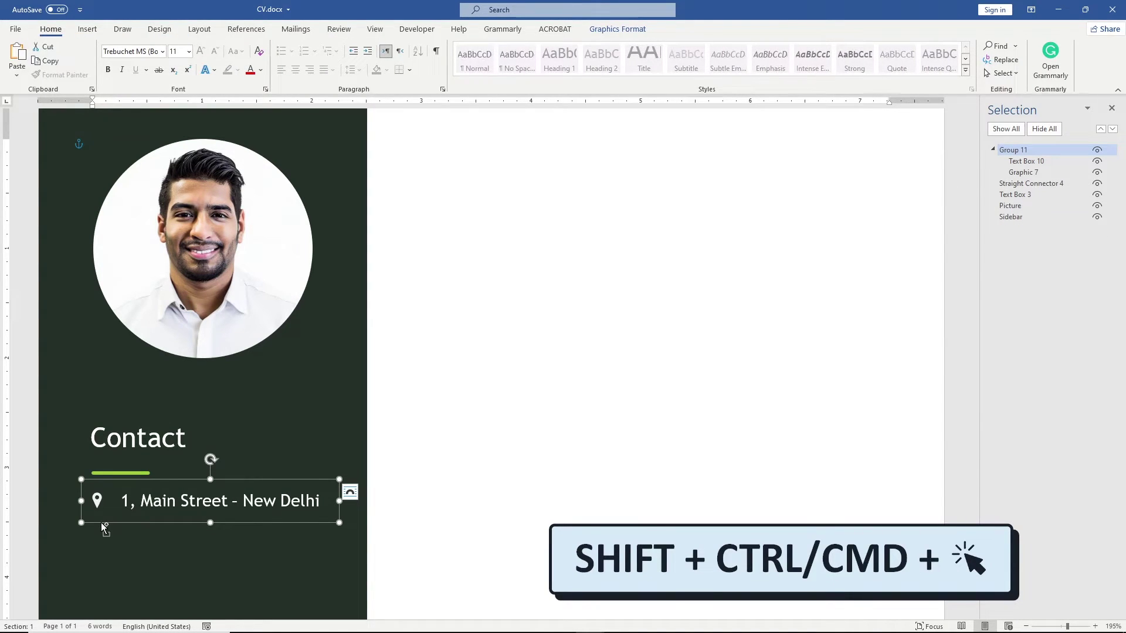
{"action": "left_click_drag", "start_coordinate": [104, 528], "coordinate": [98, 552]}
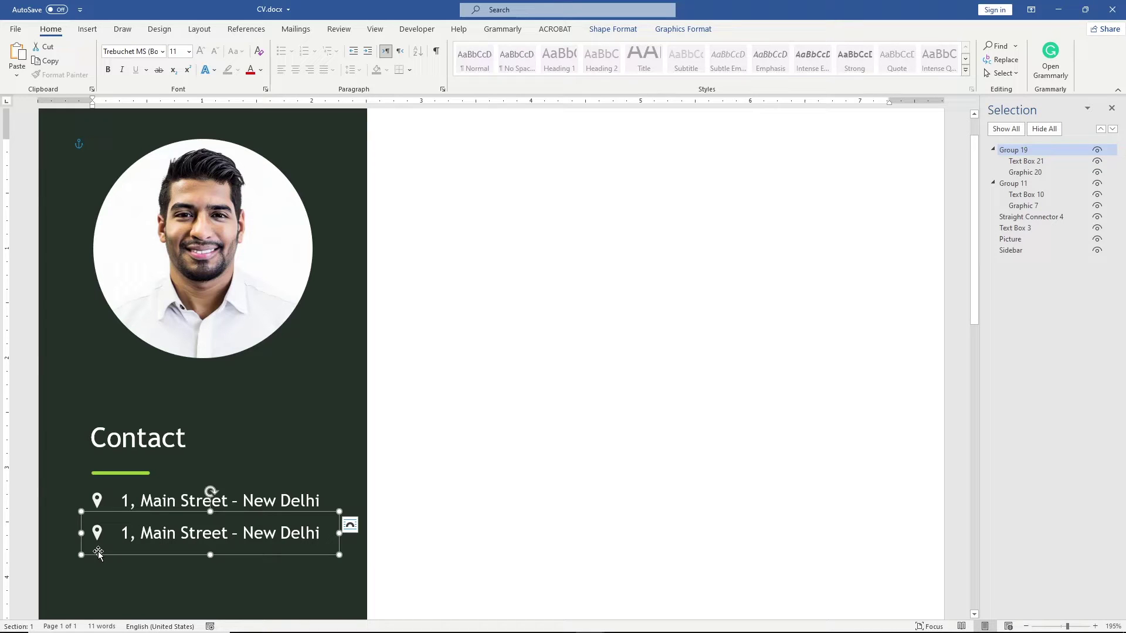
Step: Swap the copy's pin for a phone icon and replace its text with the phone number
{"action": "left_click", "coordinate": [97, 536]}
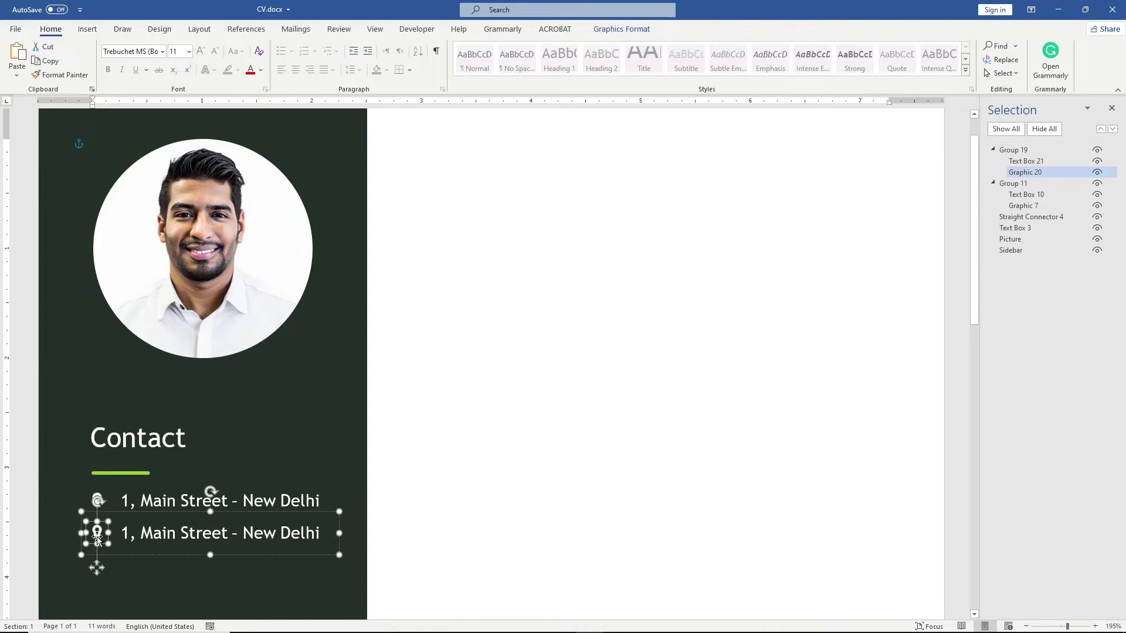
{"action": "left_click", "coordinate": [621, 30]}
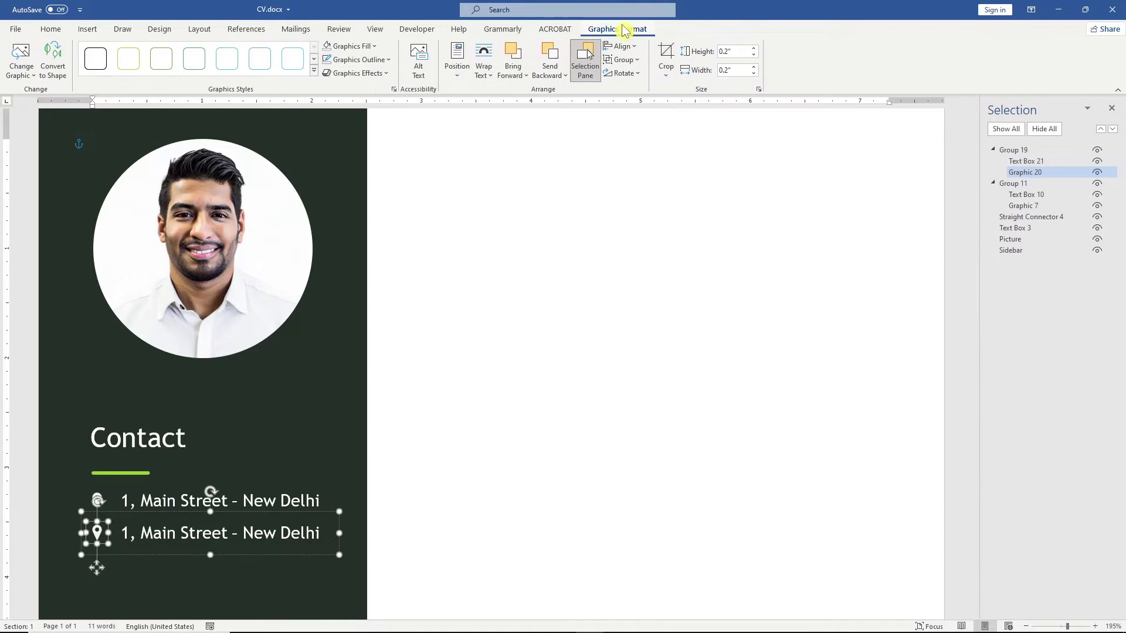
{"action": "left_click", "coordinate": [21, 59]}
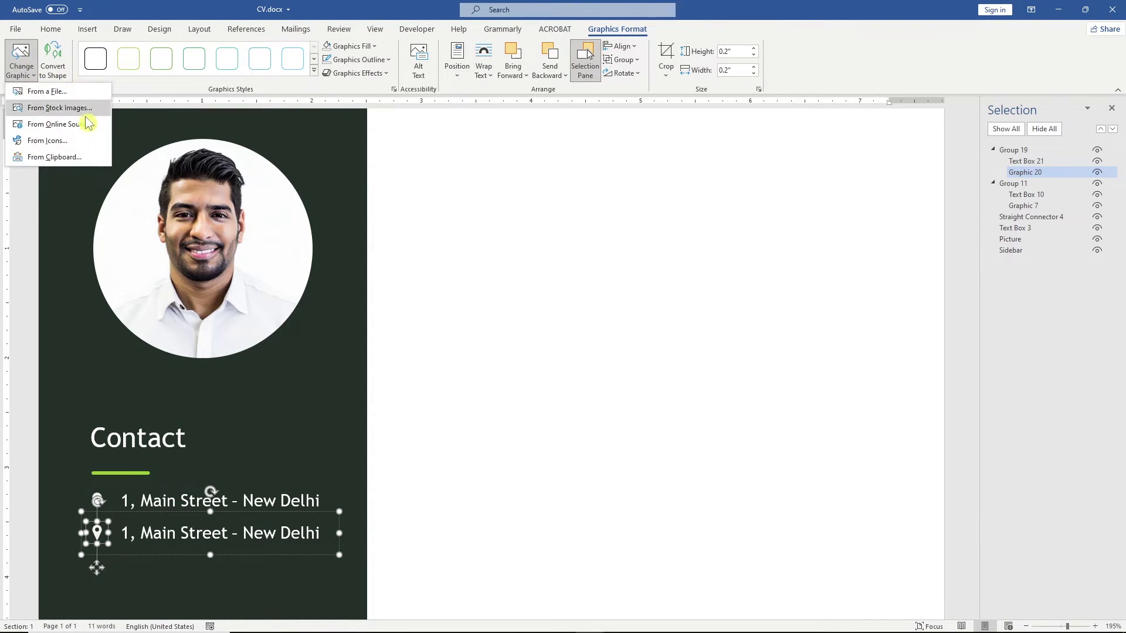
{"action": "left_click", "coordinate": [83, 141]}
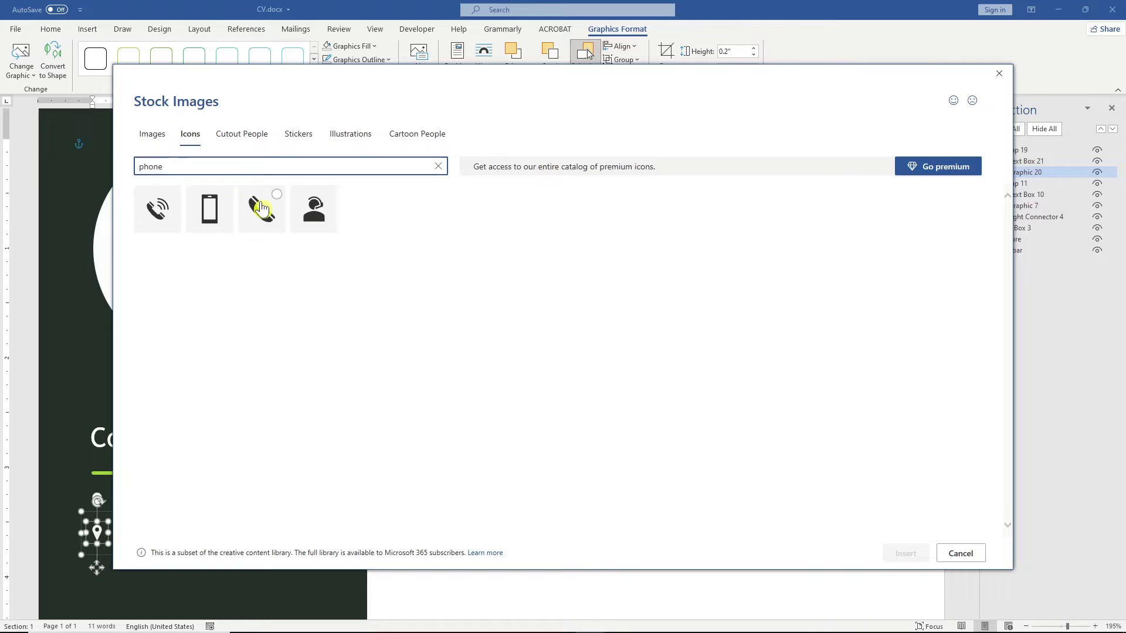
{"action": "left_click", "coordinate": [261, 208]}
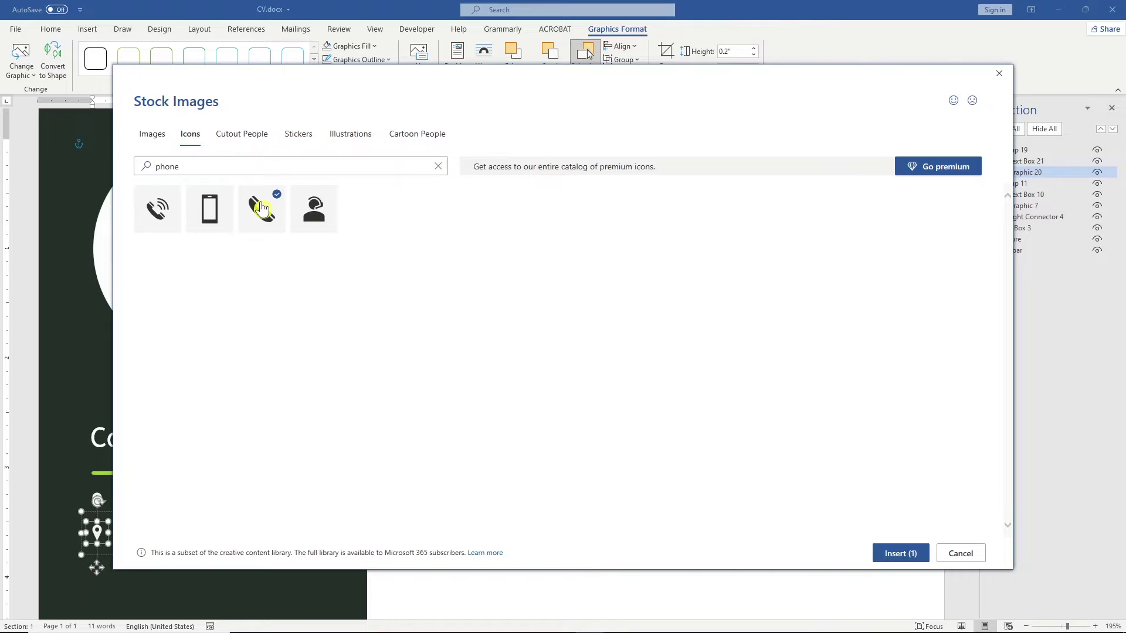
{"action": "left_click", "coordinate": [900, 554]}
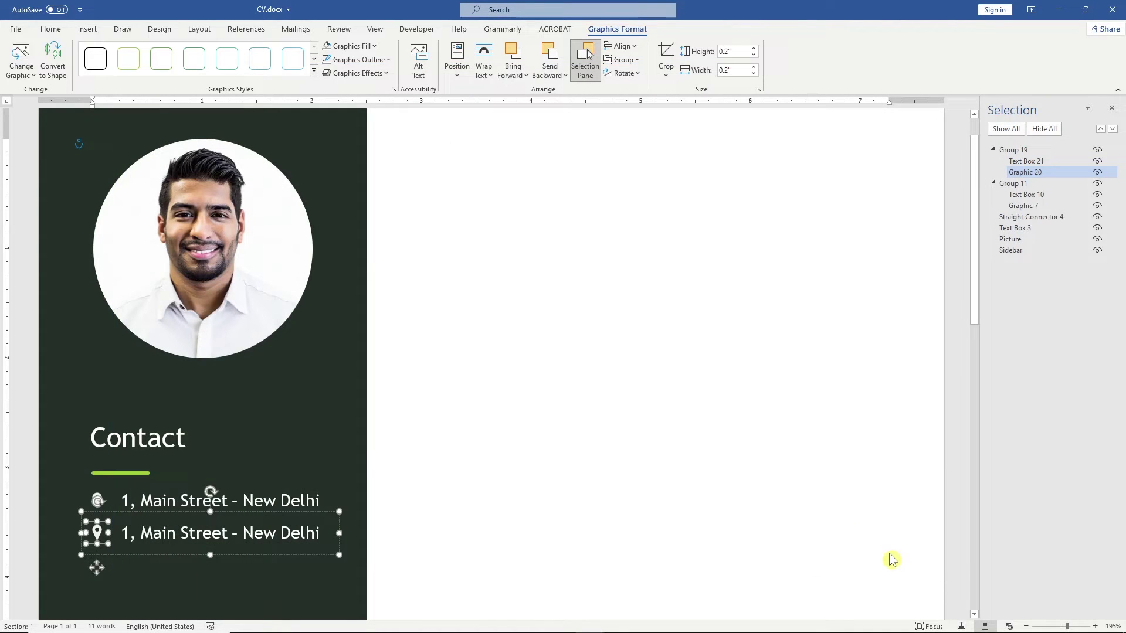
{"action": "triple_click", "coordinate": [120, 533]}
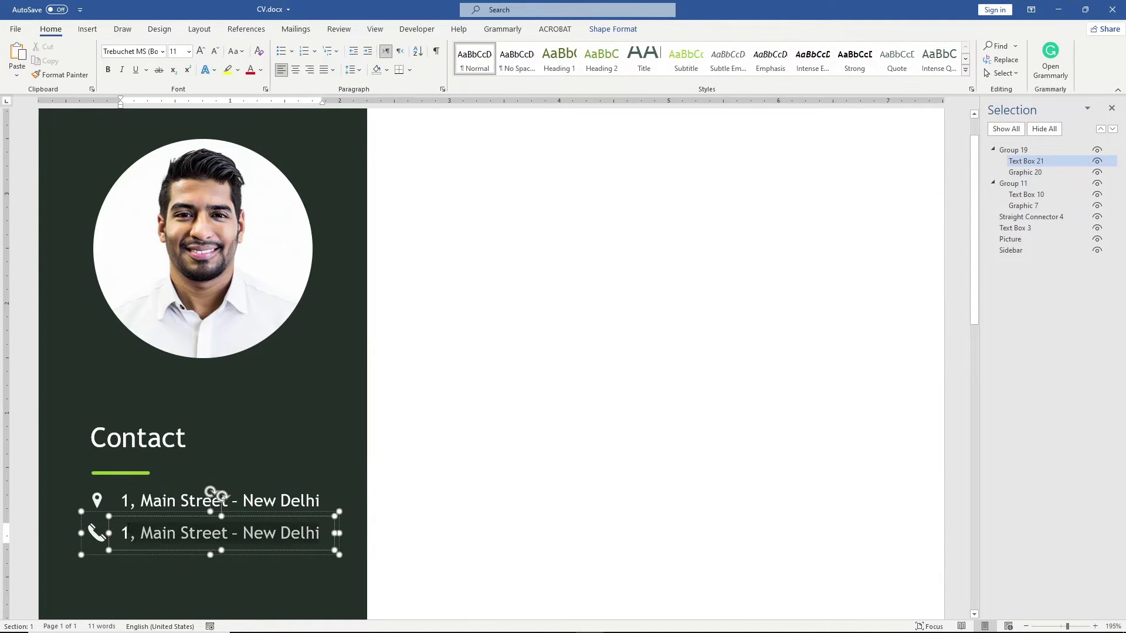
{"action": "type", "text": "+91 9876543210"}
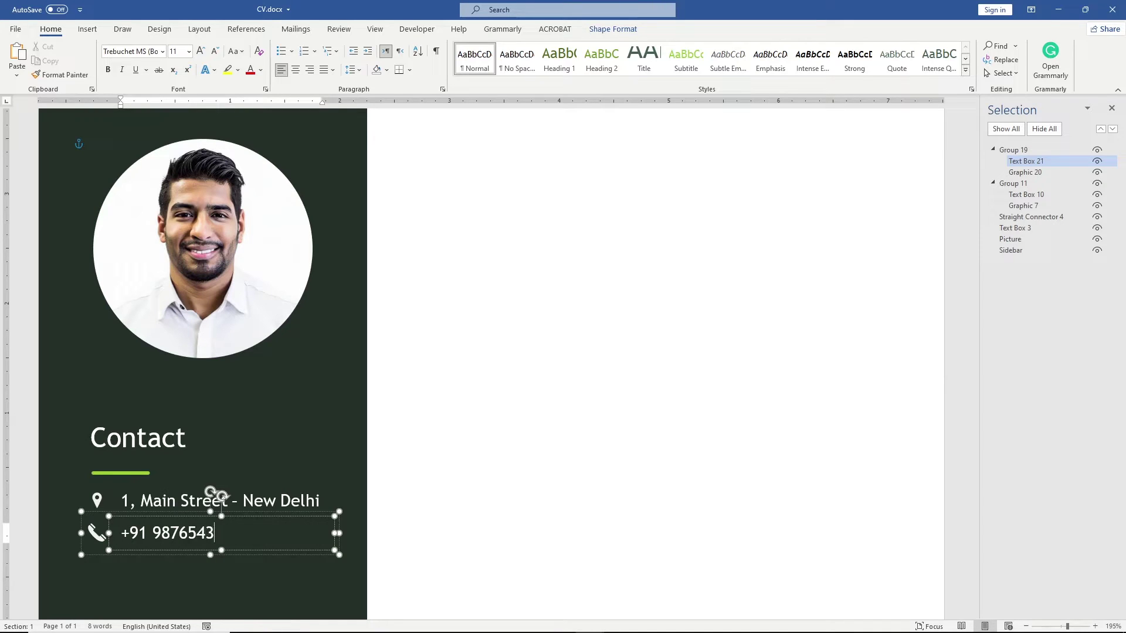
{"action": "left_click", "coordinate": [263, 568]}
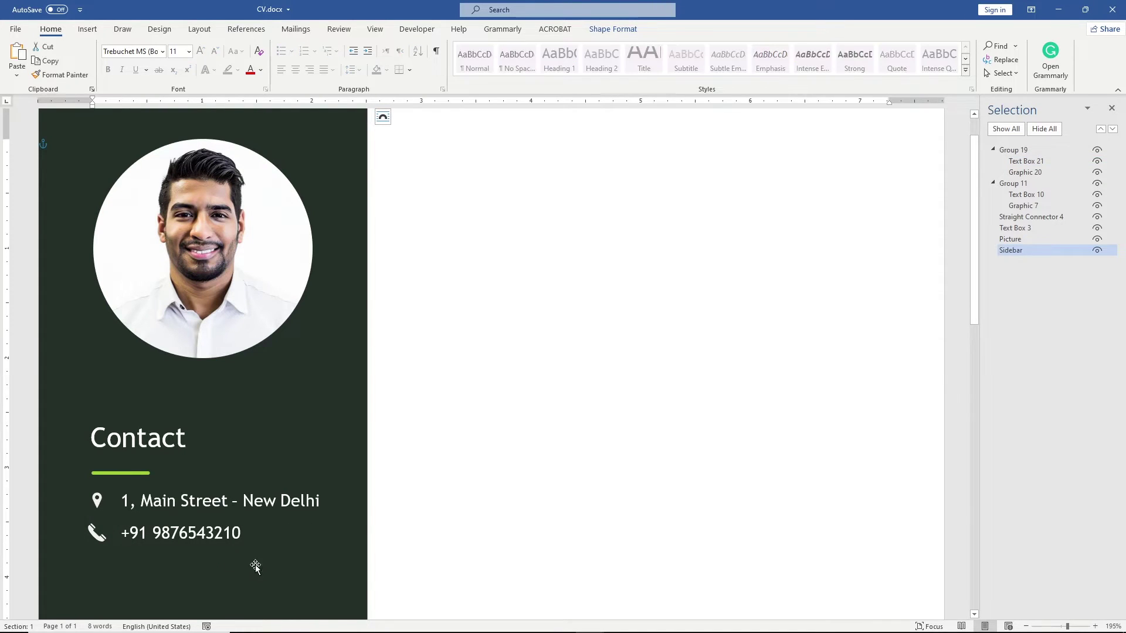
{"action": "left_click", "coordinate": [147, 480]}
Step: Add a third row below the phone line with an envelope icon and the e-mail address
{"action": "left_click_drag", "start_coordinate": [148, 480], "coordinate": [154, 533]}
{"action": "double_click", "coordinate": [97, 564]}
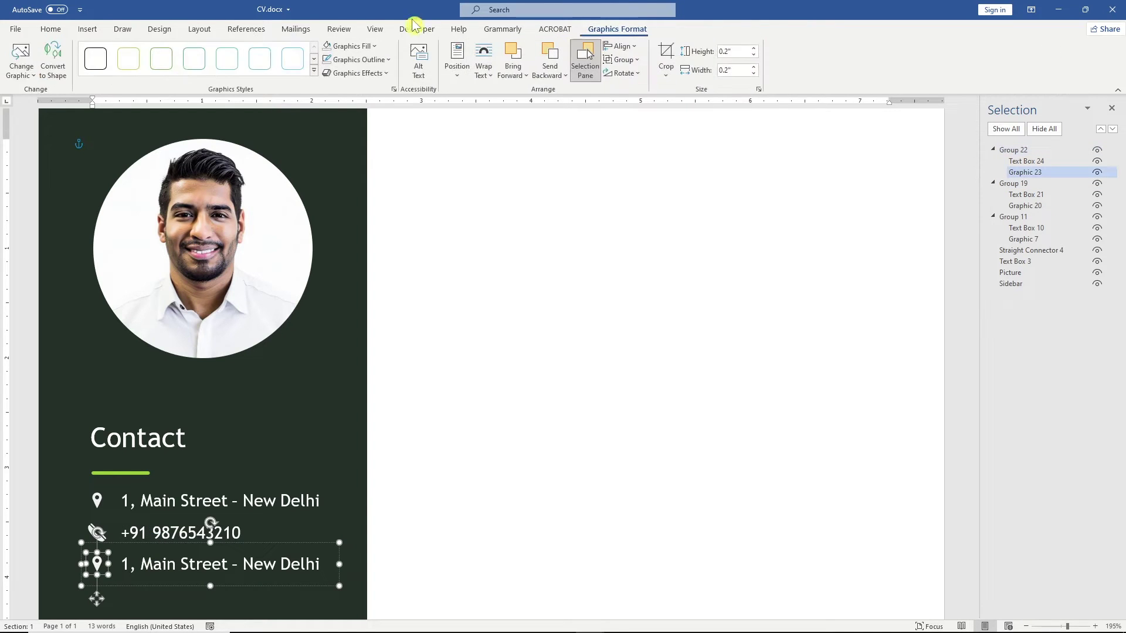
{"action": "left_click", "coordinate": [21, 58]}
{"action": "left_click", "coordinate": [76, 140]}
{"action": "type", "text": "em"}
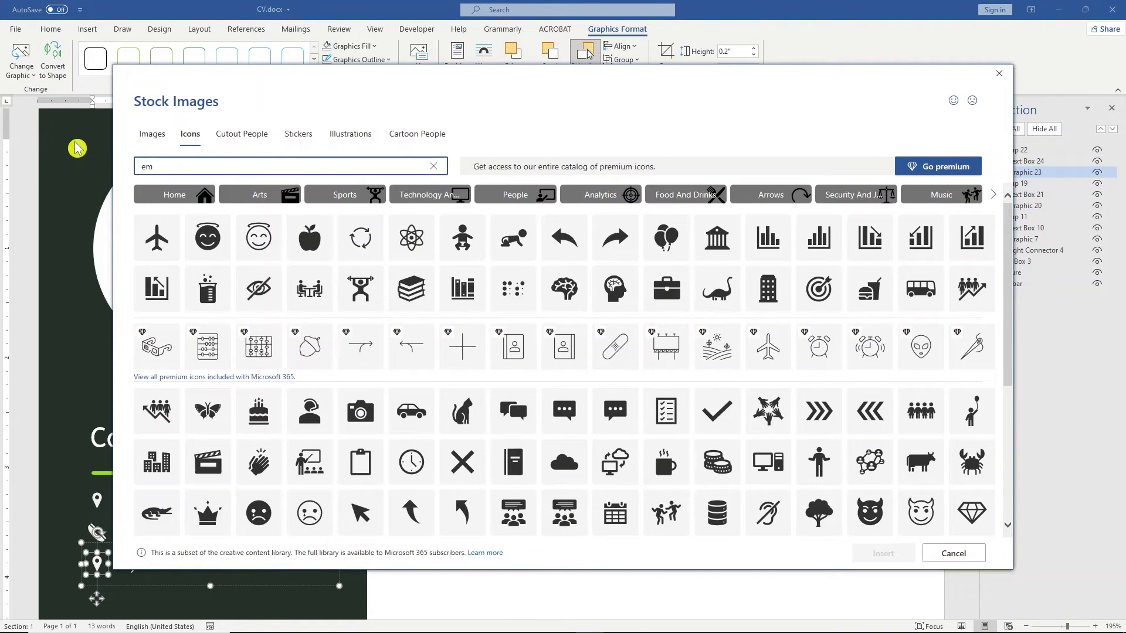
{"action": "type", "text": "ail"}
{"action": "left_click", "coordinate": [258, 212]}
{"action": "left_click", "coordinate": [883, 553]}
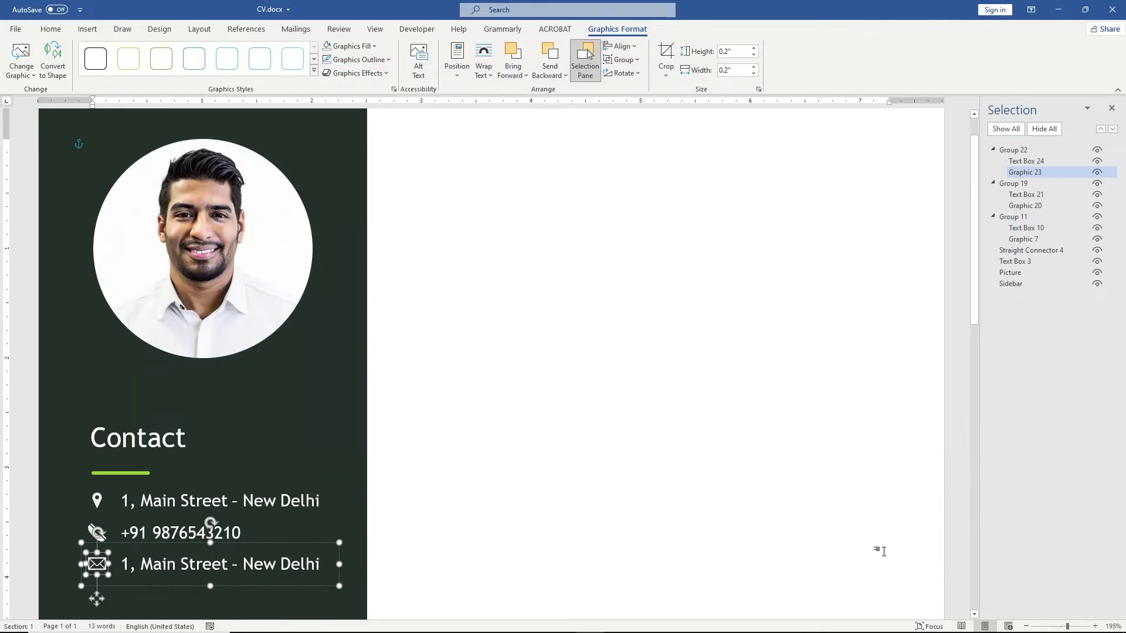
{"action": "left_click_drag", "start_coordinate": [122, 564], "coordinate": [319, 565]}
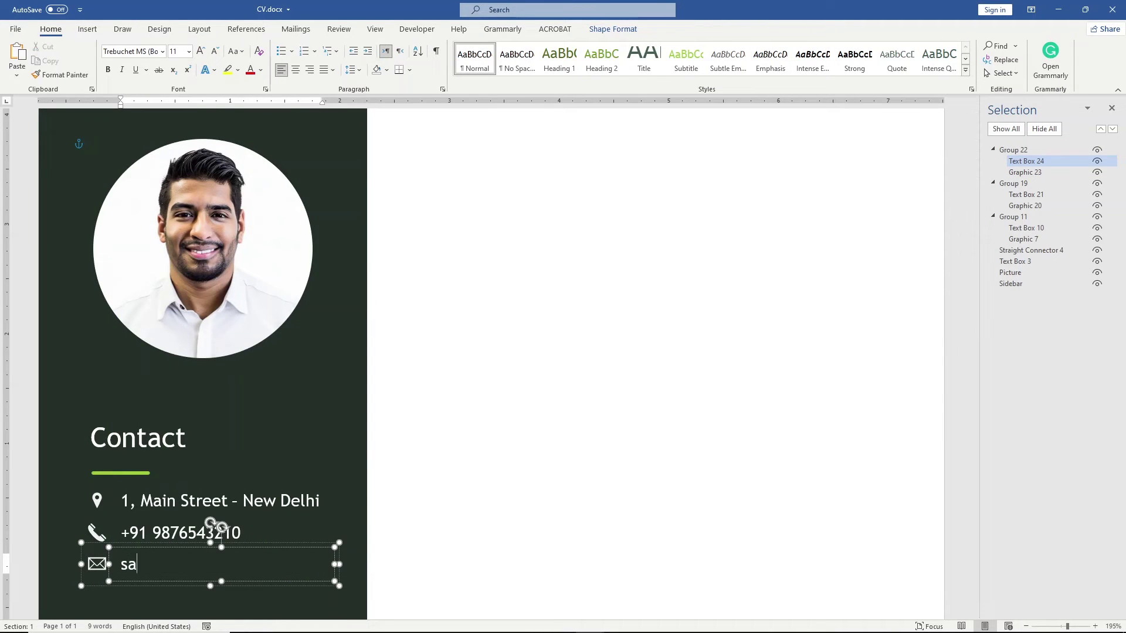
{"action": "left_click", "coordinate": [337, 565]}
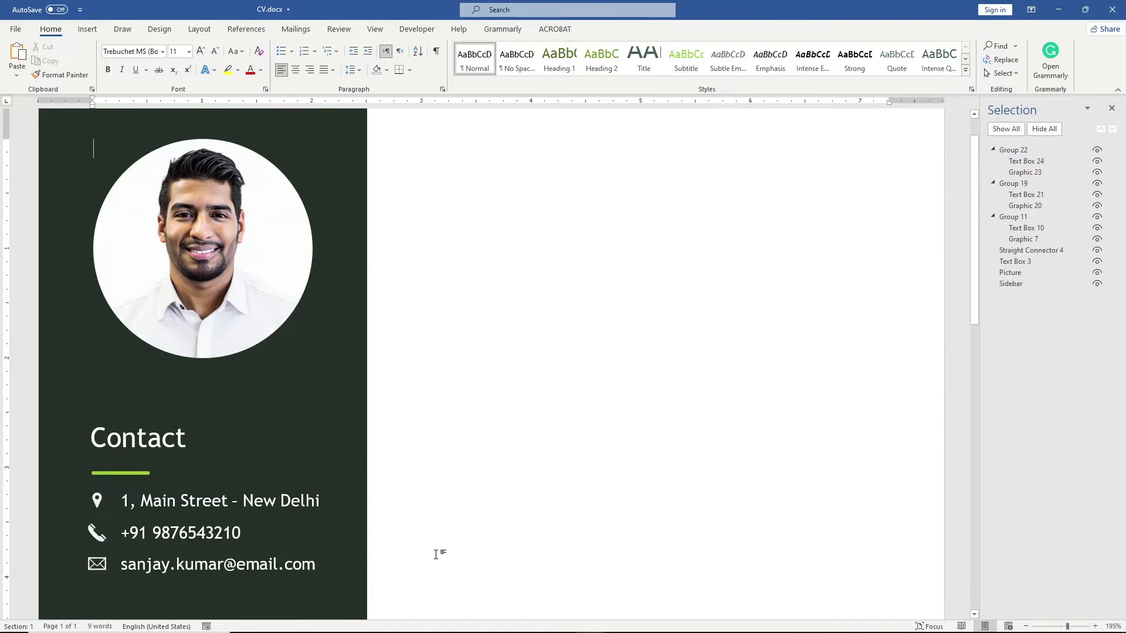
Step: Duplicate the address row below the e-mail line and start replacing its pin icon
{"action": "left_click_drag", "start_coordinate": [976, 251], "coordinate": [975, 297]}
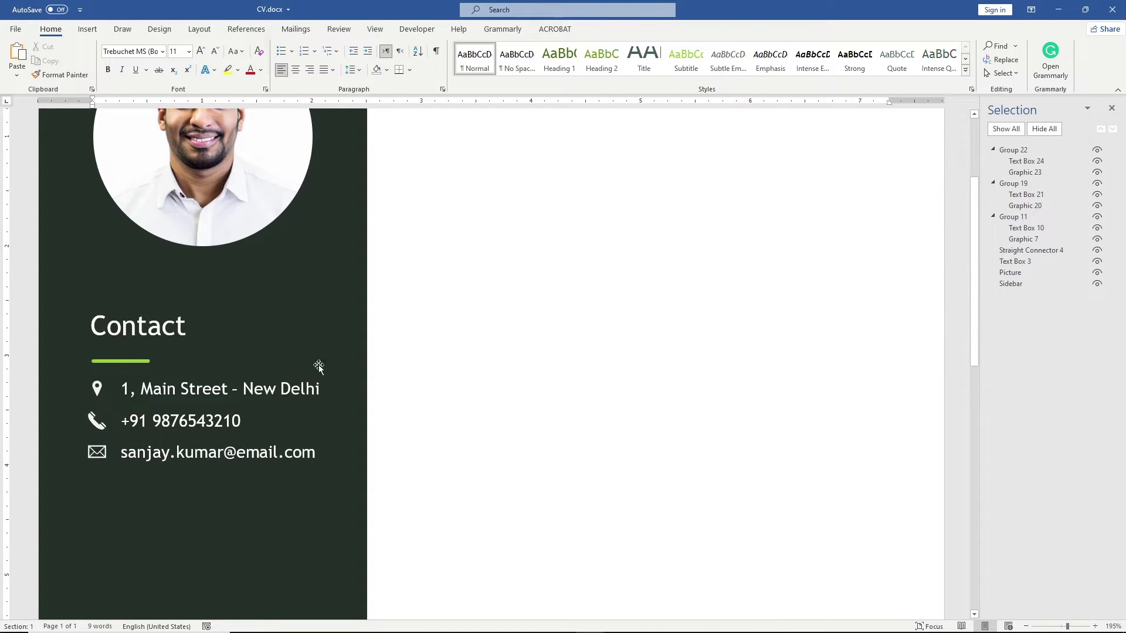
{"action": "left_click", "coordinate": [194, 375]}
{"action": "left_click_drag", "start_coordinate": [188, 368], "coordinate": [195, 463]}
{"action": "left_click", "coordinate": [98, 491]}
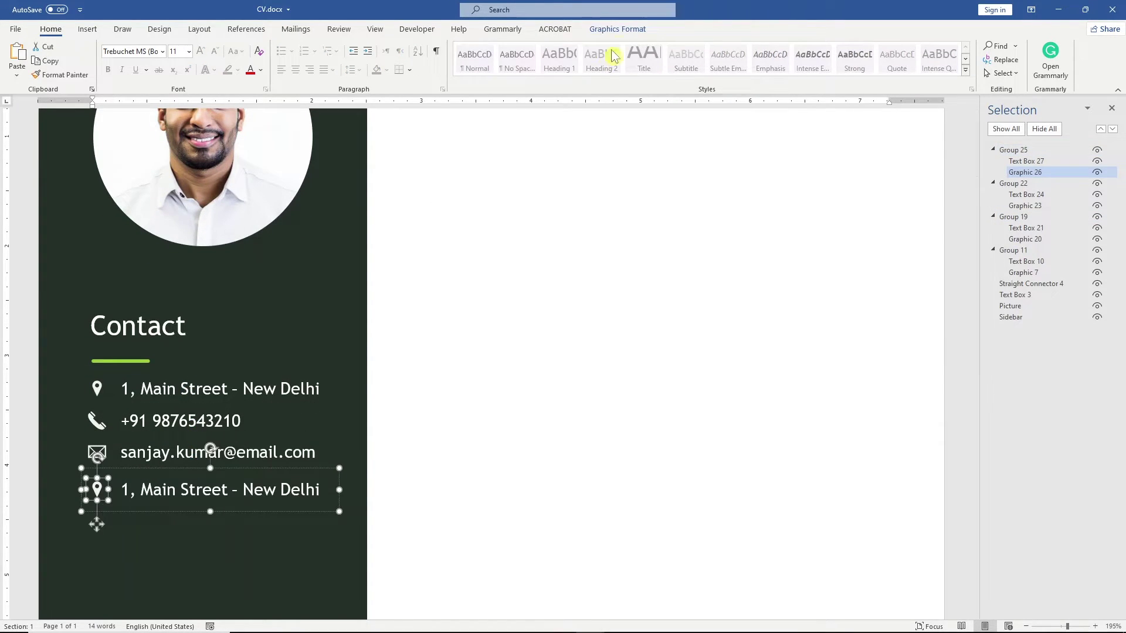
{"action": "left_click", "coordinate": [617, 28]}
{"action": "left_click", "coordinate": [22, 58]}
{"action": "left_click", "coordinate": [82, 145]}
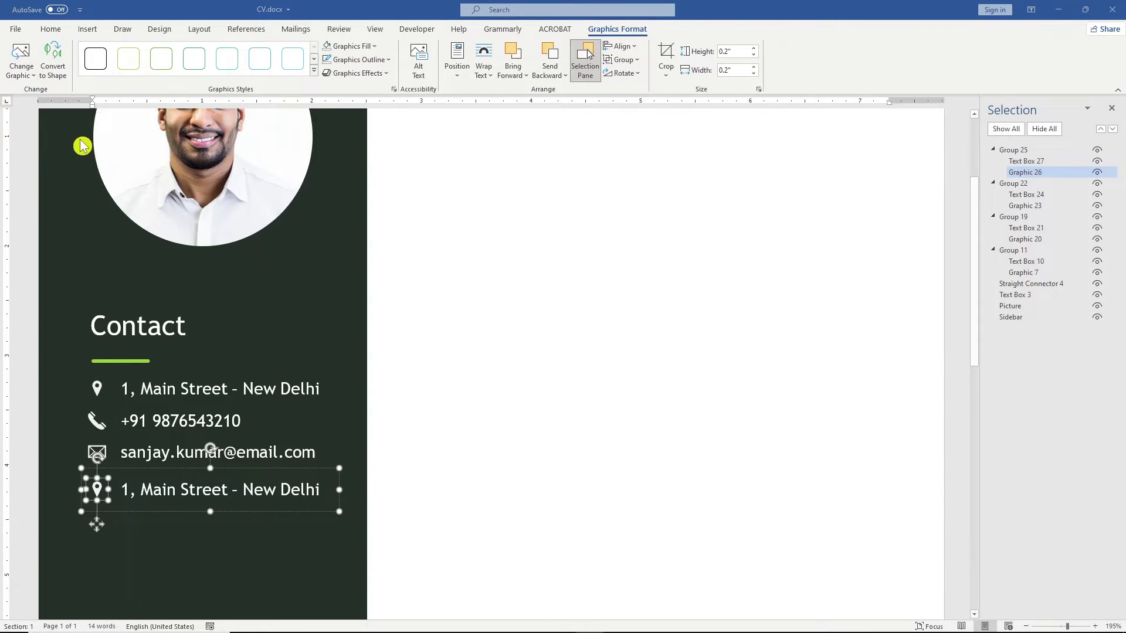
Step: Swap the fourth row's pin for a black outlined LinkedIn icon from an online 'linkedin icon' search
{"action": "type", "text": "linkedin"}
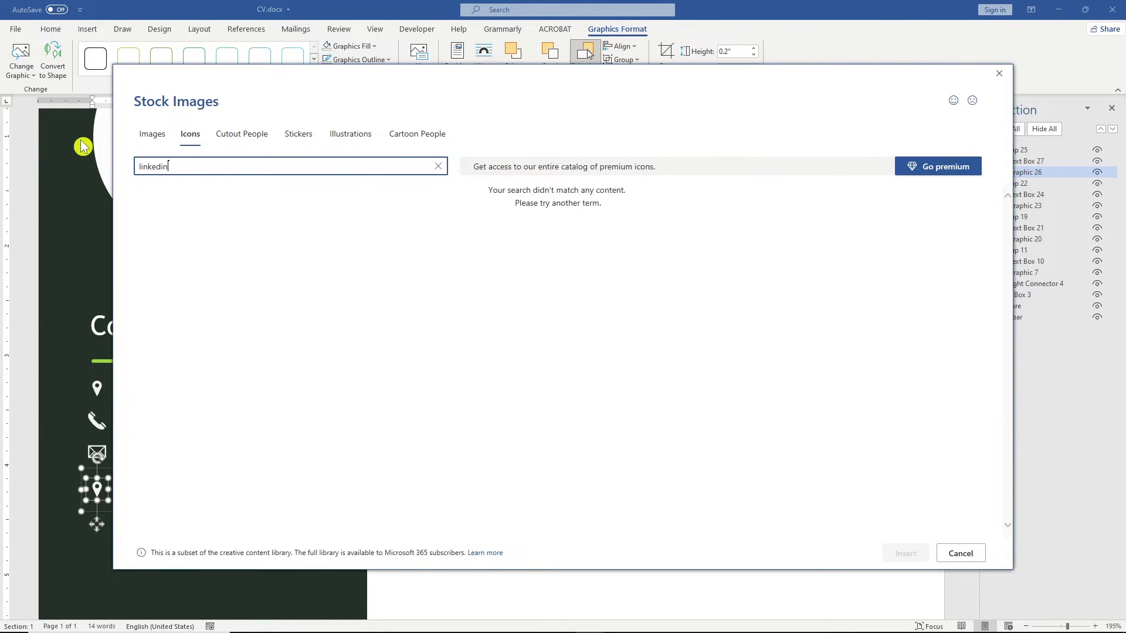
{"action": "left_click", "coordinate": [973, 554]}
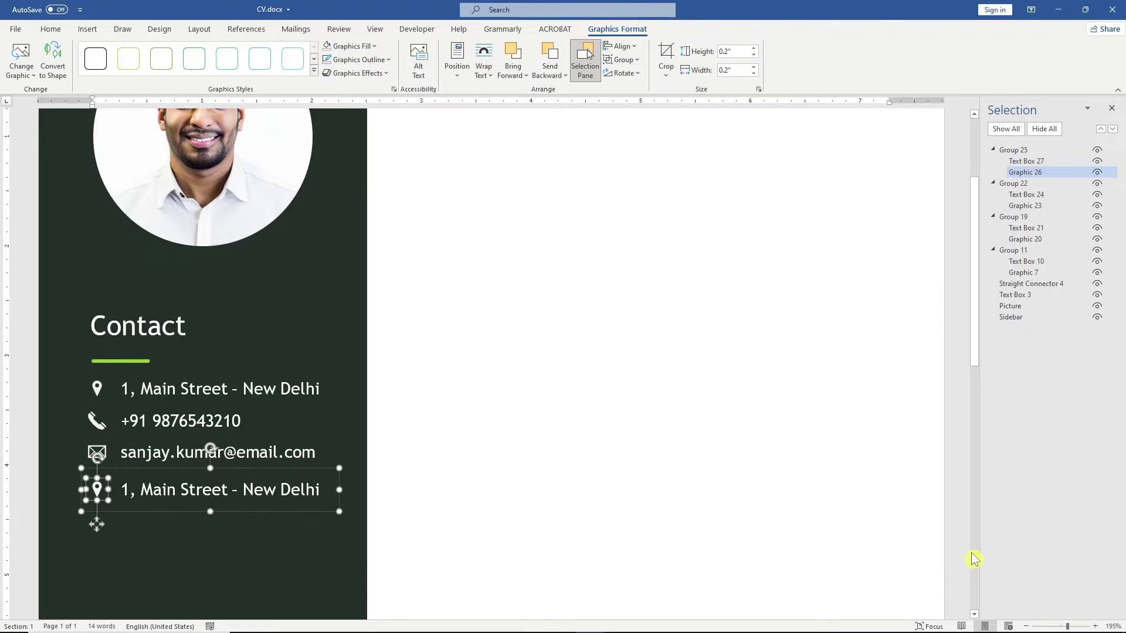
{"action": "left_click", "coordinate": [21, 69]}
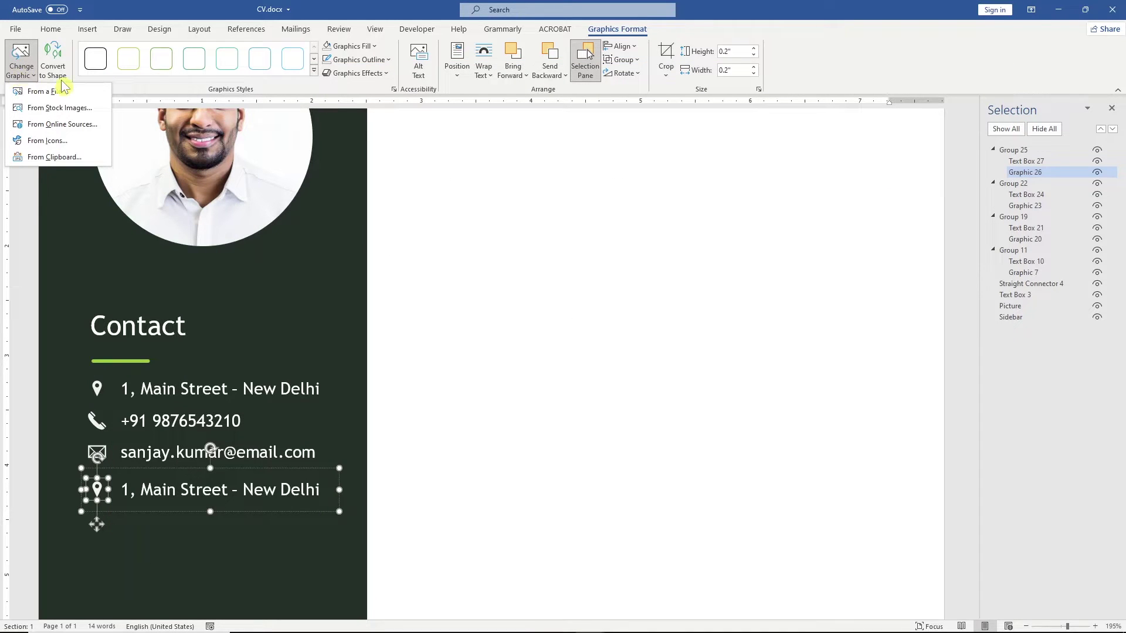
{"action": "left_click", "coordinate": [61, 124]}
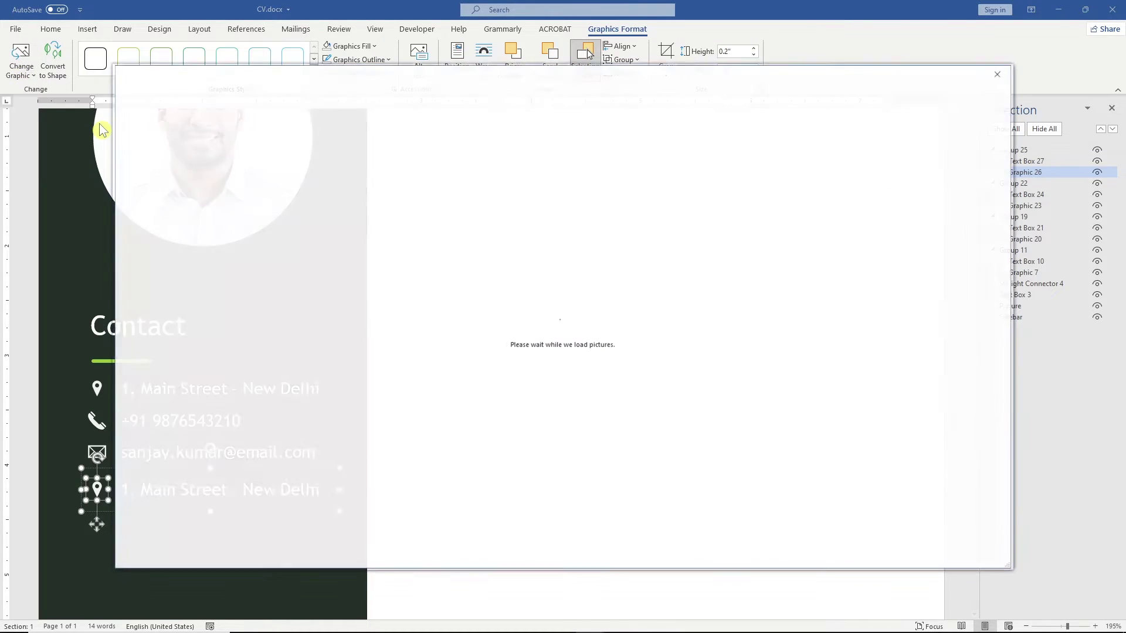
{"action": "type", "text": "linkedin icon"}
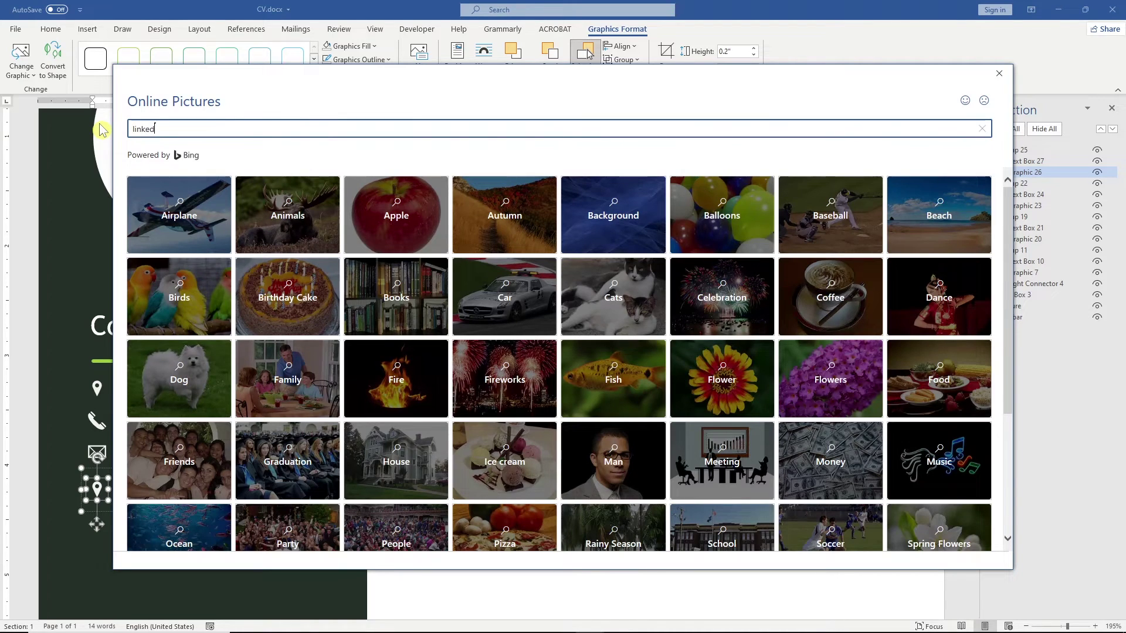
{"action": "key", "text": "Return"}
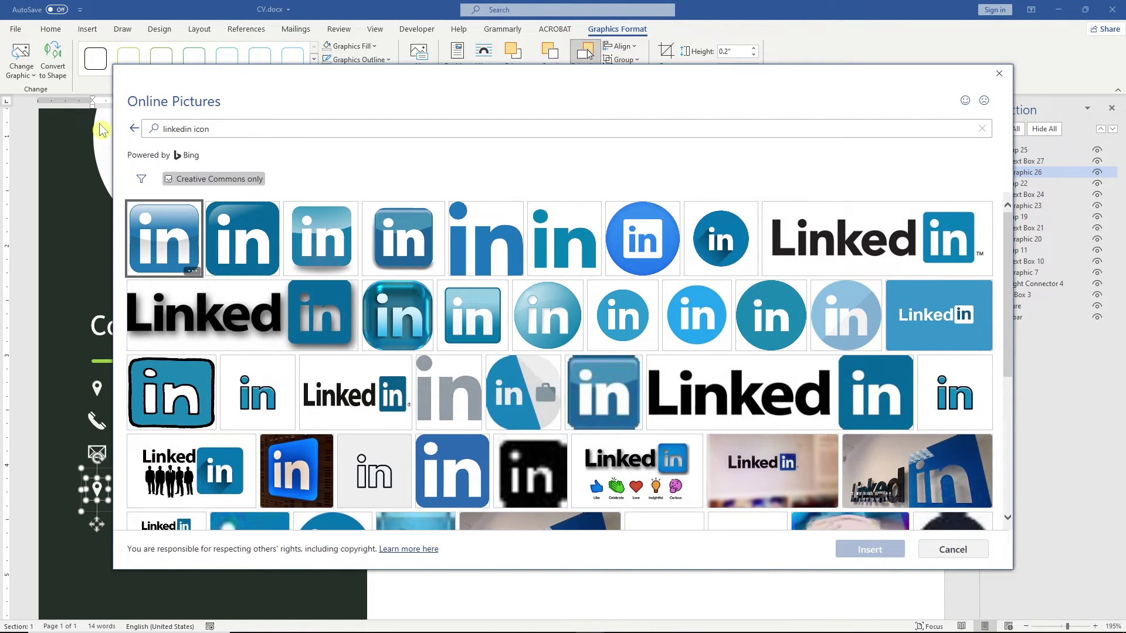
{"action": "left_click", "coordinate": [168, 180]}
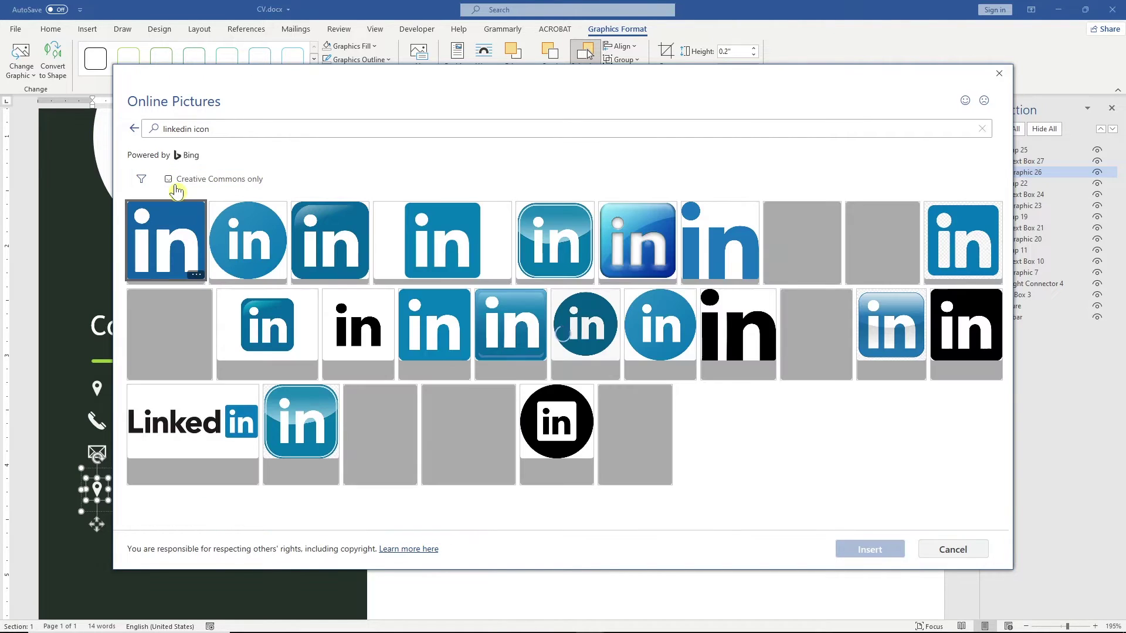
{"action": "left_click", "coordinate": [786, 244]}
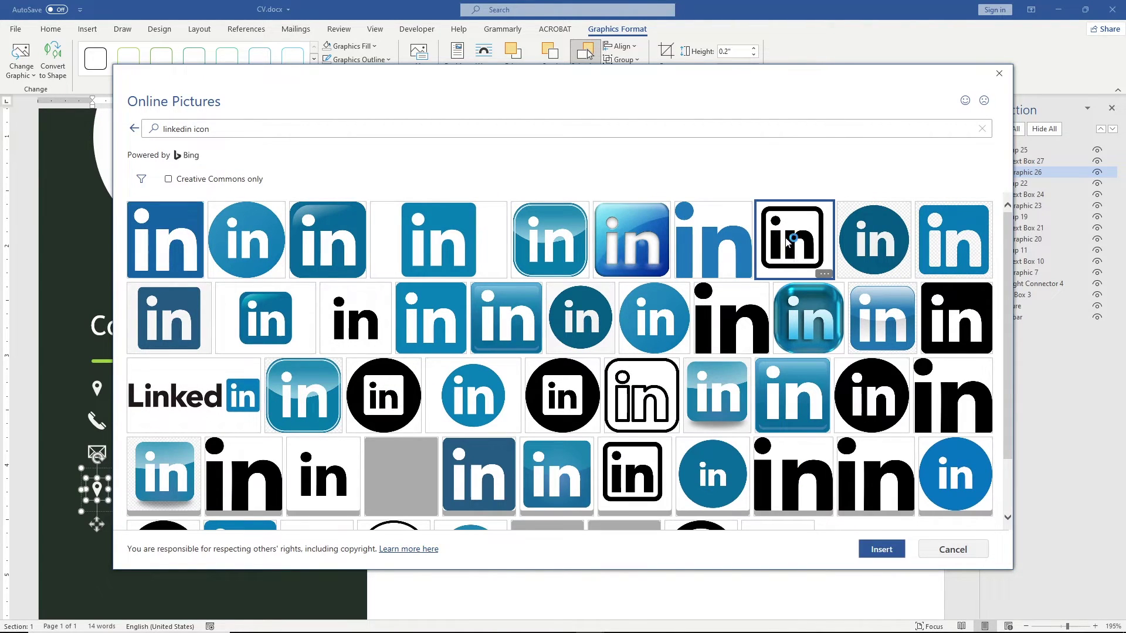
{"action": "left_click", "coordinate": [882, 549]}
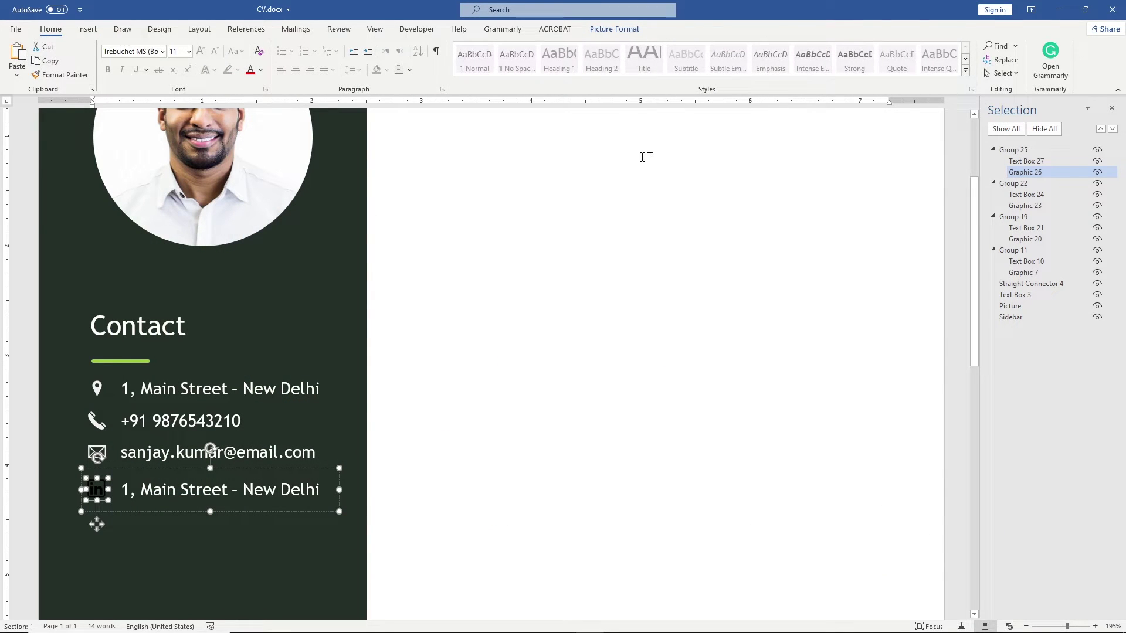
Step: Recolour the LinkedIn icon to a light variant
{"action": "left_click", "coordinate": [610, 31]}
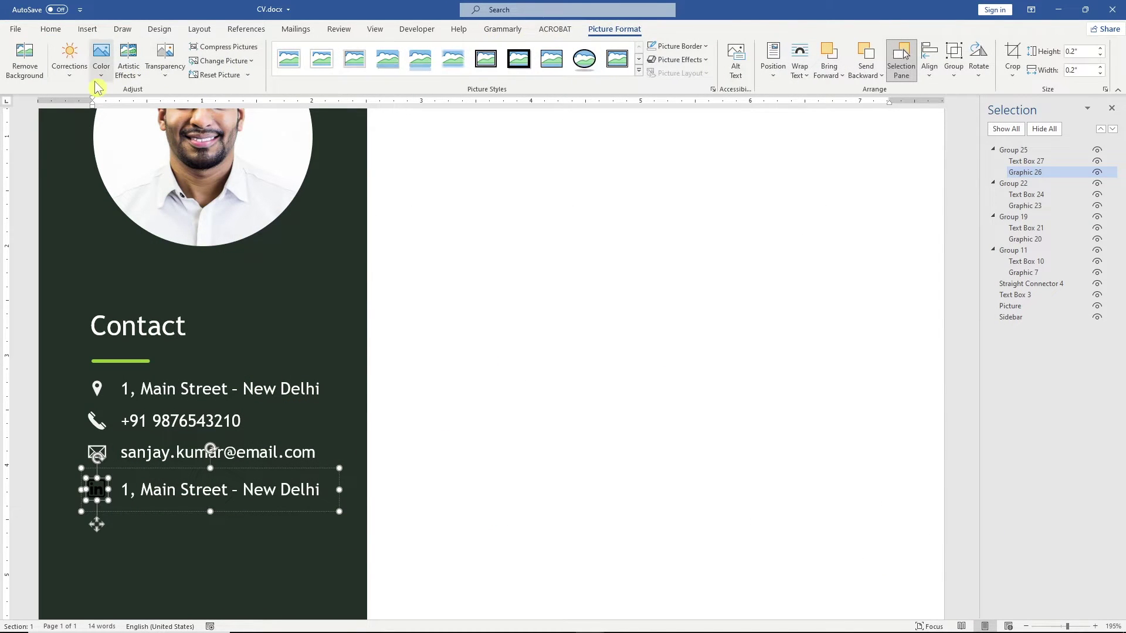
{"action": "left_click", "coordinate": [99, 81]}
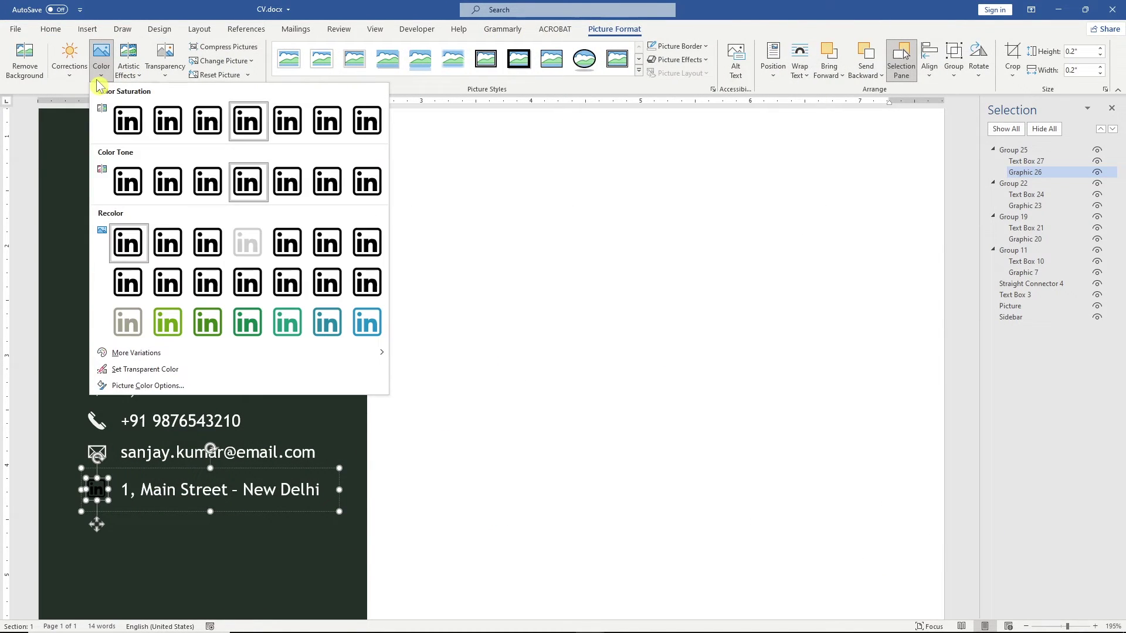
{"action": "left_click", "coordinate": [259, 235]}
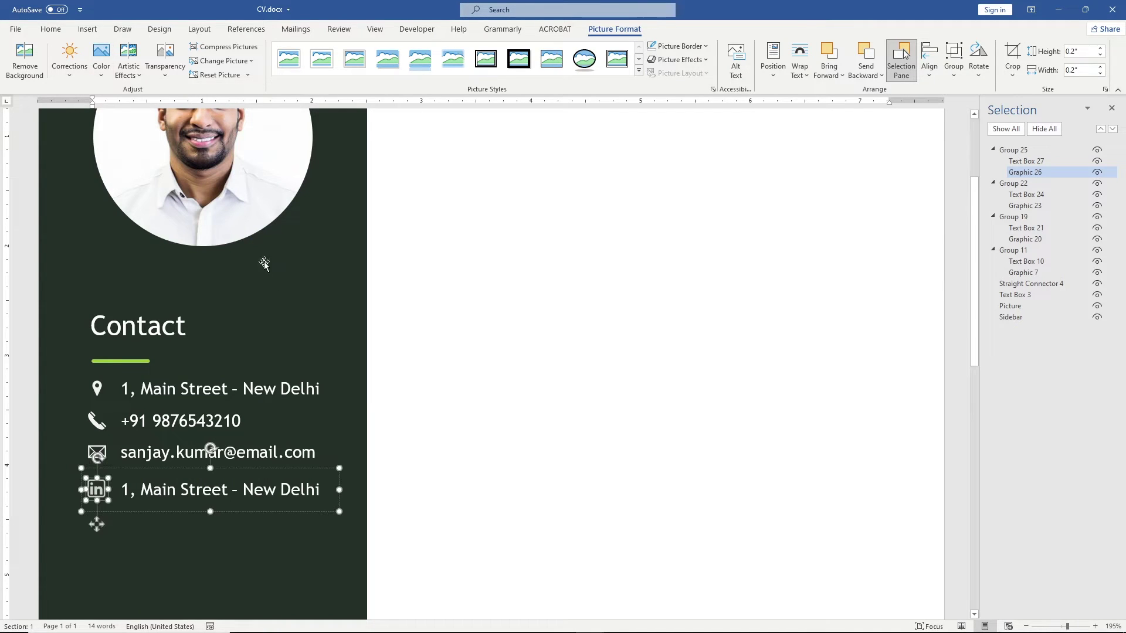
Step: Replace the fourth row's address text with the LinkedIn profile address
{"action": "left_click", "coordinate": [311, 490]}
{"action": "left_click_drag", "start_coordinate": [324, 490], "coordinate": [121, 492]}
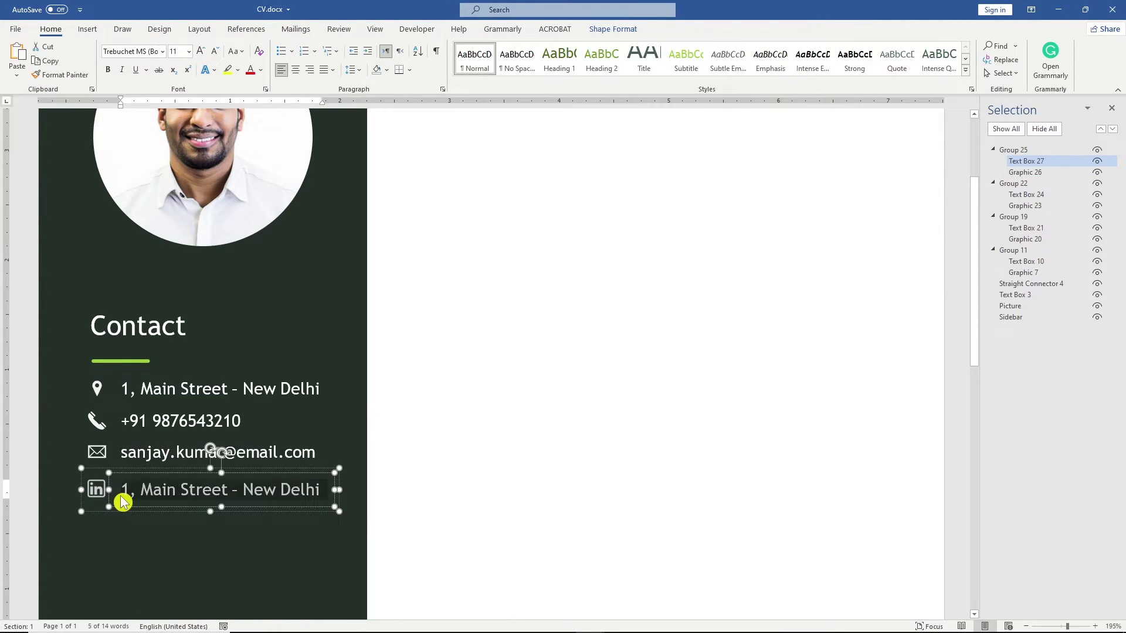
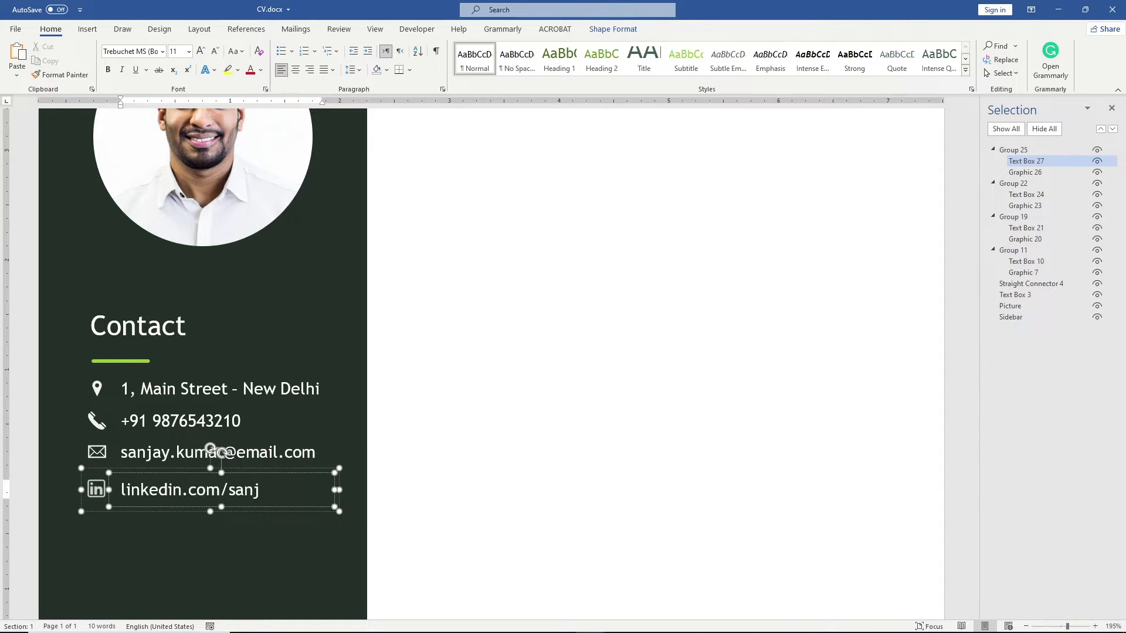
{"action": "left_click", "coordinate": [397, 484]}
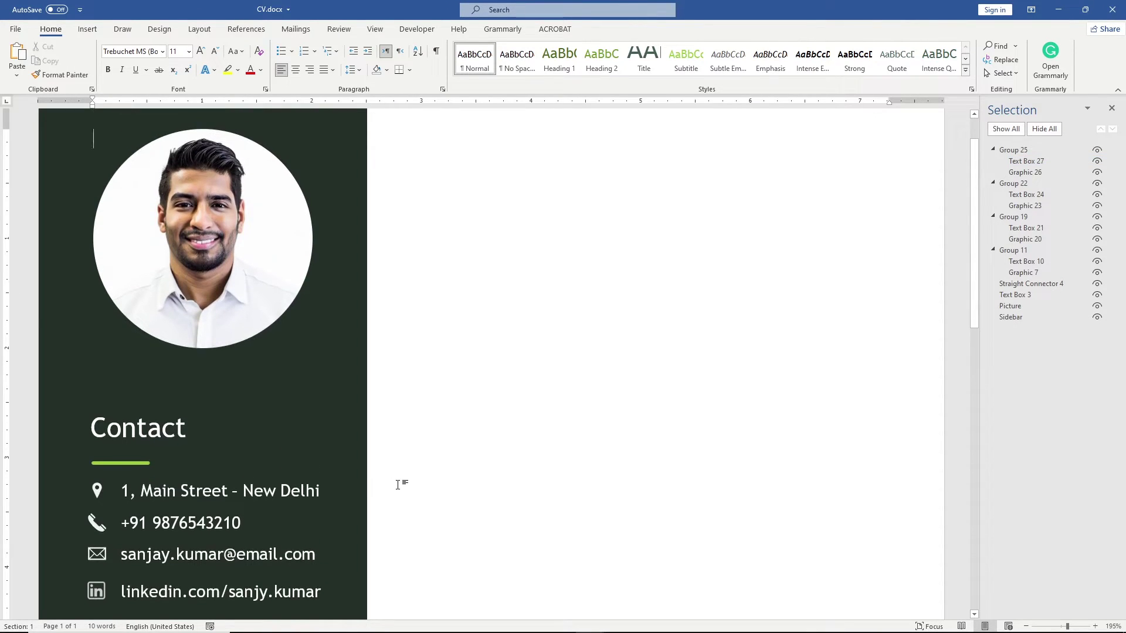
{"action": "scroll", "coordinate": [901, 318], "scroll_direction": "down", "scroll_amount": 3}
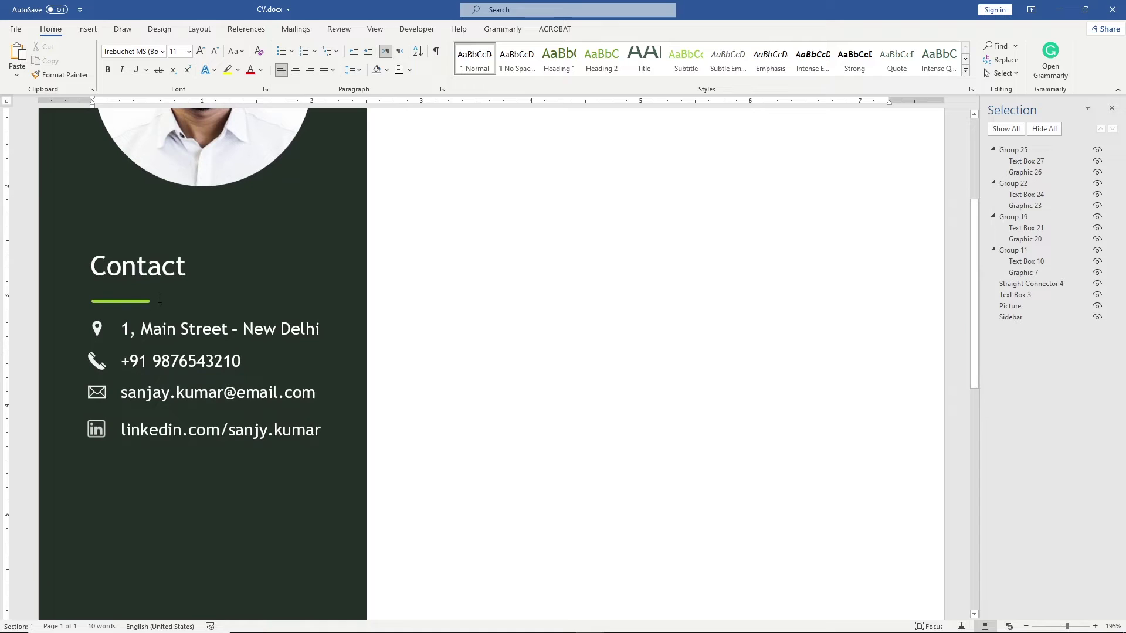
Step: Enlarge the Contact text box downward past the last row and wider to the right
{"action": "left_click", "coordinate": [159, 299]}
{"action": "left_click_drag", "start_coordinate": [198, 365], "coordinate": [198, 454]}
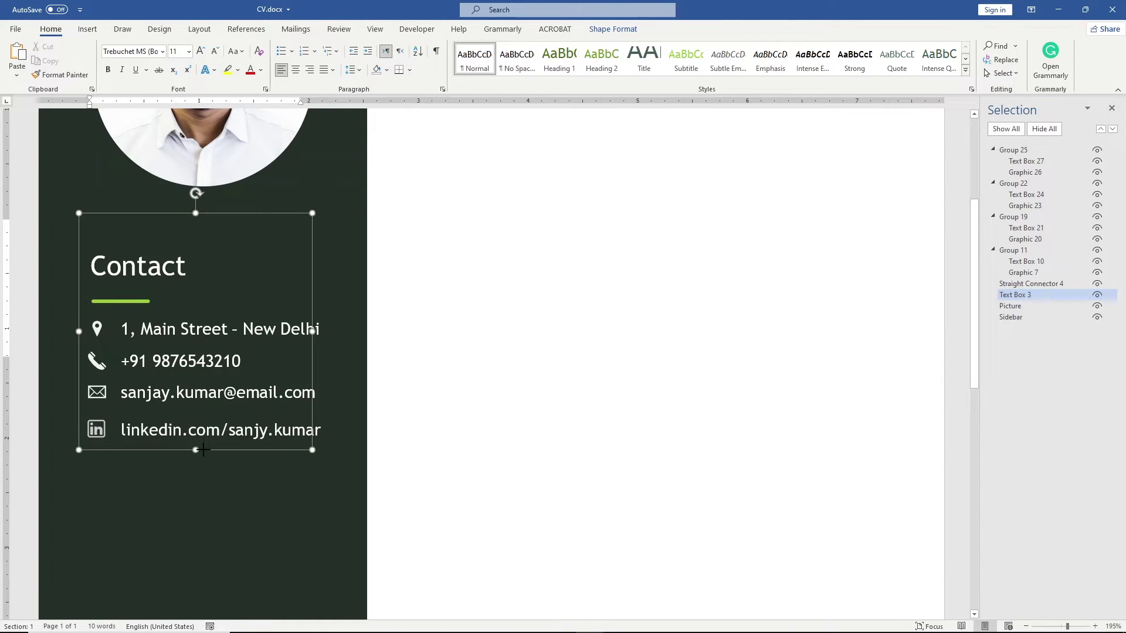
{"action": "left_click_drag", "start_coordinate": [312, 333], "coordinate": [346, 333]}
Step: Select the address, phone, e-mail and LinkedIn rows and distribute them vertically
{"action": "left_click", "coordinate": [152, 377]}
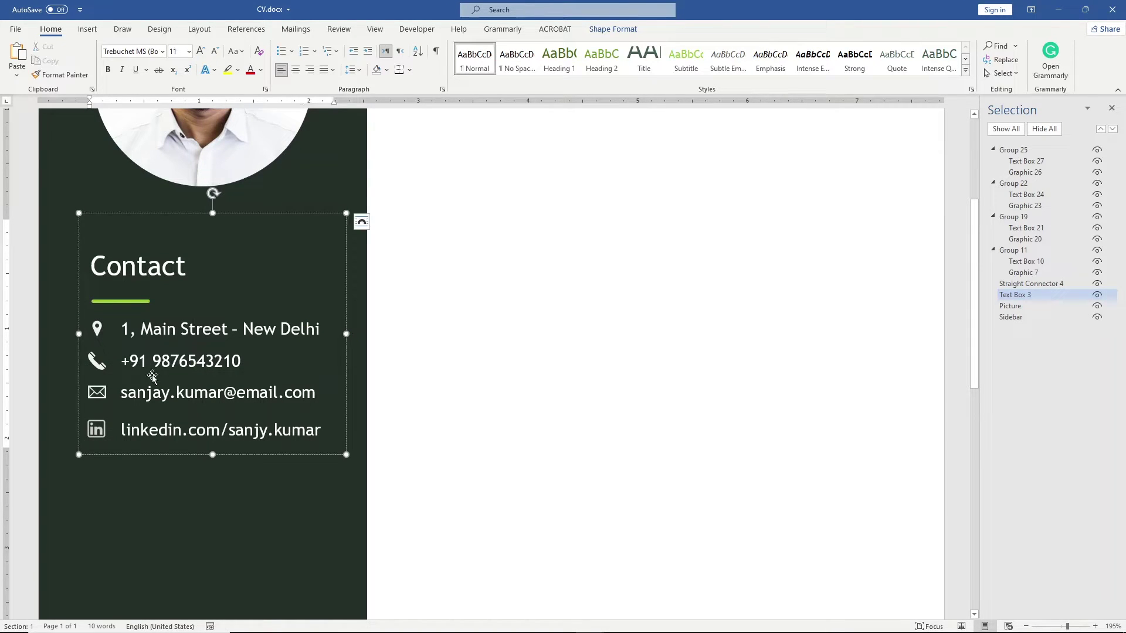
{"action": "left_click", "coordinate": [185, 418]}
{"action": "left_click", "coordinate": [188, 392], "text": "shift"}
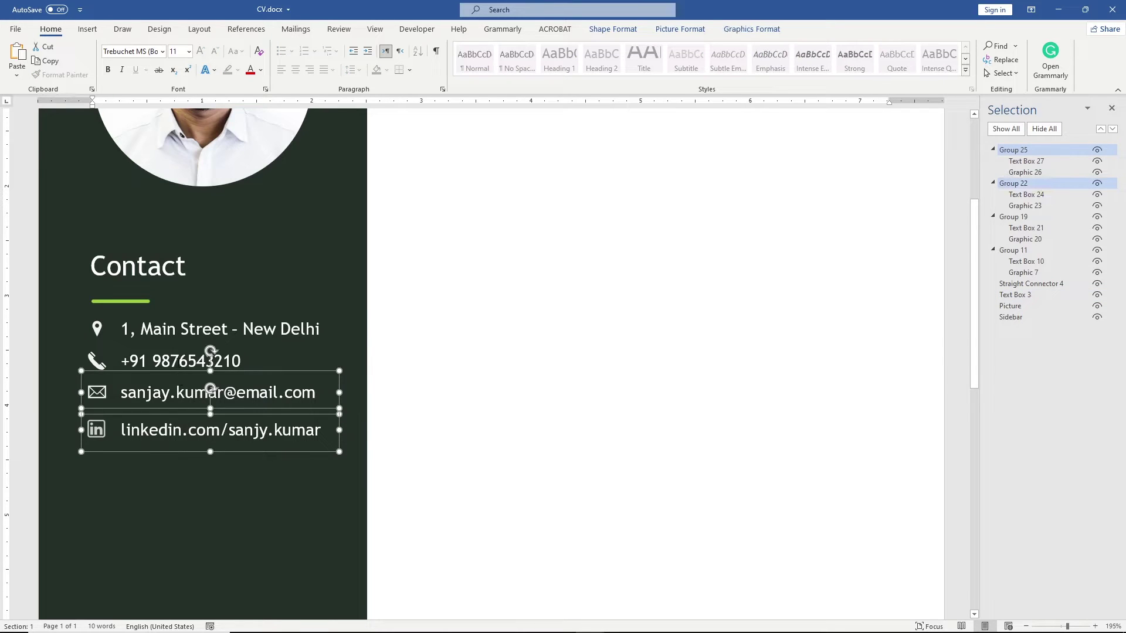
{"action": "left_click", "coordinate": [196, 361], "text": "shift"}
{"action": "left_click", "coordinate": [201, 327], "text": "shift"}
{"action": "left_click", "coordinate": [748, 29]}
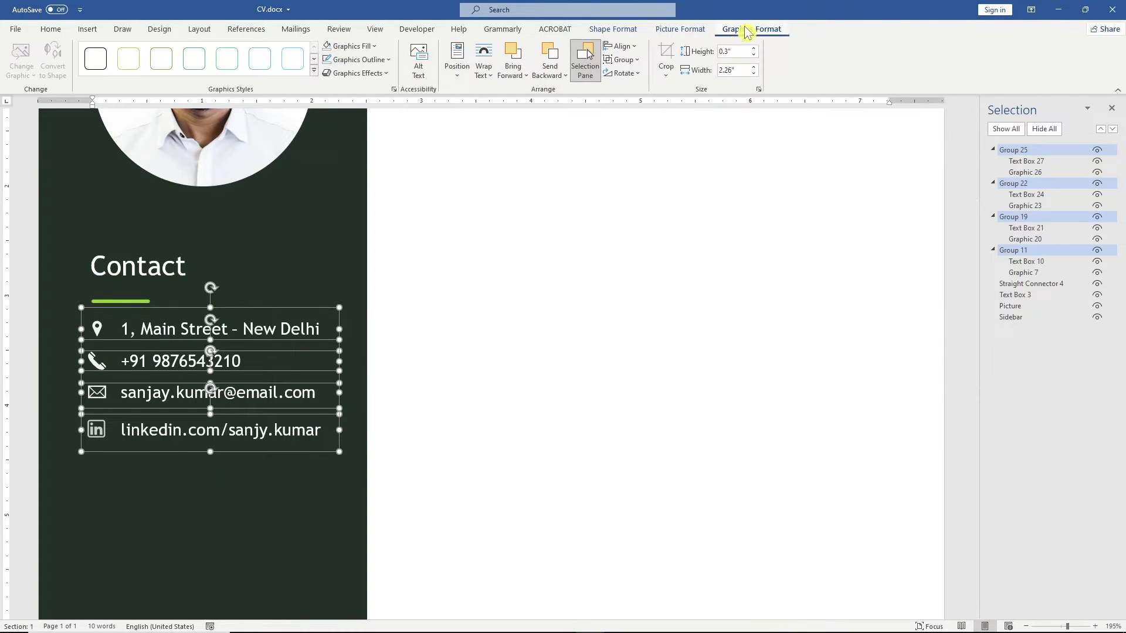
{"action": "left_click", "coordinate": [623, 46]}
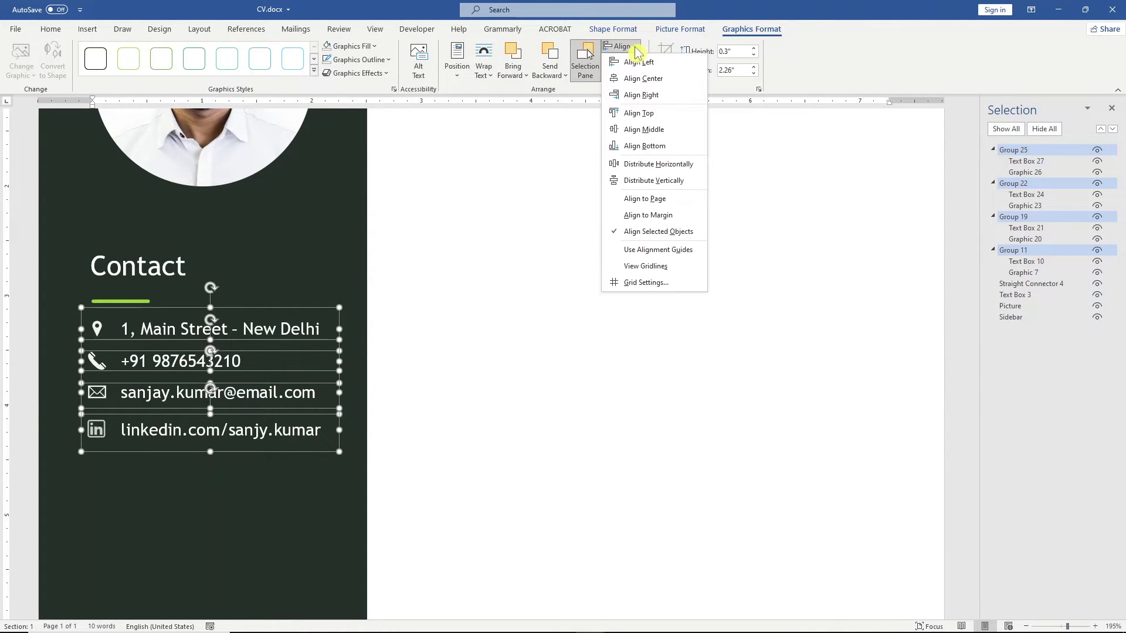
{"action": "left_click", "coordinate": [680, 188]}
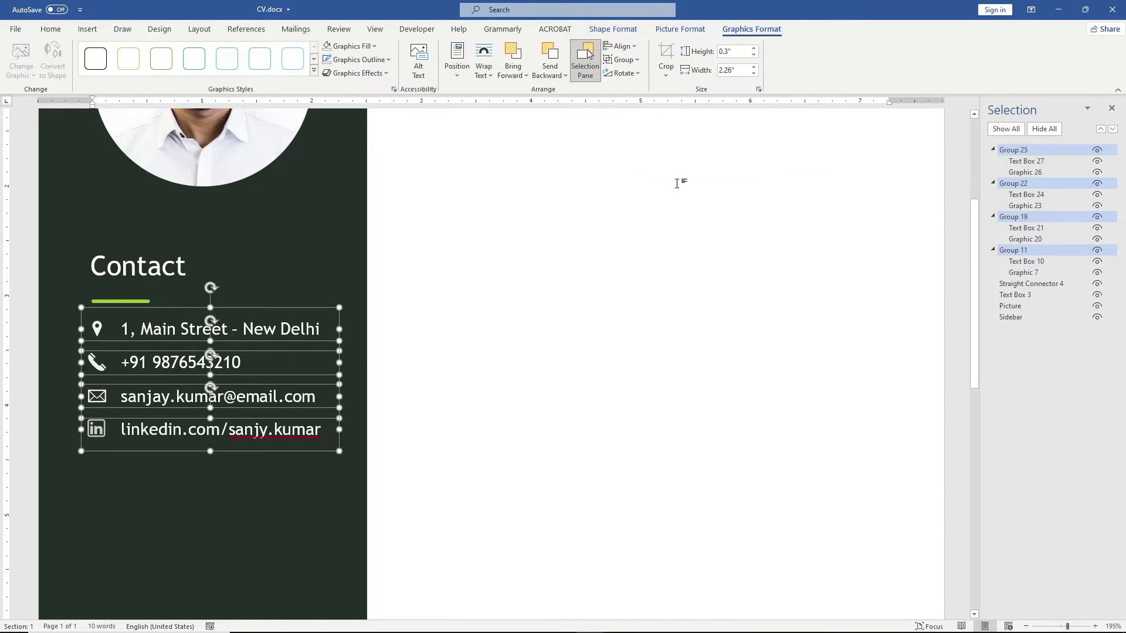
{"action": "left_click", "coordinate": [246, 429]}
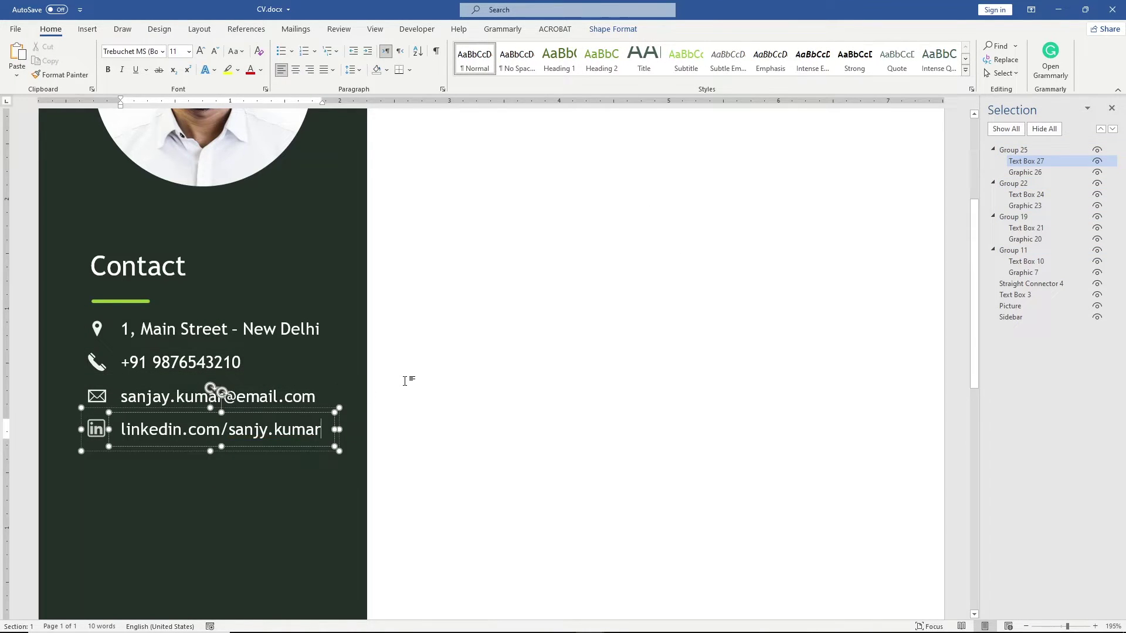
{"action": "left_click", "coordinate": [405, 381]}
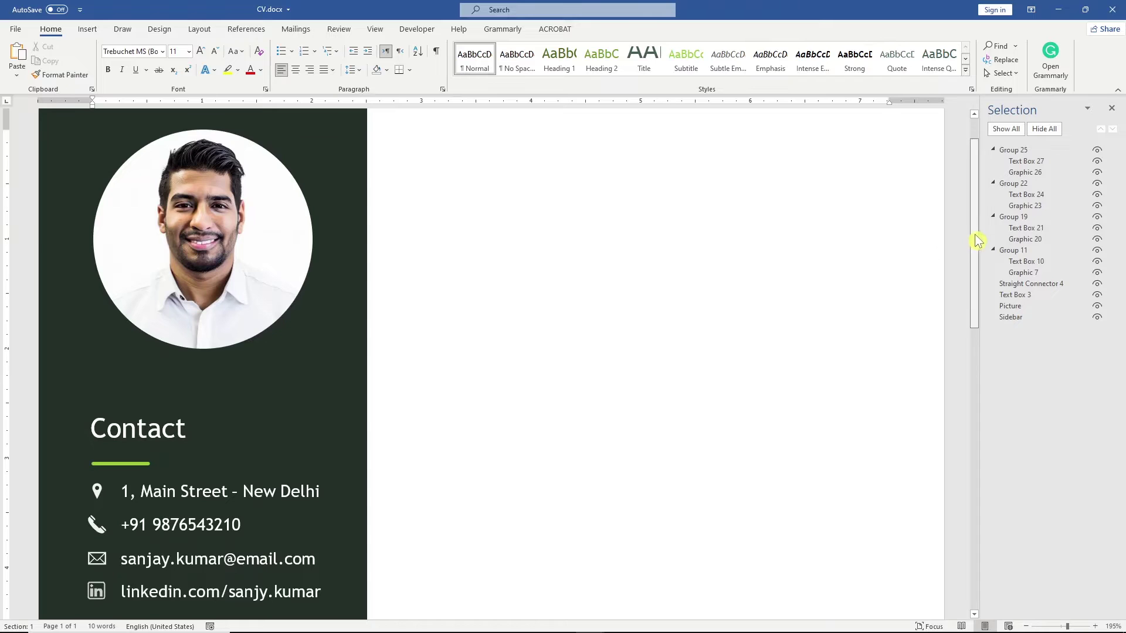
{"action": "left_click_drag", "start_coordinate": [974, 238], "coordinate": [962, 299]}
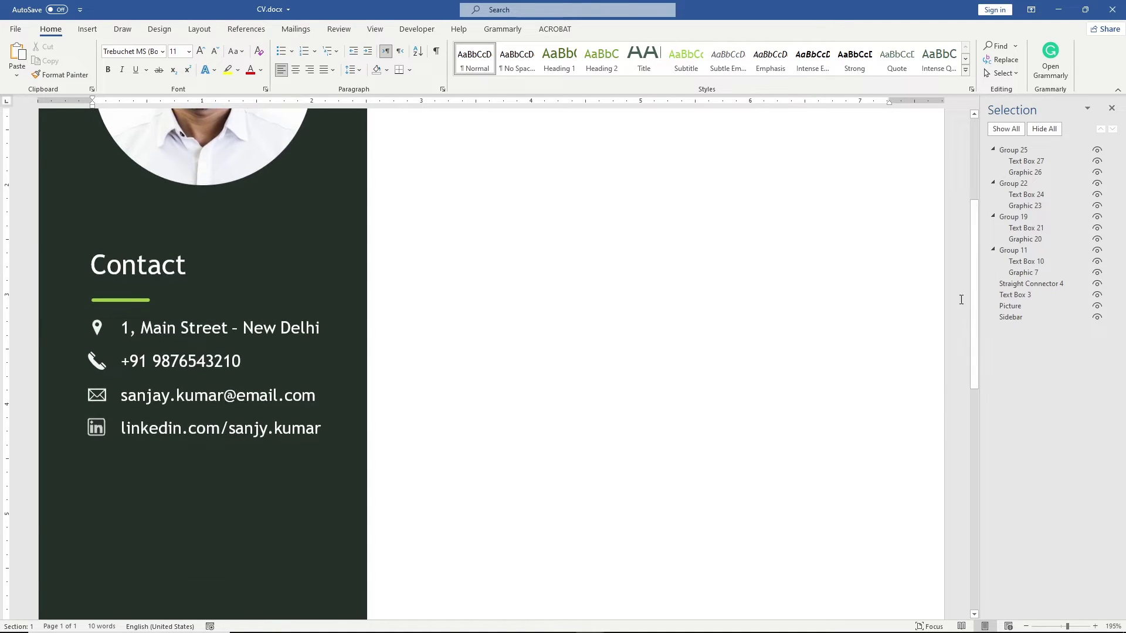
Step: Copy the Contact heading and its green underline further down the sidebar
{"action": "left_click", "coordinate": [152, 273]}
{"action": "left_click", "coordinate": [138, 300], "text": "shift"}
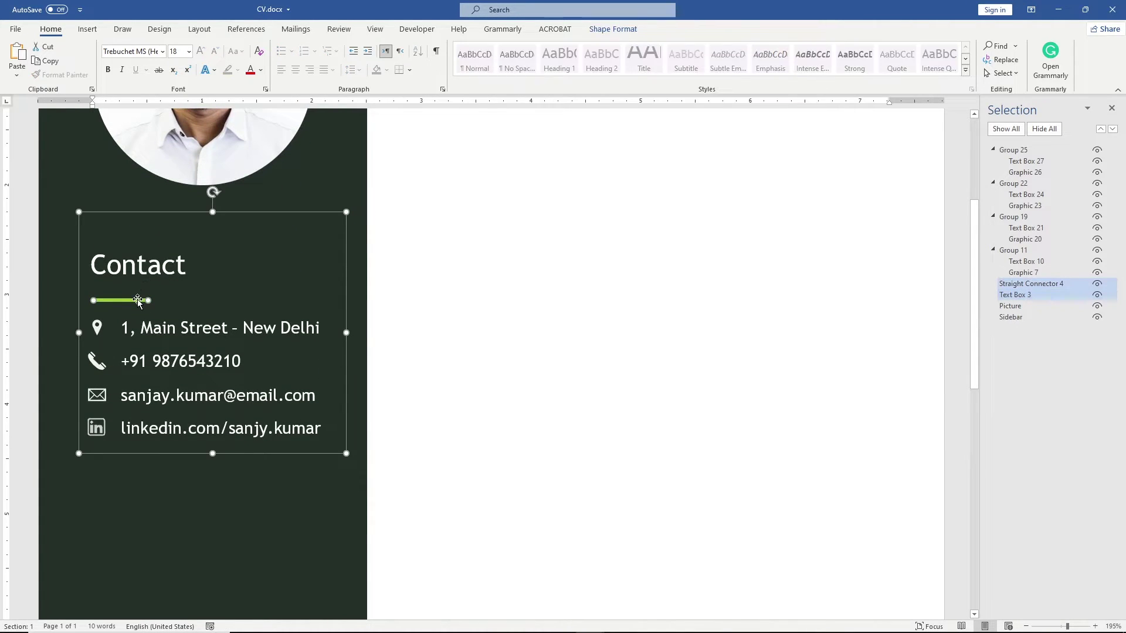
{"action": "left_click_drag", "start_coordinate": [137, 299], "coordinate": [126, 533]}
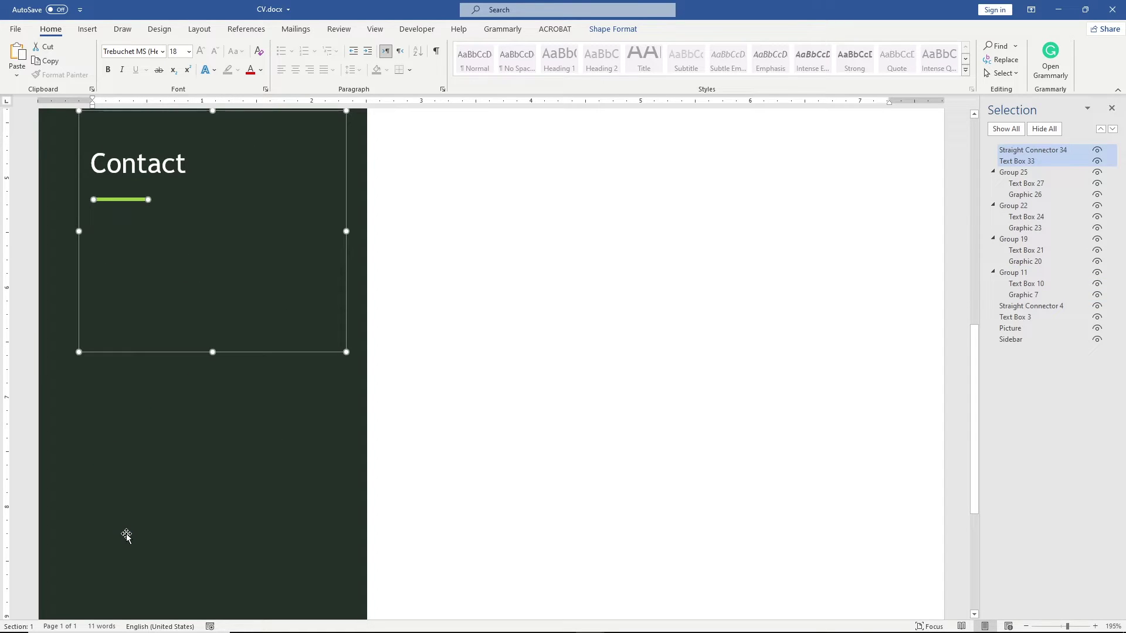
{"action": "left_click_drag", "start_coordinate": [980, 403], "coordinate": [973, 275]}
{"action": "left_click", "coordinate": [965, 295]}
Step: Group the four contact rows, underline and Contact heading into a group named Contact
{"action": "left_click", "coordinate": [247, 439]}
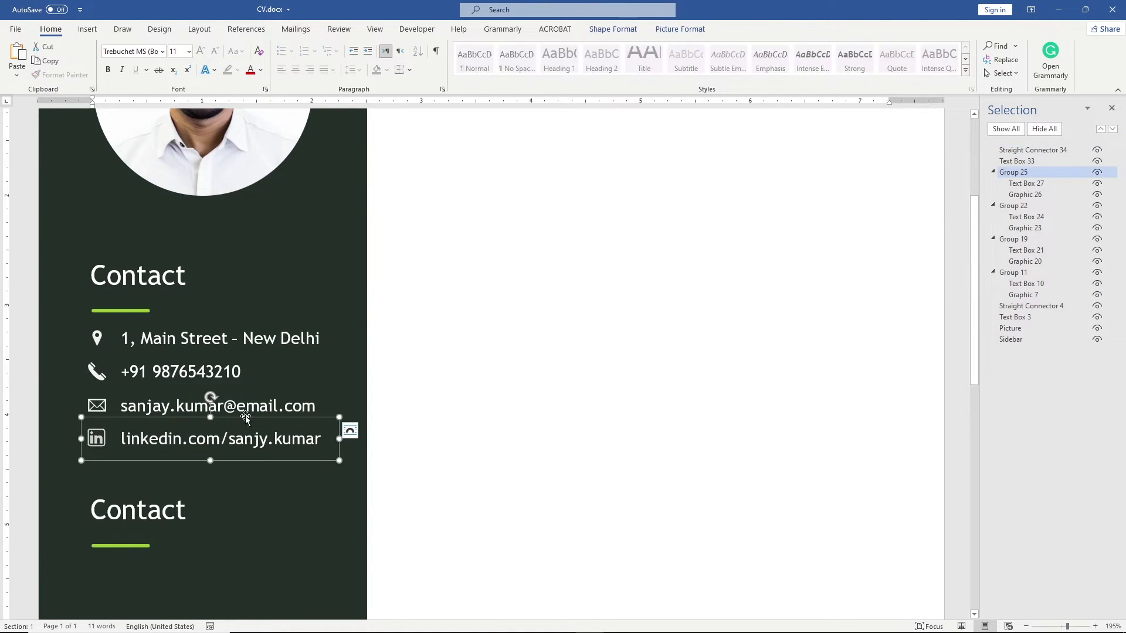
{"action": "left_click", "coordinate": [214, 405], "text": "shift"}
{"action": "left_click", "coordinate": [212, 372], "text": "shift"}
{"action": "left_click", "coordinate": [229, 337], "text": "shift"}
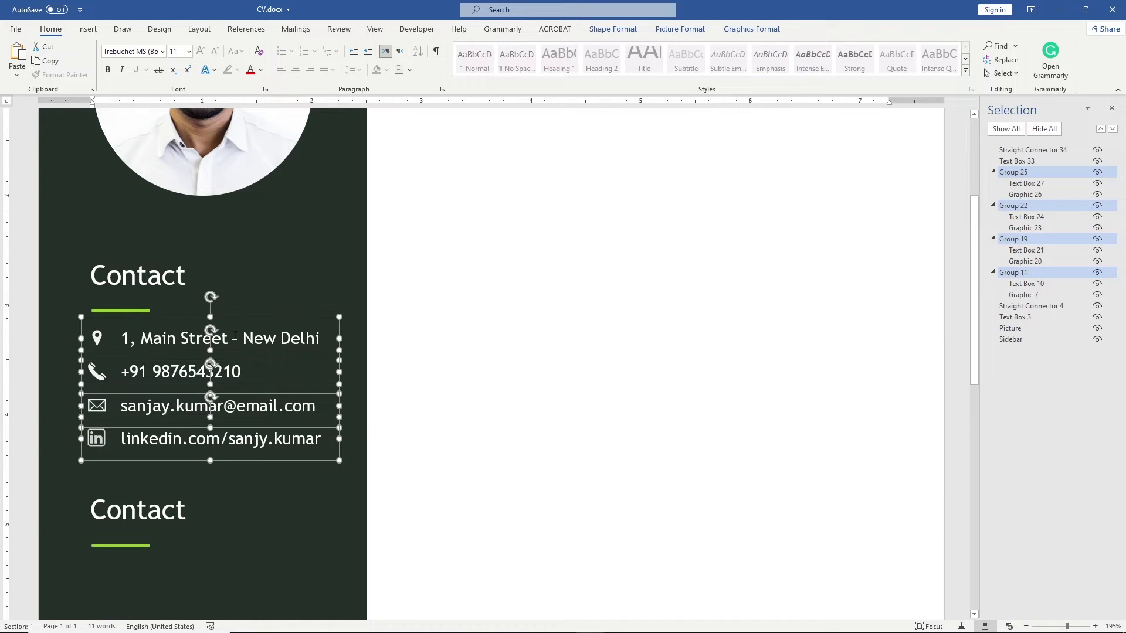
{"action": "left_click", "coordinate": [137, 309], "text": "shift"}
{"action": "left_click", "coordinate": [138, 275], "text": "shift"}
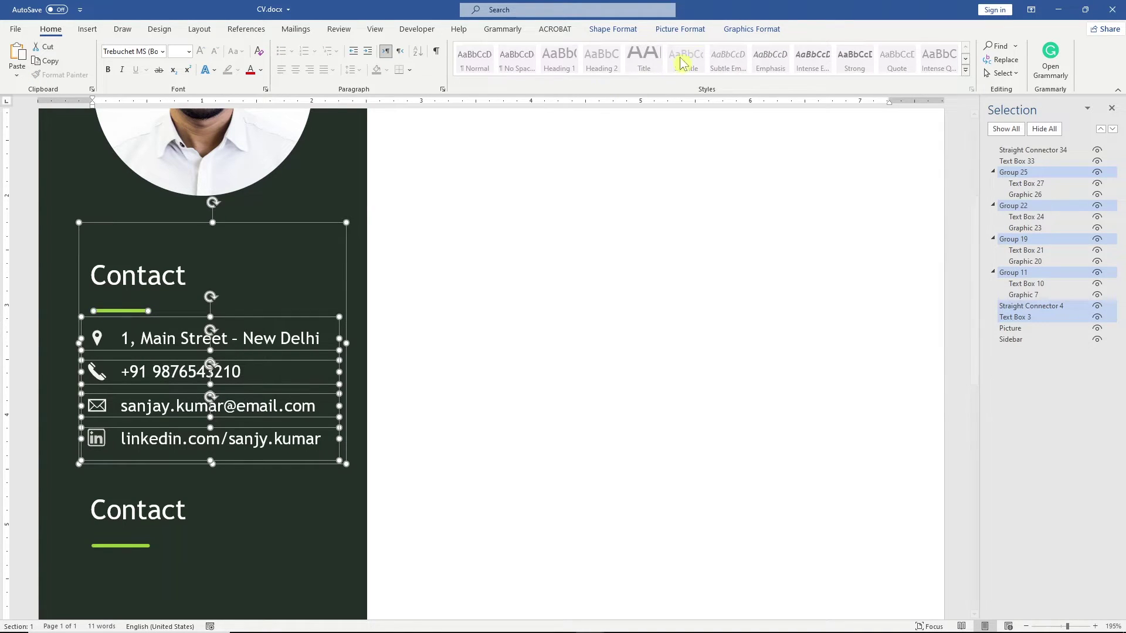
{"action": "left_click", "coordinate": [740, 29]}
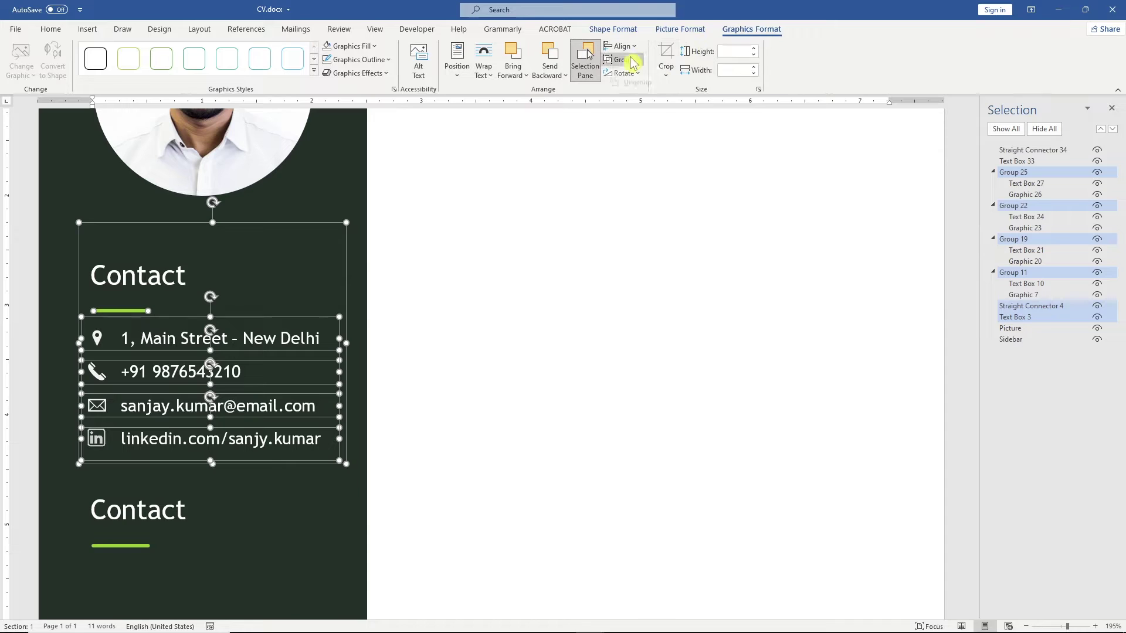
{"action": "left_click", "coordinate": [632, 59]}
{"action": "left_click", "coordinate": [639, 74]}
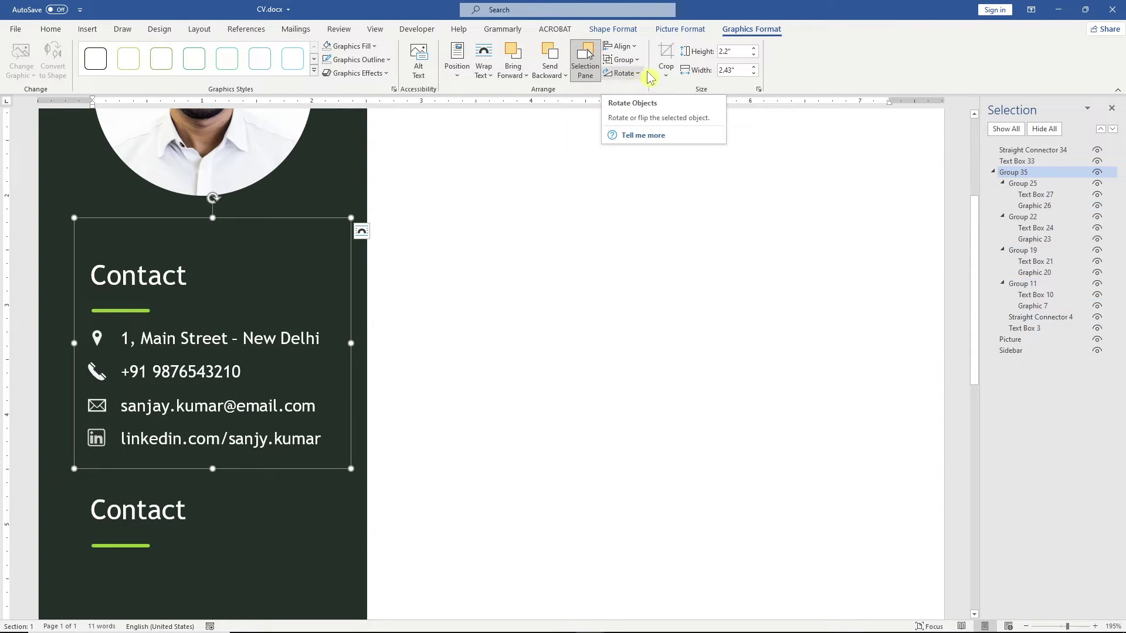
{"action": "left_click", "coordinate": [1021, 173]}
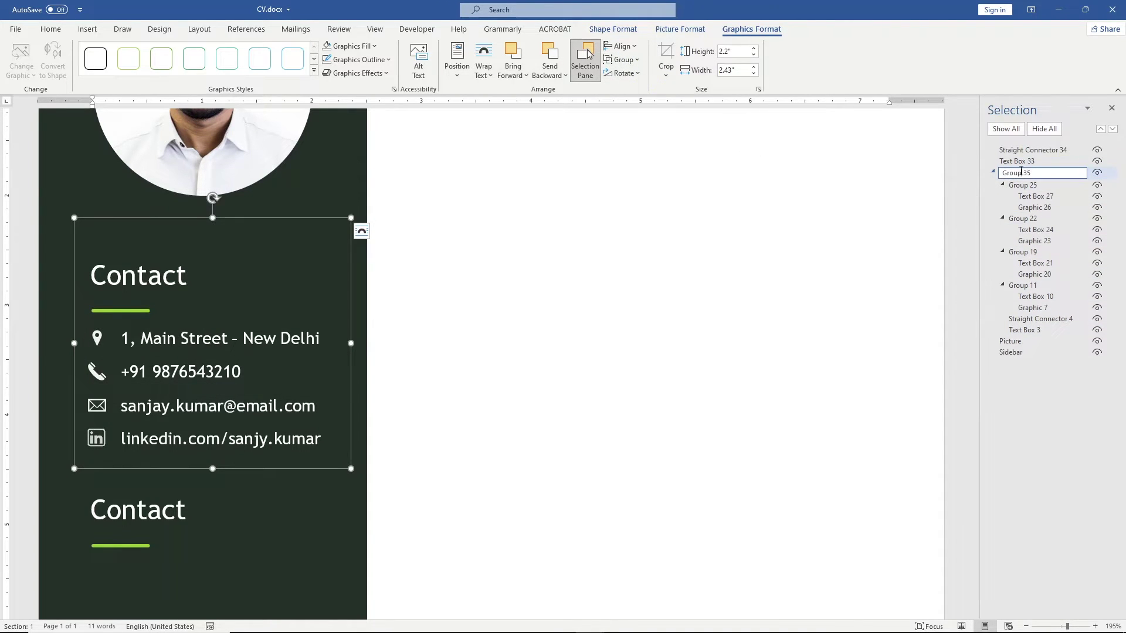
{"action": "key", "text": "Return"}
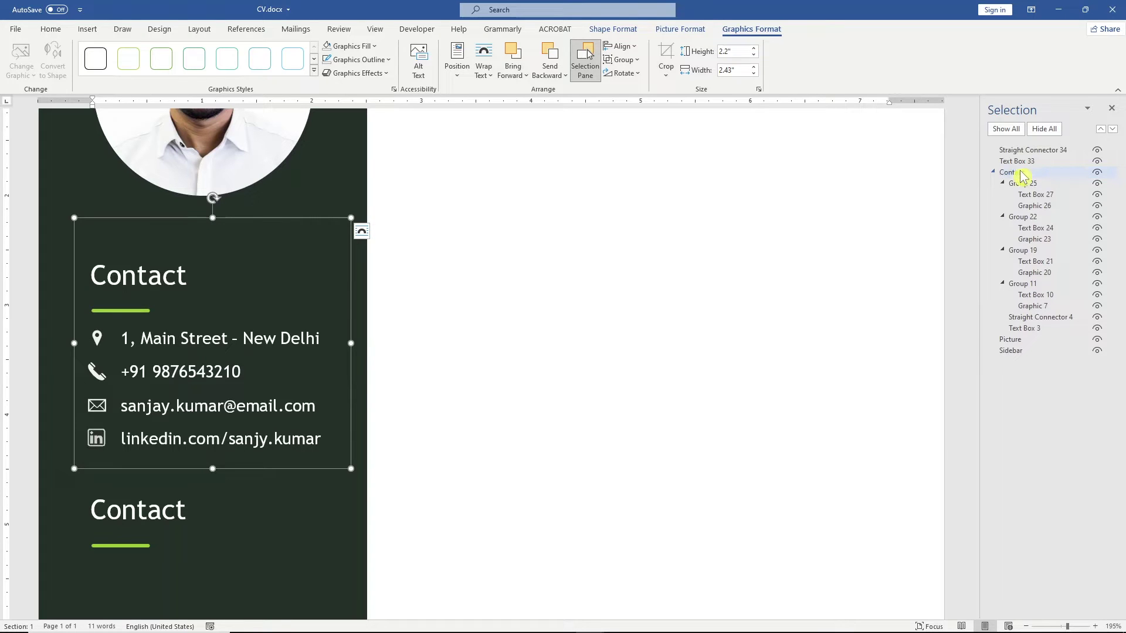
{"action": "left_click", "coordinate": [994, 172]}
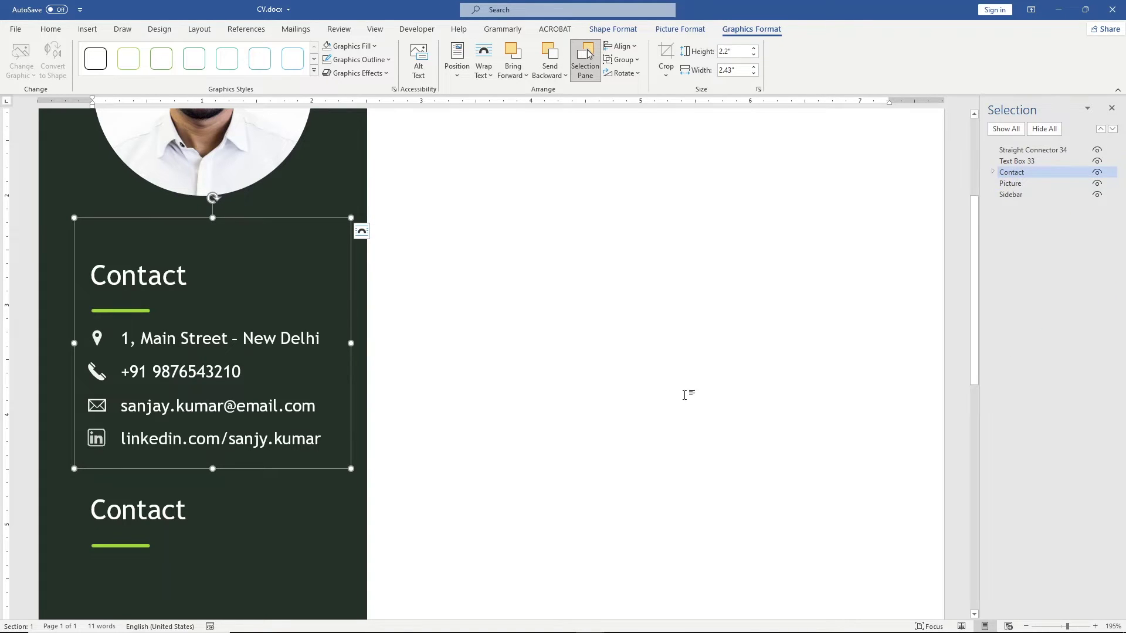
Step: Retitle the copied heading 'Education' and select the education details in the notes file
{"action": "left_click_drag", "start_coordinate": [196, 510], "coordinate": [96, 519]}
{"action": "type", "text": "Education"}
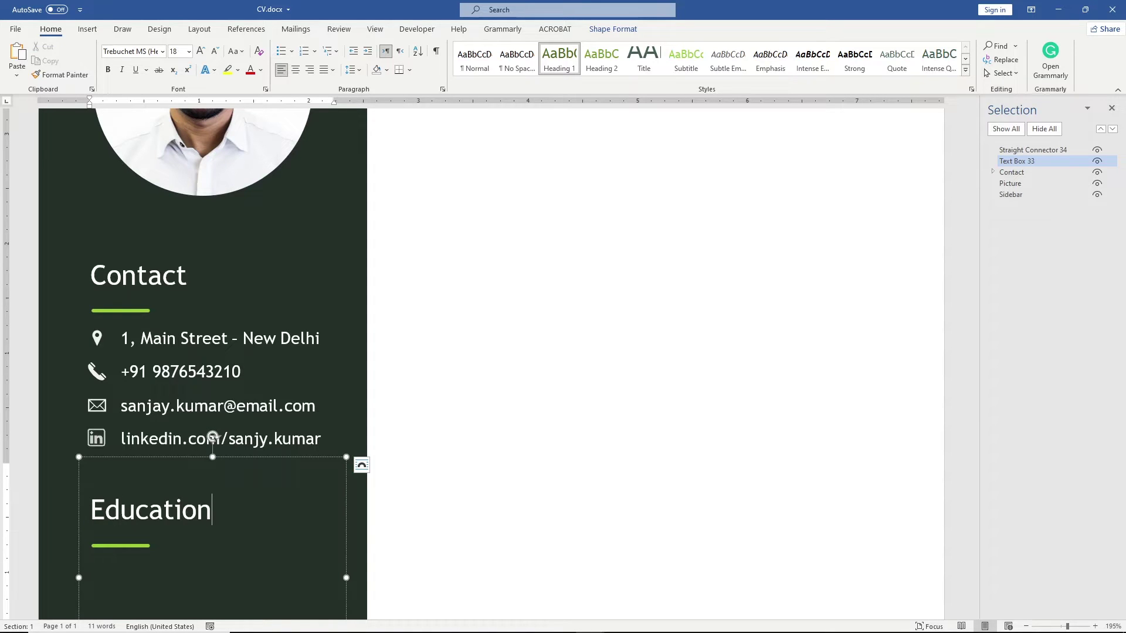
{"action": "left_click", "coordinate": [91, 572]}
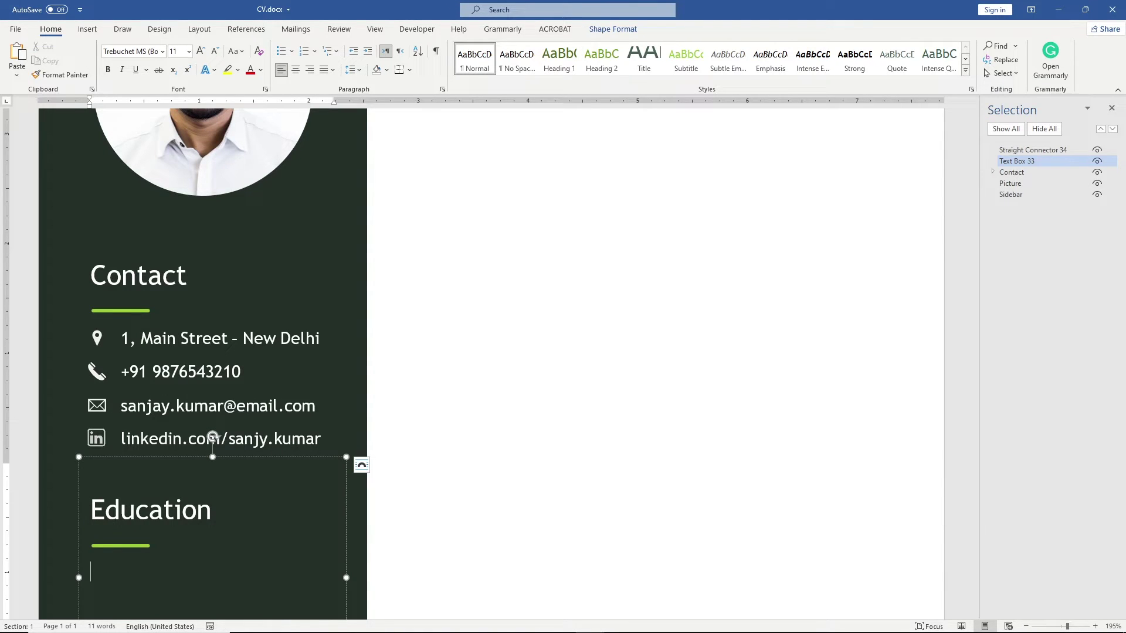
{"action": "key", "text": "alt+Tab"}
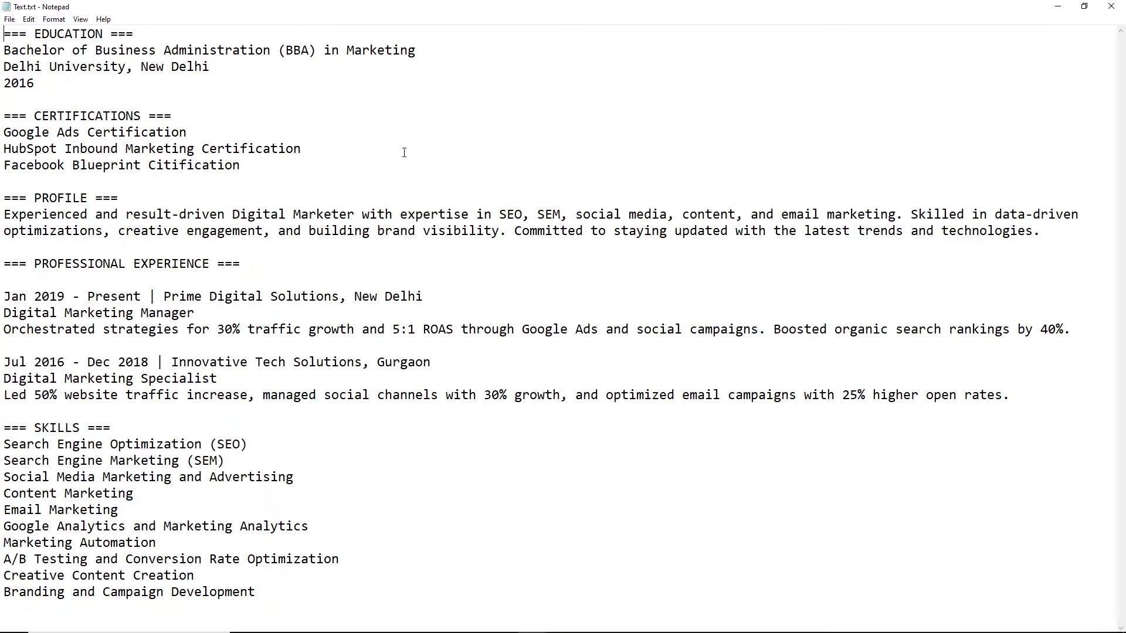
{"action": "left_click_drag", "start_coordinate": [59, 84], "coordinate": [2, 56]}
{"action": "key", "text": "ctrl+c"}
Step: Paste the education details into the Education section and make them white
{"action": "key", "text": "alt+Tab"}
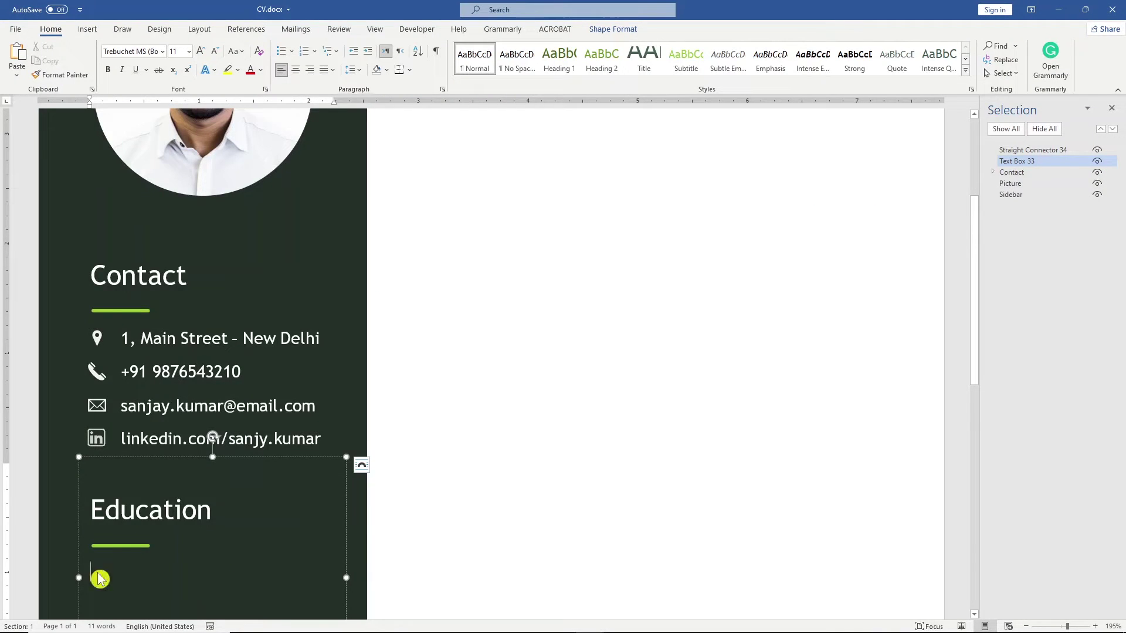
{"action": "key", "text": "ctrl+v"}
{"action": "left_click_drag", "start_coordinate": [125, 572], "coordinate": [90, 467]}
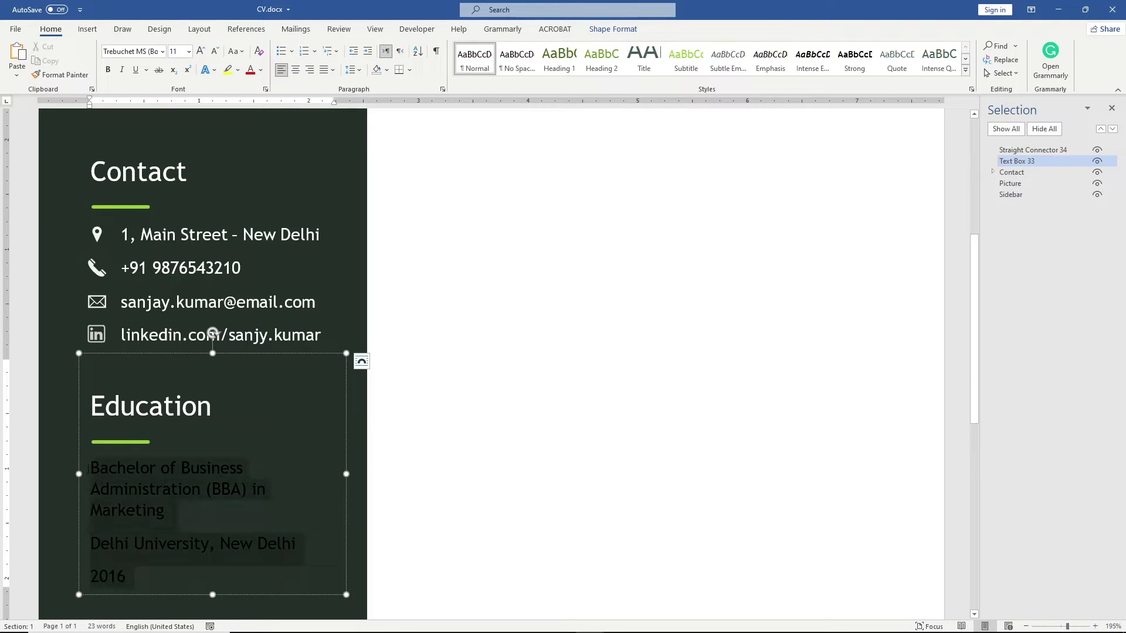
{"action": "left_click", "coordinate": [164, 449]}
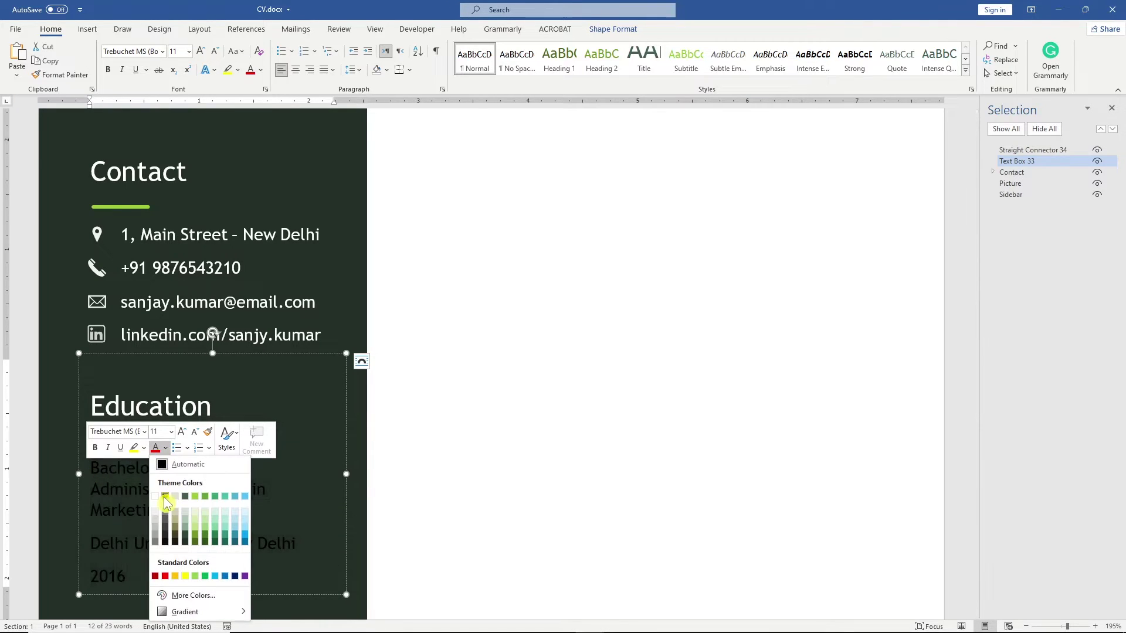
{"action": "left_click", "coordinate": [156, 497]}
Step: Enlarge the BBA in Marketing degree line one size and italicise 'Delhi University, New Delhi'
{"action": "left_click_drag", "start_coordinate": [167, 510], "coordinate": [96, 476]}
{"action": "left_click", "coordinate": [186, 434]}
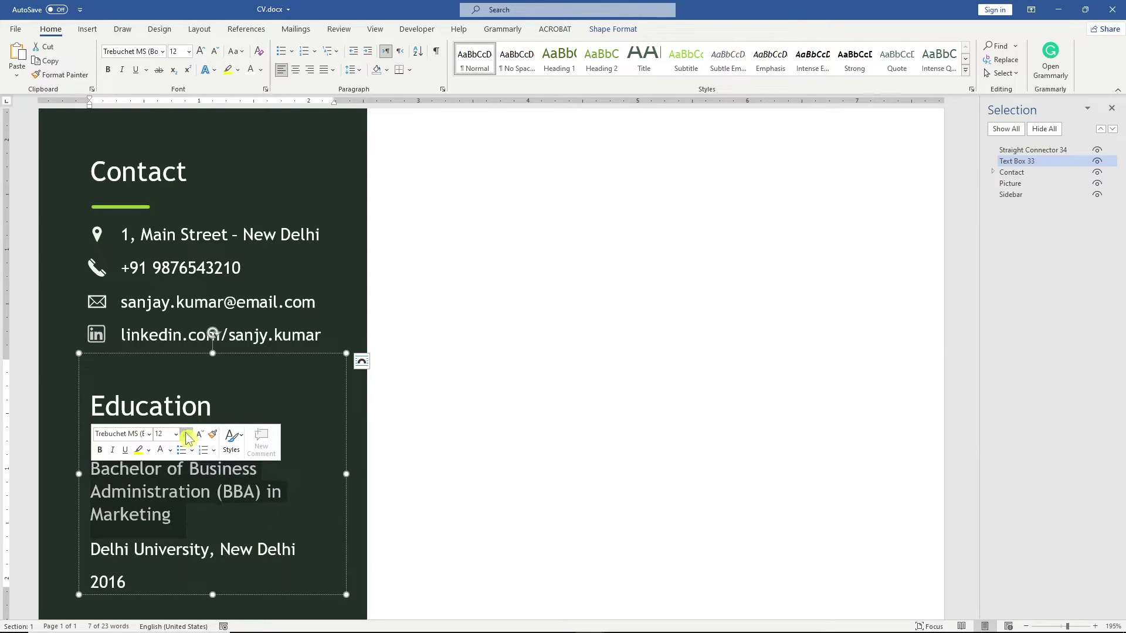
{"action": "left_click_drag", "start_coordinate": [298, 551], "coordinate": [98, 557]}
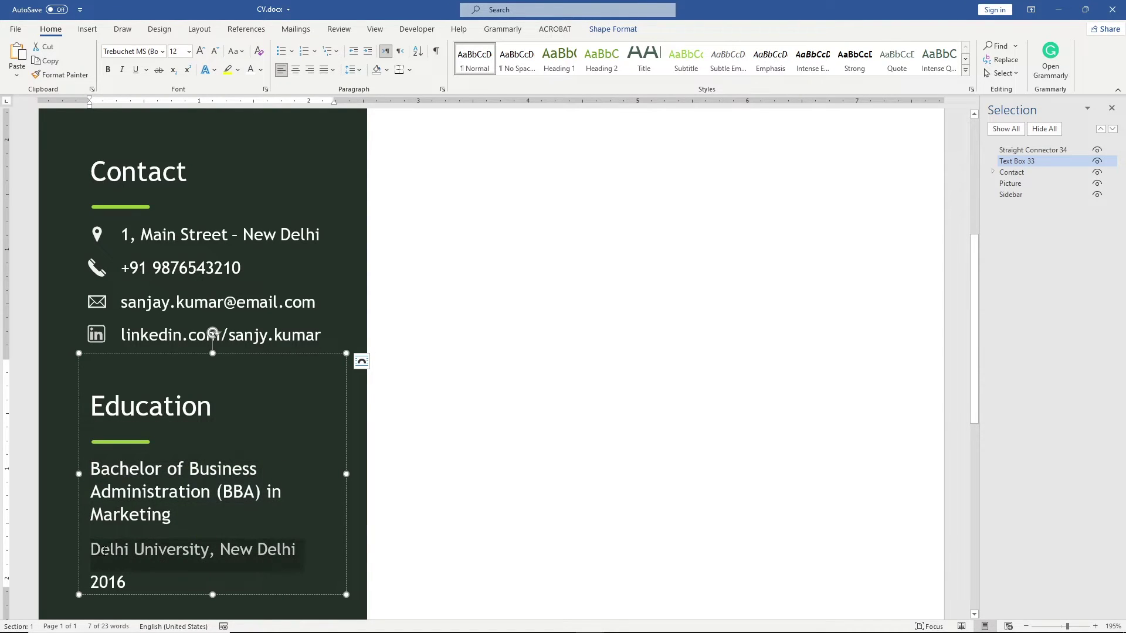
{"action": "left_click", "coordinate": [117, 532]}
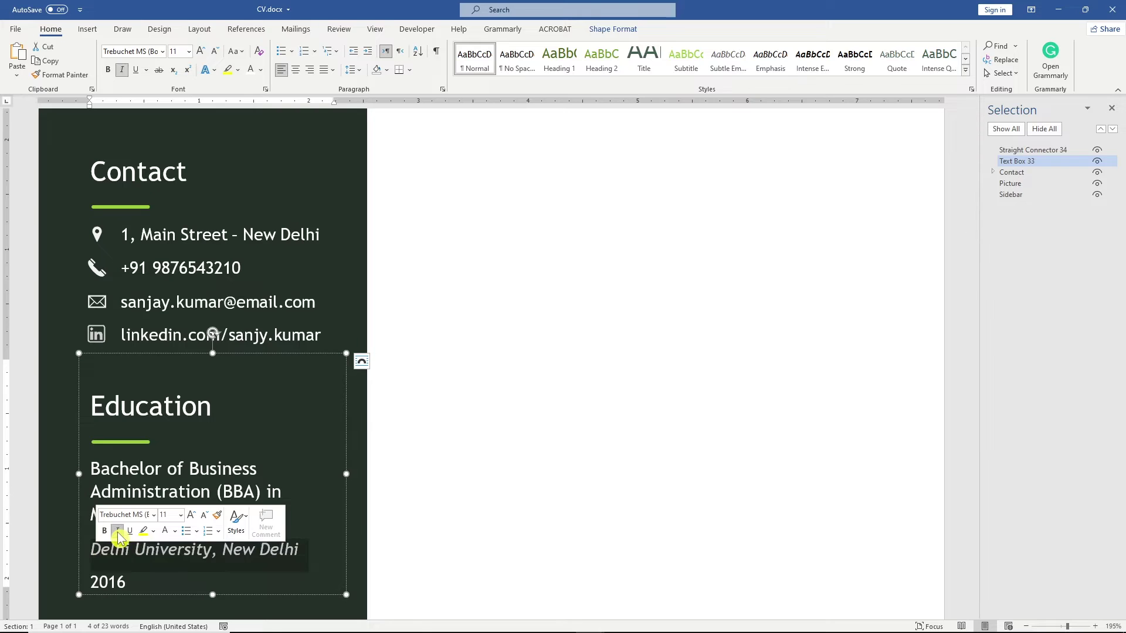
Step: Remove the space after the university line so 2016 sits directly beneath, then select the box and green line
{"action": "left_click_drag", "start_coordinate": [128, 583], "coordinate": [96, 559]}
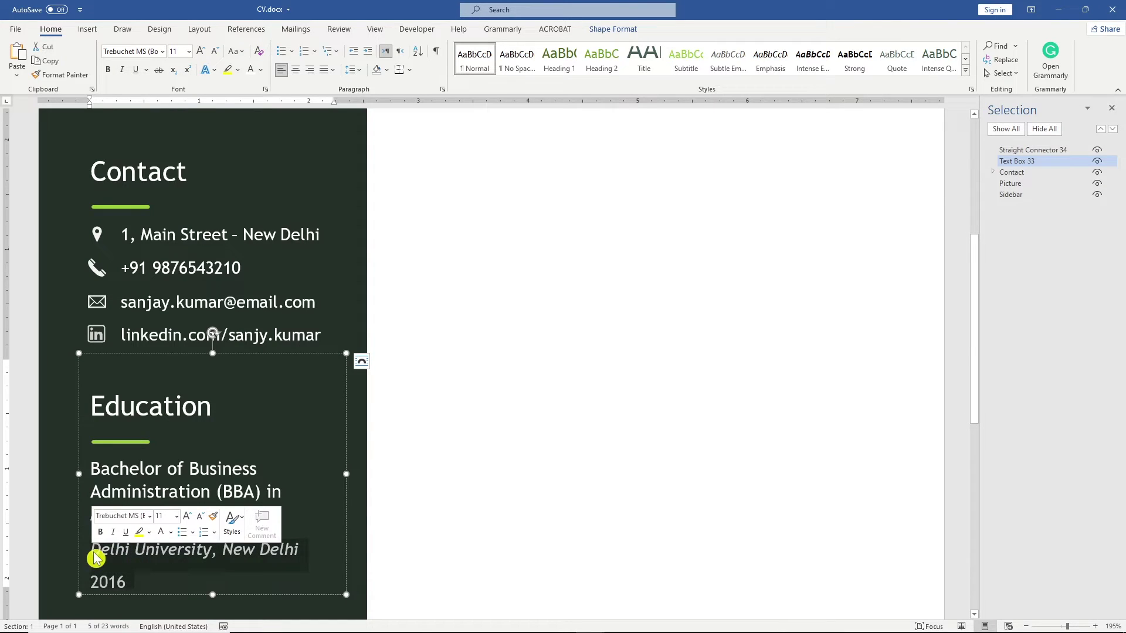
{"action": "left_click", "coordinate": [362, 71]}
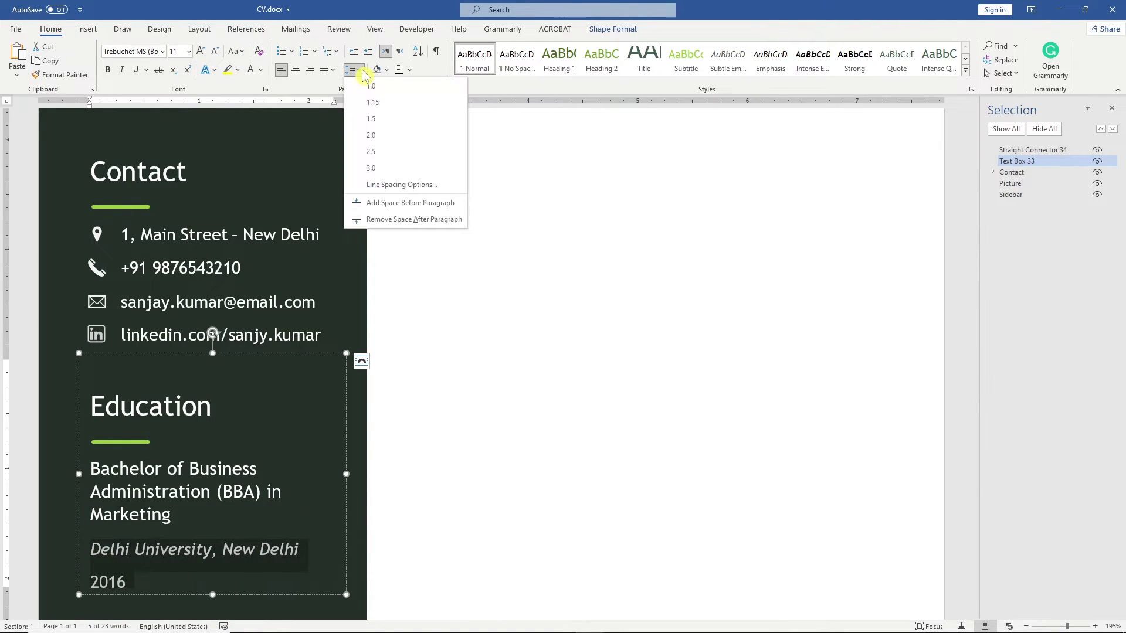
{"action": "left_click", "coordinate": [428, 219]}
{"action": "left_click", "coordinate": [275, 392]}
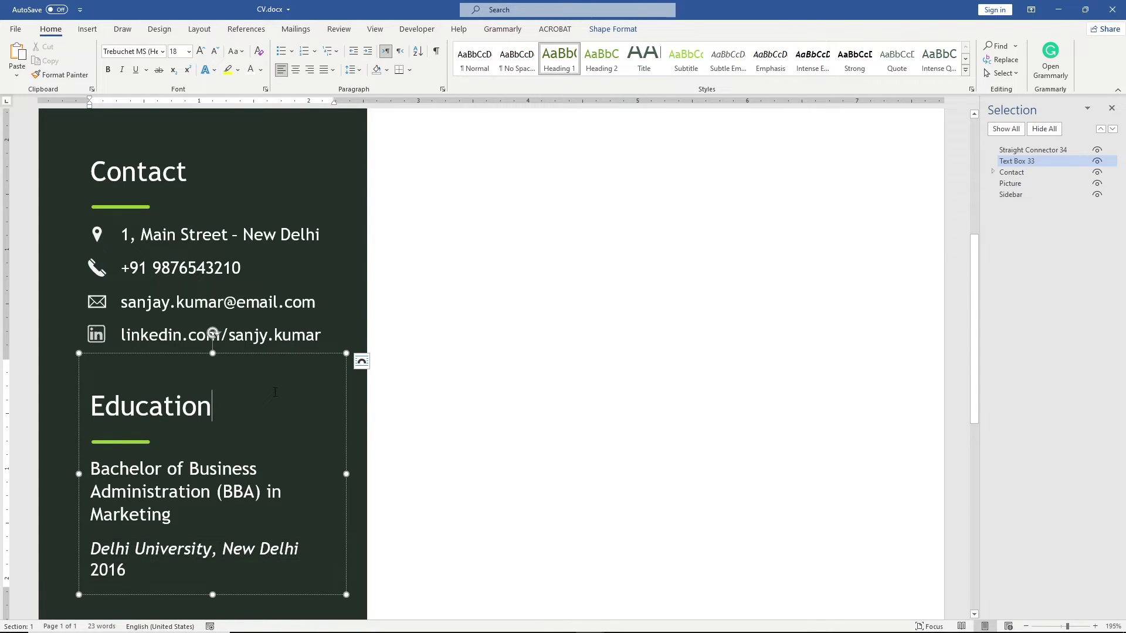
{"action": "left_click", "coordinate": [135, 442]}
Step: Group the Education text box and green line, naming the group Education
{"action": "left_click", "coordinate": [619, 31]}
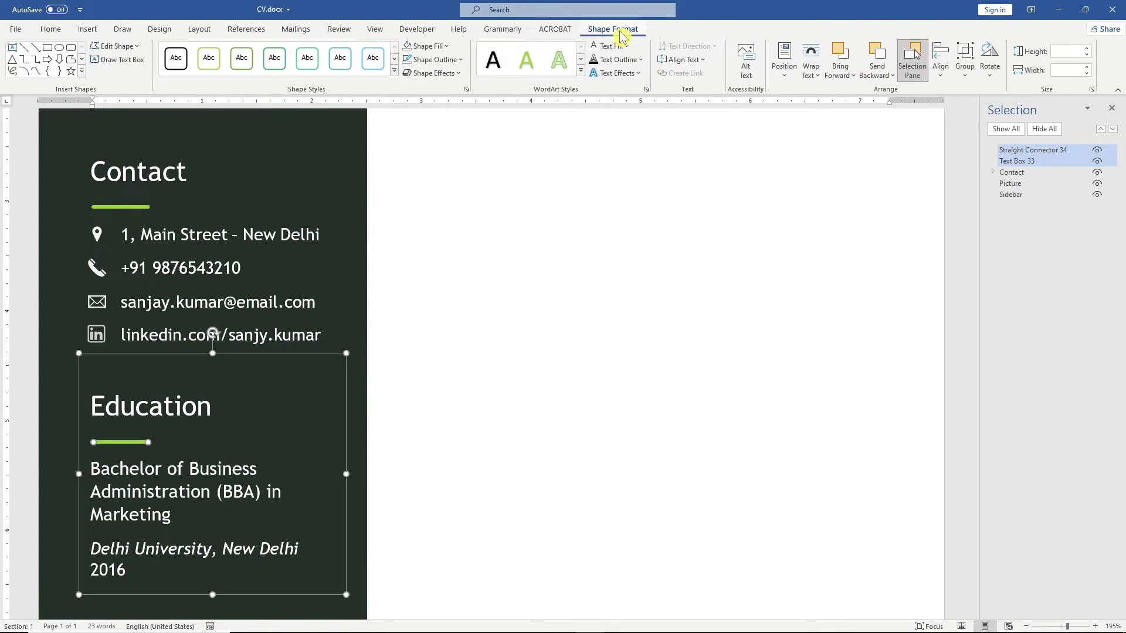
{"action": "left_click", "coordinate": [964, 58]}
{"action": "left_click", "coordinate": [978, 96]}
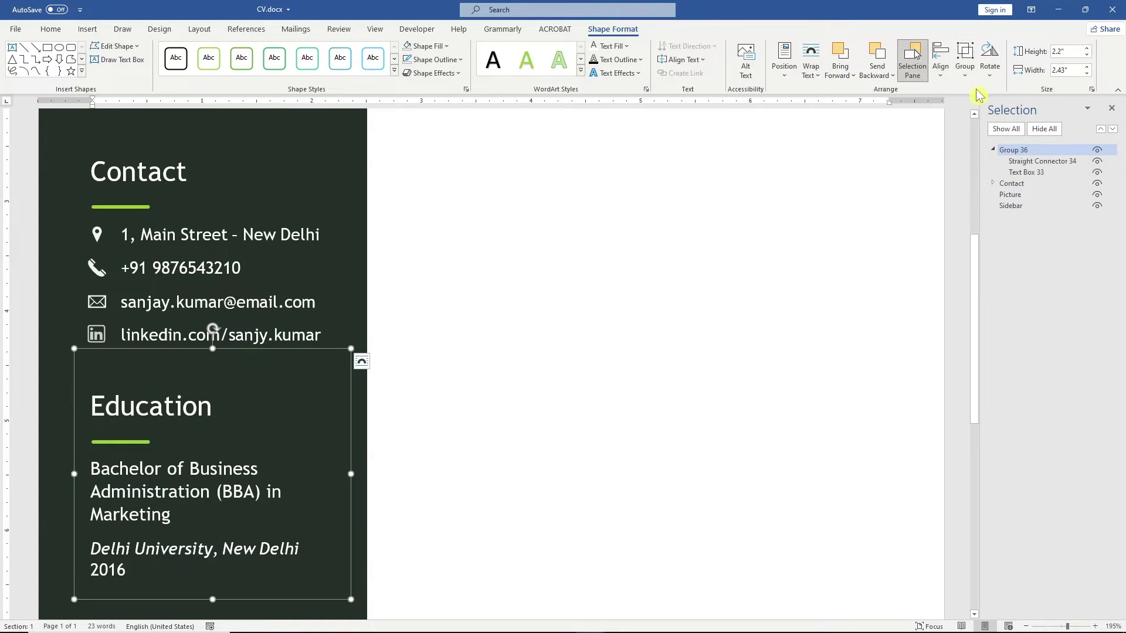
{"action": "left_click", "coordinate": [1020, 152]}
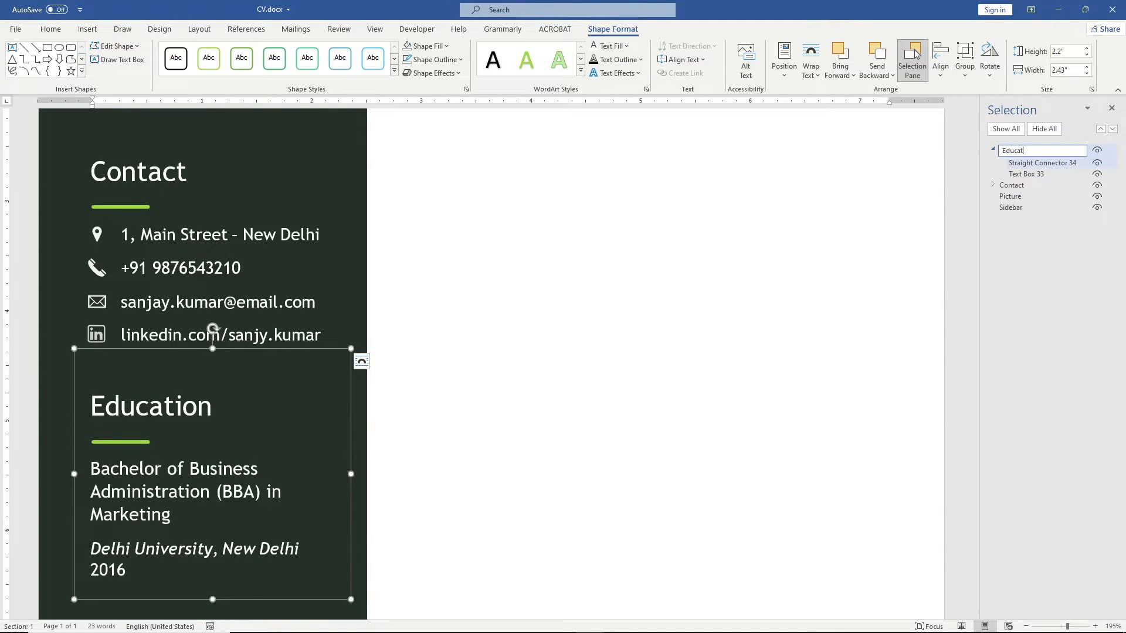
{"action": "key", "text": "Return"}
Step: Place a duplicate of the Education section lower in the sidebar
{"action": "left_click", "coordinate": [993, 150]}
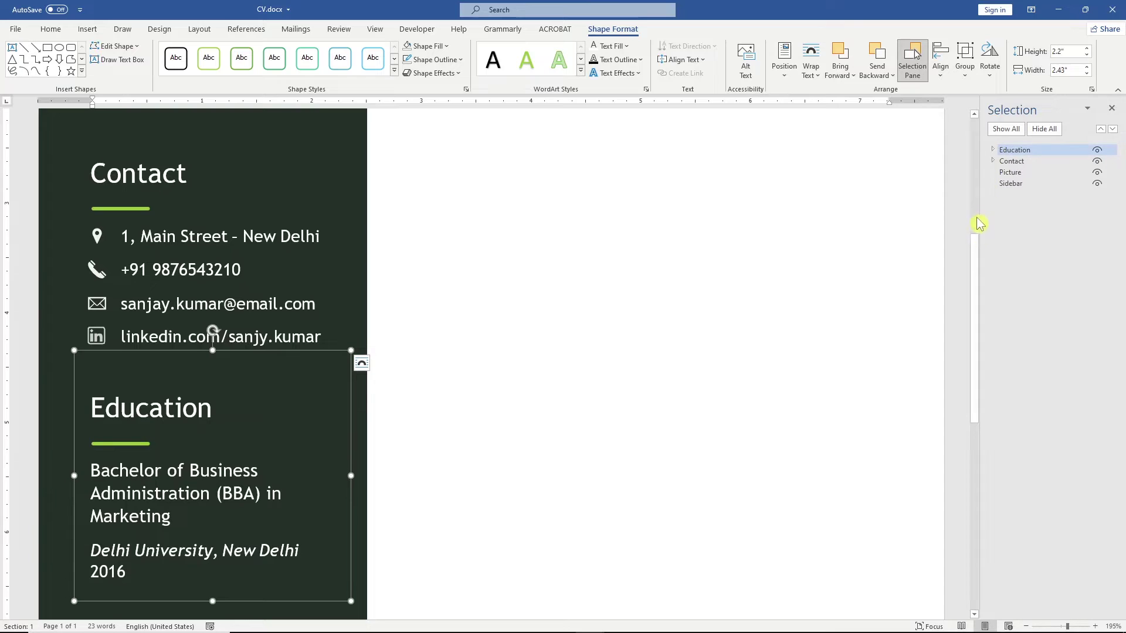
{"action": "left_click_drag", "start_coordinate": [976, 228], "coordinate": [985, 367]}
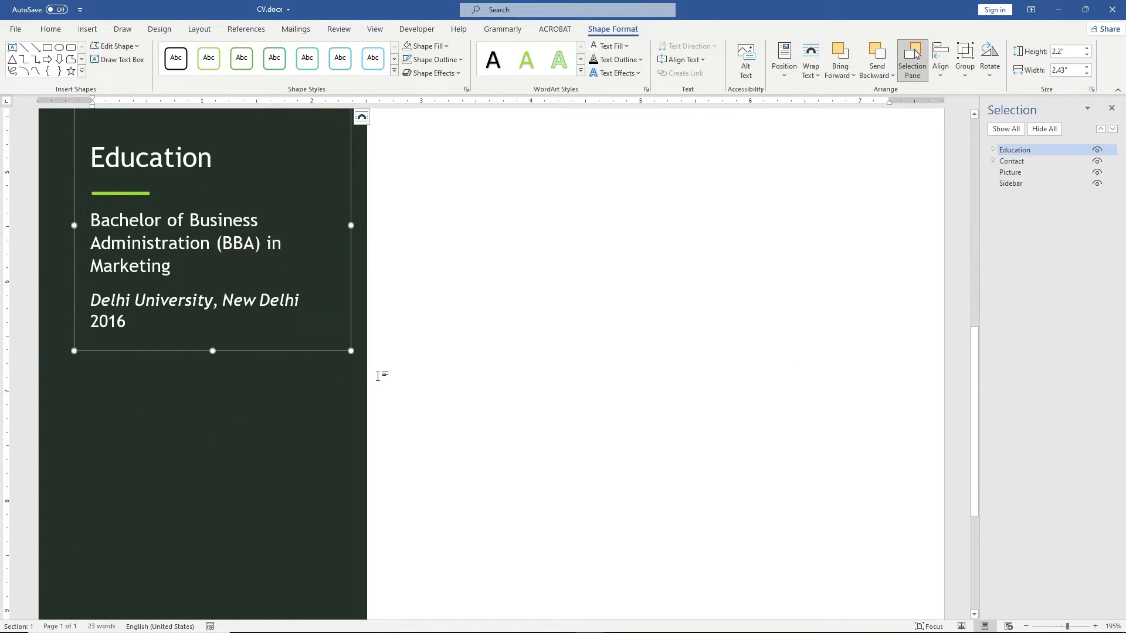
{"action": "left_click_drag", "start_coordinate": [336, 346], "coordinate": [339, 582]}
Step: Retitle the copied heading 'Certifications' and delete the copied education details
{"action": "left_click", "coordinate": [76, 389]}
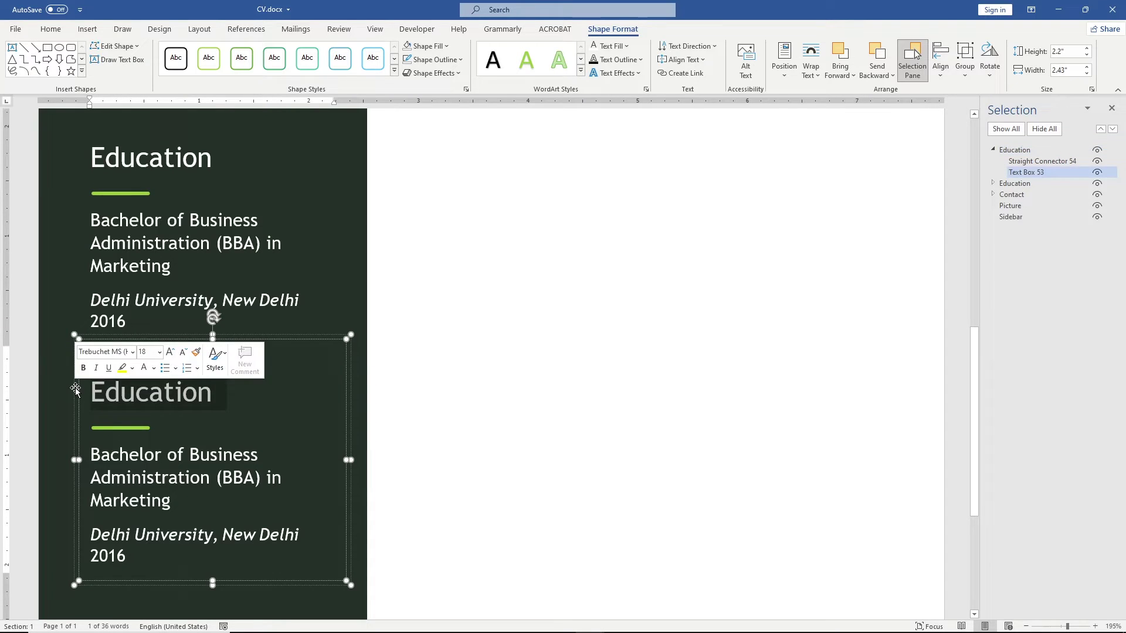
{"action": "type", "text": "Certifications"}
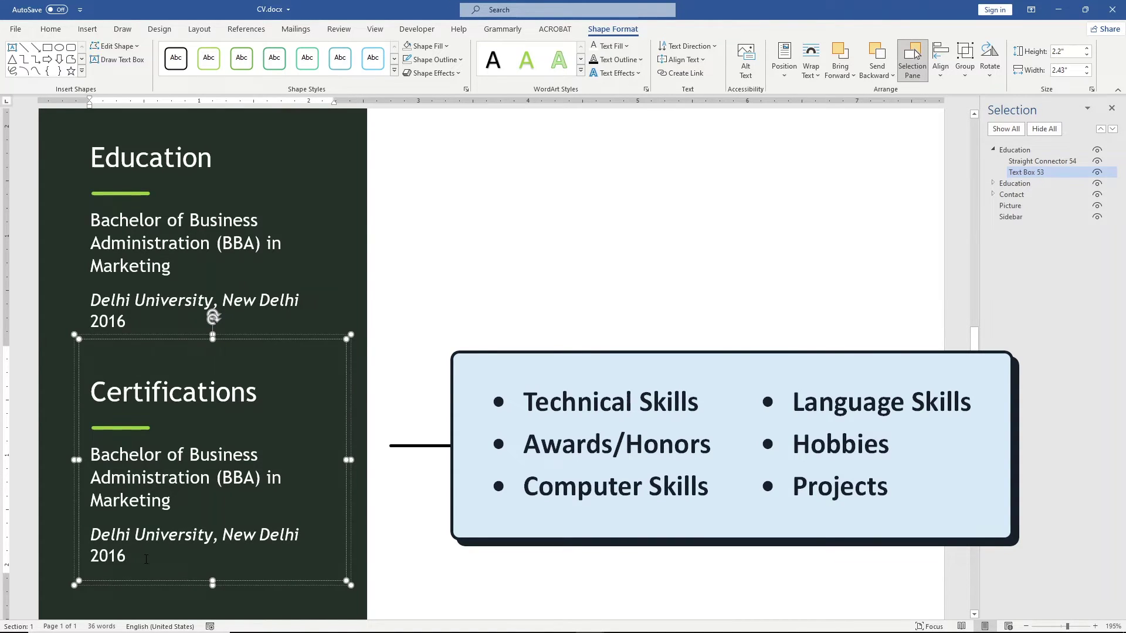
{"action": "left_click_drag", "start_coordinate": [146, 560], "coordinate": [80, 459]}
{"action": "key", "text": "Delete"}
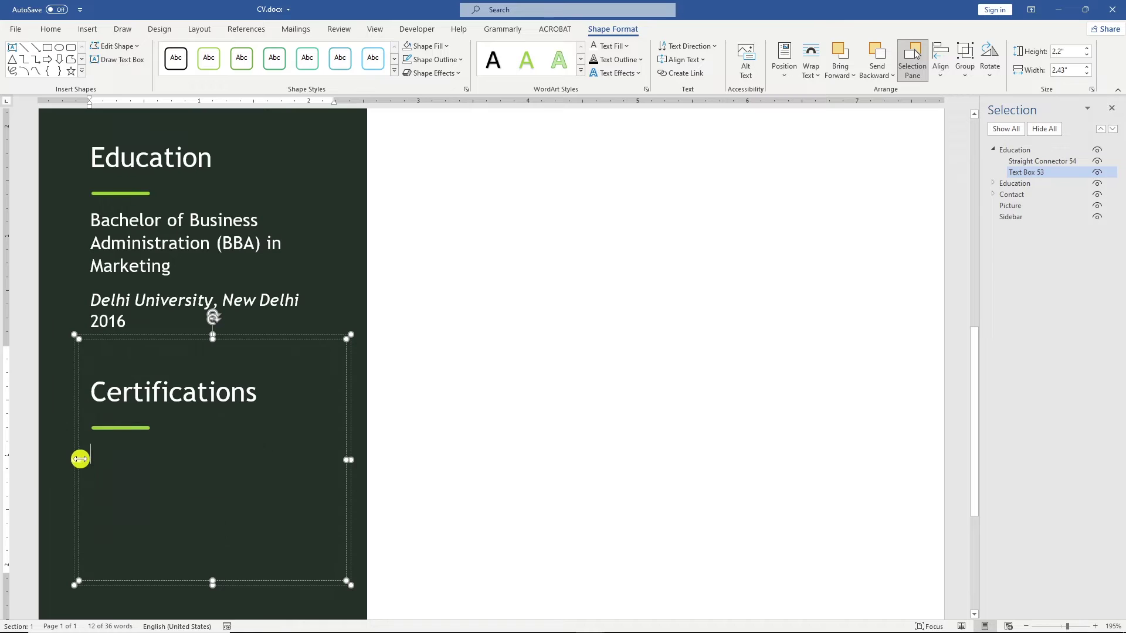
Step: Paste the Google Ads, HubSpot and Facebook Blueprint certification lines from the notes in light grey
{"action": "key", "text": "alt+Tab"}
{"action": "left_click_drag", "start_coordinate": [252, 166], "coordinate": [6, 133]}
{"action": "key", "text": "alt+Tab"}
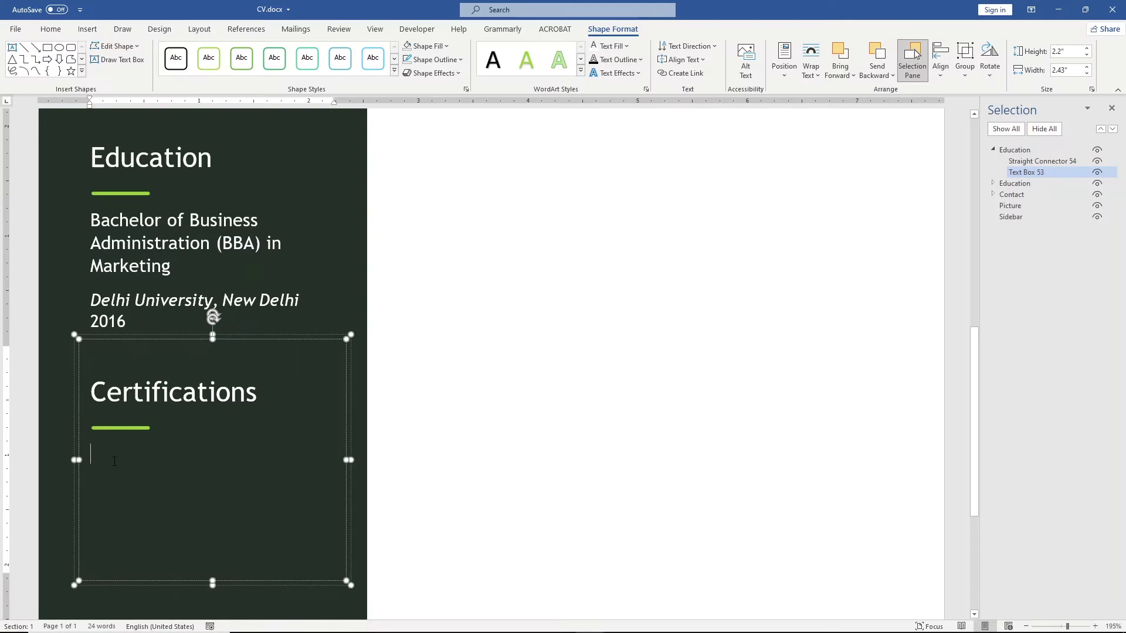
{"action": "type", "text": "Google Ads Certification HubSpot Inbound Marketing Certification Facebook Blueprint Citification"}
{"action": "left_click_drag", "start_coordinate": [326, 542], "coordinate": [103, 460]}
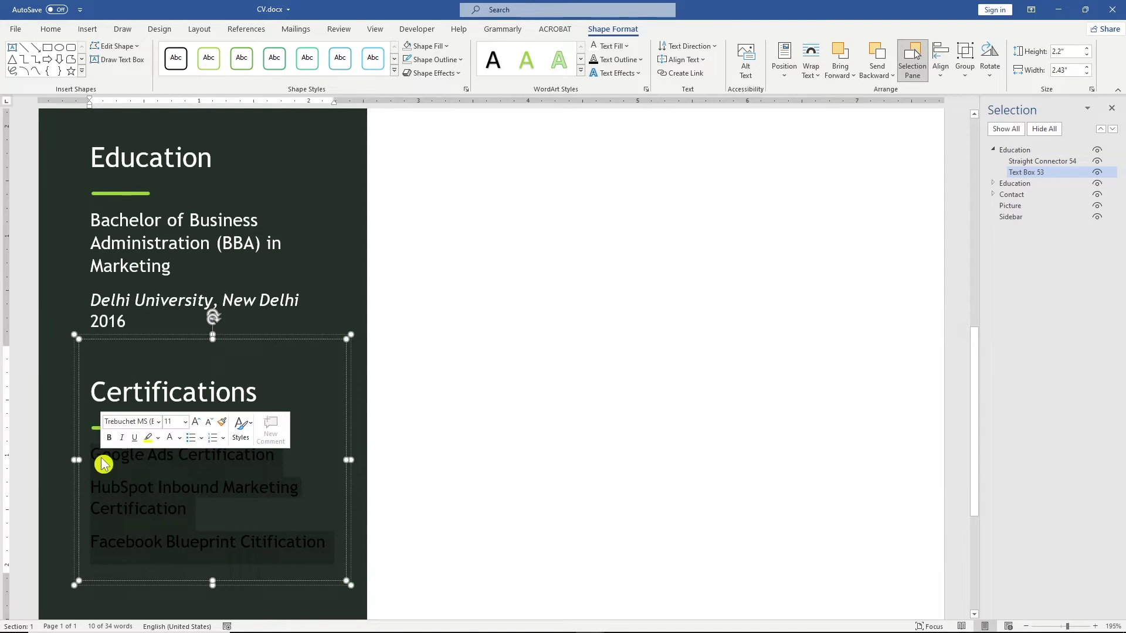
{"action": "left_click", "coordinate": [170, 438]}
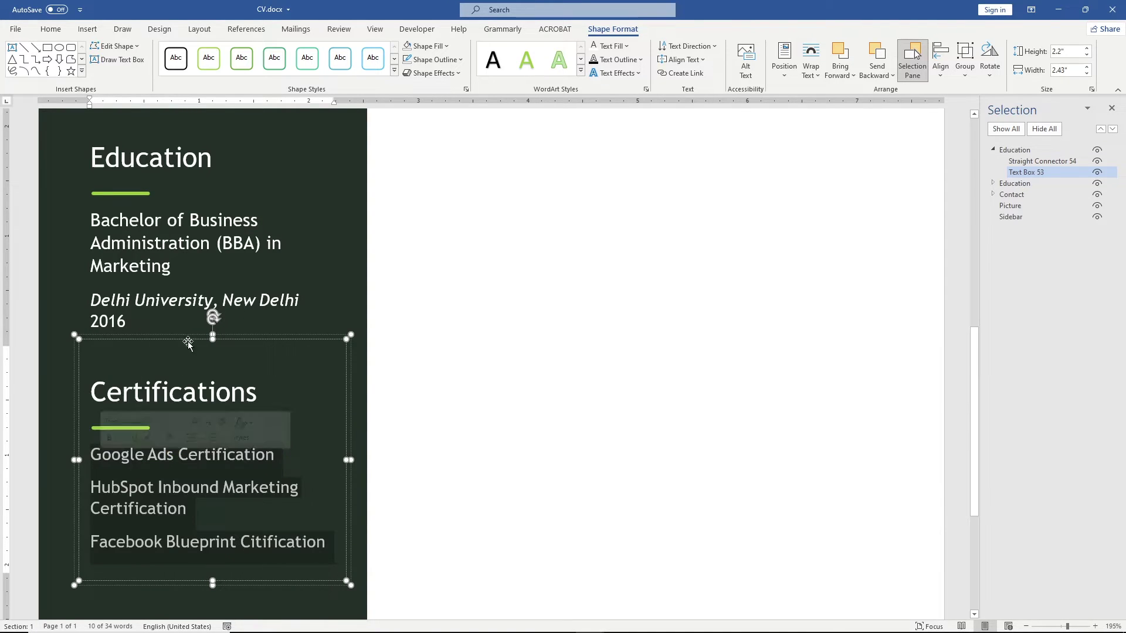
{"action": "left_click", "coordinate": [52, 30]}
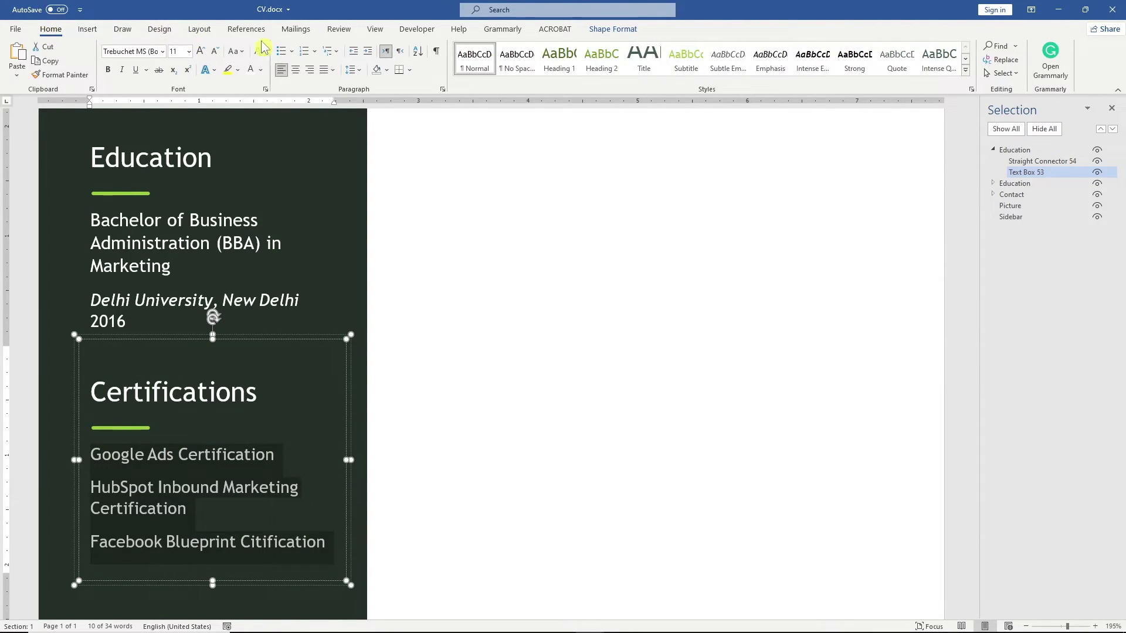
Step: Give the certification list diamond bullets, one less indent level, and 1.5 line spacing
{"action": "left_click", "coordinate": [290, 52]}
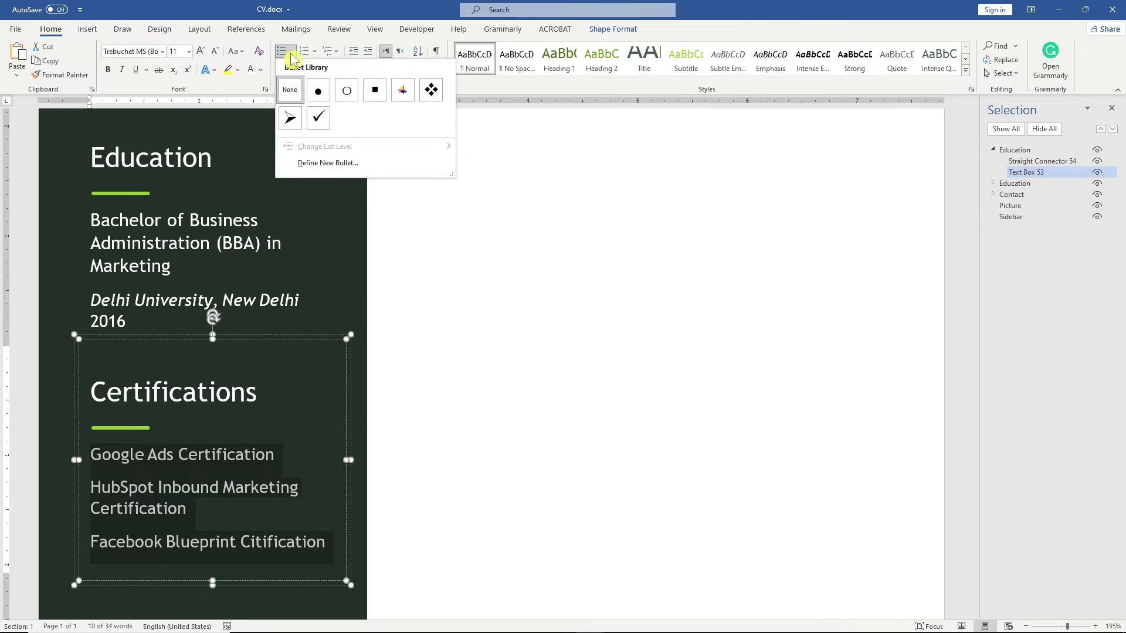
{"action": "left_click", "coordinate": [434, 93]}
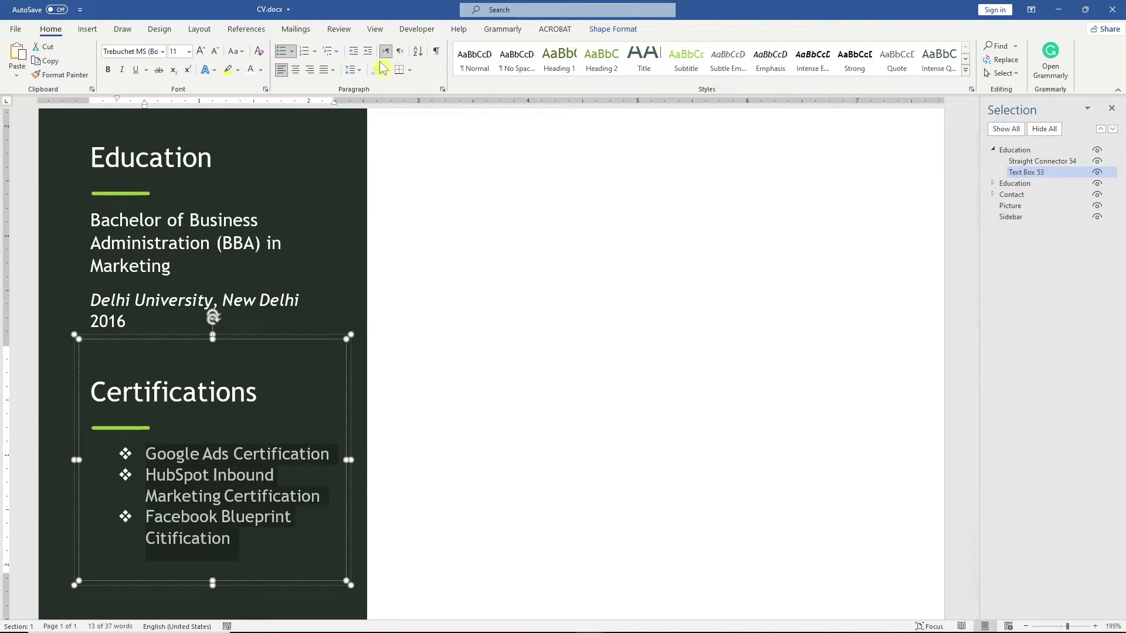
{"action": "left_click", "coordinate": [353, 53]}
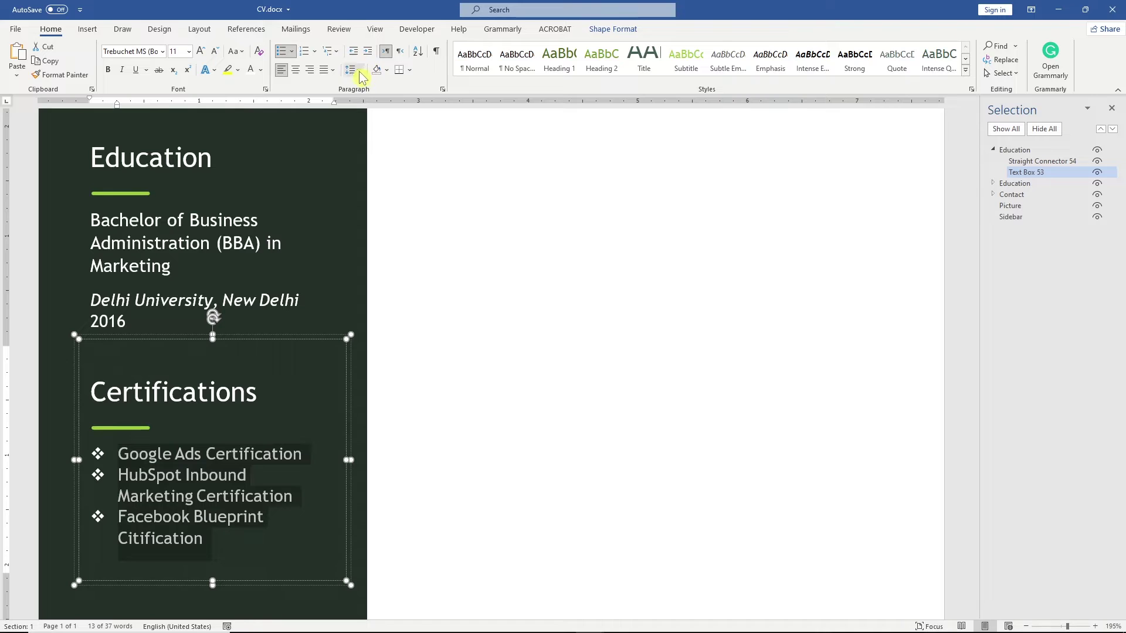
{"action": "left_click", "coordinate": [352, 69]}
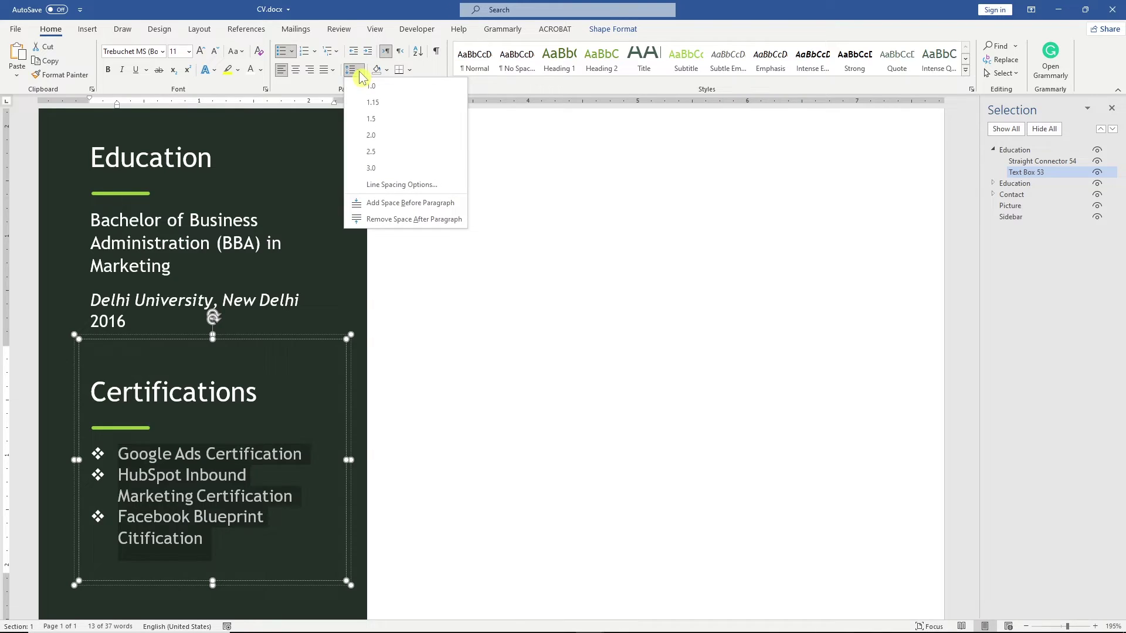
{"action": "left_click", "coordinate": [413, 118]}
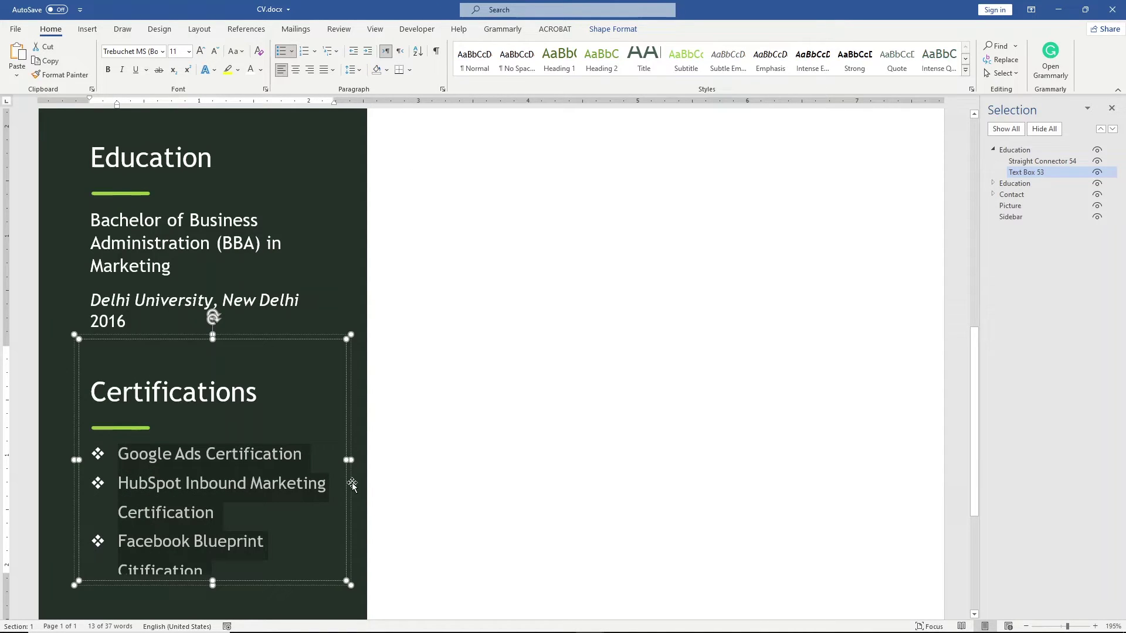
Step: Make the Certifications text box taller so the 'Citification' line shows in full
{"action": "left_click", "coordinate": [317, 576]}
{"action": "left_click", "coordinate": [306, 583]}
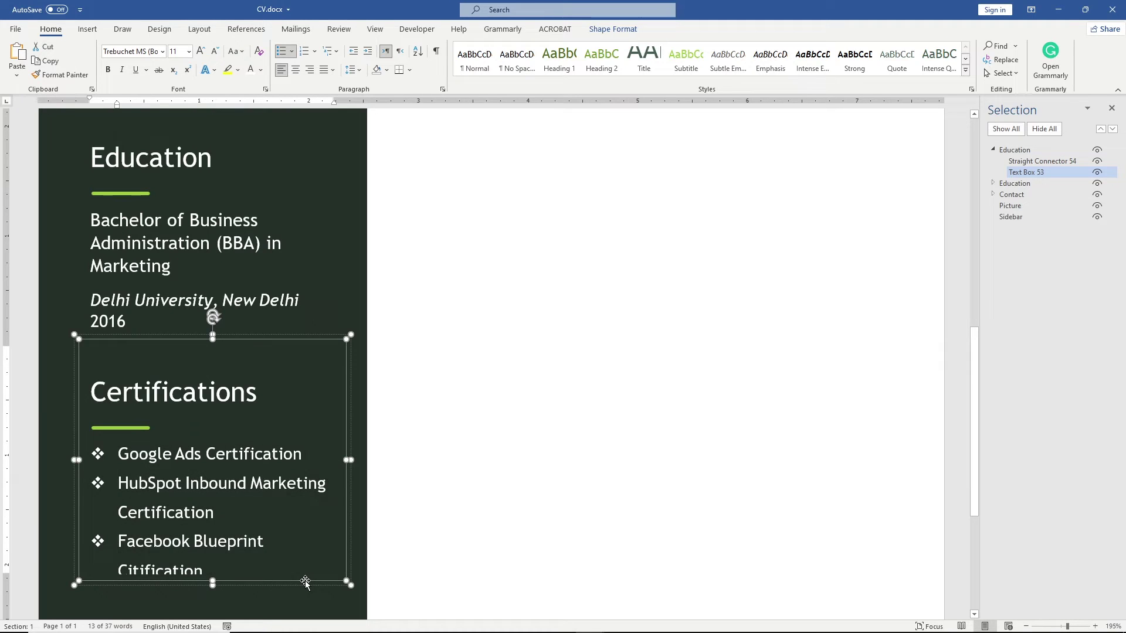
{"action": "left_click", "coordinate": [213, 581]}
{"action": "left_click_drag", "start_coordinate": [211, 580], "coordinate": [208, 594]}
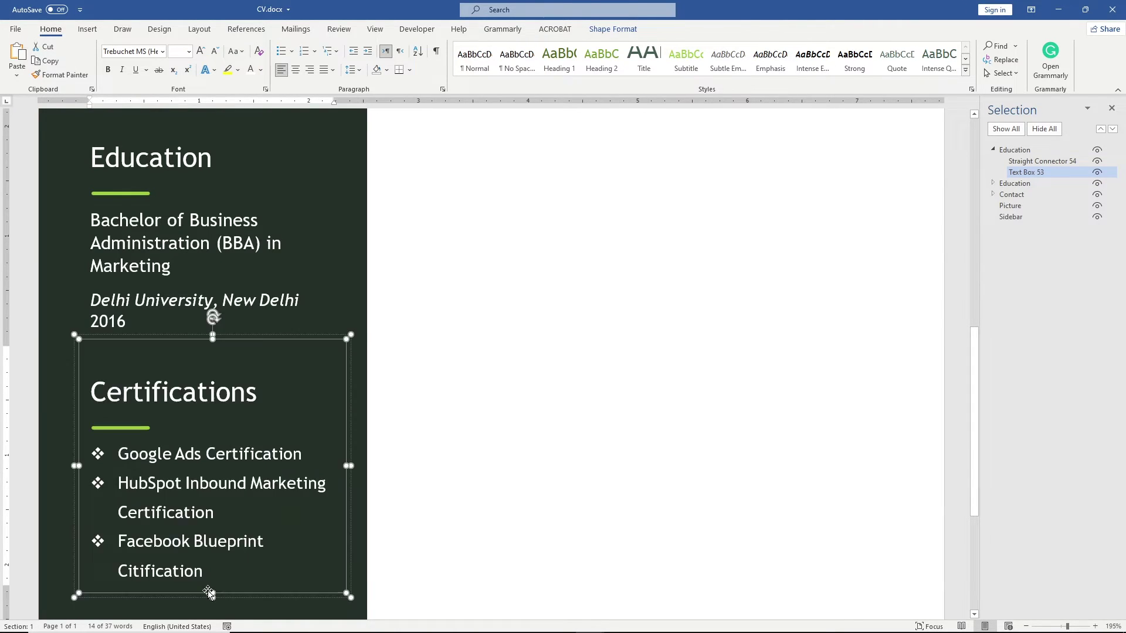
{"action": "double_click", "coordinate": [1014, 150]}
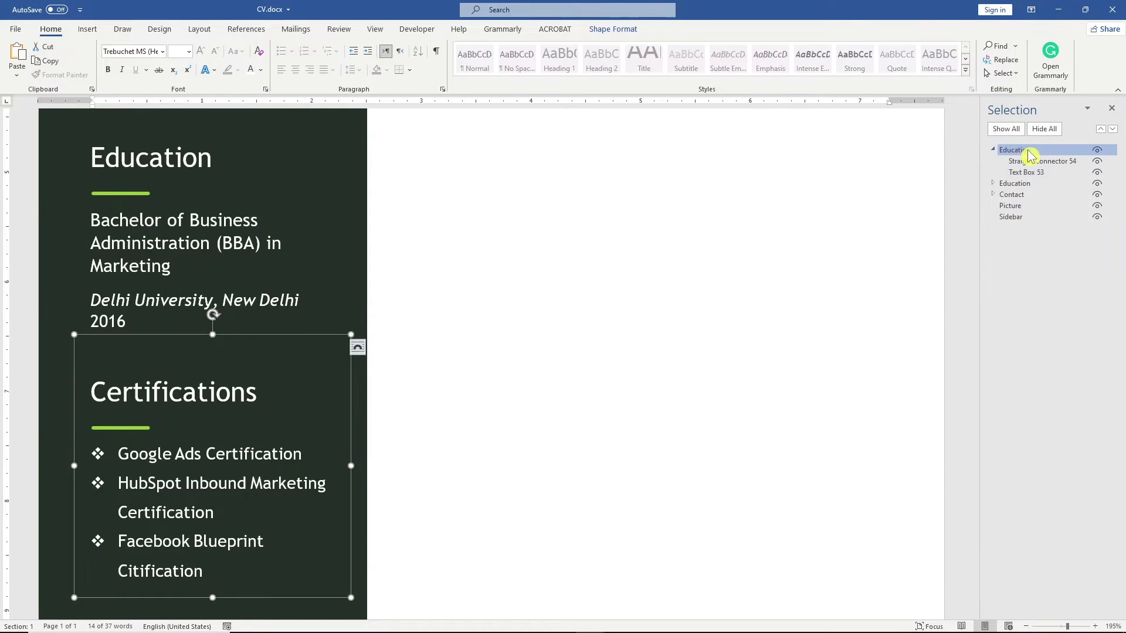
Step: Rename the top group to Certifications in the Selection pane
{"action": "type", "text": "Certifications"}
{"action": "key", "text": "Return"}
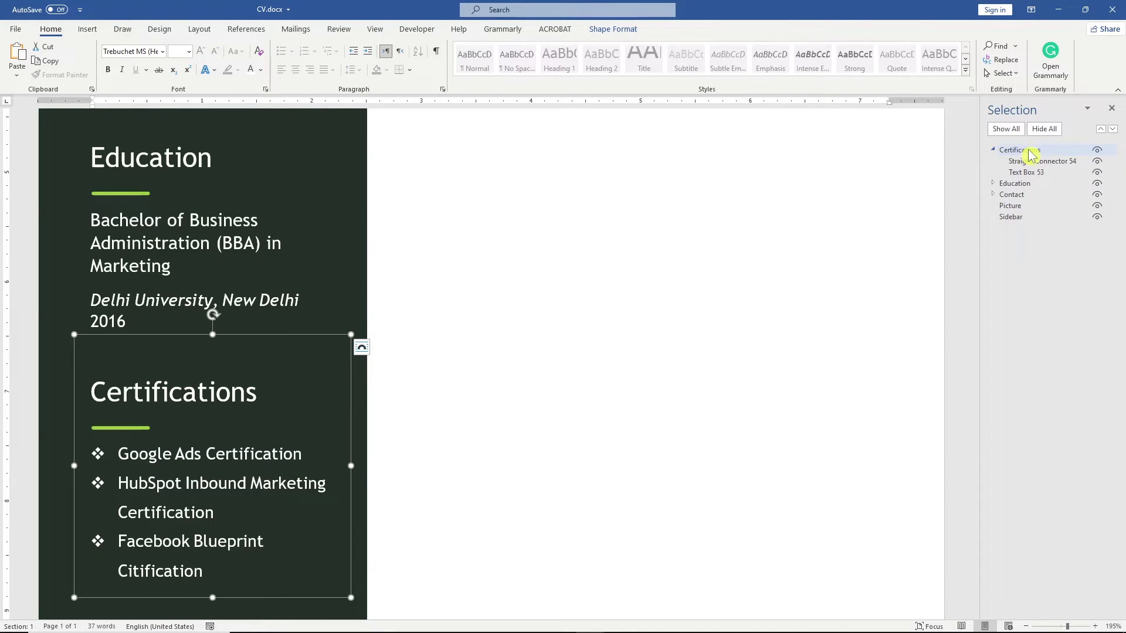
{"action": "left_click", "coordinate": [993, 150]}
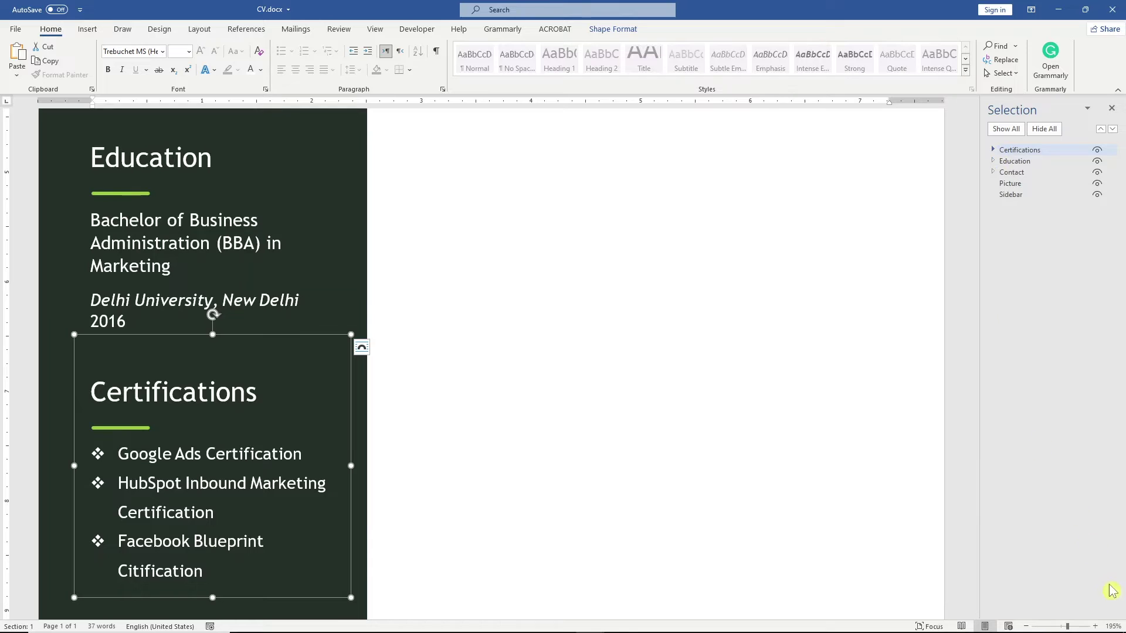
Step: Zoom to the whole page and hide the dark Sidebar shape
{"action": "left_click", "coordinate": [1111, 626]}
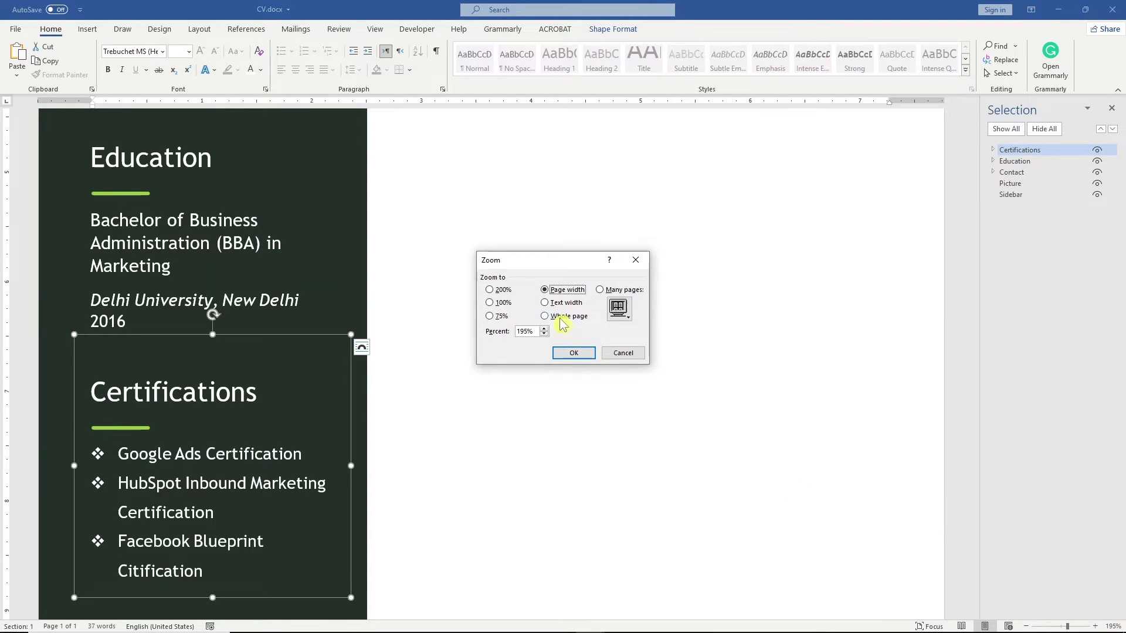
{"action": "left_click", "coordinate": [557, 317]}
{"action": "left_click", "coordinate": [584, 352]}
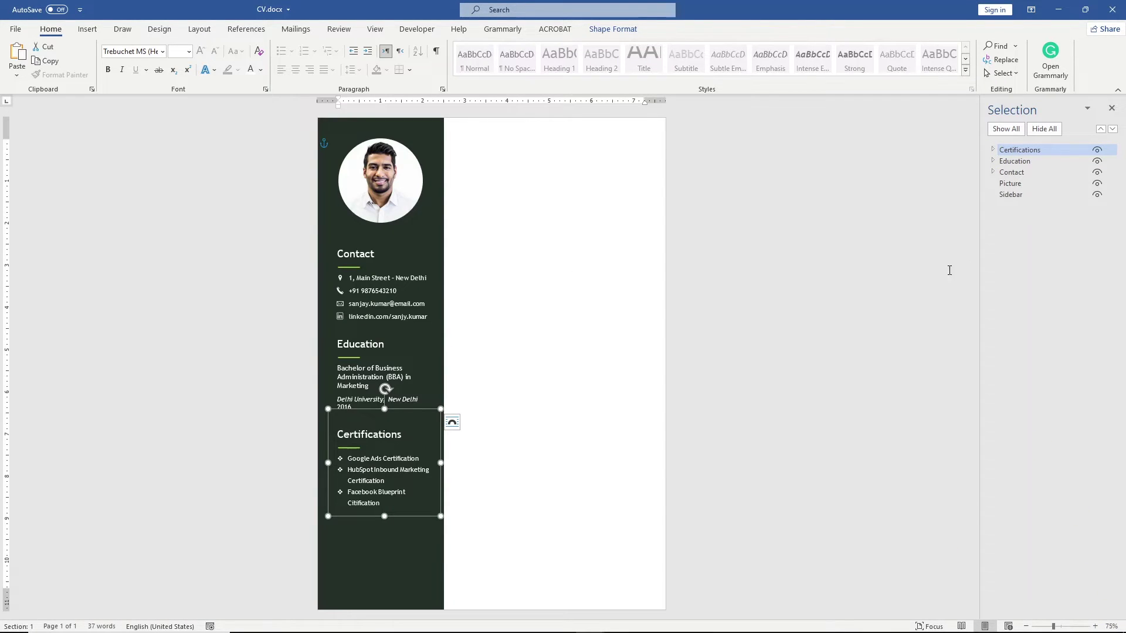
{"action": "left_click", "coordinate": [1096, 196]}
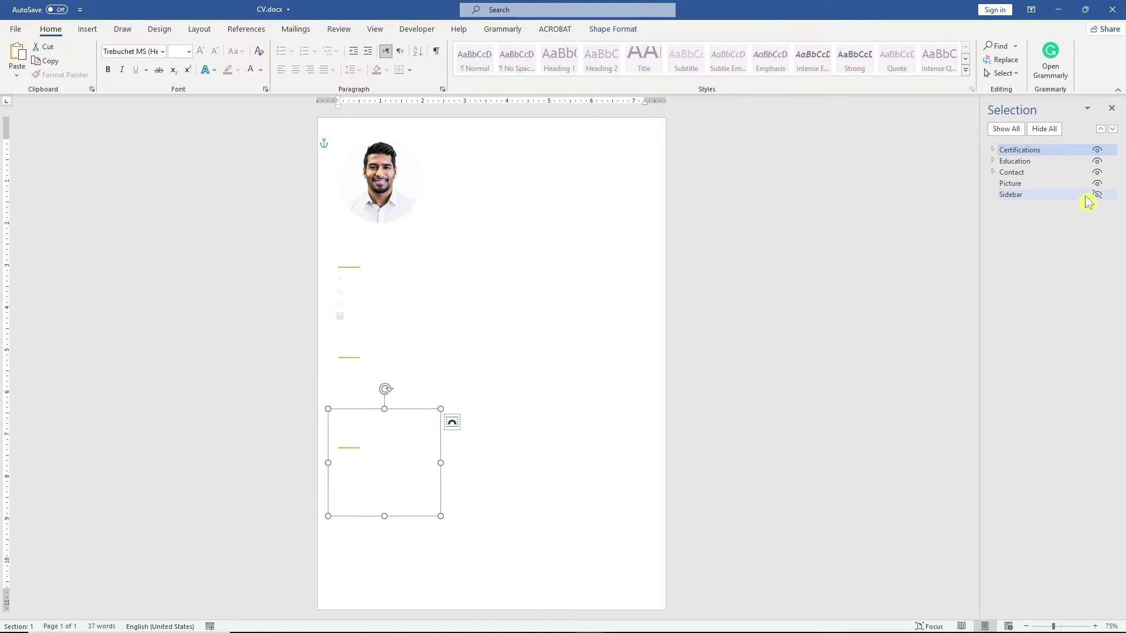
Step: Turn on page gridlines and zoom to page width
{"action": "left_click", "coordinate": [373, 32]}
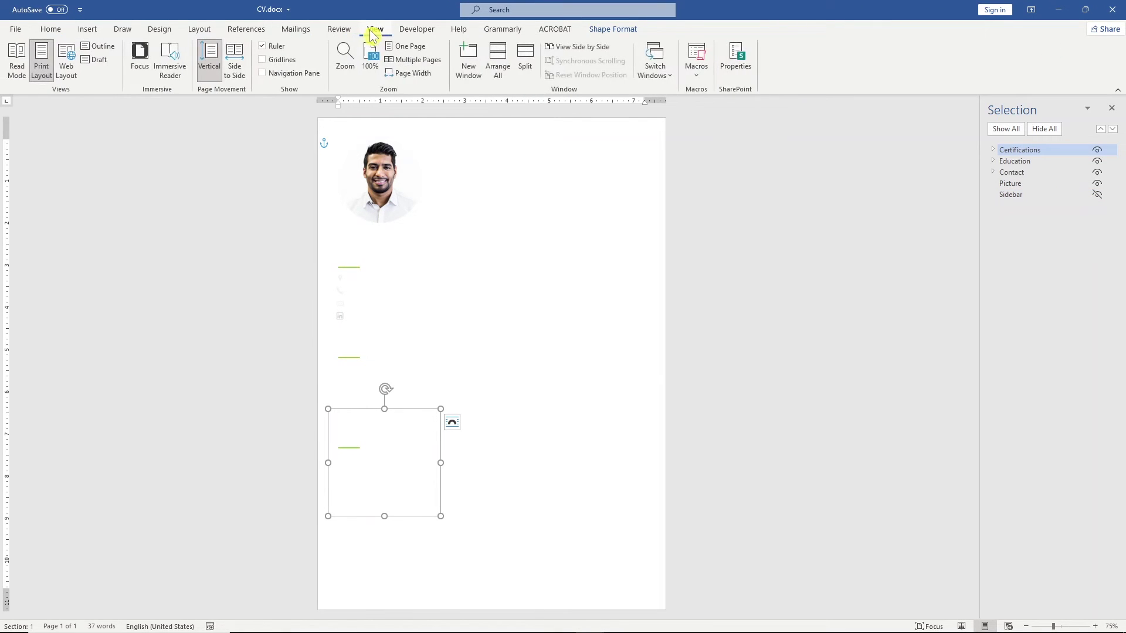
{"action": "left_click", "coordinate": [286, 66]}
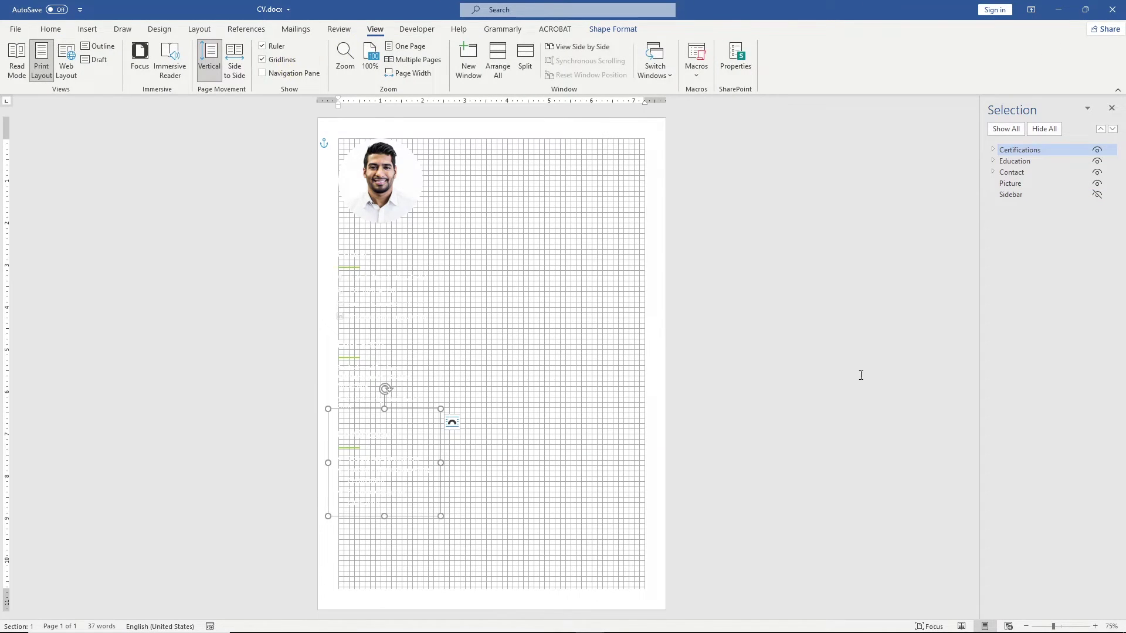
{"action": "left_click", "coordinate": [1111, 625]}
{"action": "left_click", "coordinate": [545, 315]}
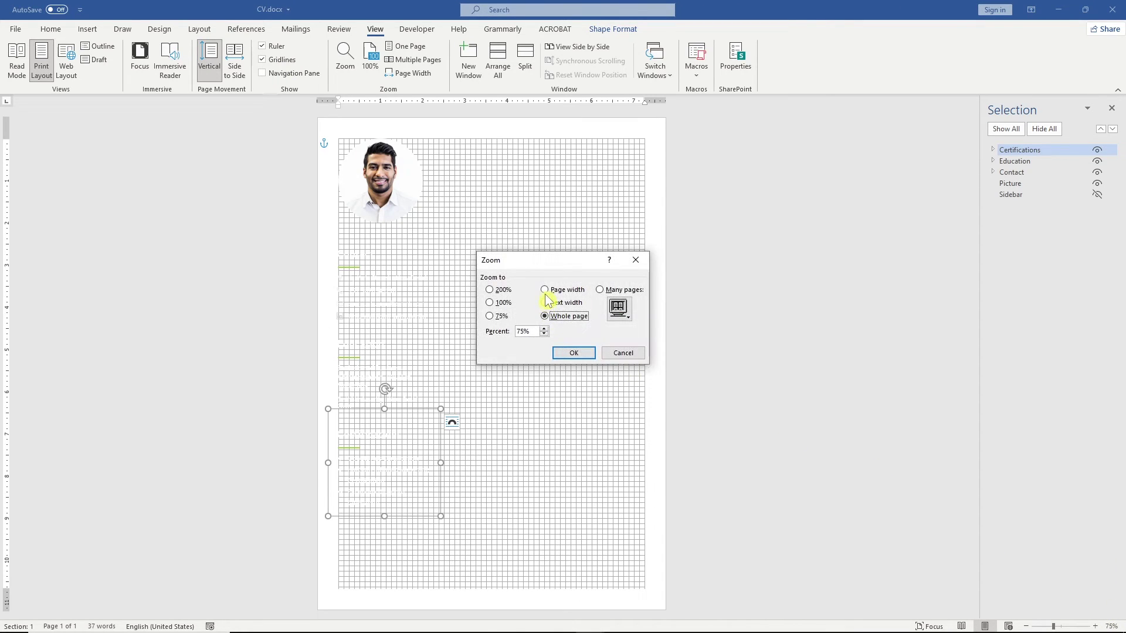
{"action": "left_click", "coordinate": [544, 290]}
{"action": "left_click", "coordinate": [570, 353]}
{"action": "left_click_drag", "start_coordinate": [978, 352], "coordinate": [958, 168]}
Step: Select the Certifications group and nudge it down toward the sidebar's bottom
{"action": "left_click", "coordinate": [237, 256]}
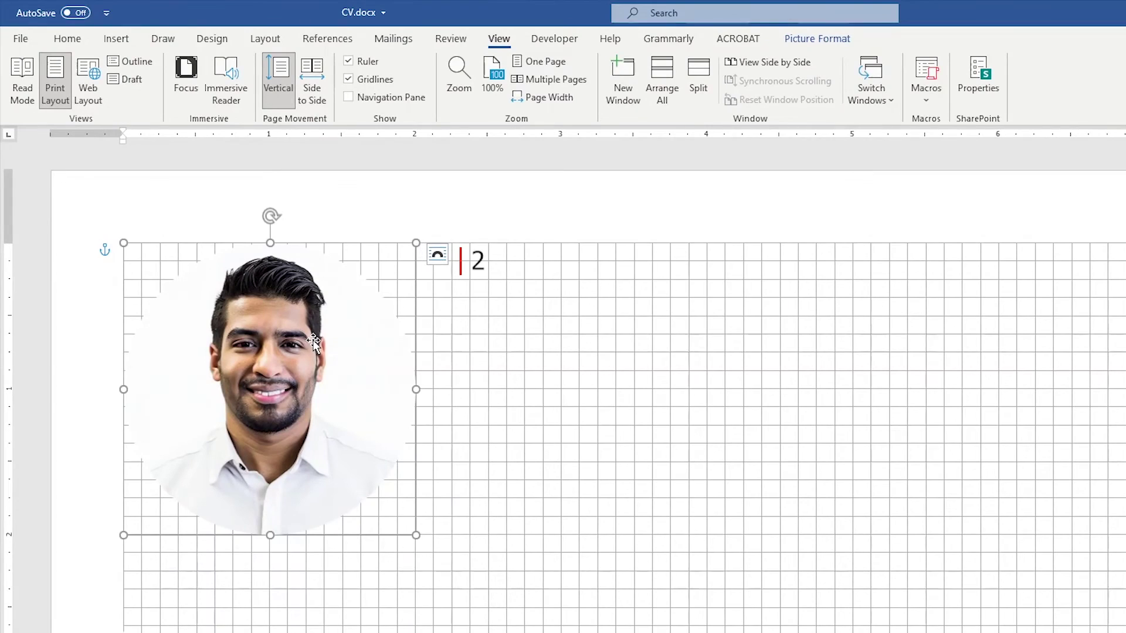
{"action": "key", "text": "alt+F10"}
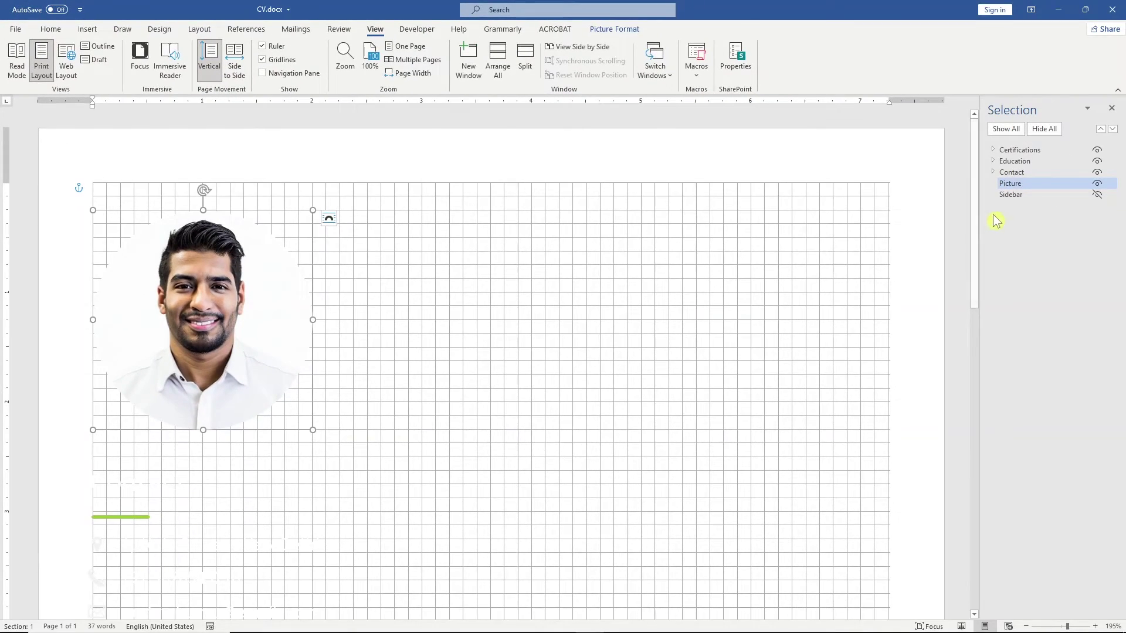
{"action": "left_click_drag", "start_coordinate": [975, 229], "coordinate": [980, 510]}
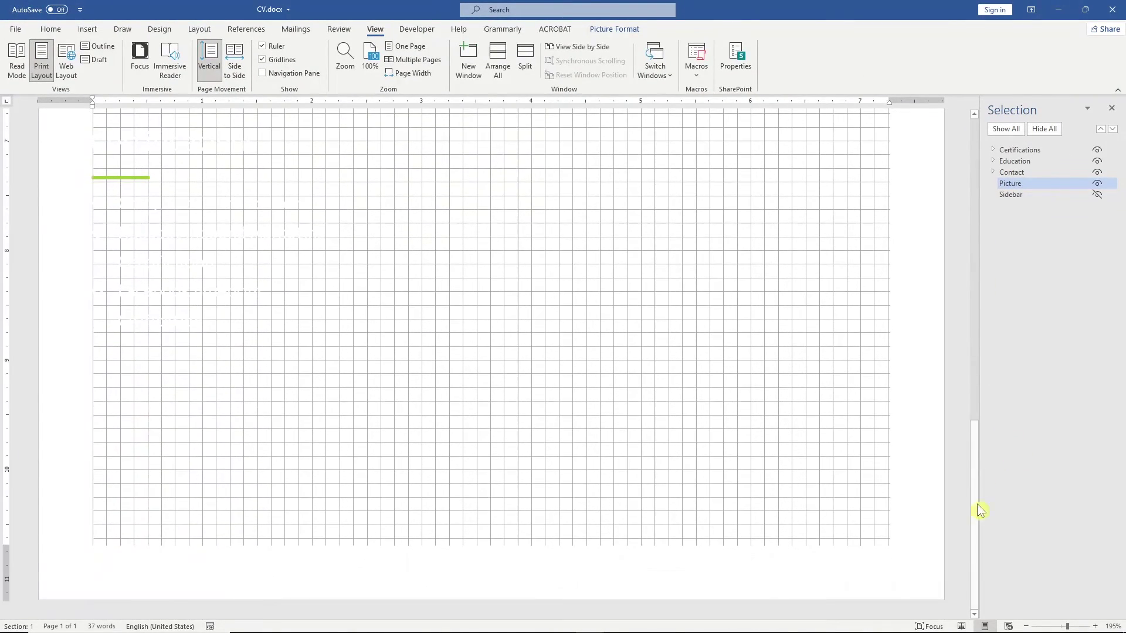
{"action": "left_click", "coordinate": [269, 261]}
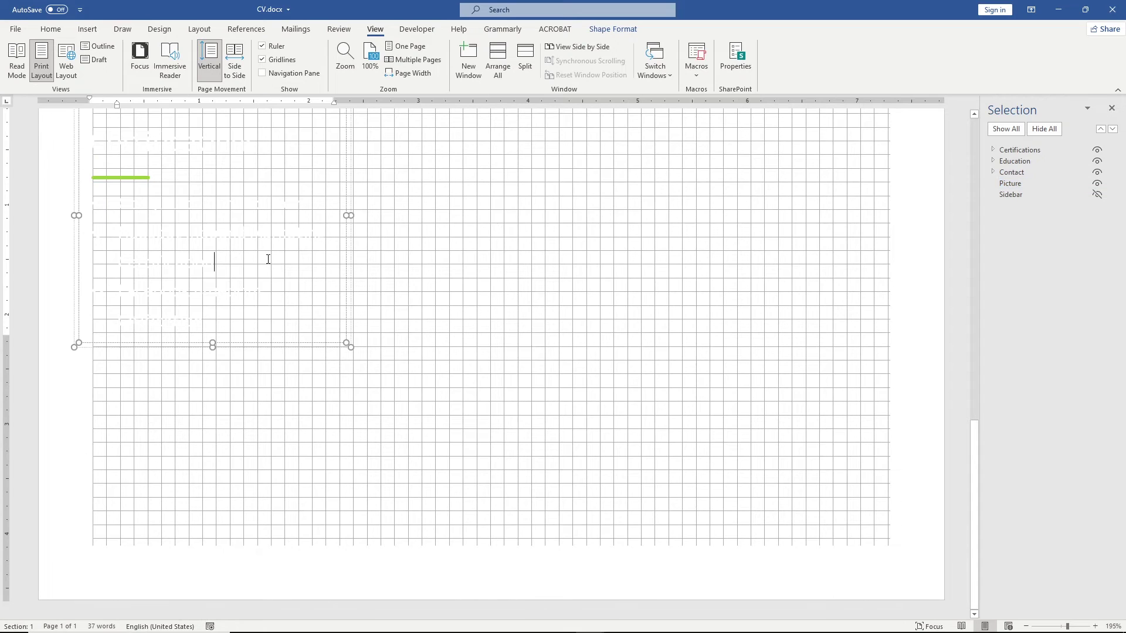
{"action": "left_click", "coordinate": [267, 343]}
{"action": "key", "text": "Down"}
{"action": "key", "text": "Down"}
{"action": "key", "text": "Down"}
{"action": "key", "text": "Down"}
{"action": "key", "text": "Down"}
{"action": "key", "text": "Down"}
{"action": "key", "text": "Down"}
{"action": "key", "text": "Down"}
{"action": "key", "text": "Down"}
{"action": "key", "text": "Down"}
{"action": "key", "text": "Down"}
{"action": "key", "text": "Down"}
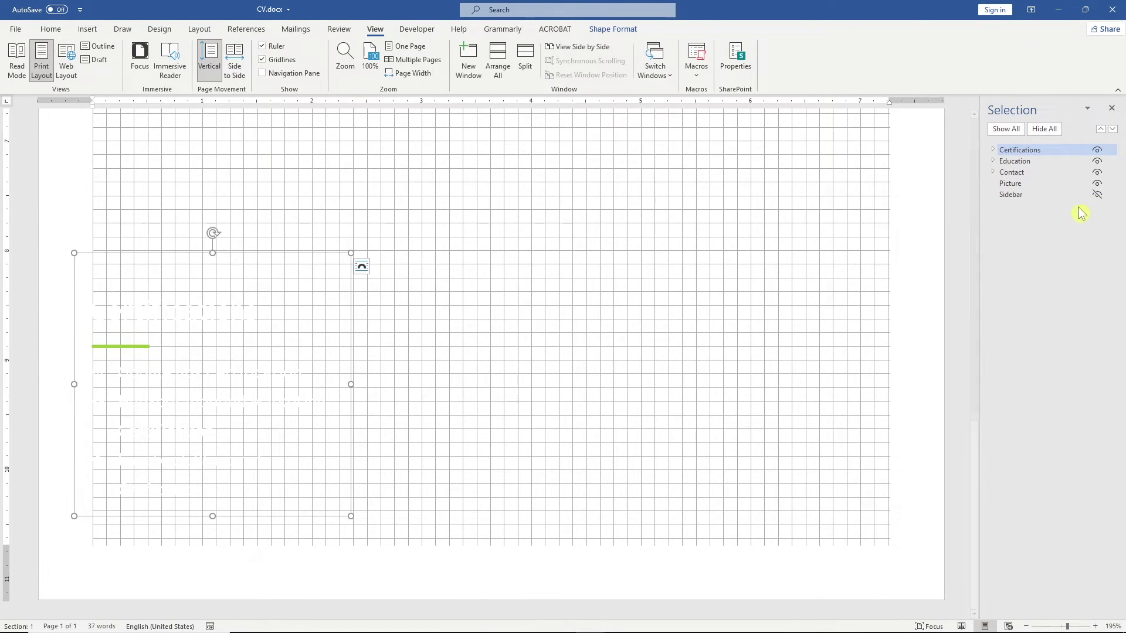
Step: Make the dark Sidebar visible again and zoom to the whole page
{"action": "left_click", "coordinate": [1097, 194]}
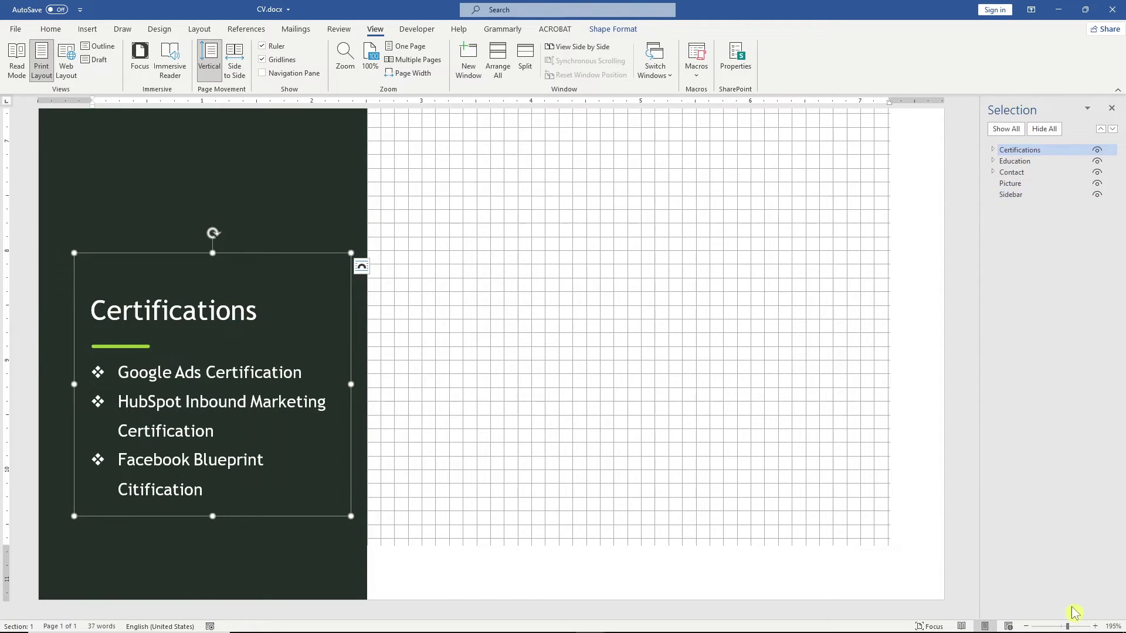
{"action": "left_click", "coordinate": [1112, 626]}
{"action": "left_click", "coordinate": [541, 317]}
{"action": "left_click", "coordinate": [572, 355]}
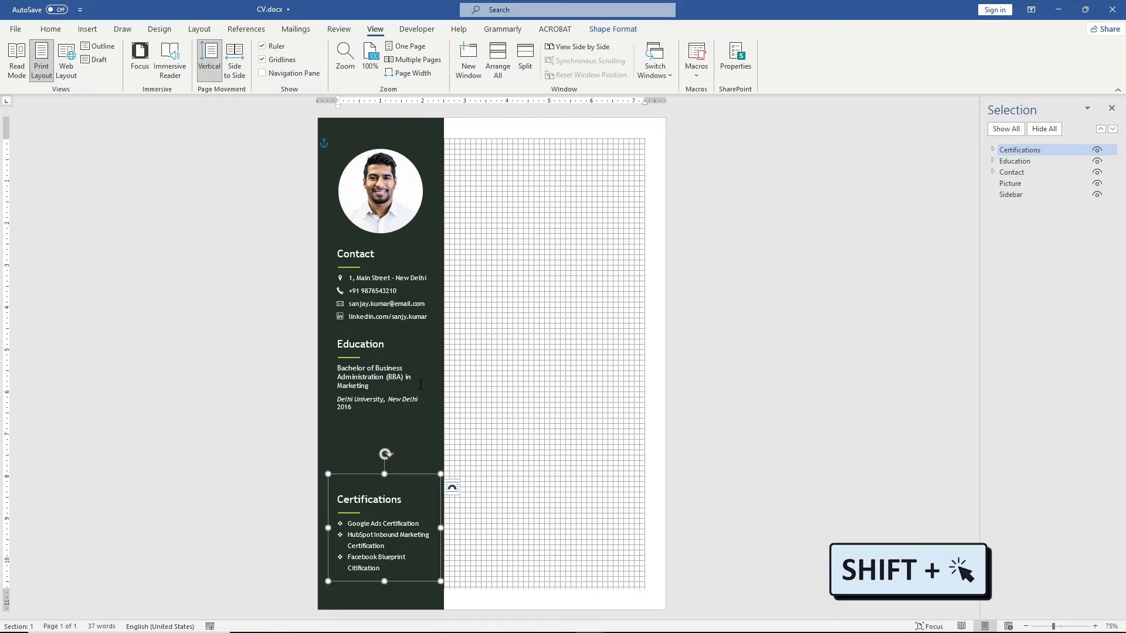
Step: Select the photo, Contact, Education and Certifications sections and distribute them vertically
{"action": "left_click", "coordinate": [413, 363], "text": "shift"}
{"action": "left_click", "coordinate": [416, 290], "text": "shift"}
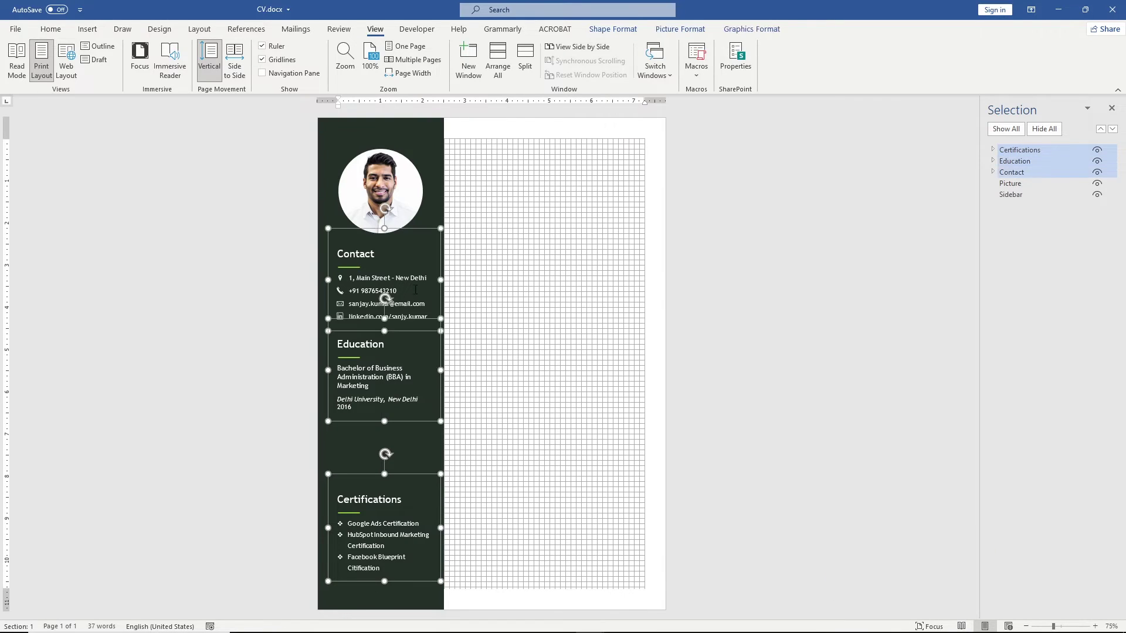
{"action": "left_click", "coordinate": [407, 200], "text": "shift"}
{"action": "left_click", "coordinate": [751, 30]}
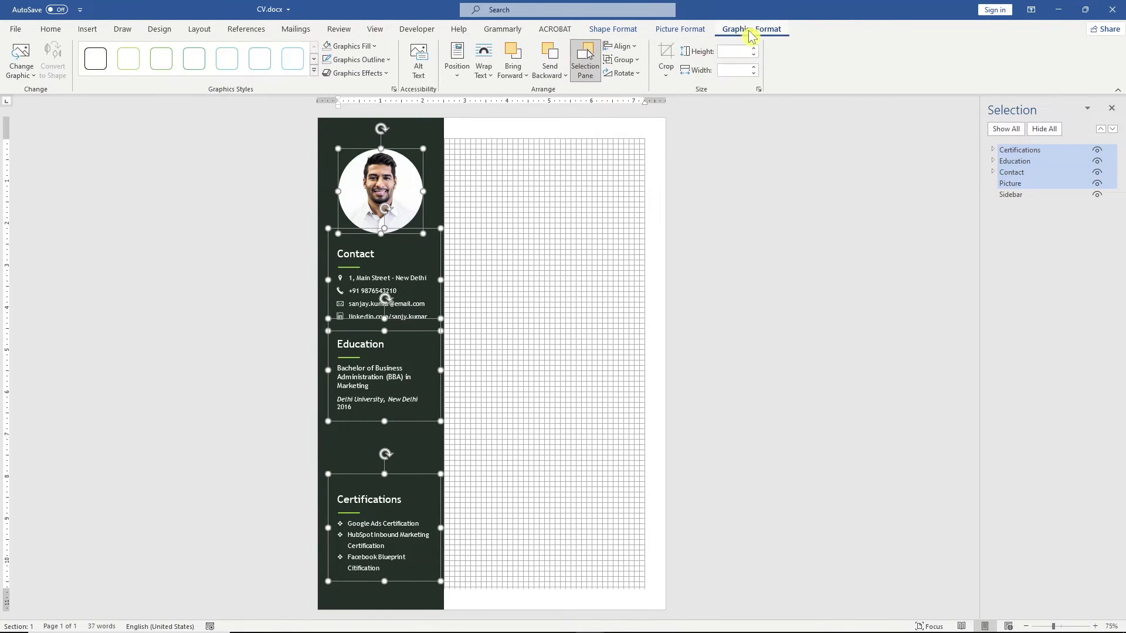
{"action": "left_click", "coordinate": [620, 46]}
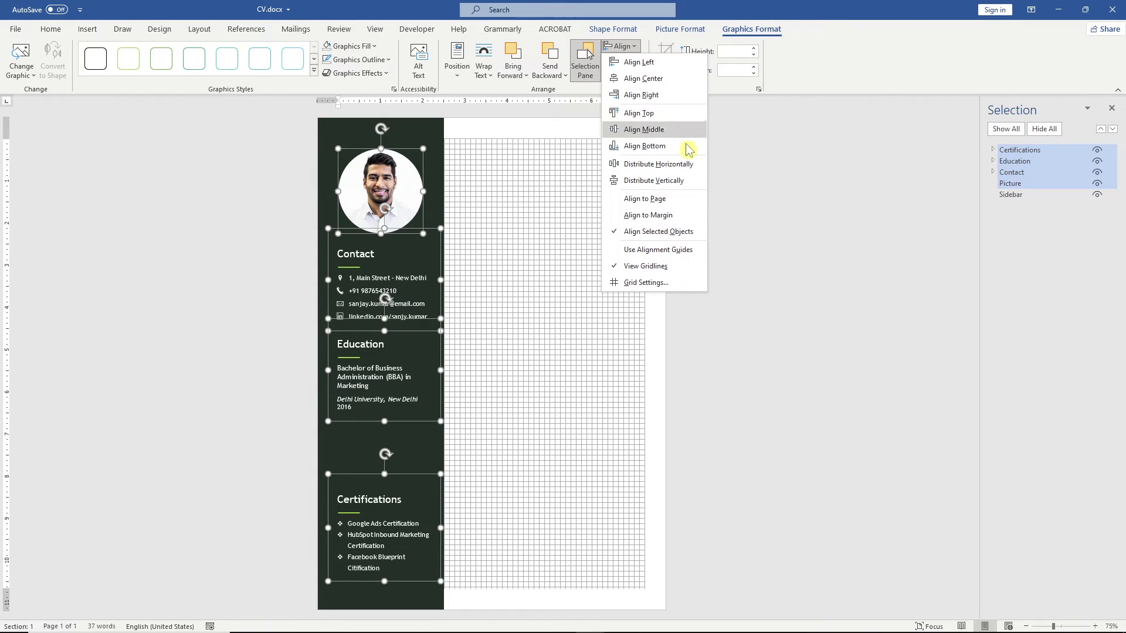
{"action": "left_click", "coordinate": [692, 186]}
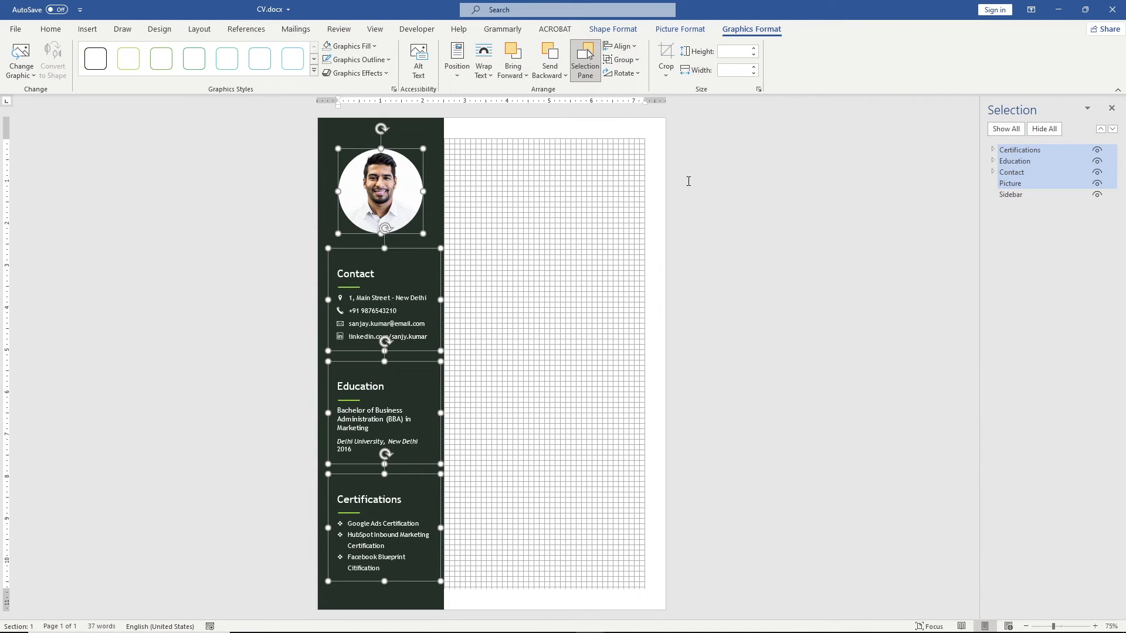
{"action": "left_click", "coordinate": [688, 181]}
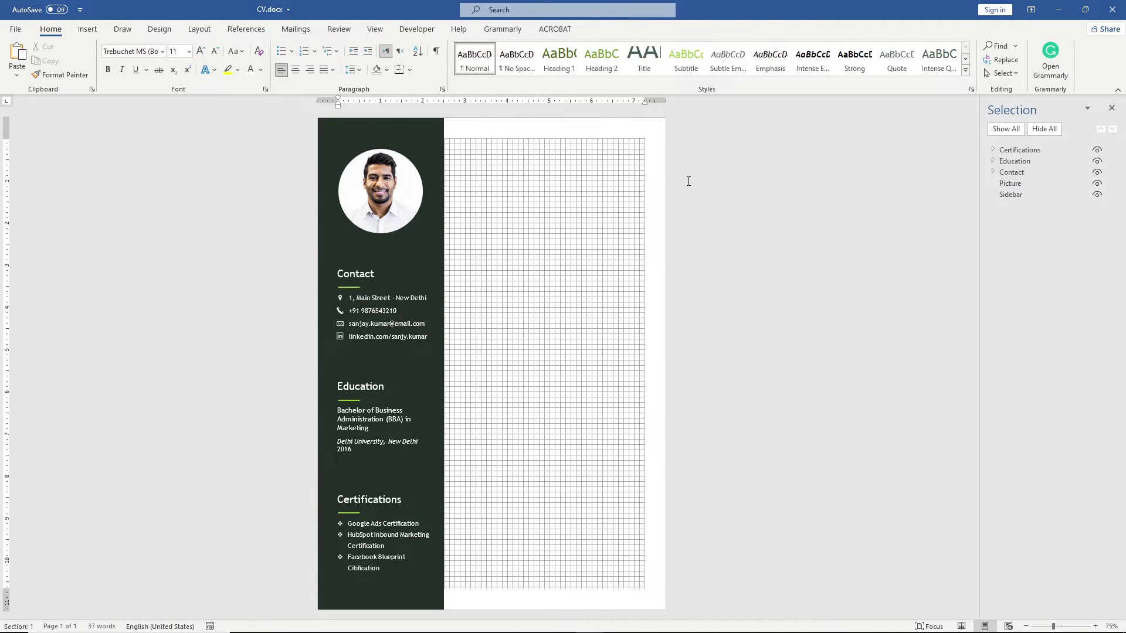
Step: Zoom to page width and choose Draw Text Box from Insert > Text Box
{"action": "left_click", "coordinate": [1111, 626]}
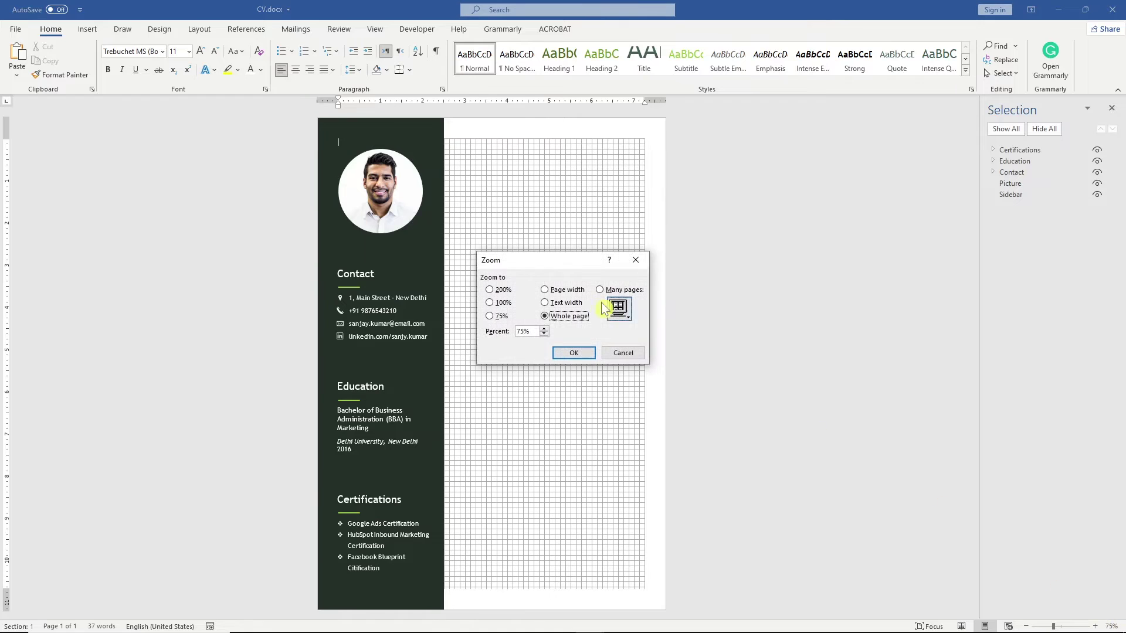
{"action": "left_click", "coordinate": [545, 290]}
{"action": "left_click", "coordinate": [573, 353]}
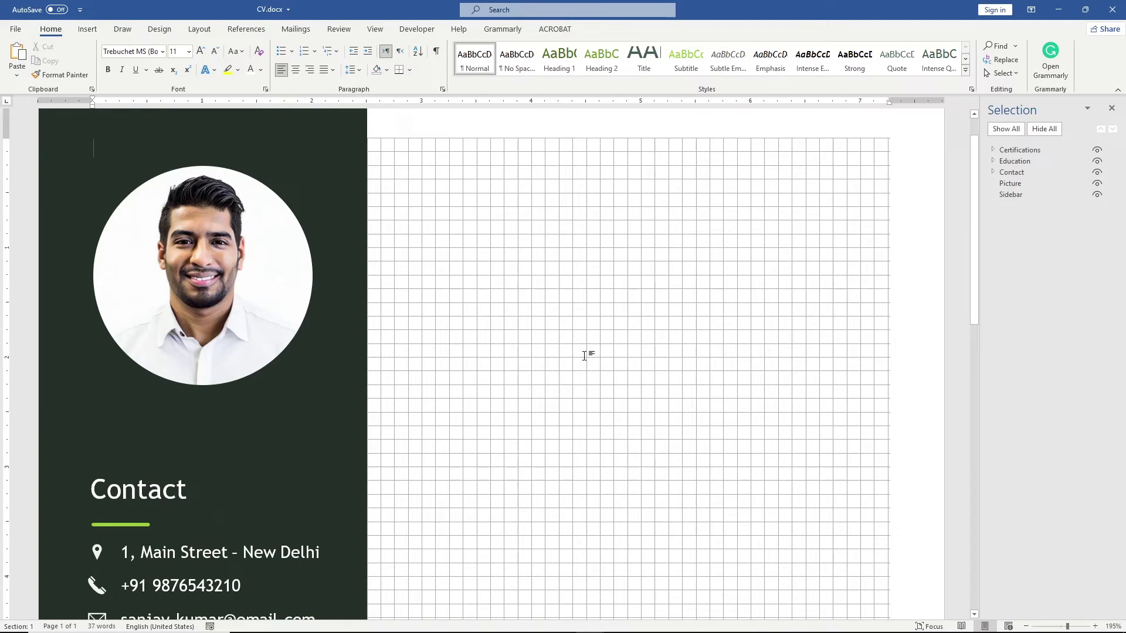
{"action": "left_click", "coordinate": [88, 29]}
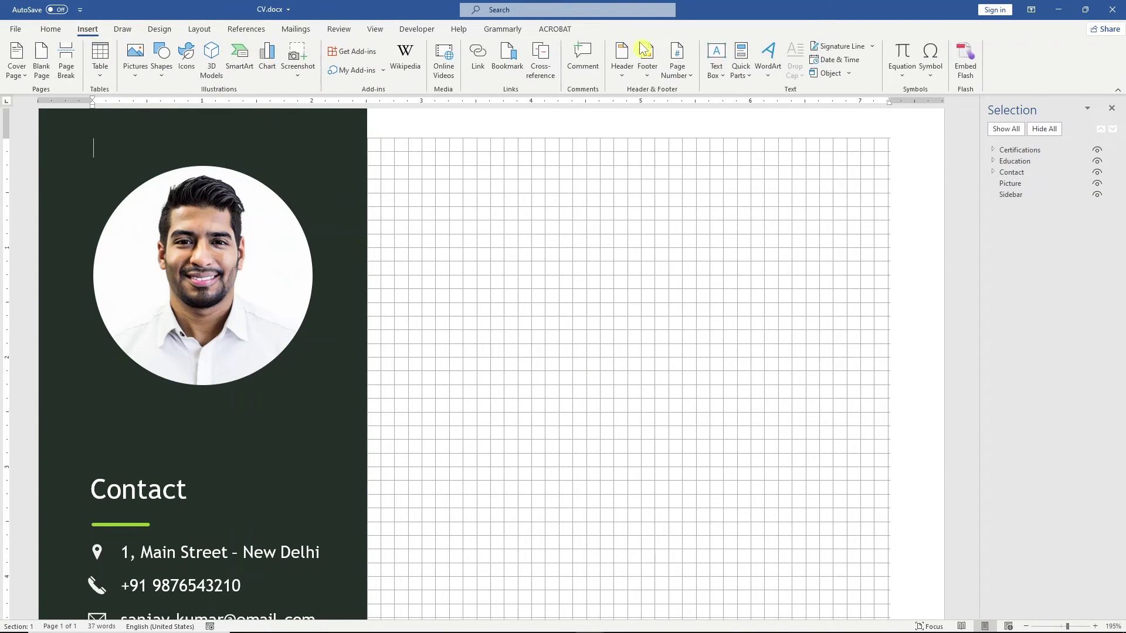
{"action": "left_click", "coordinate": [716, 65]}
{"action": "left_click", "coordinate": [833, 441]}
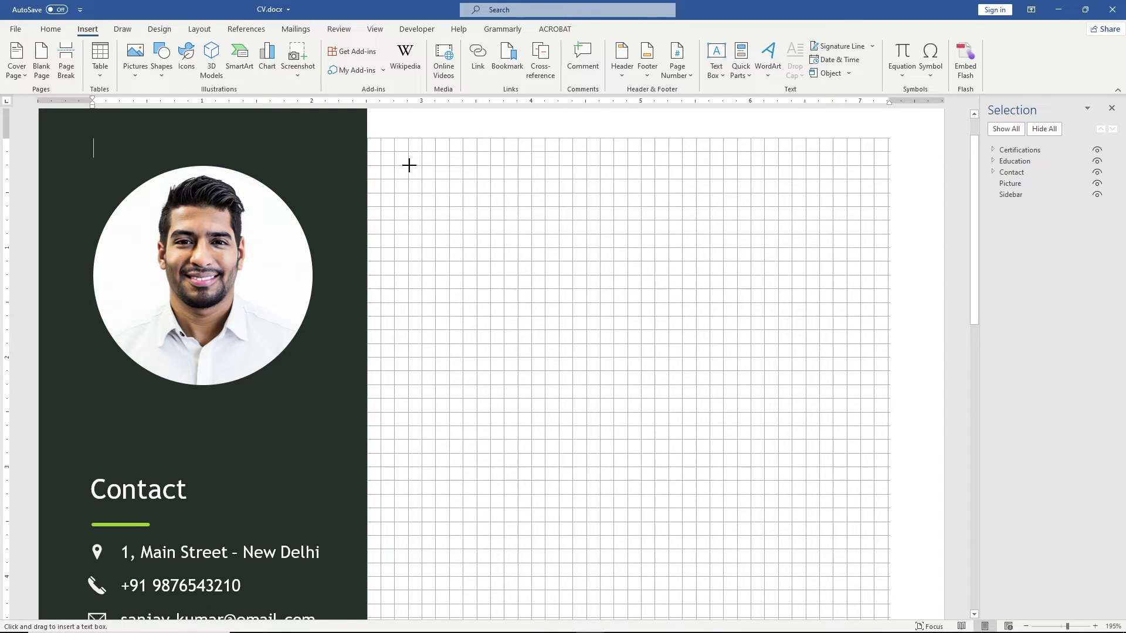
Step: Draw a header text box with the candidate's name above 'Digital Marketer'
{"action": "left_click_drag", "start_coordinate": [409, 166], "coordinate": [888, 263]}
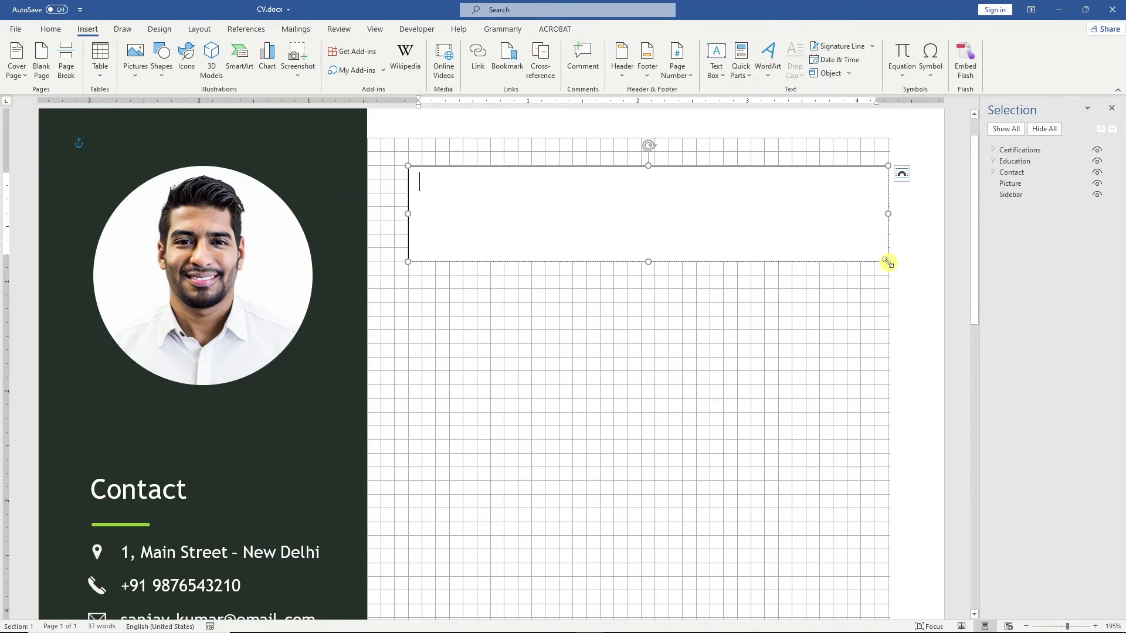
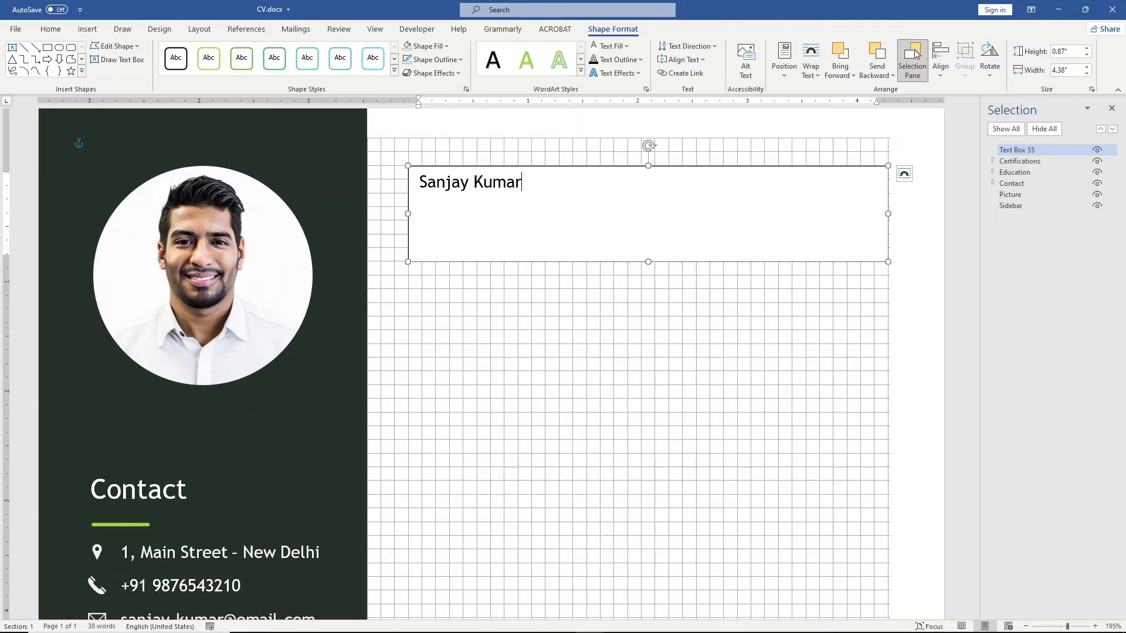
{"action": "key", "text": "Return"}
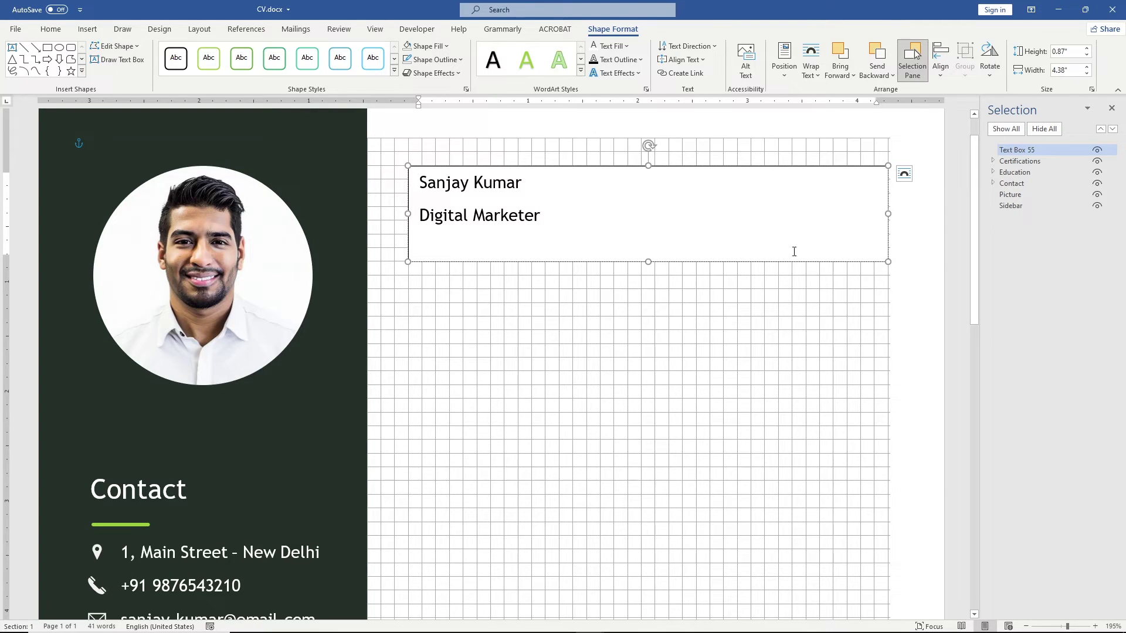
Step: Apply the Title style to the name and Subtitle style to 'Digital Marketer'
{"action": "left_click", "coordinate": [51, 30]}
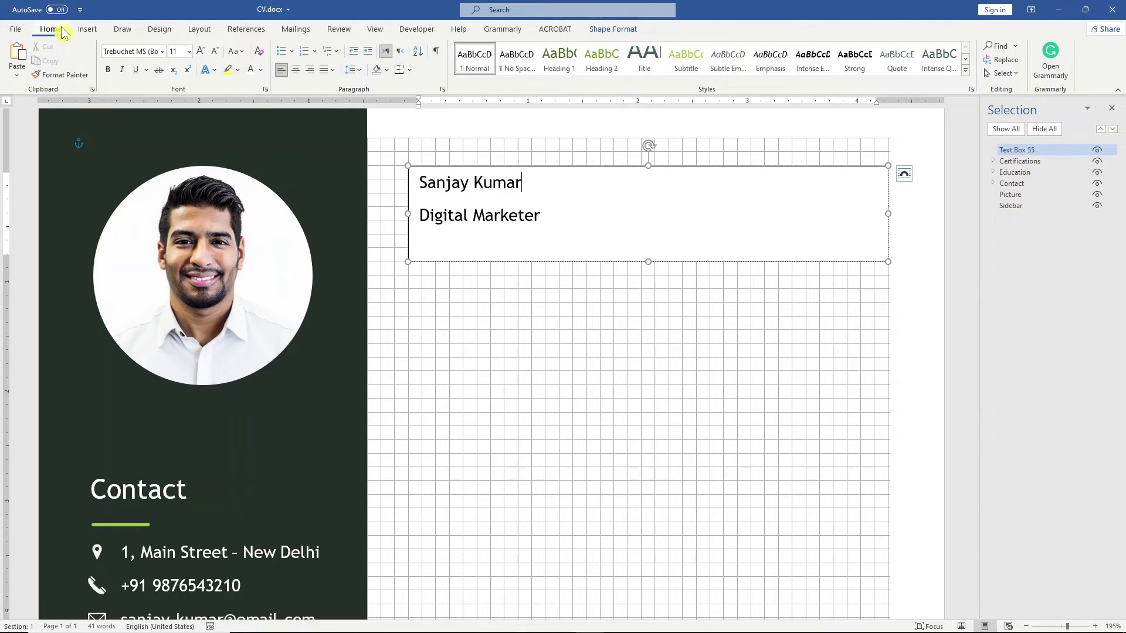
{"action": "left_click", "coordinate": [644, 57]}
{"action": "left_click", "coordinate": [547, 242]}
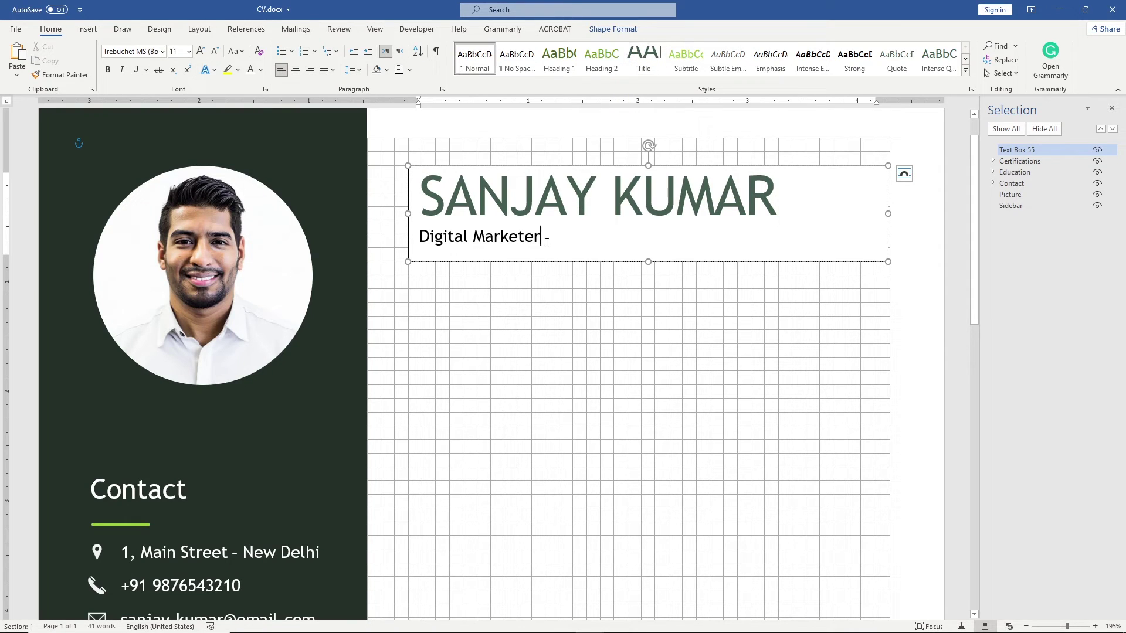
{"action": "left_click", "coordinate": [687, 57]}
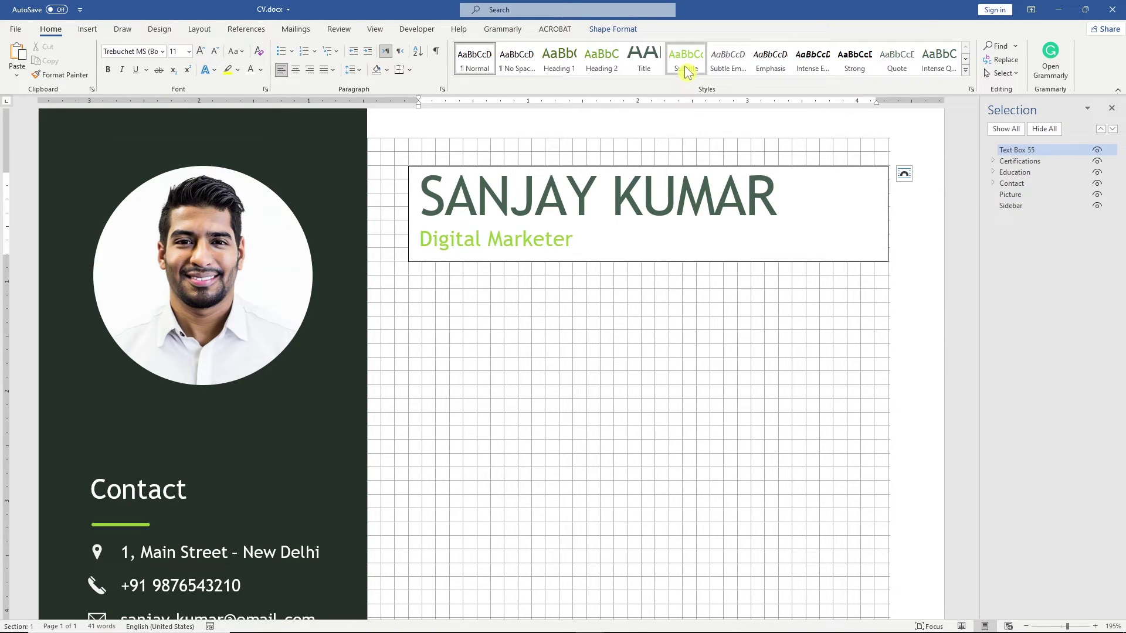
Step: Set the header box to No Fill and No Outline
{"action": "left_click", "coordinate": [613, 29]}
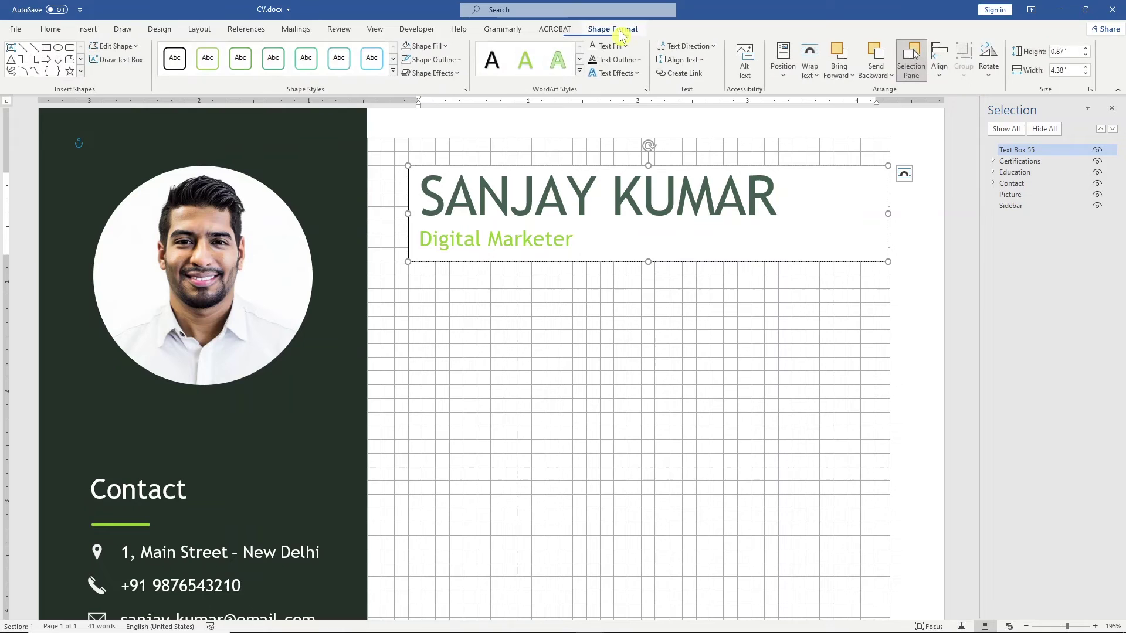
{"action": "left_click", "coordinate": [426, 46]}
{"action": "left_click", "coordinate": [455, 176]}
{"action": "left_click", "coordinate": [434, 60]}
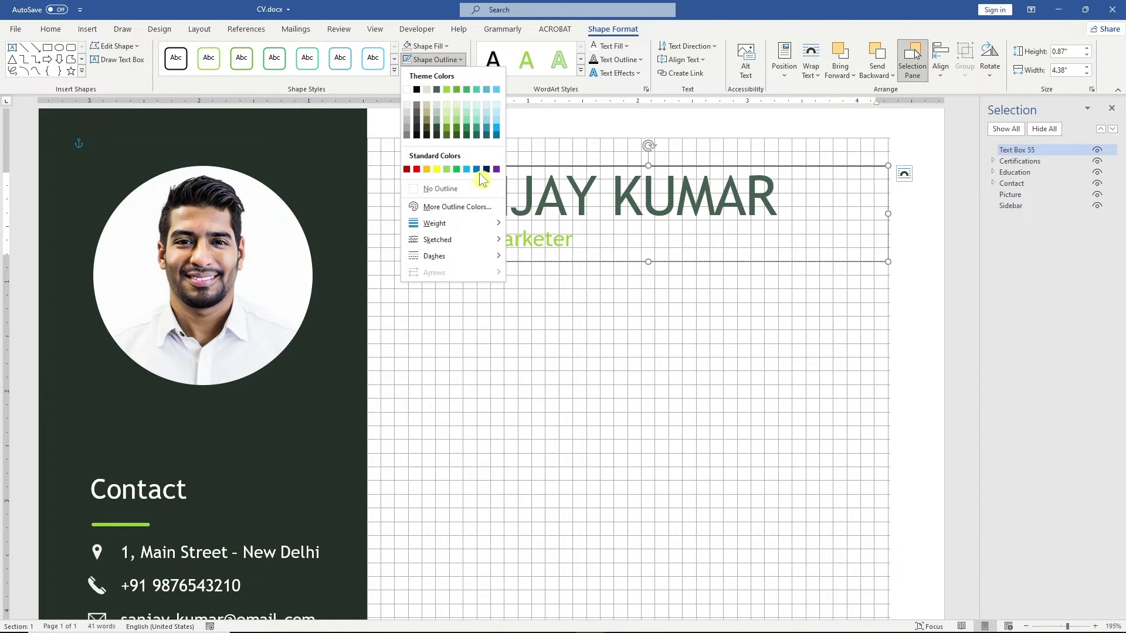
{"action": "left_click", "coordinate": [480, 185]}
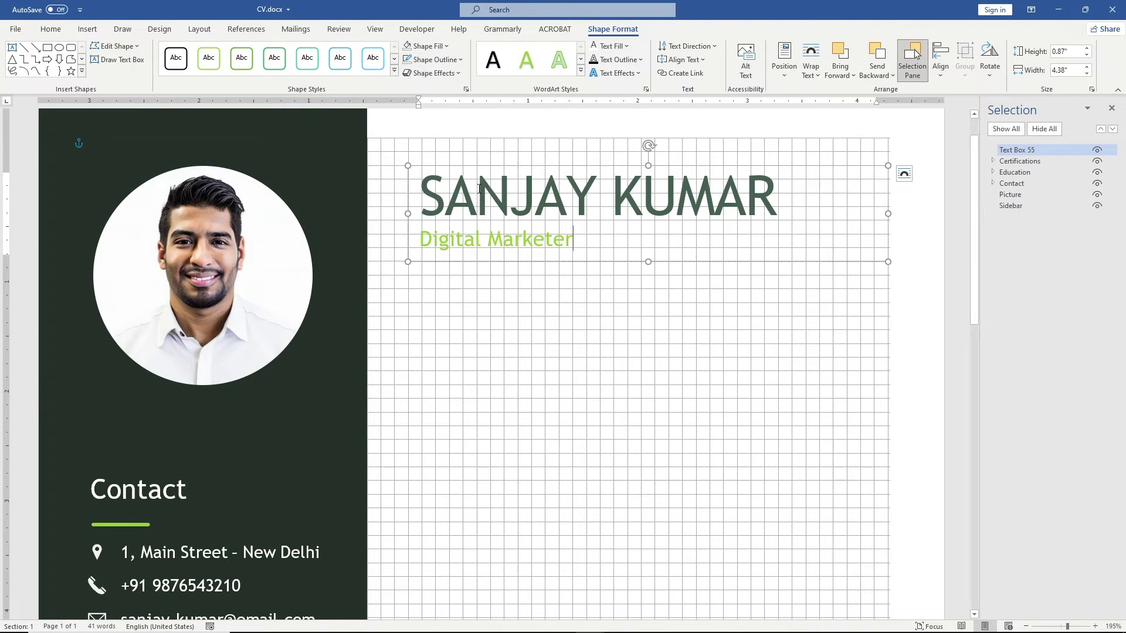
Step: Rename the header box 'Title' in the Selection Pane
{"action": "double_click", "coordinate": [1020, 150]}
{"action": "type", "text": "Title"}
{"action": "left_click", "coordinate": [1031, 154]}
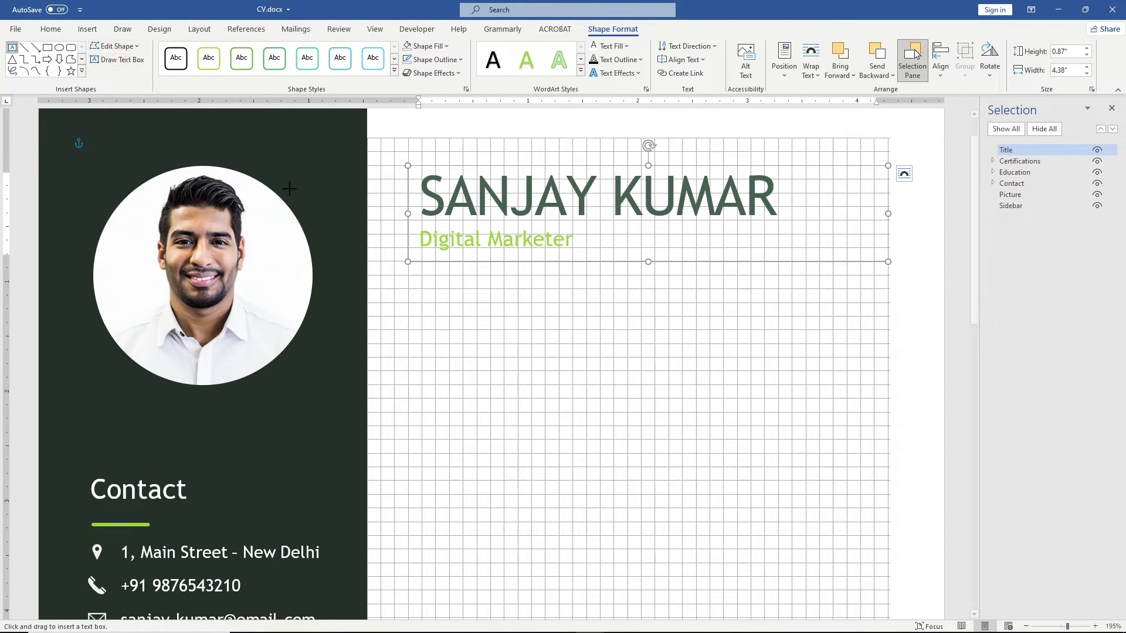
Step: Draw a second text box below the header with no fill and no outline
{"action": "mouse_move", "coordinate": [408, 287]}
{"action": "left_mouse_down"}
{"action": "mouse_move", "coordinate": [513, 311]}
{"action": "mouse_move", "coordinate": [784, 434]}
{"action": "mouse_move", "coordinate": [889, 452]}
{"action": "left_mouse_up"}
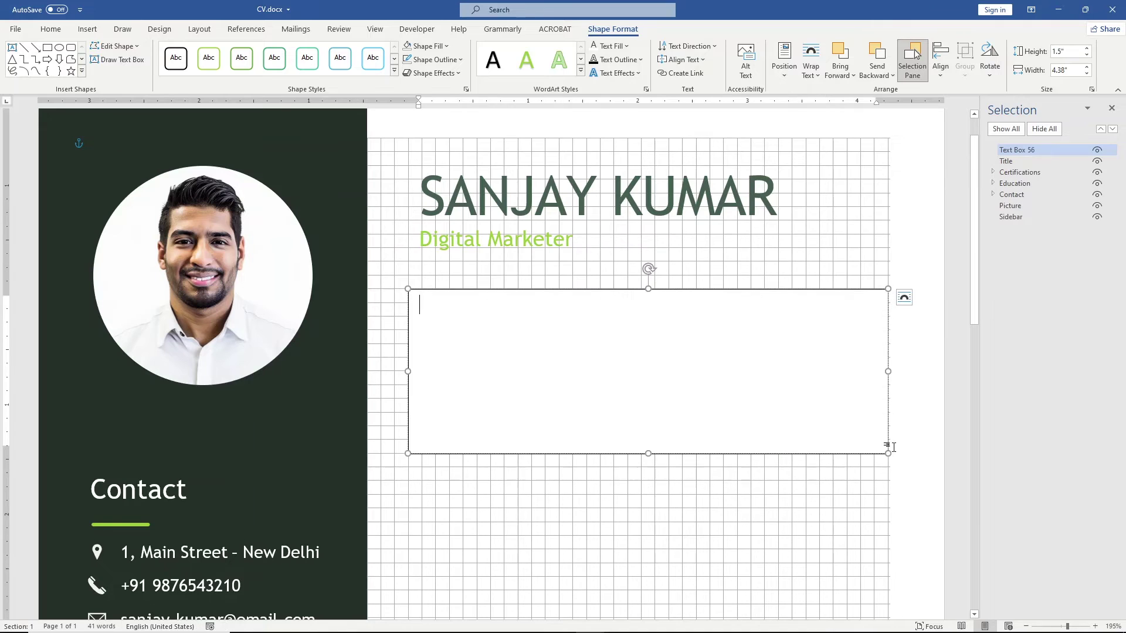
{"action": "left_click", "coordinate": [428, 45]}
{"action": "left_click", "coordinate": [439, 175]}
{"action": "left_click", "coordinate": [433, 59]}
{"action": "left_click", "coordinate": [440, 189]}
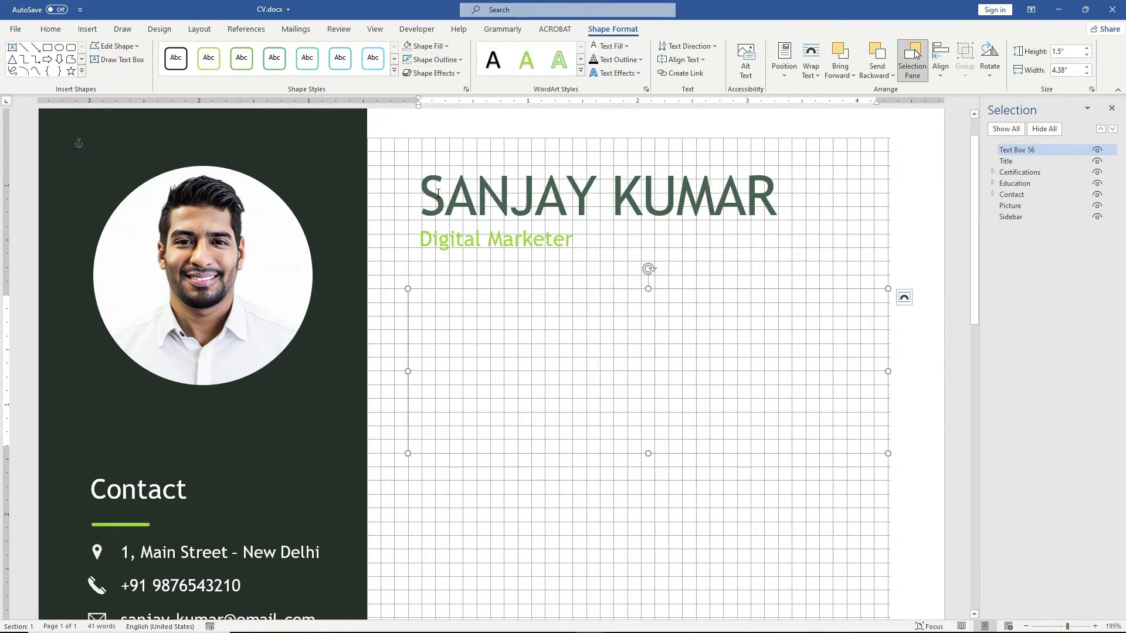
Step: Type 'Profile' in the new box and give it the Heading 1 style
{"action": "type", "text": "Profile"}
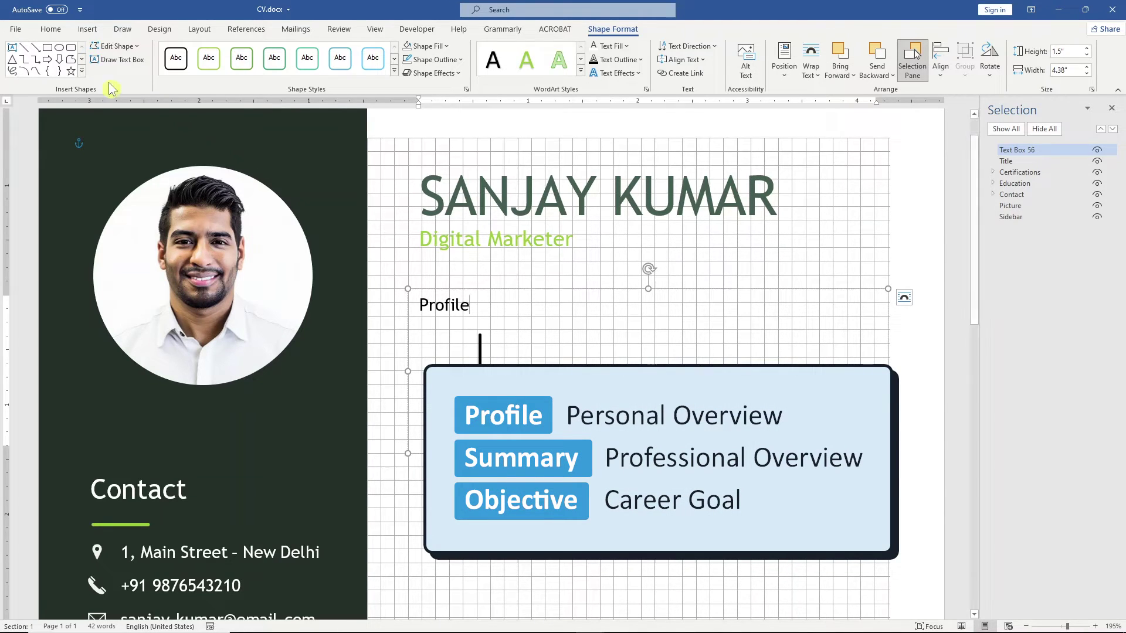
{"action": "left_click", "coordinate": [51, 28]}
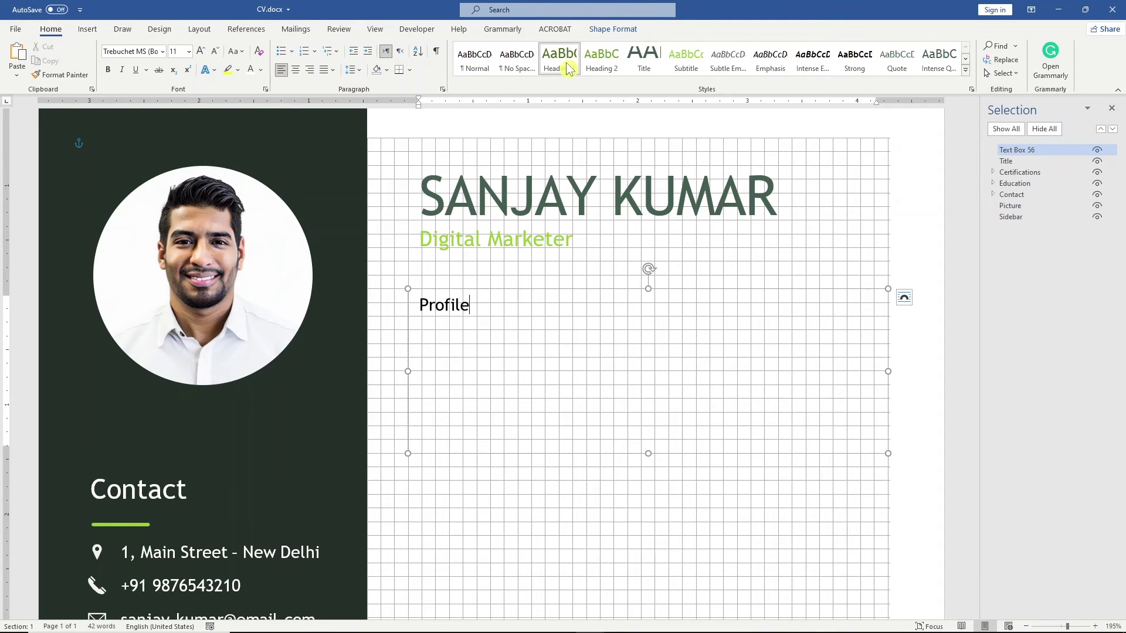
{"action": "left_click", "coordinate": [569, 68]}
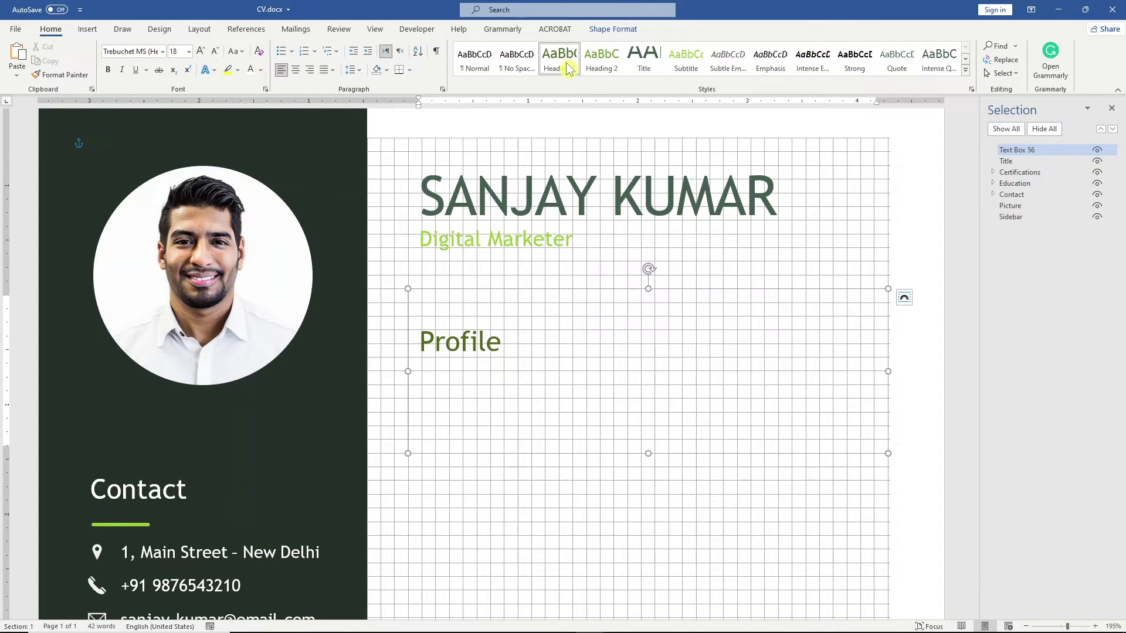
Step: Copy Contact's green accent line and position the copy under the Profile heading
{"action": "left_click", "coordinate": [994, 194]}
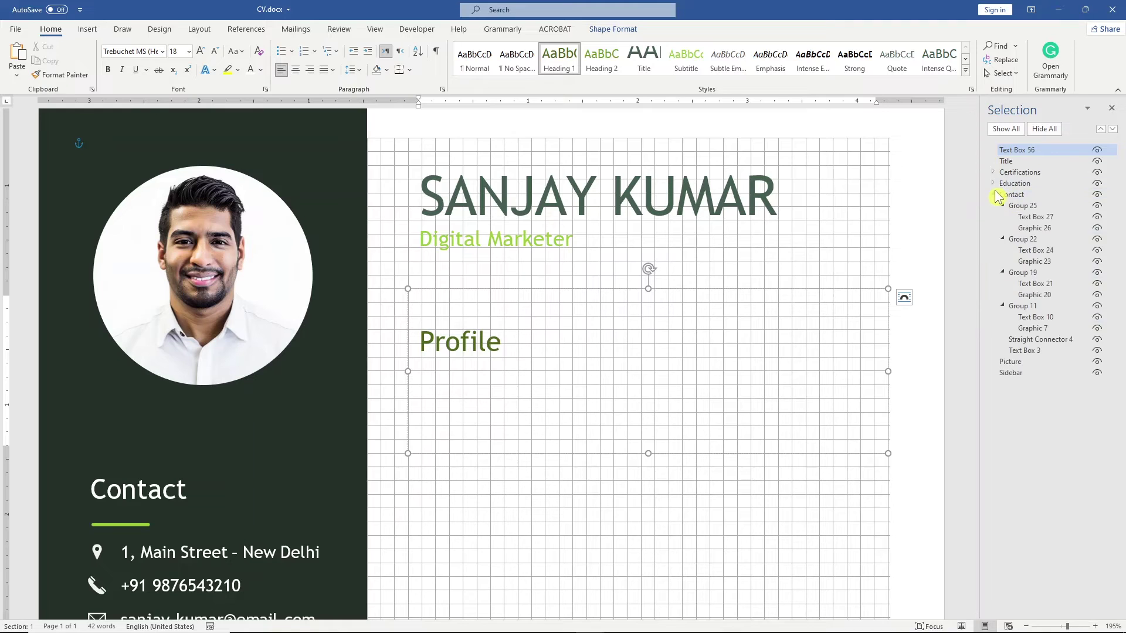
{"action": "left_click", "coordinate": [1057, 340]}
{"action": "key", "text": "ctrl+c"}
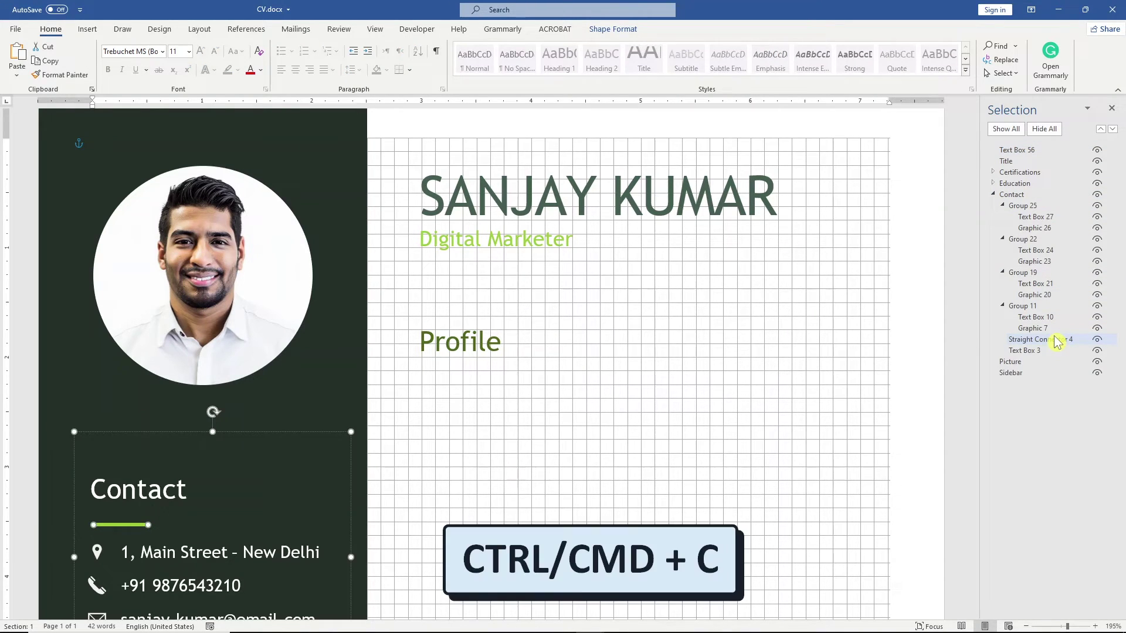
{"action": "key", "text": "ctrl+v"}
{"action": "key", "text": "Right"}
{"action": "key", "text": "Right"}
{"action": "key", "text": "Right"}
{"action": "key", "text": "Right"}
{"action": "key", "text": "Right"}
{"action": "key", "text": "Right"}
{"action": "key", "text": "Right"}
{"action": "key", "text": "Right"}
{"action": "key", "text": "Right"}
{"action": "key", "text": "Right"}
{"action": "key", "text": "Right"}
{"action": "key", "text": "Right"}
{"action": "key", "text": "Right"}
{"action": "key", "text": "Right"}
{"action": "key", "text": "Right"}
{"action": "key", "text": "Right"}
{"action": "key", "text": "Right"}
{"action": "key", "text": "Right"}
{"action": "key", "text": "Right"}
{"action": "key", "text": "Right"}
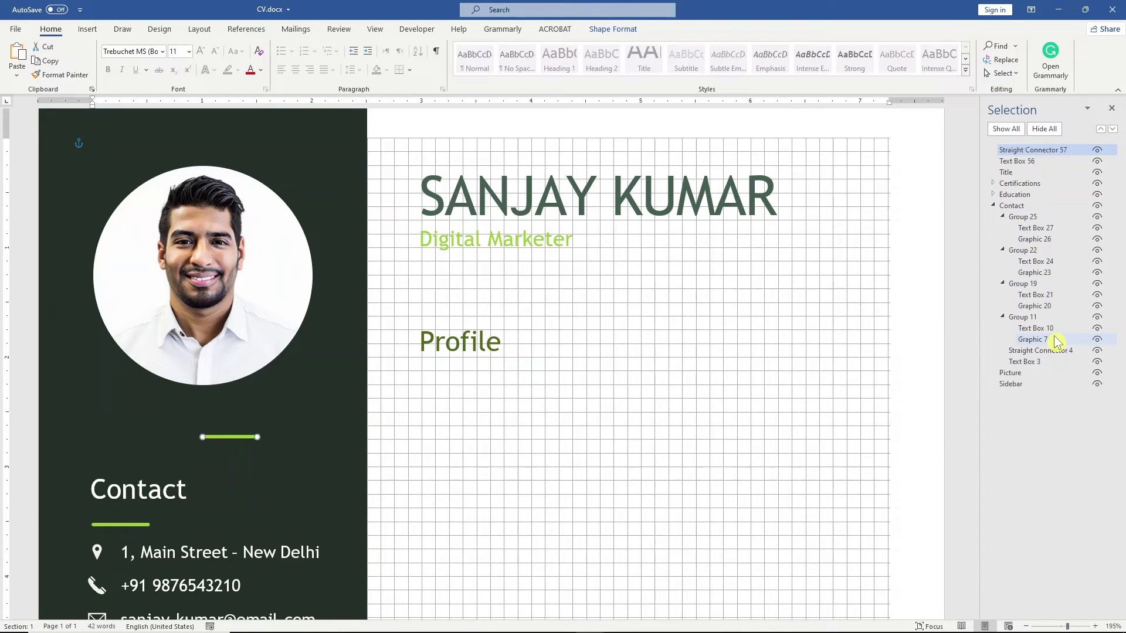
{"action": "key", "text": "Up"}
{"action": "key", "text": "Up"}
{"action": "key", "text": "Up"}
{"action": "key", "text": "Up"}
{"action": "key", "text": "Up"}
{"action": "key", "text": "Up"}
{"action": "key", "text": "Up"}
{"action": "key", "text": "Up"}
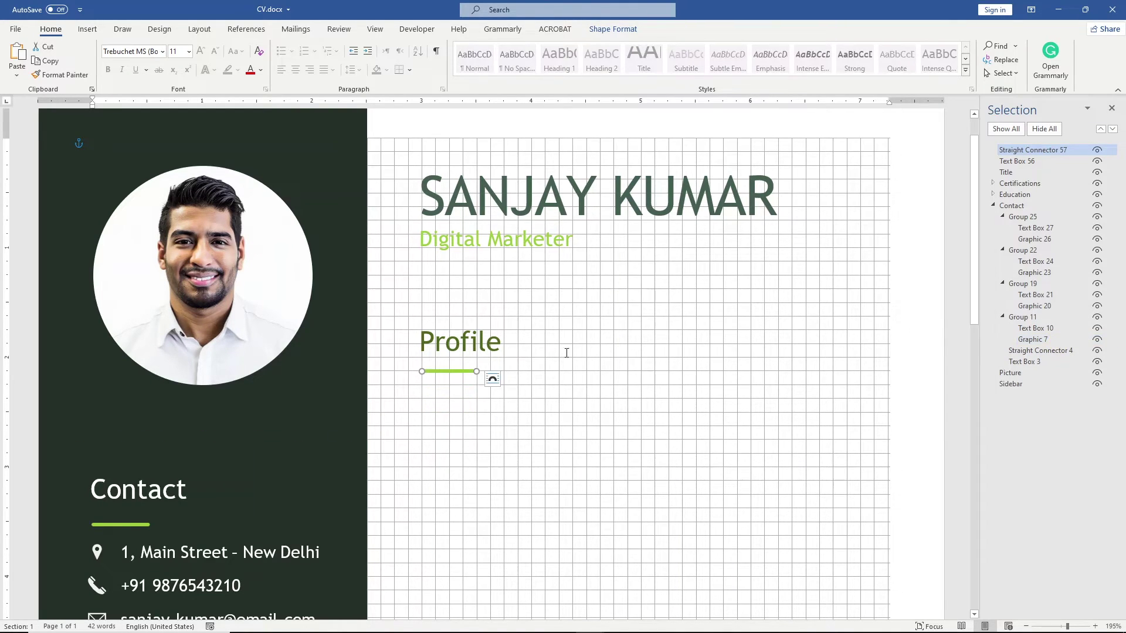
{"action": "left_click", "coordinate": [498, 339]}
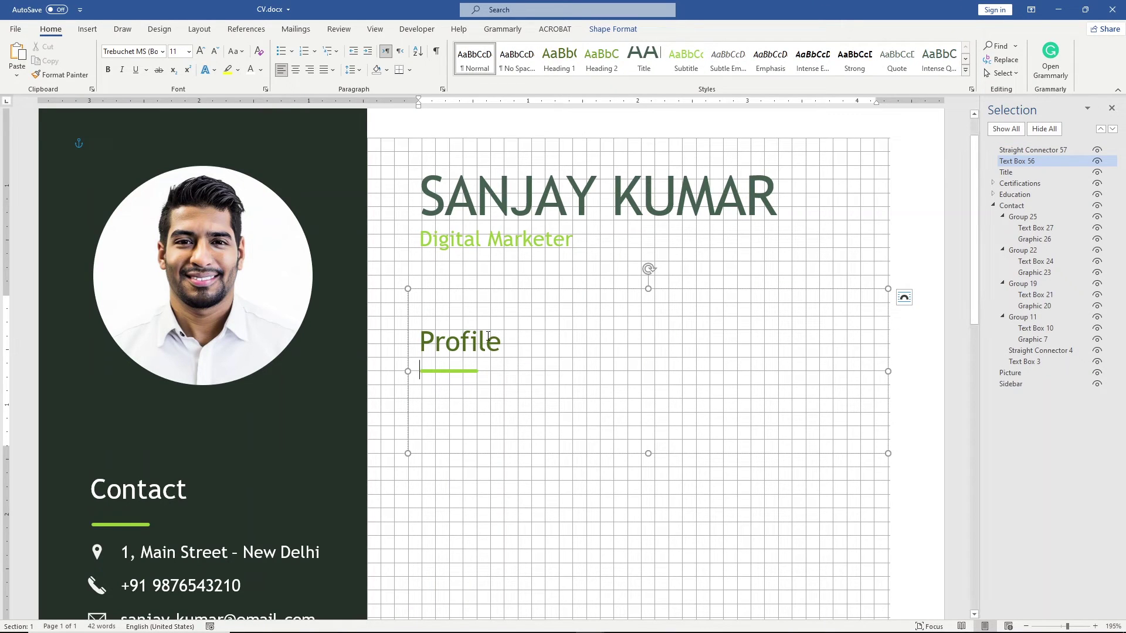
Step: Turn off page gridlines and place the cursor below the accent line in the Profile box
{"action": "left_click", "coordinate": [374, 29]}
{"action": "left_click", "coordinate": [262, 59]}
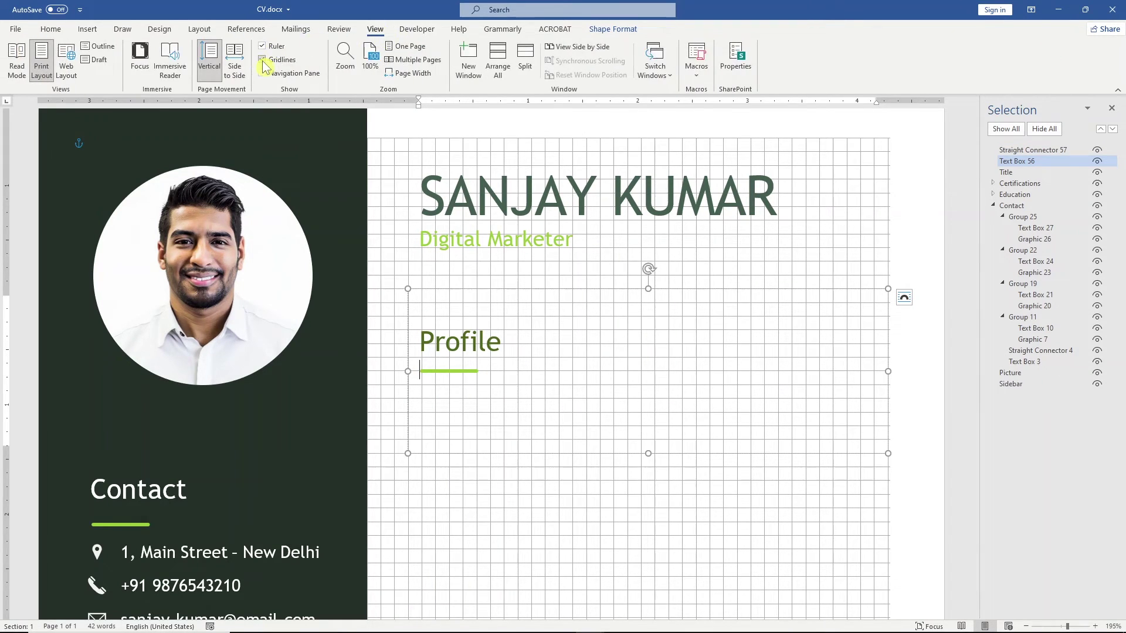
{"action": "left_click", "coordinate": [455, 374]}
{"action": "left_click", "coordinate": [455, 373]}
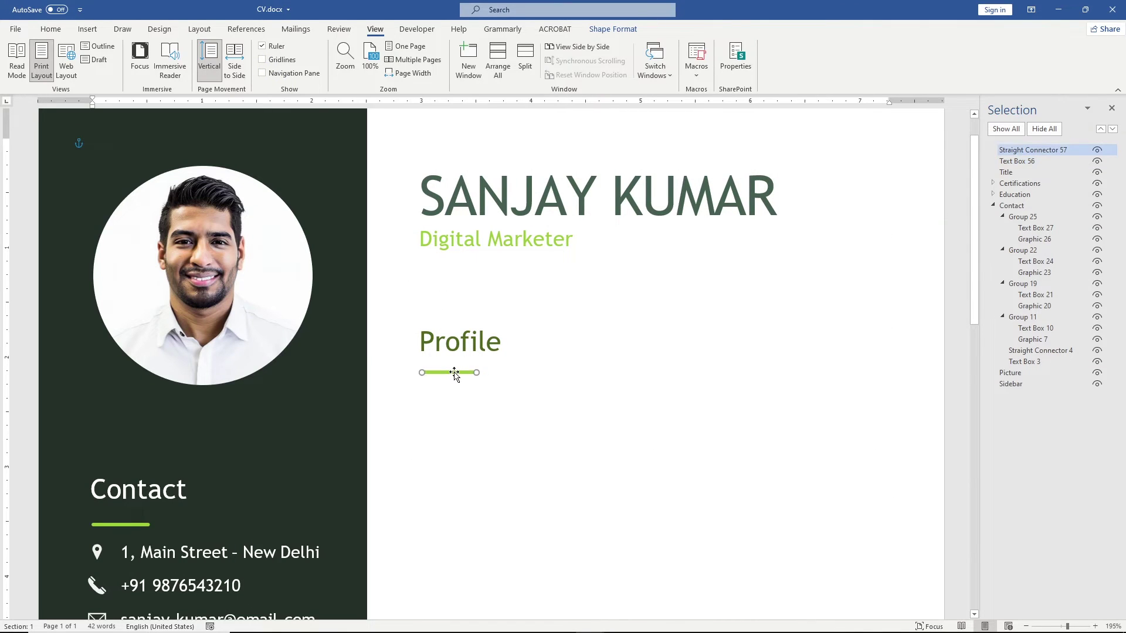
{"action": "left_click", "coordinate": [447, 374]}
{"action": "left_click", "coordinate": [444, 376]}
{"action": "left_click", "coordinate": [444, 375]}
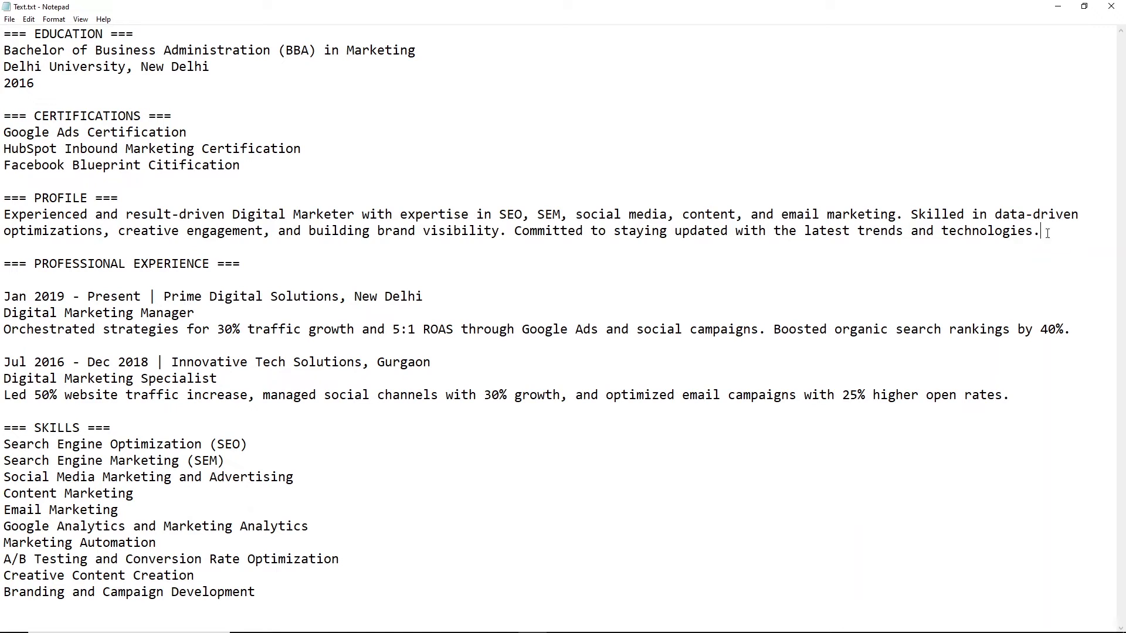
Step: Paste the profile summary paragraph into the box, show gridlines again and make the box taller
{"action": "left_click_drag", "start_coordinate": [1042, 232], "coordinate": [2, 214]}
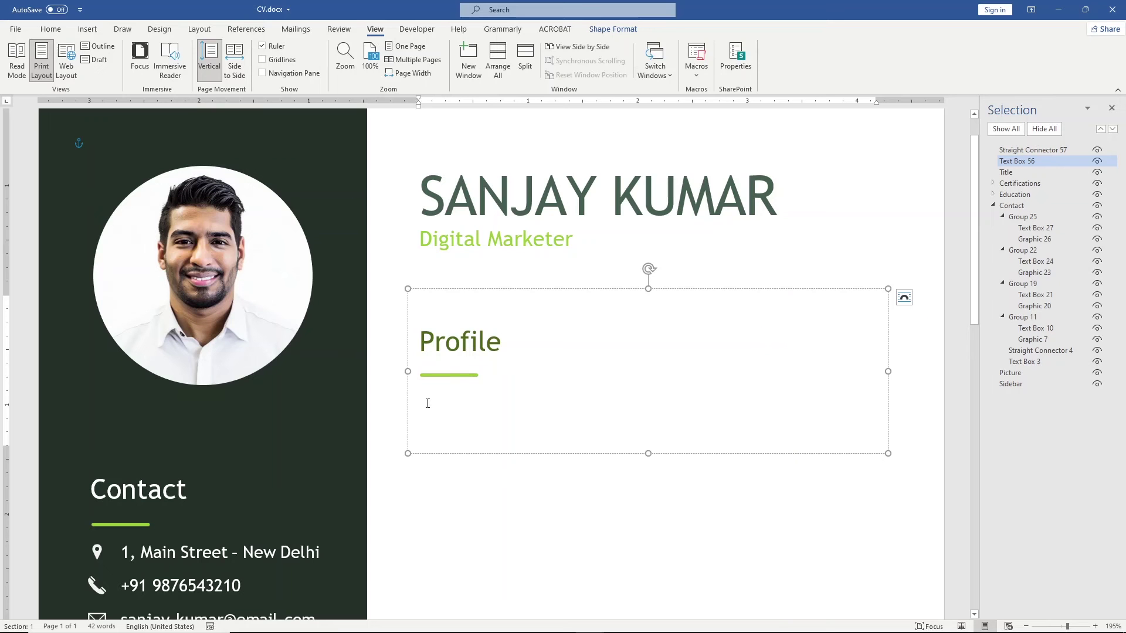
{"action": "key", "text": "ctrl+v"}
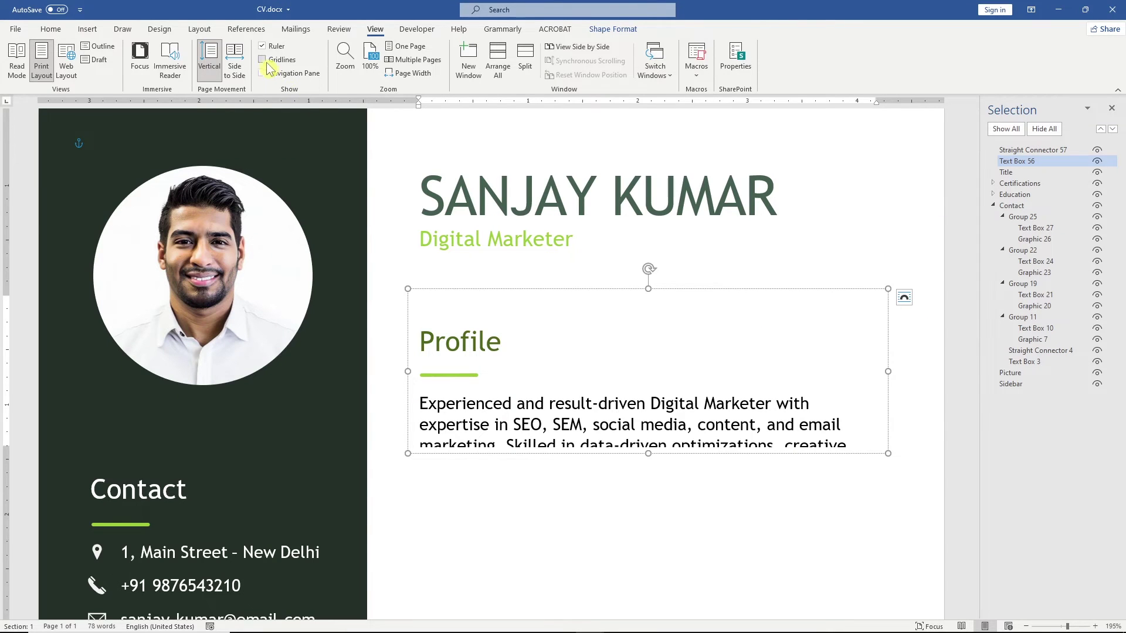
{"action": "left_click", "coordinate": [262, 59]}
{"action": "left_click_drag", "start_coordinate": [647, 456], "coordinate": [648, 509]}
Step: Fully justify the profile paragraph and widen the Profile box slightly
{"action": "left_click_drag", "start_coordinate": [858, 489], "coordinate": [409, 411]}
{"action": "left_click", "coordinate": [51, 29]}
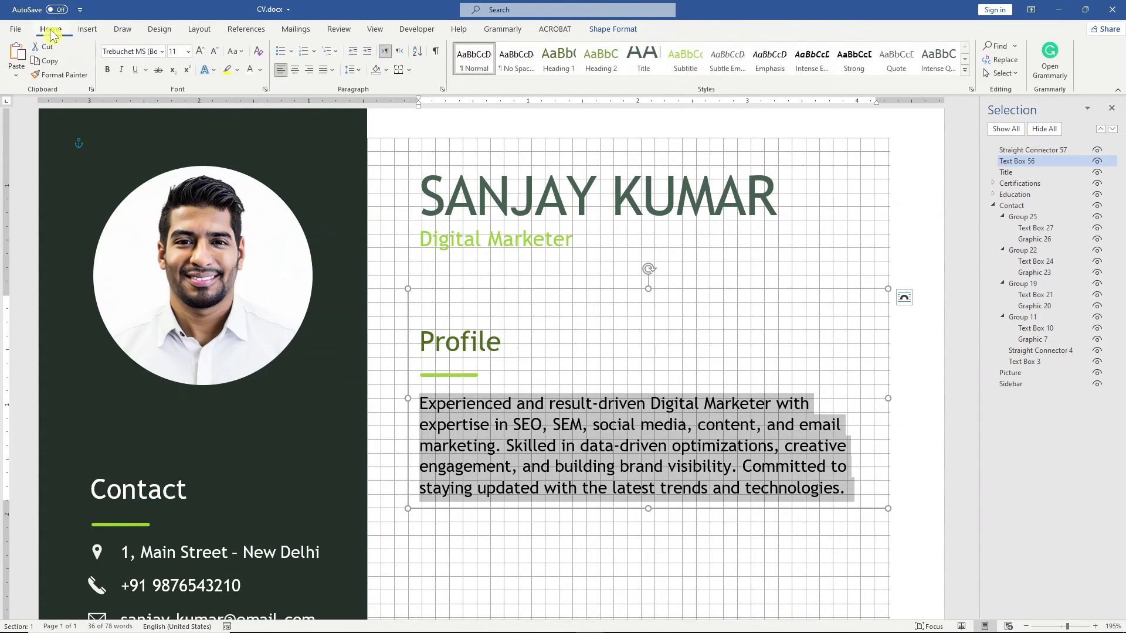
{"action": "left_click", "coordinate": [334, 73]}
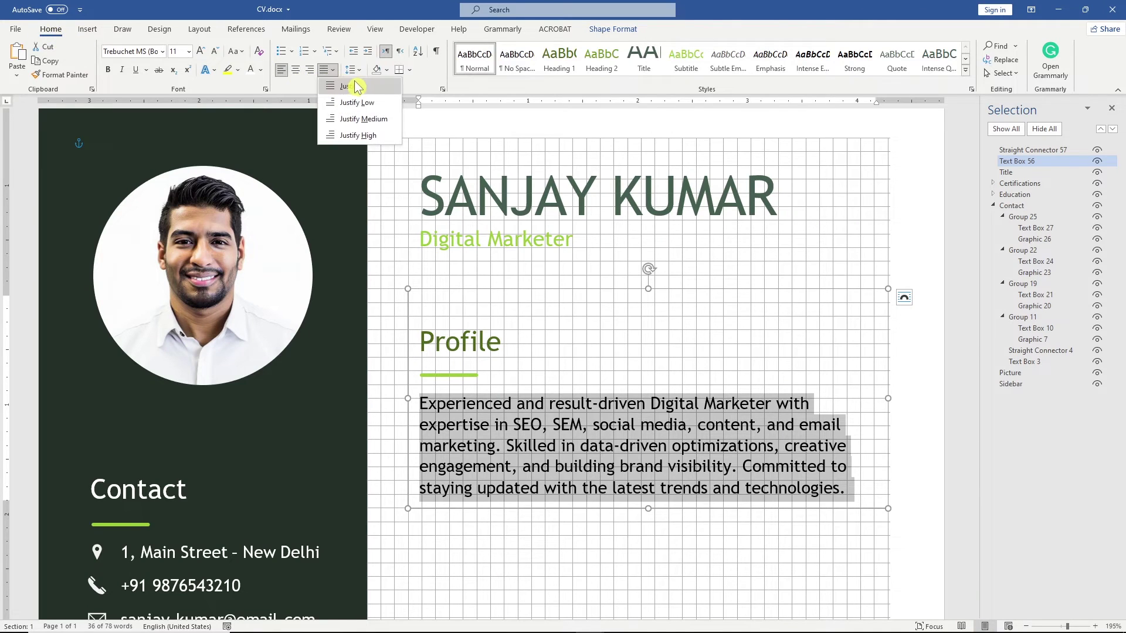
{"action": "left_click", "coordinate": [357, 87]}
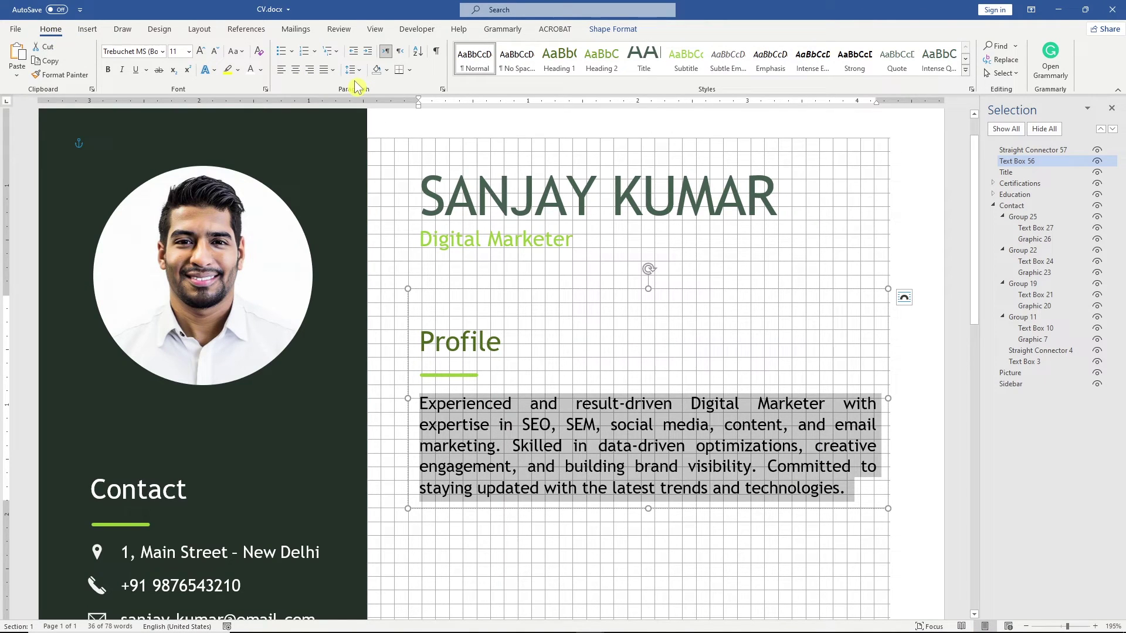
{"action": "left_click", "coordinate": [889, 399]}
{"action": "left_click_drag", "start_coordinate": [888, 399], "coordinate": [898, 398]}
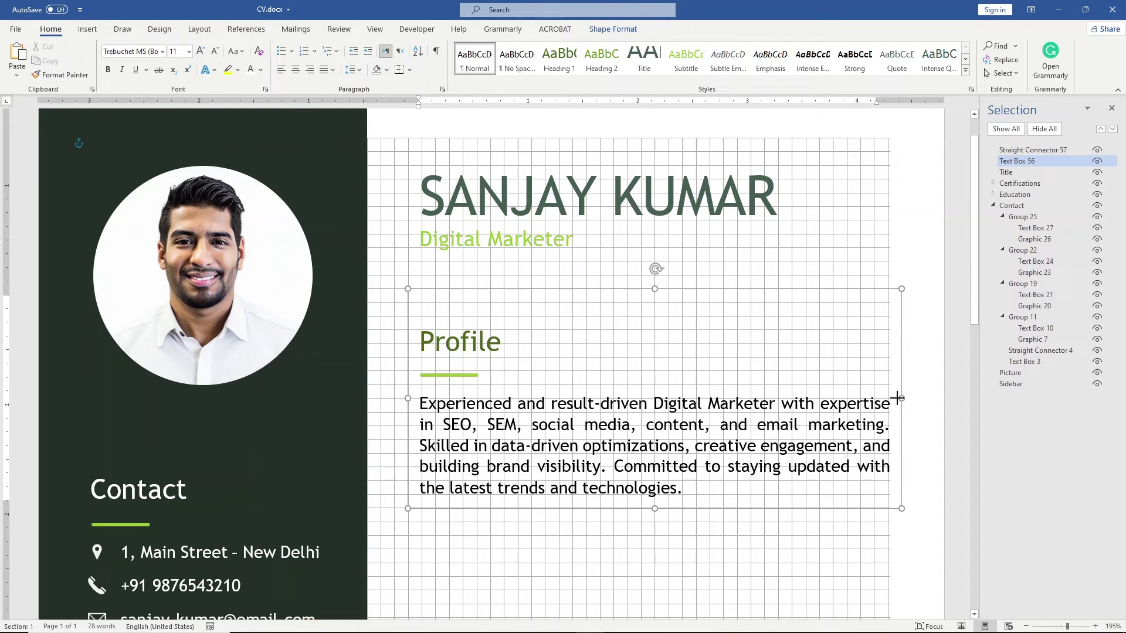
Step: Group the green accent line with the Profile text box
{"action": "left_click", "coordinate": [464, 376], "text": "shift"}
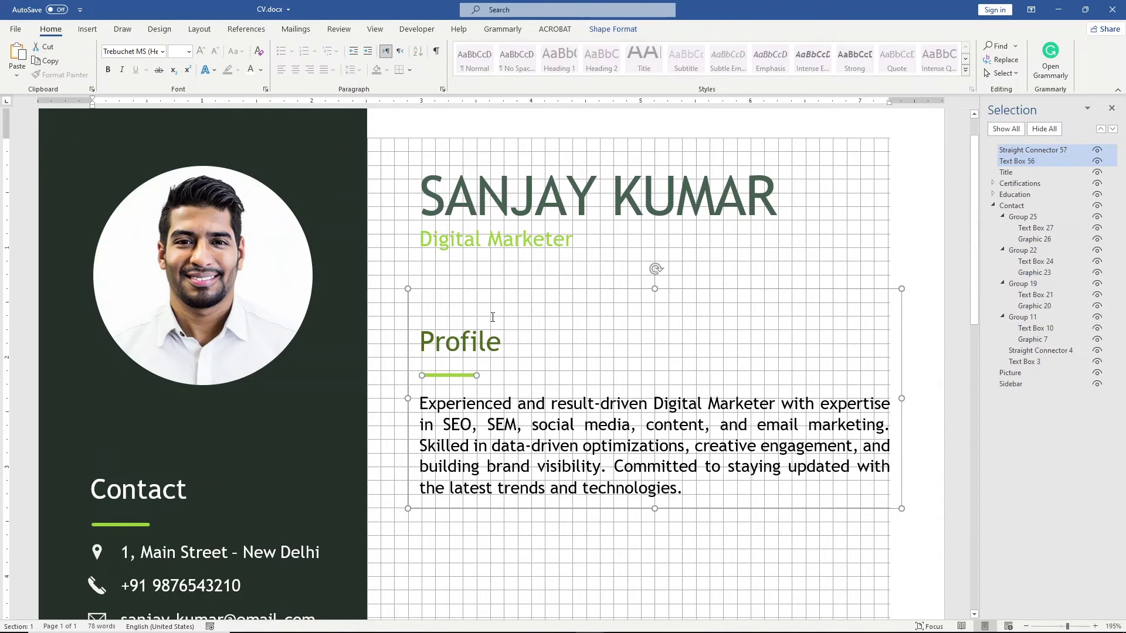
{"action": "left_click", "coordinate": [613, 29]}
{"action": "left_click", "coordinate": [964, 62]}
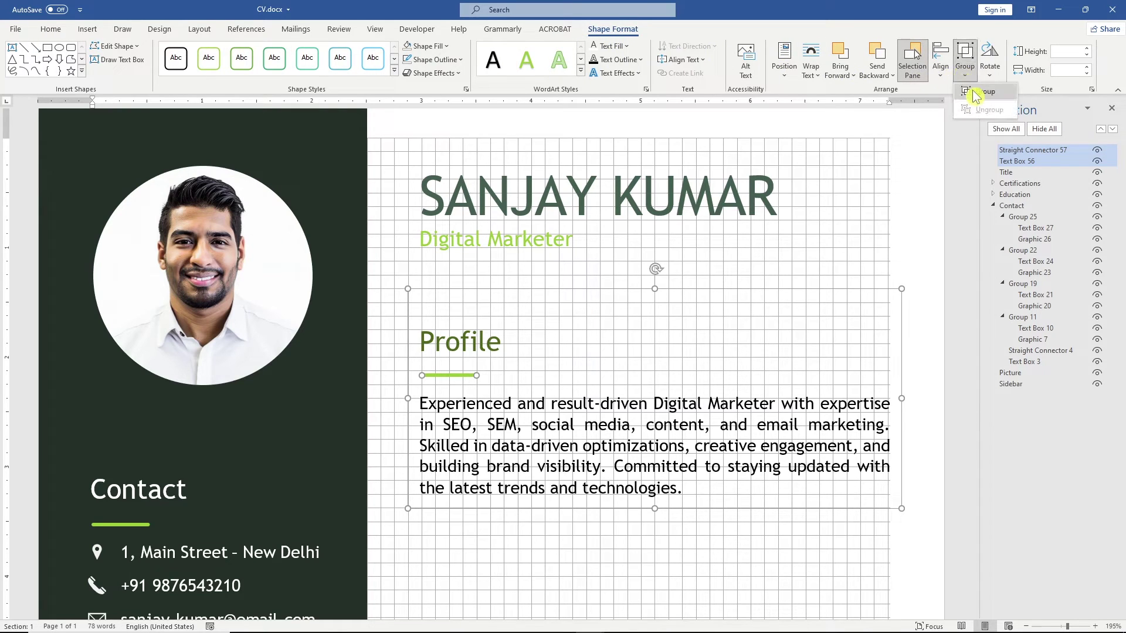
{"action": "left_click", "coordinate": [975, 97]}
Step: Rename the new group 'Profile' and collapse the Profile and Contact groups in the Selection Pane
{"action": "double_click", "coordinate": [1017, 150]}
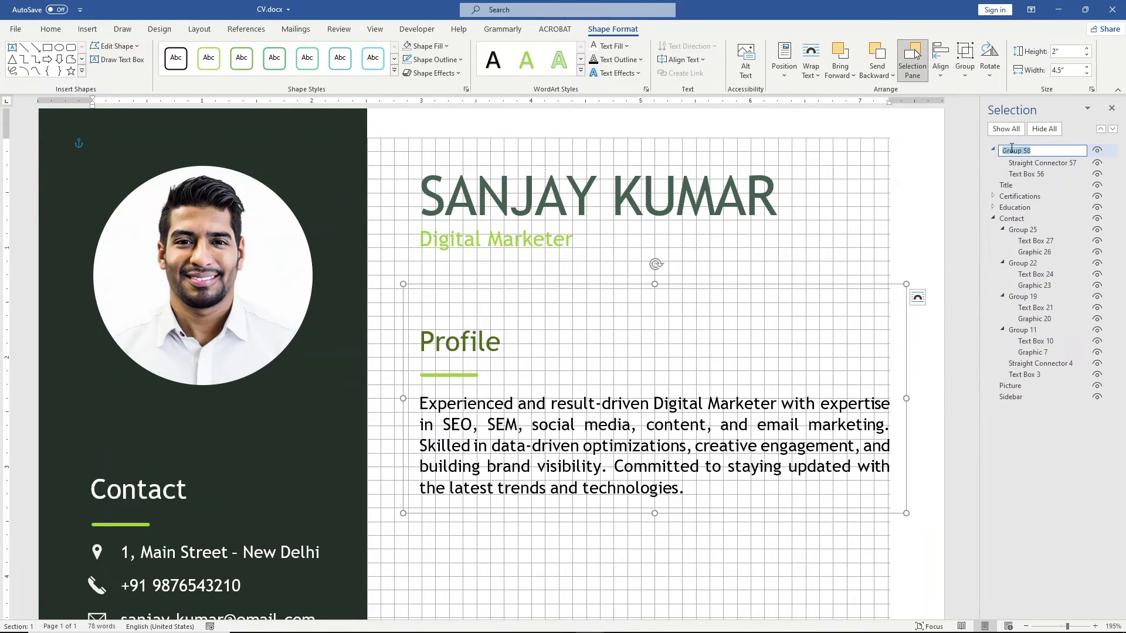
{"action": "type", "text": "Profile"}
{"action": "key", "text": "Return"}
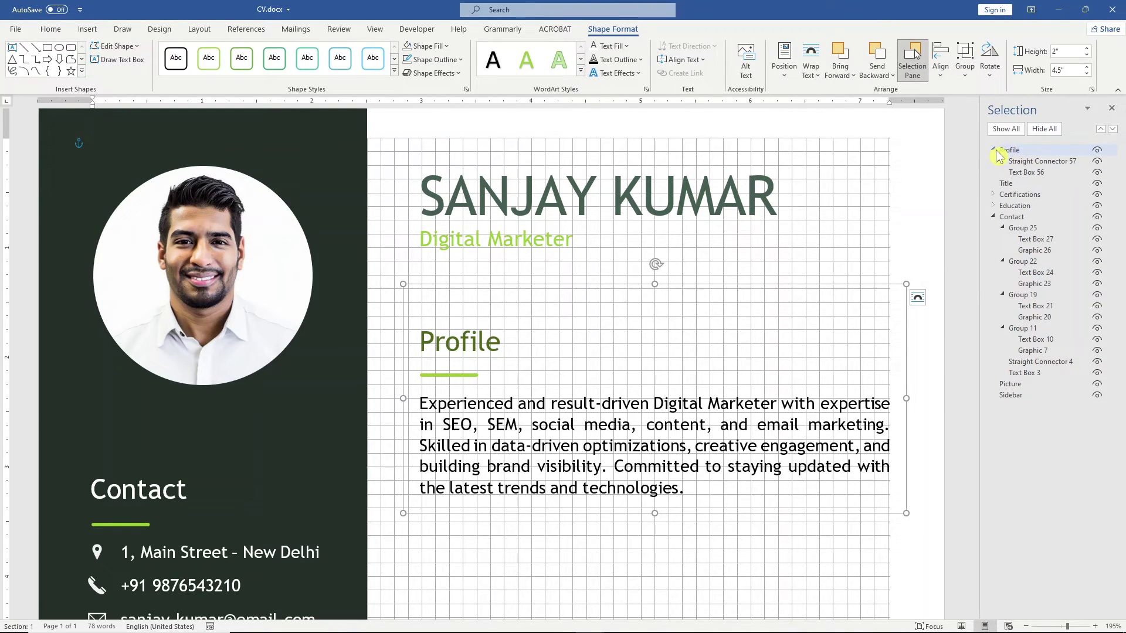
{"action": "left_click", "coordinate": [993, 149]}
{"action": "left_click", "coordinate": [994, 194]}
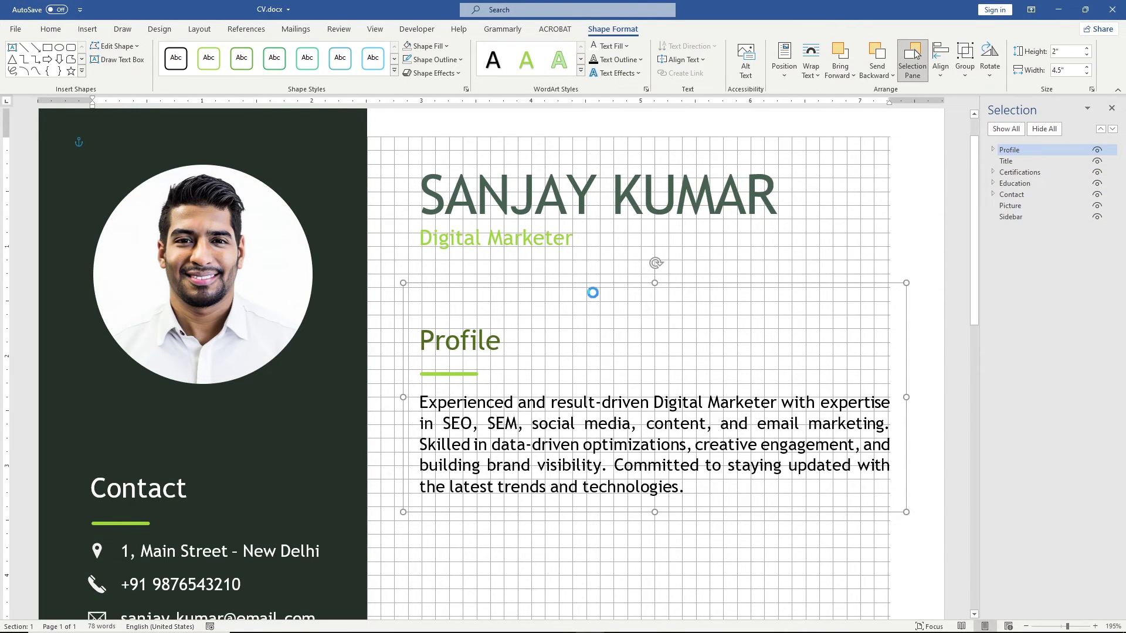
Step: Ctrl-drag a copy of the Profile group below and retitle it 'Experience'
{"action": "left_click_drag", "start_coordinate": [596, 291], "coordinate": [576, 486]}
{"action": "scroll", "coordinate": [576, 485], "scroll_direction": "down", "scroll_amount": 5}
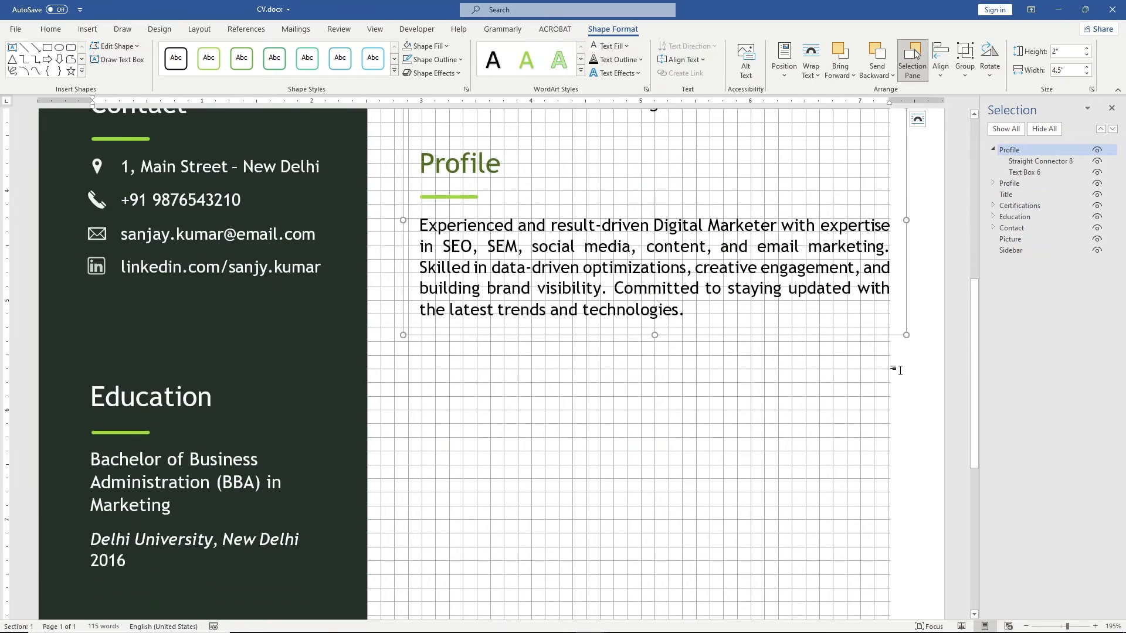
{"action": "scroll", "coordinate": [664, 391], "scroll_direction": "up", "scroll_amount": 5}
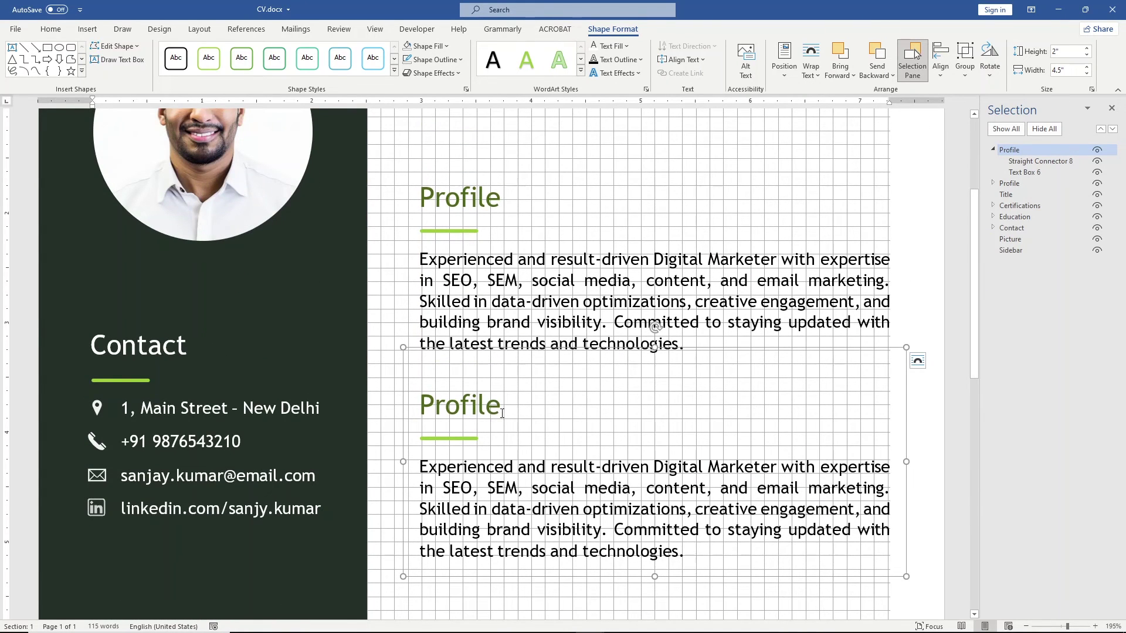
{"action": "double_click", "coordinate": [492, 406]}
{"action": "type", "text": "Experience"}
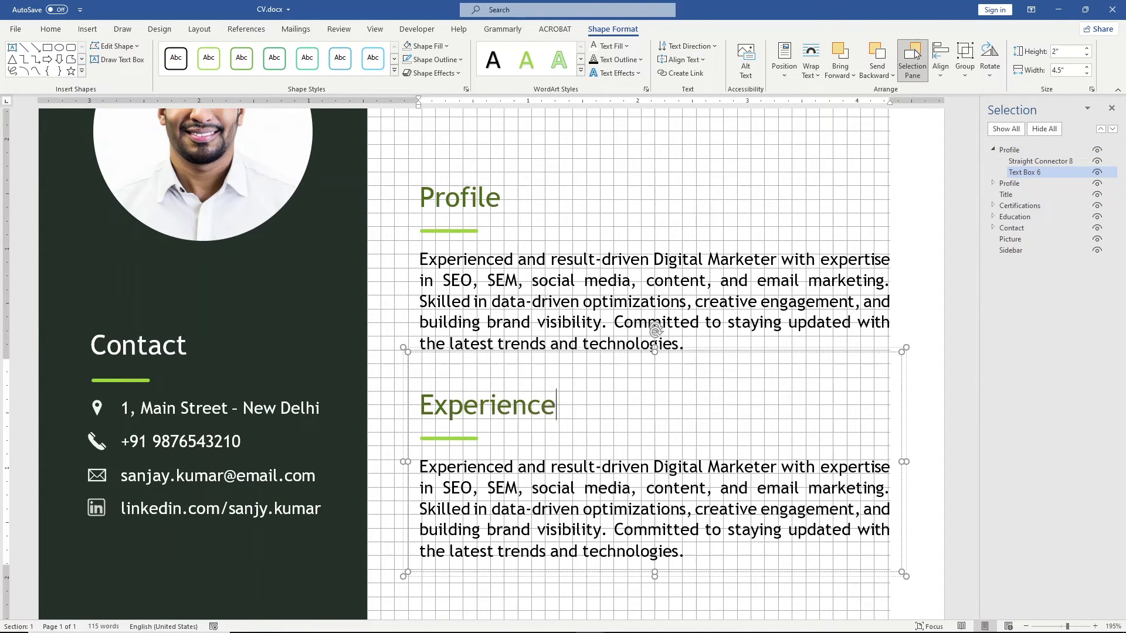
Step: Delete the copied paragraph and shrink the Experience box to 0.97" tall
{"action": "left_click_drag", "start_coordinate": [702, 553], "coordinate": [414, 469]}
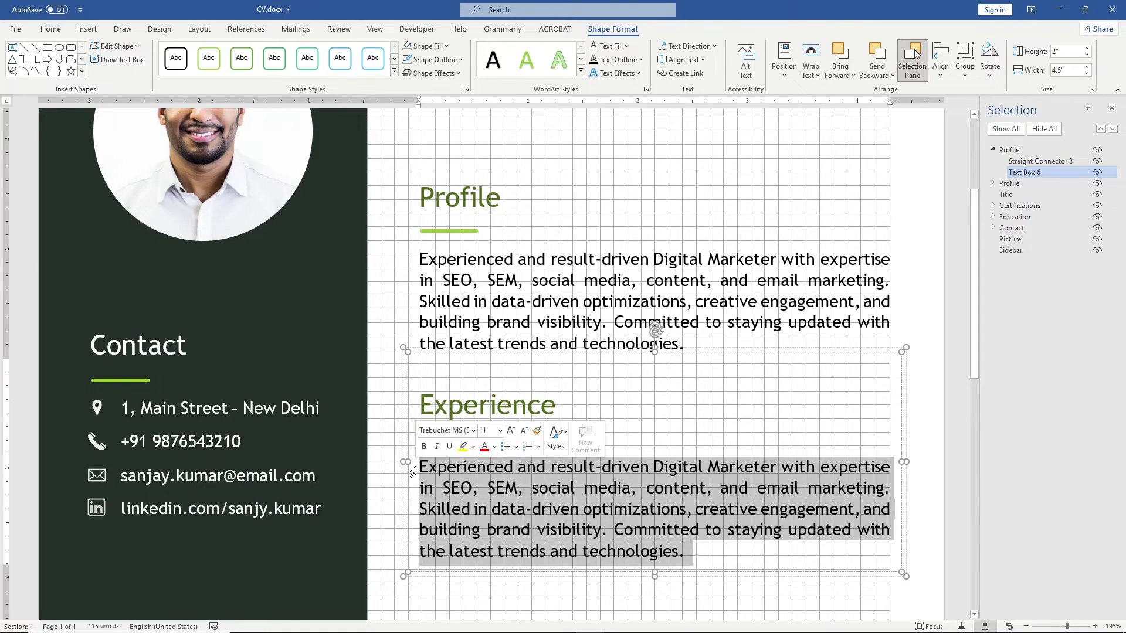
{"action": "key", "text": "Delete"}
{"action": "left_click_drag", "start_coordinate": [655, 576], "coordinate": [647, 460]}
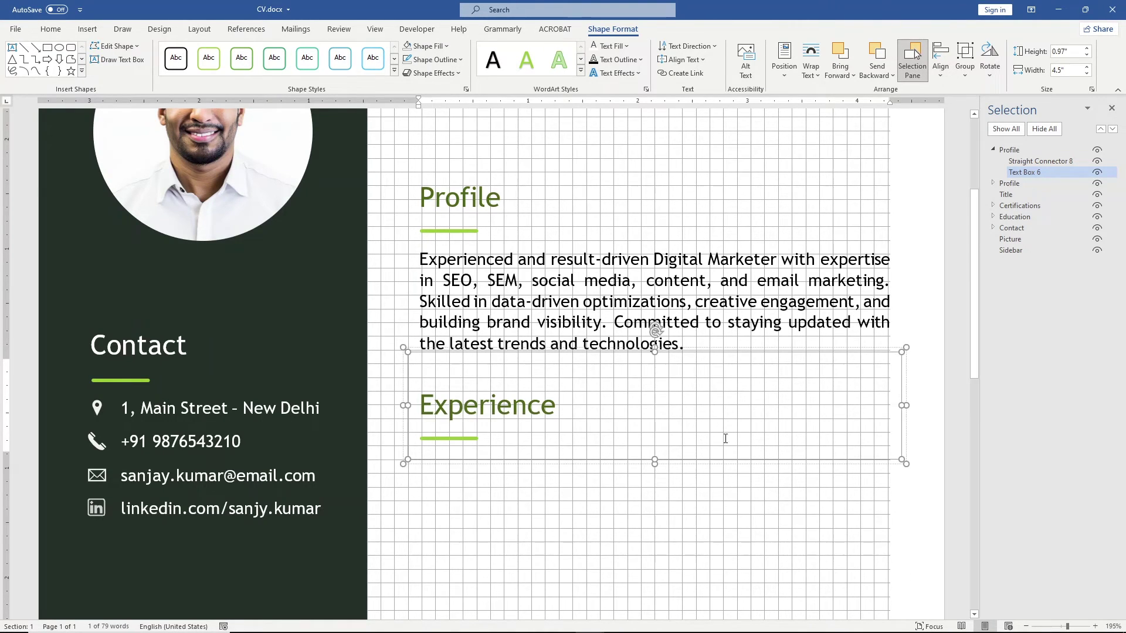
{"action": "left_click_drag", "start_coordinate": [978, 323], "coordinate": [978, 356]}
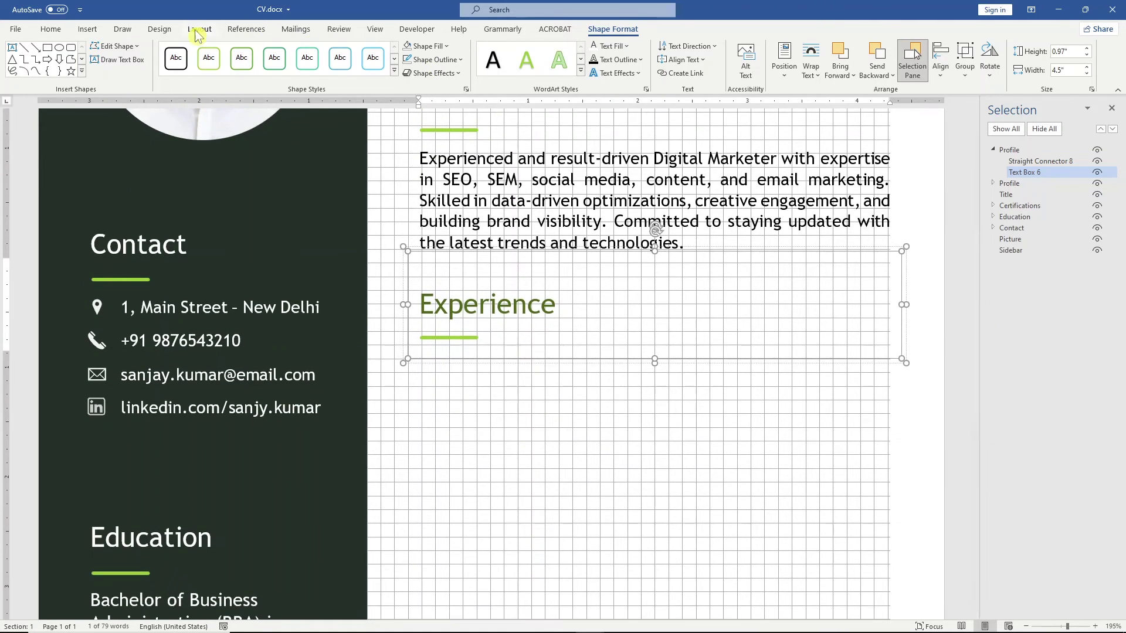
{"action": "left_click", "coordinate": [133, 62]}
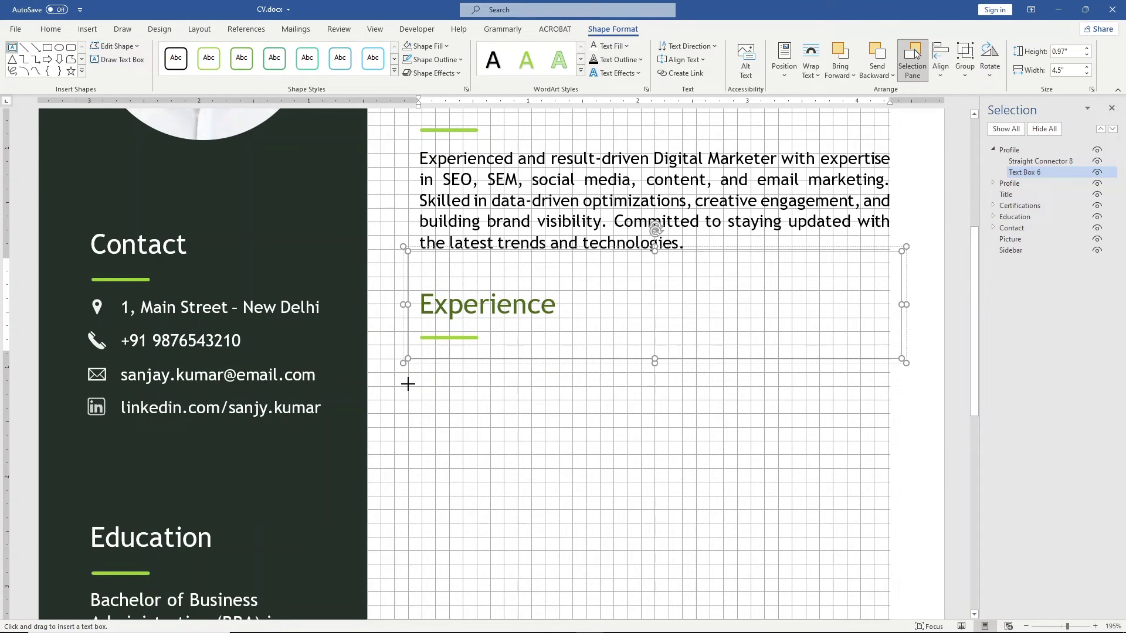
Step: Draw a text box under the Experience heading with no fill and no outline
{"action": "left_click_drag", "start_coordinate": [408, 388], "coordinate": [587, 497]}
{"action": "left_click", "coordinate": [428, 46]}
{"action": "left_click", "coordinate": [437, 175]}
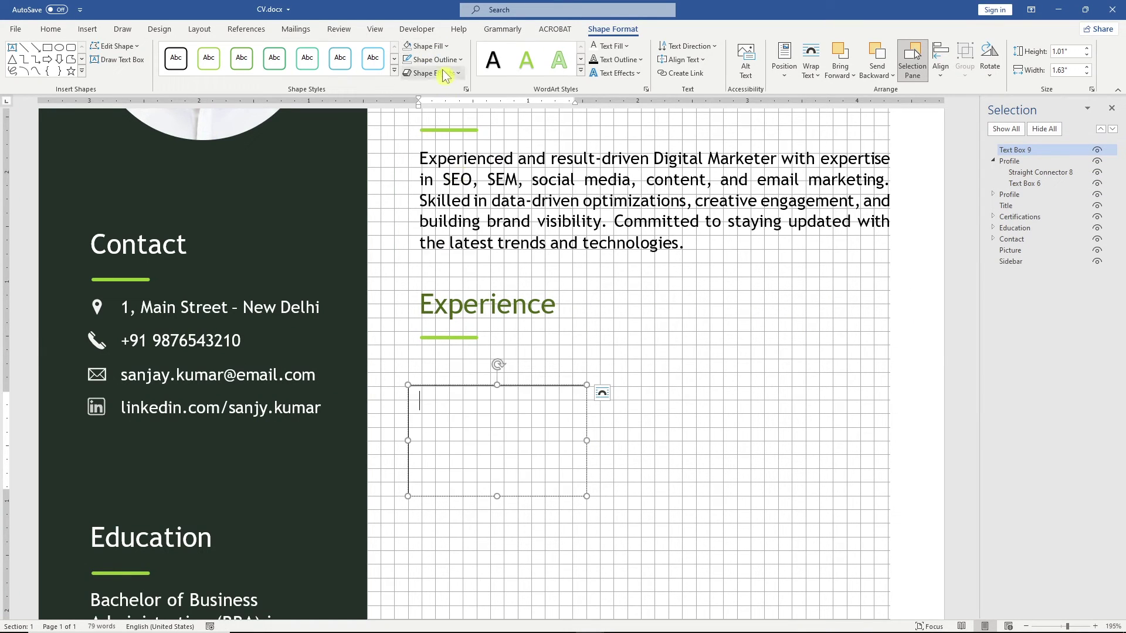
{"action": "left_click", "coordinate": [434, 59]}
{"action": "left_click", "coordinate": [438, 188]}
Step: Paste the first job line from Notepad, splitting 'Jan 2019 – Present' and the company onto separate lines
{"action": "key", "text": "alt+Tab"}
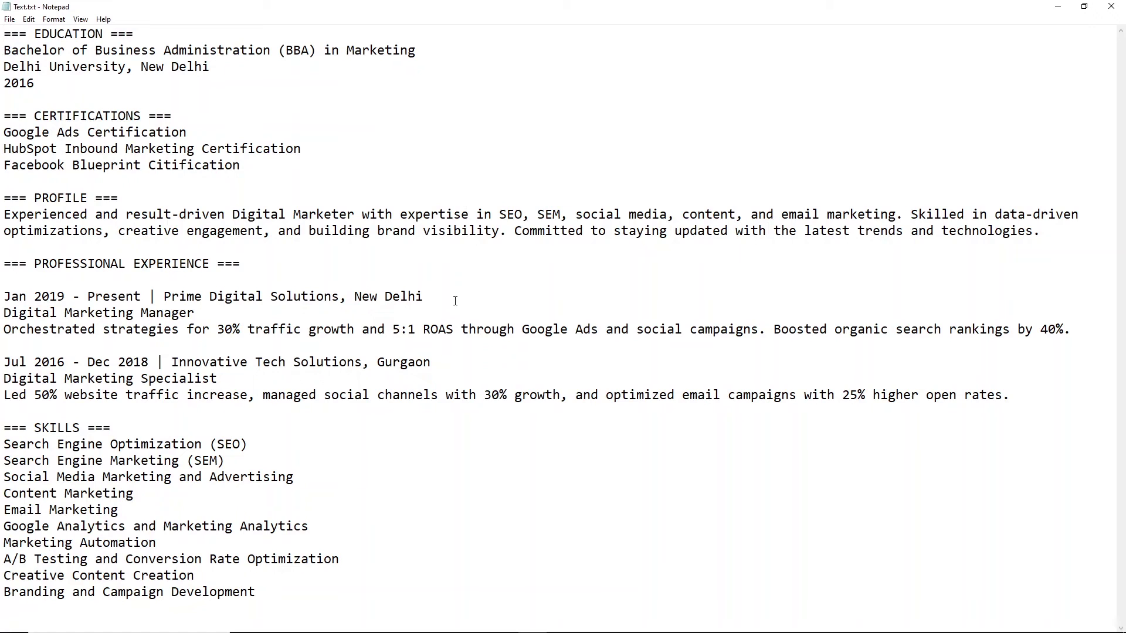
{"action": "left_click_drag", "start_coordinate": [455, 296], "coordinate": [5, 297]}
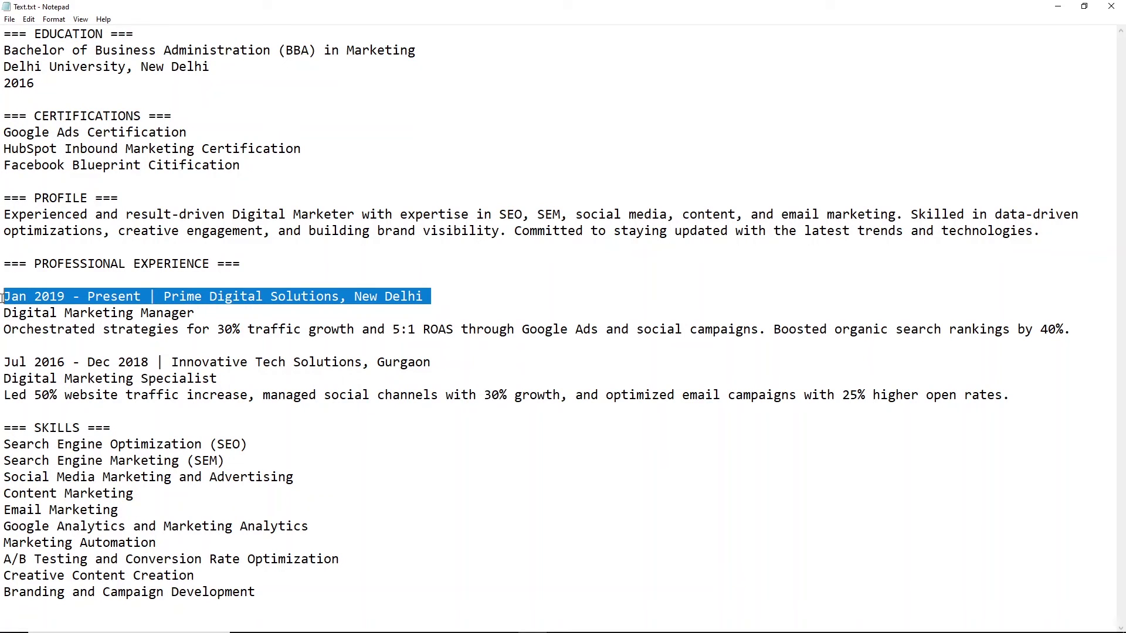
{"action": "key", "text": "alt+Tab"}
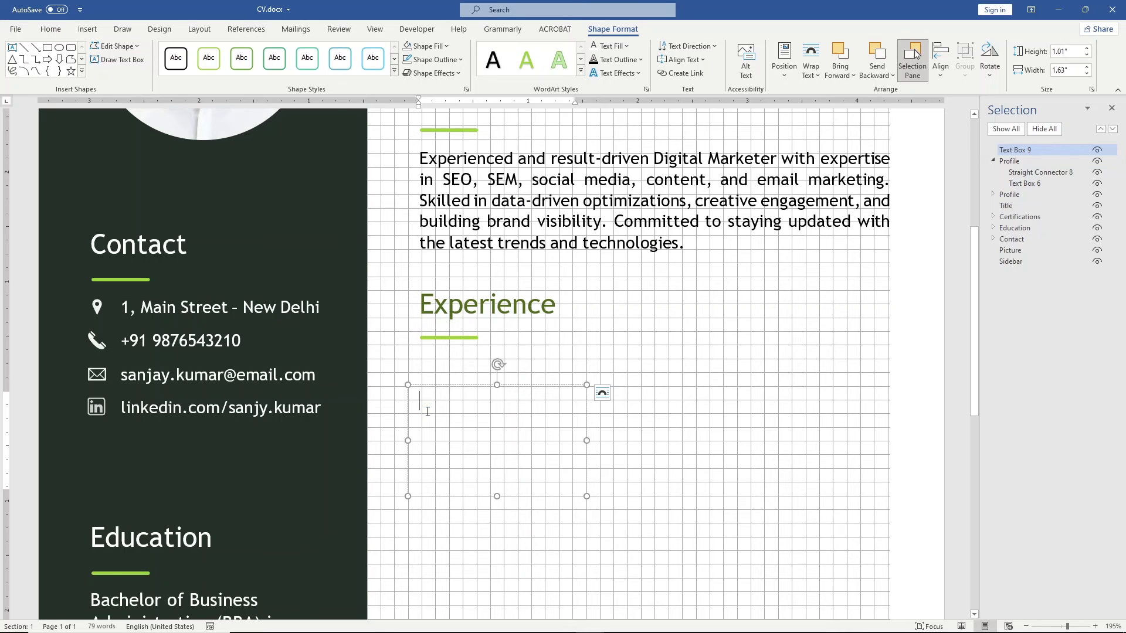
{"action": "type", "text": "Jan 2019 - Present | Prime Digital Solutions, New Delhi"}
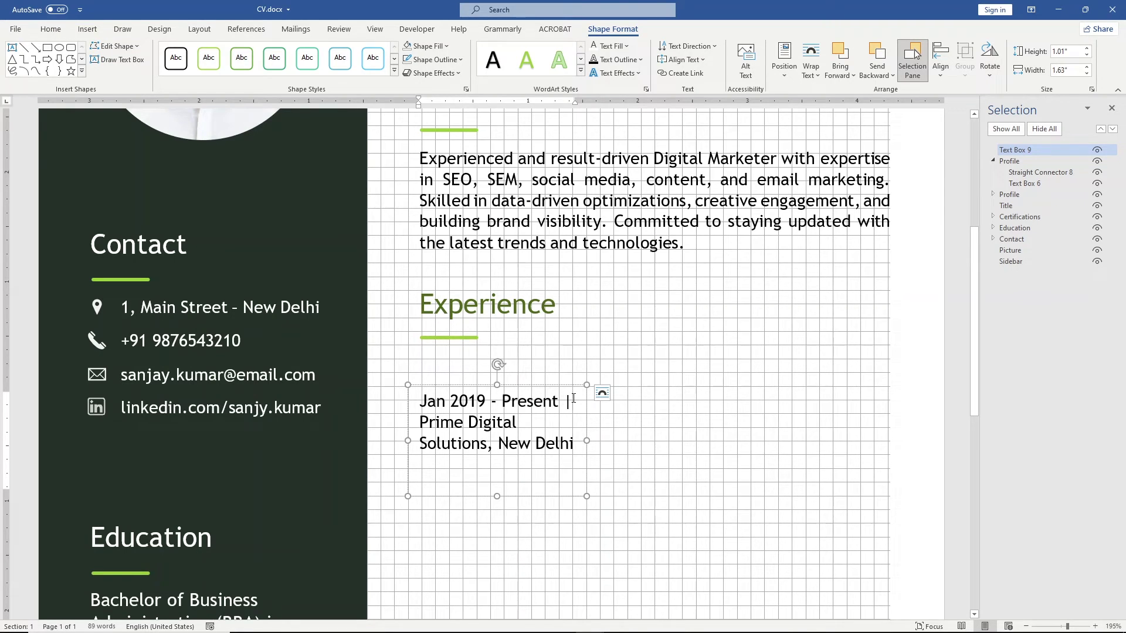
{"action": "key", "text": "BackSpace"}
{"action": "key", "text": "Return"}
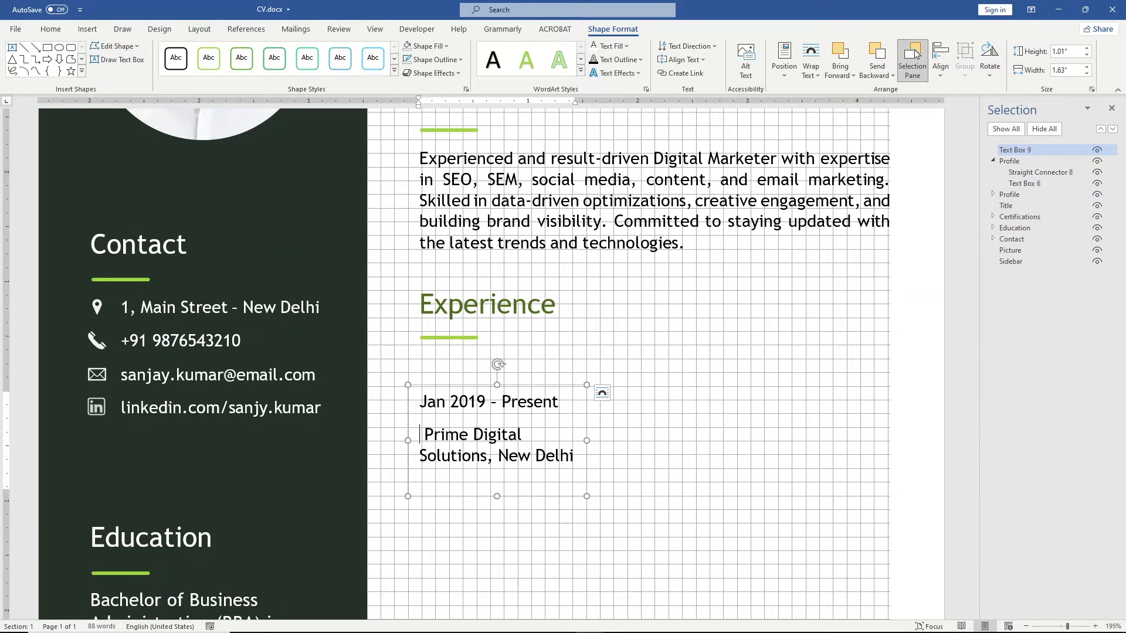
{"action": "key", "text": "BackSpace"}
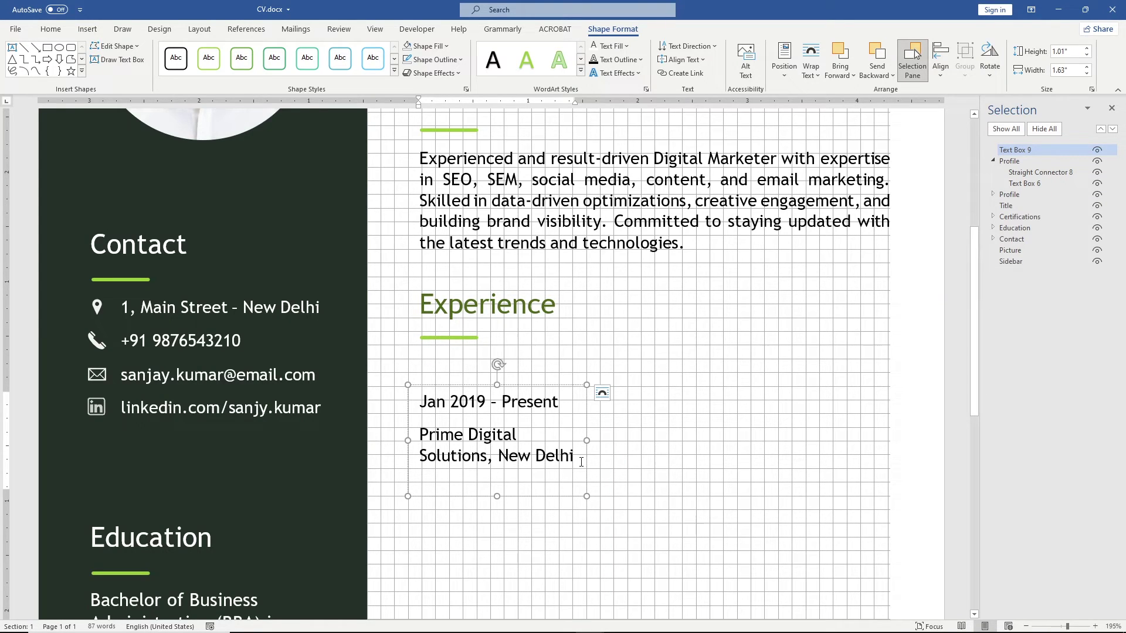
Step: Italicise 'Prime Digital Solutions, New Delhi'
{"action": "left_click_drag", "start_coordinate": [582, 462], "coordinate": [420, 435]}
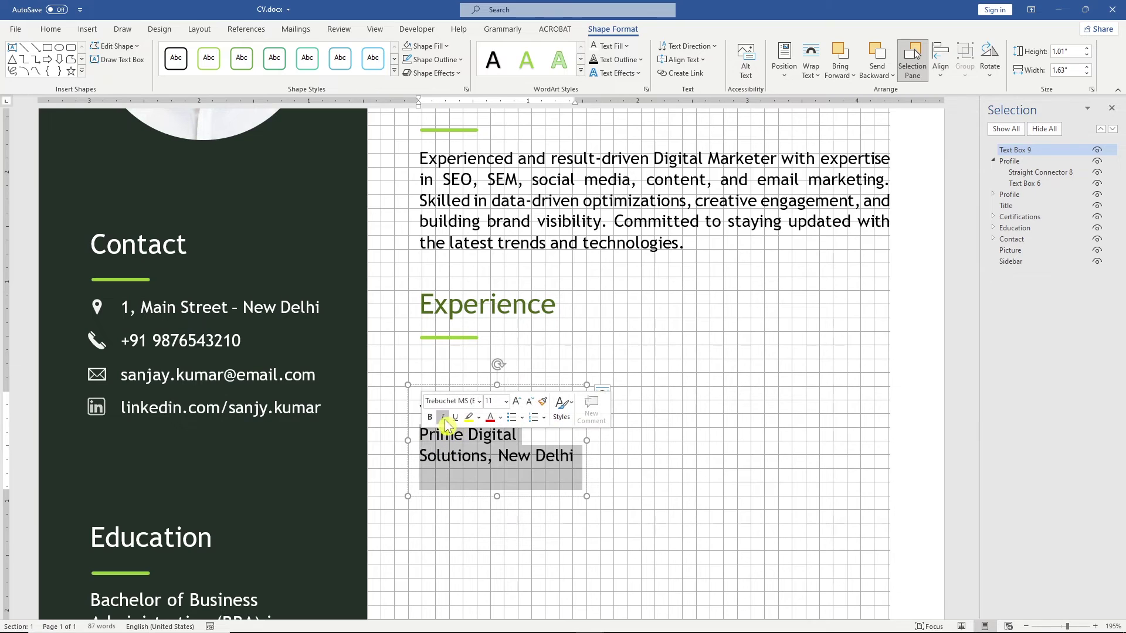
{"action": "left_click", "coordinate": [444, 418]}
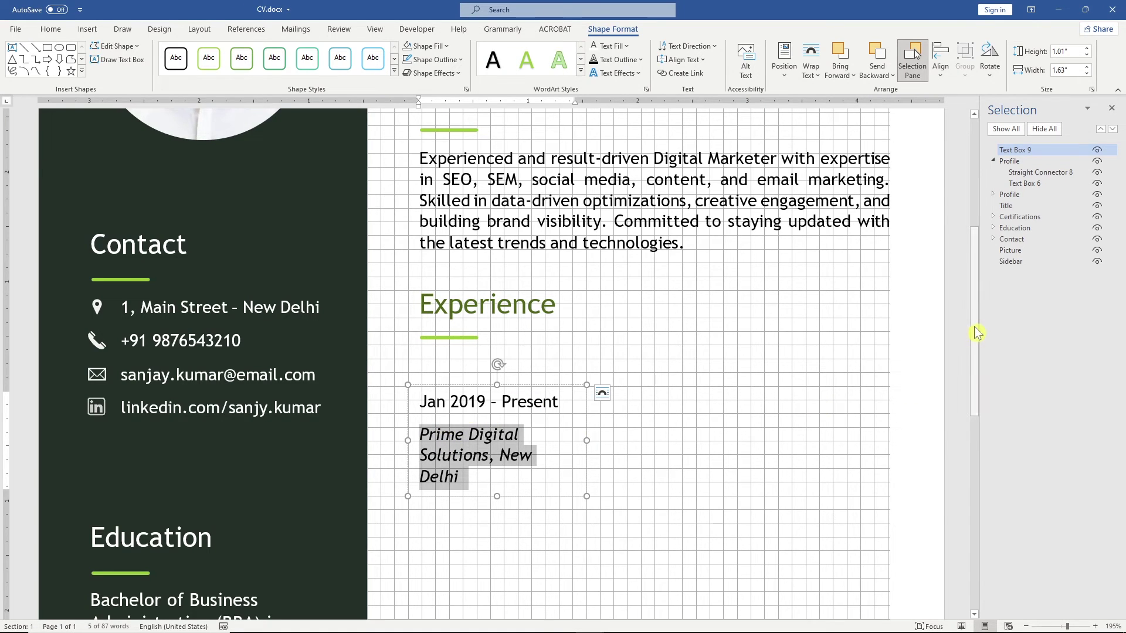
{"action": "left_click_drag", "start_coordinate": [971, 315], "coordinate": [976, 388]}
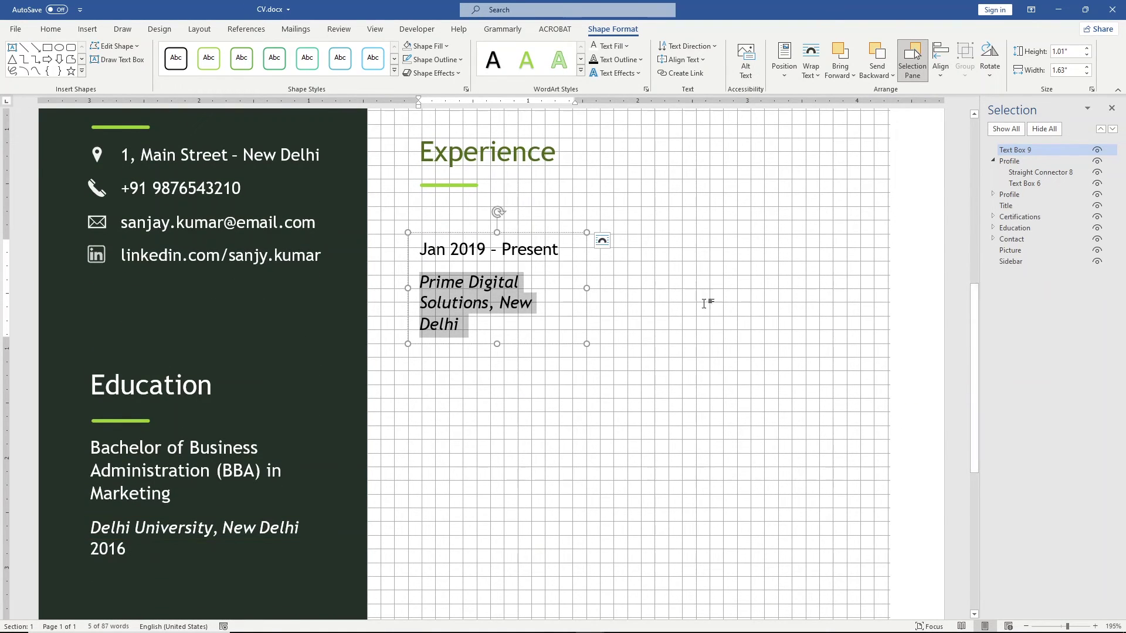
{"action": "left_click", "coordinate": [564, 234]}
Step: Duplicate the date and company box and place the copy beside the original
{"action": "key", "text": "ctrl+c"}
{"action": "key", "text": "ctrl+v"}
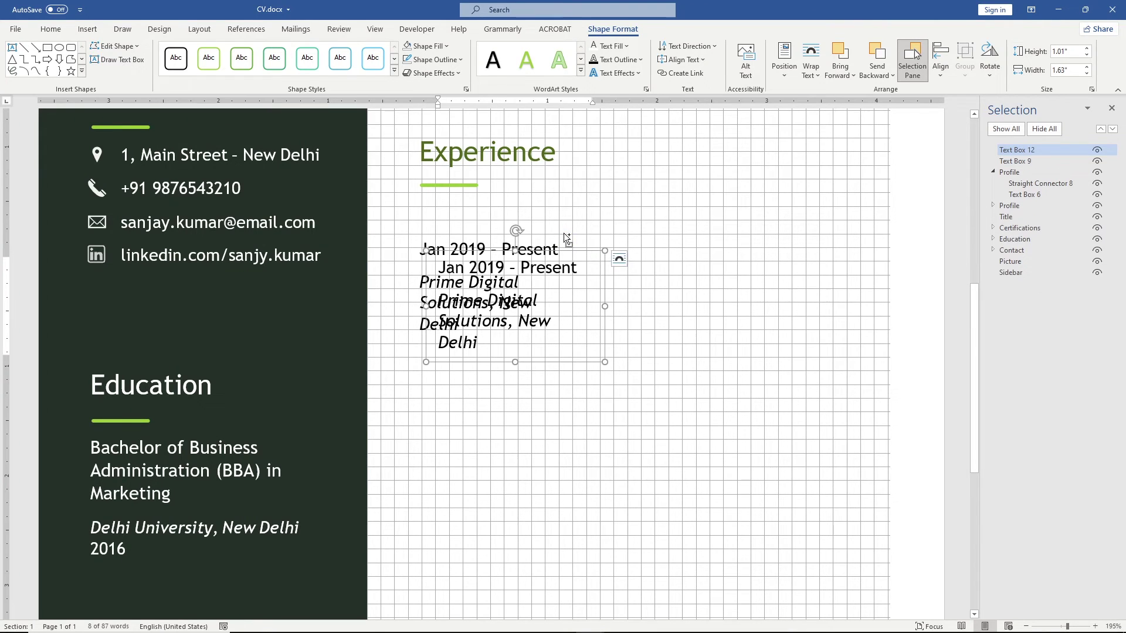
{"action": "left_click_drag", "start_coordinate": [586, 253], "coordinate": [780, 234]}
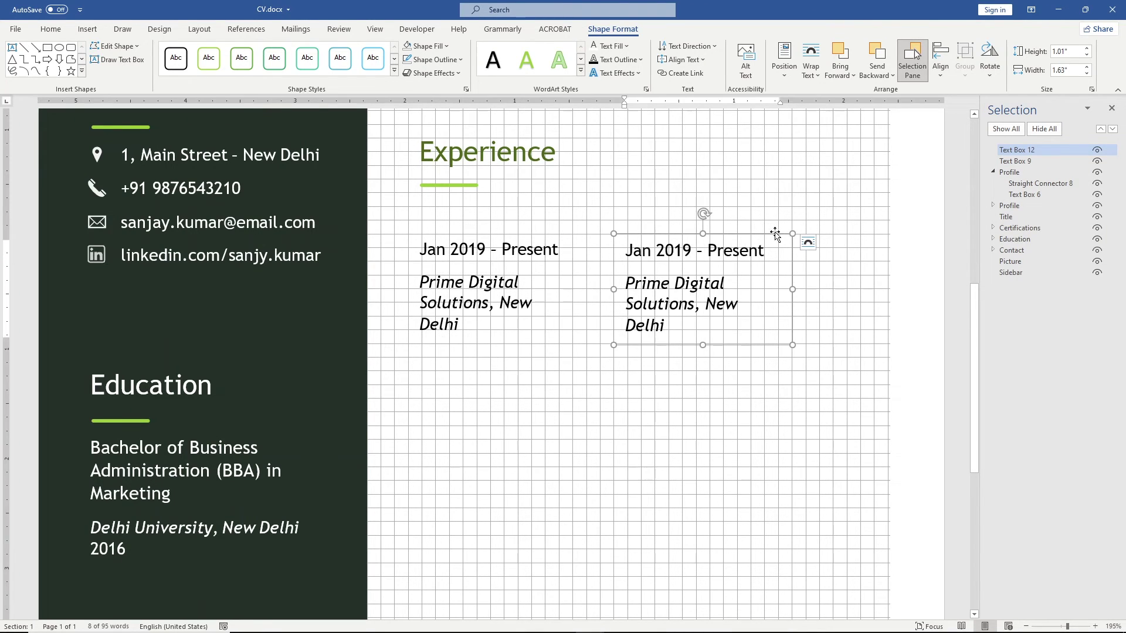
Step: Replace the copy's text with the Digital Marketing Manager title and description, bolding the title
{"action": "key", "text": "alt+Tab"}
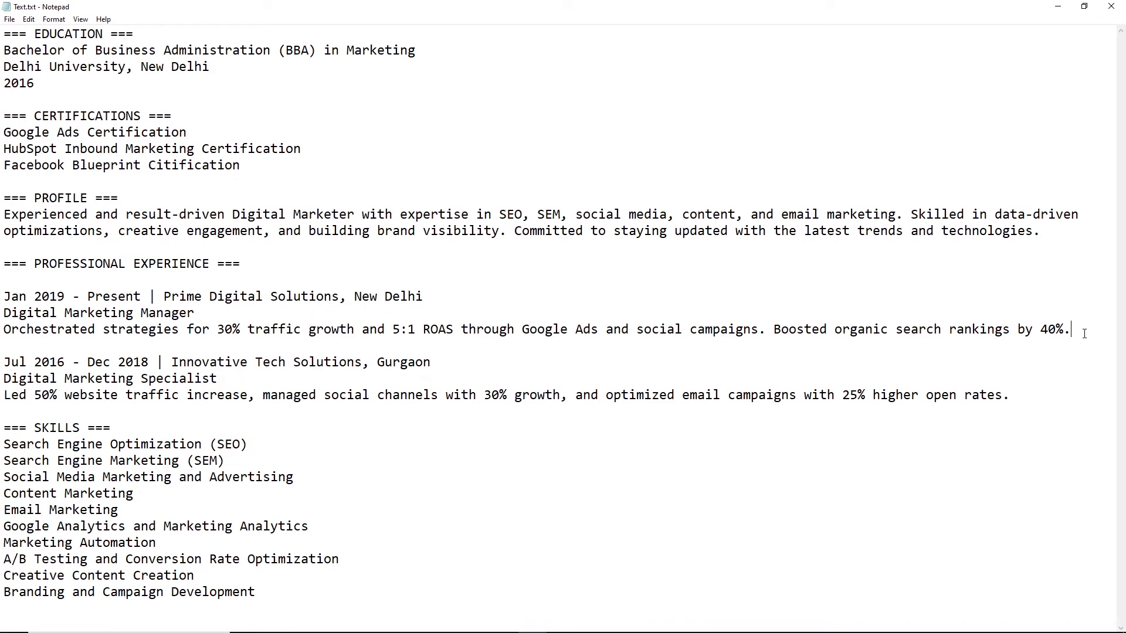
{"action": "left_click_drag", "start_coordinate": [1084, 333], "coordinate": [2, 313]}
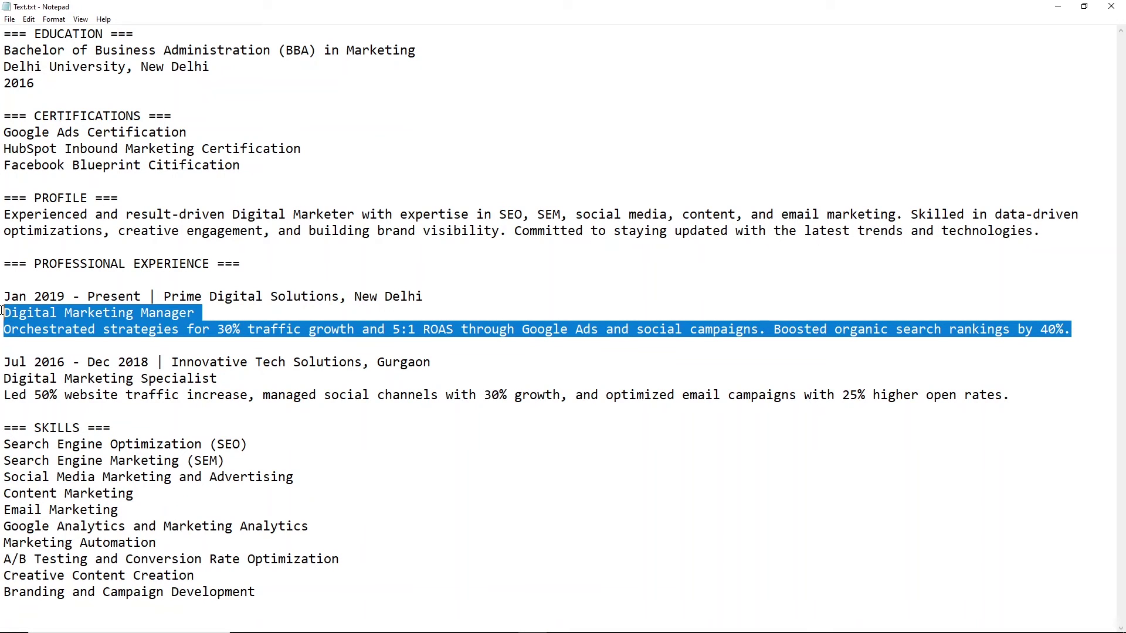
{"action": "key", "text": "alt+Tab"}
{"action": "left_click_drag", "start_coordinate": [675, 332], "coordinate": [611, 260]}
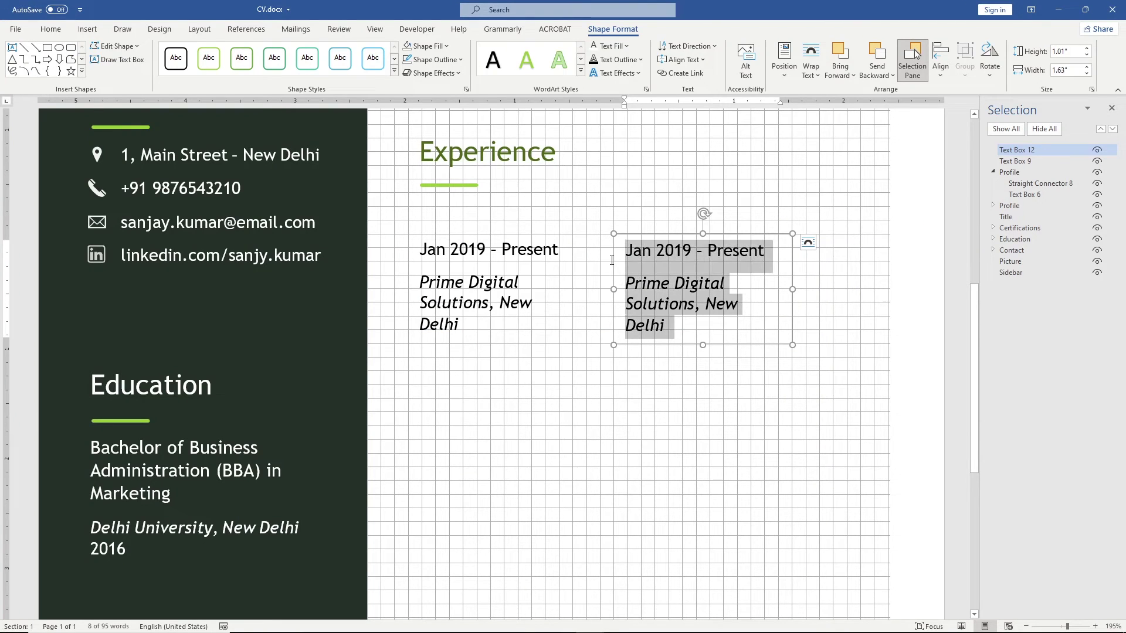
{"action": "key", "text": "ctrl+v"}
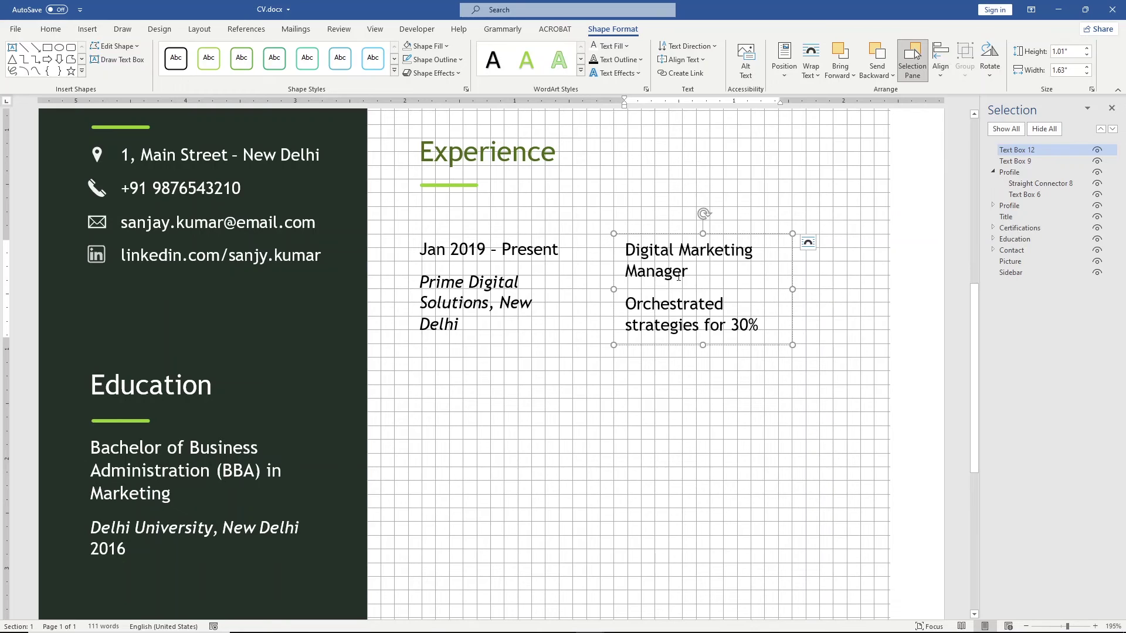
{"action": "left_click_drag", "start_coordinate": [662, 264], "coordinate": [628, 248]}
{"action": "key", "text": "ctrl+b"}
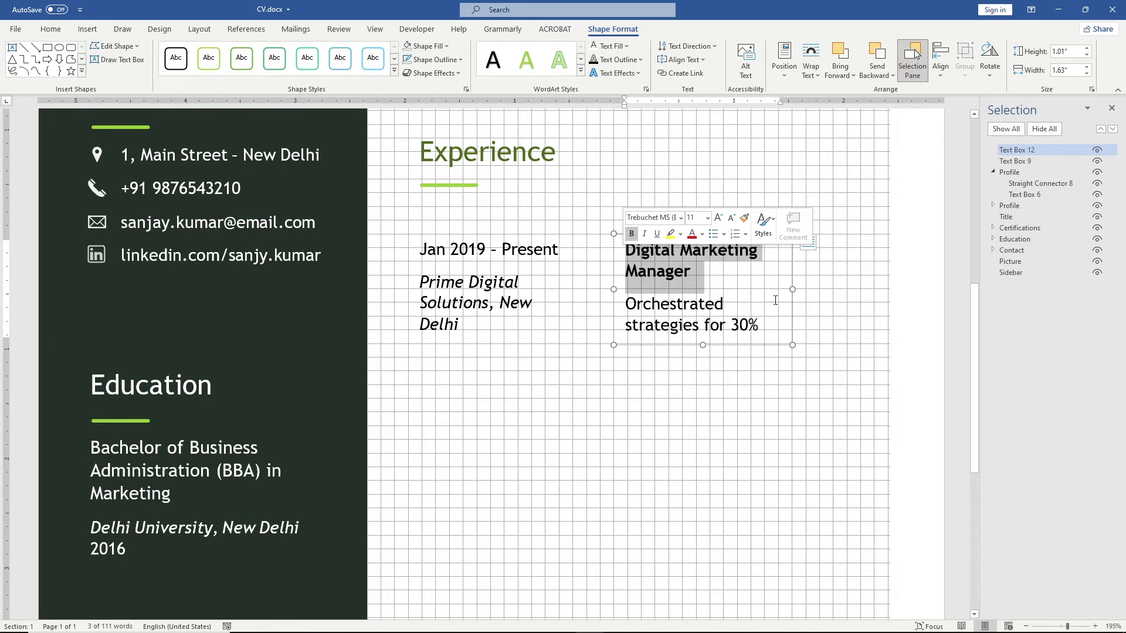
Step: Widen the description box to 2.62", lengthen it to fit, and justify the paragraph
{"action": "left_click_drag", "start_coordinate": [792, 292], "coordinate": [901, 291]}
{"action": "left_click_drag", "start_coordinate": [754, 356], "coordinate": [619, 289]}
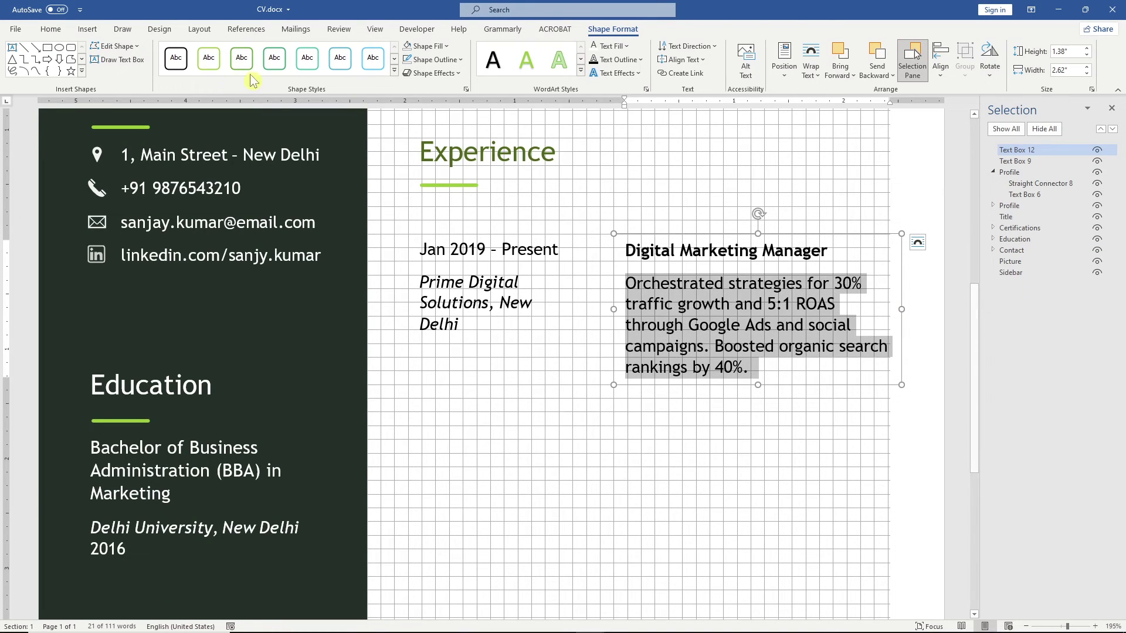
{"action": "left_click", "coordinate": [50, 34]}
{"action": "left_click", "coordinate": [333, 70]}
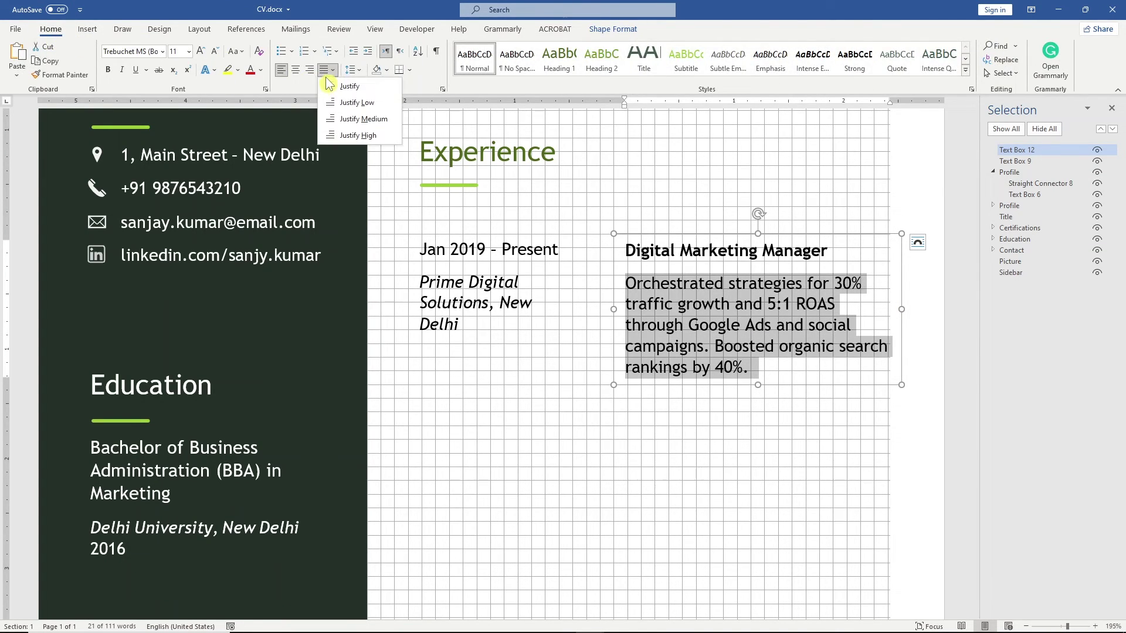
{"action": "left_click", "coordinate": [340, 88]}
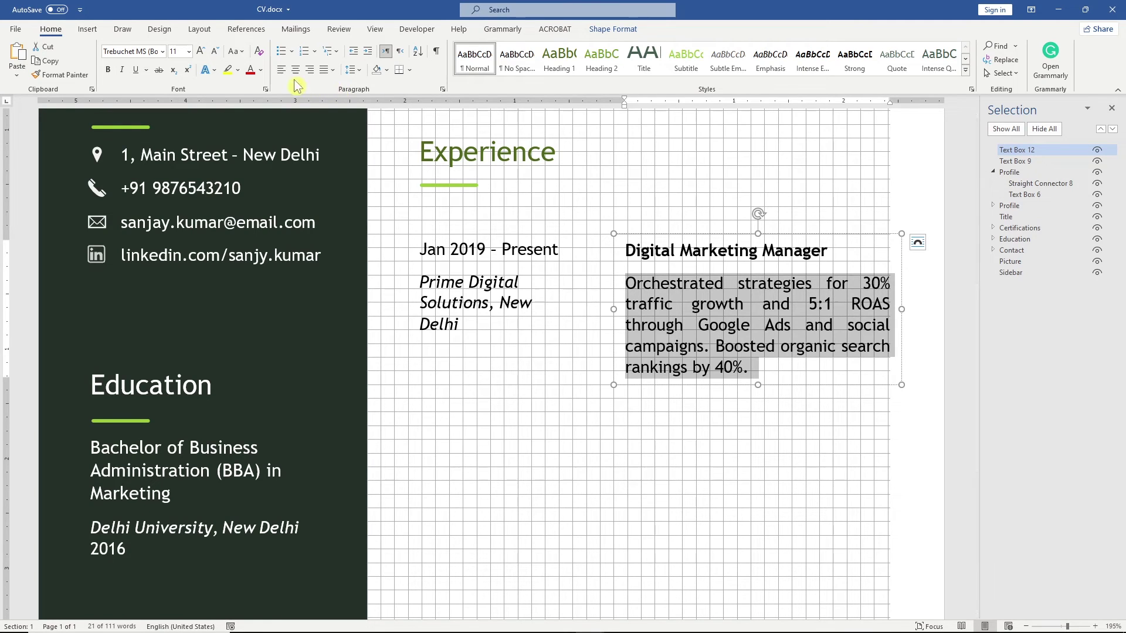
{"action": "left_click", "coordinate": [475, 257]}
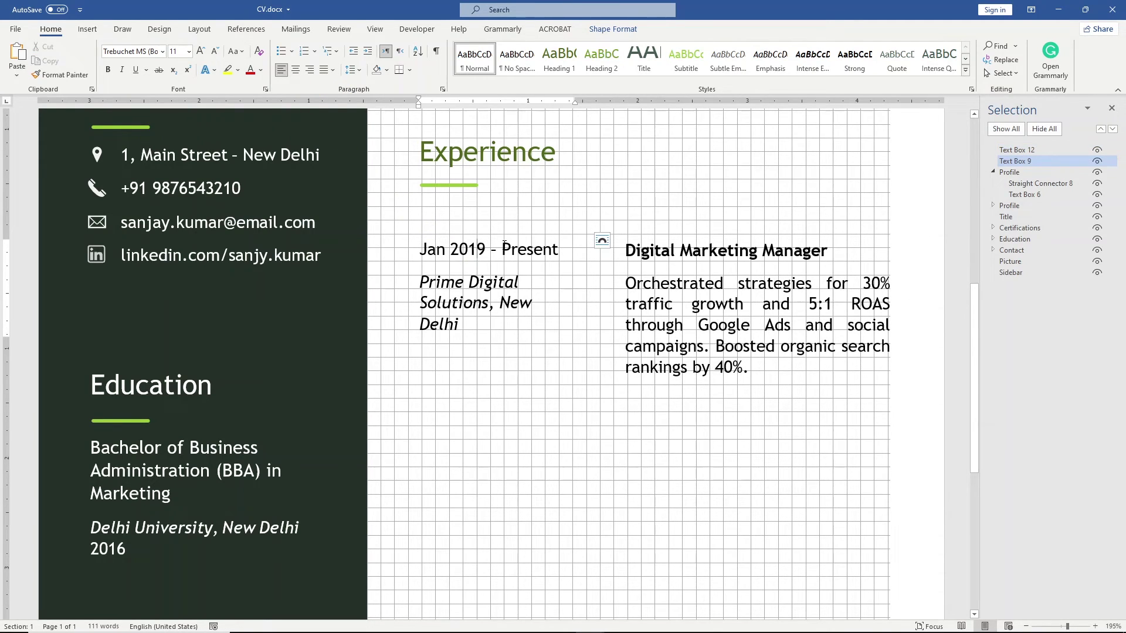
Step: Widen the date box, move both entry boxes up under the heading and align their tops
{"action": "left_click_drag", "start_coordinate": [591, 287], "coordinate": [604, 285]}
{"action": "left_click", "coordinate": [647, 274], "text": "shift"}
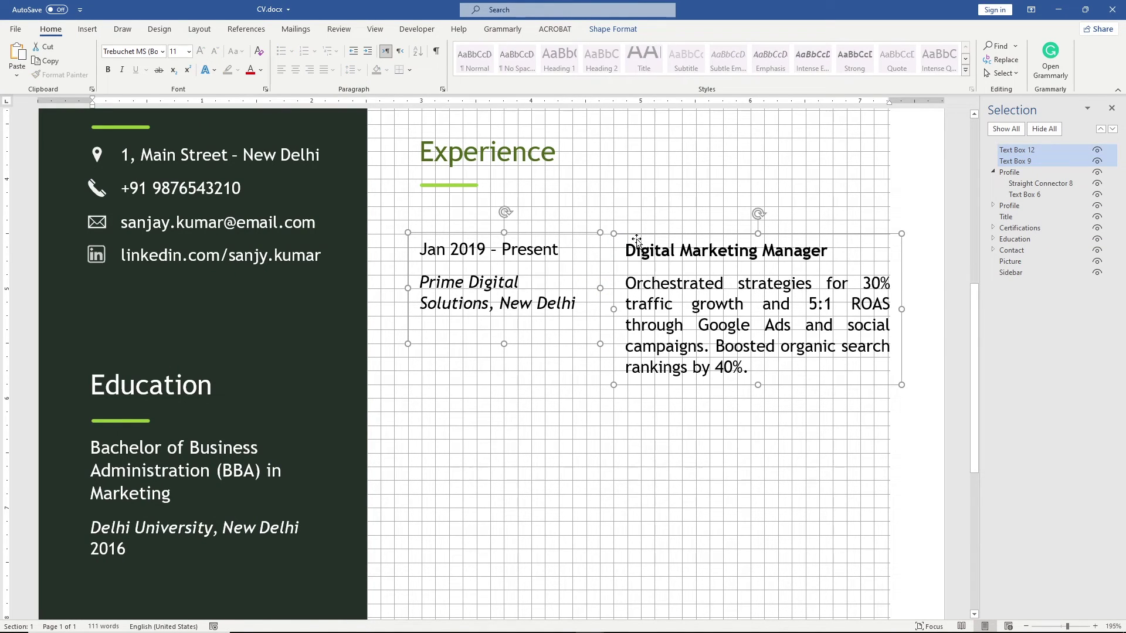
{"action": "left_click_drag", "start_coordinate": [637, 237], "coordinate": [632, 201]}
{"action": "left_click", "coordinate": [612, 31]}
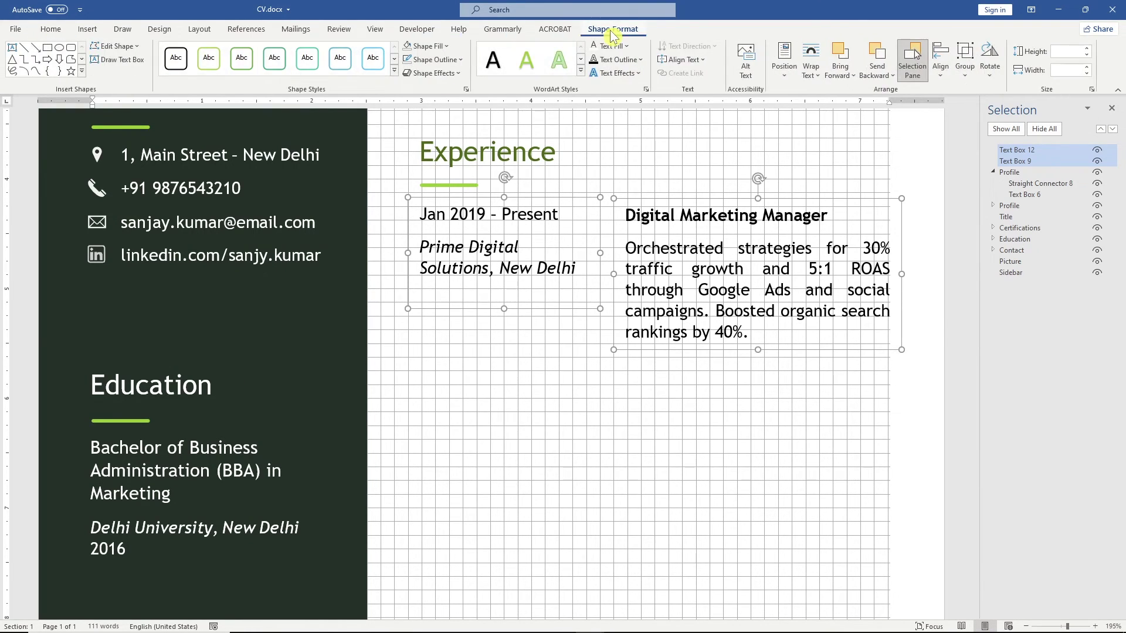
{"action": "left_click", "coordinate": [940, 68]}
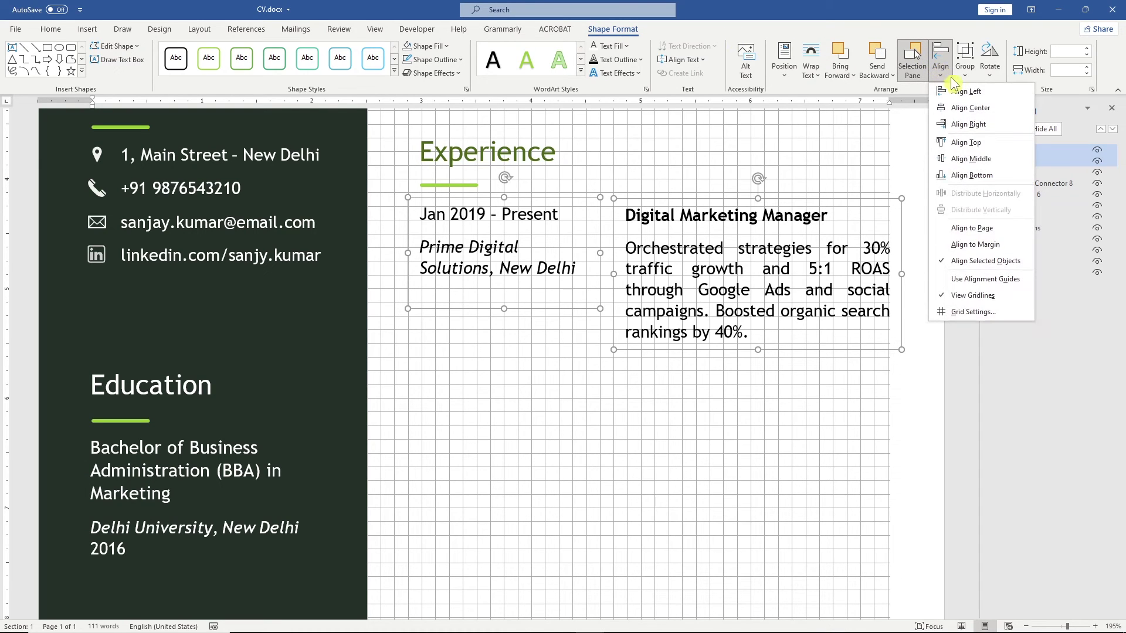
{"action": "left_click", "coordinate": [993, 143]}
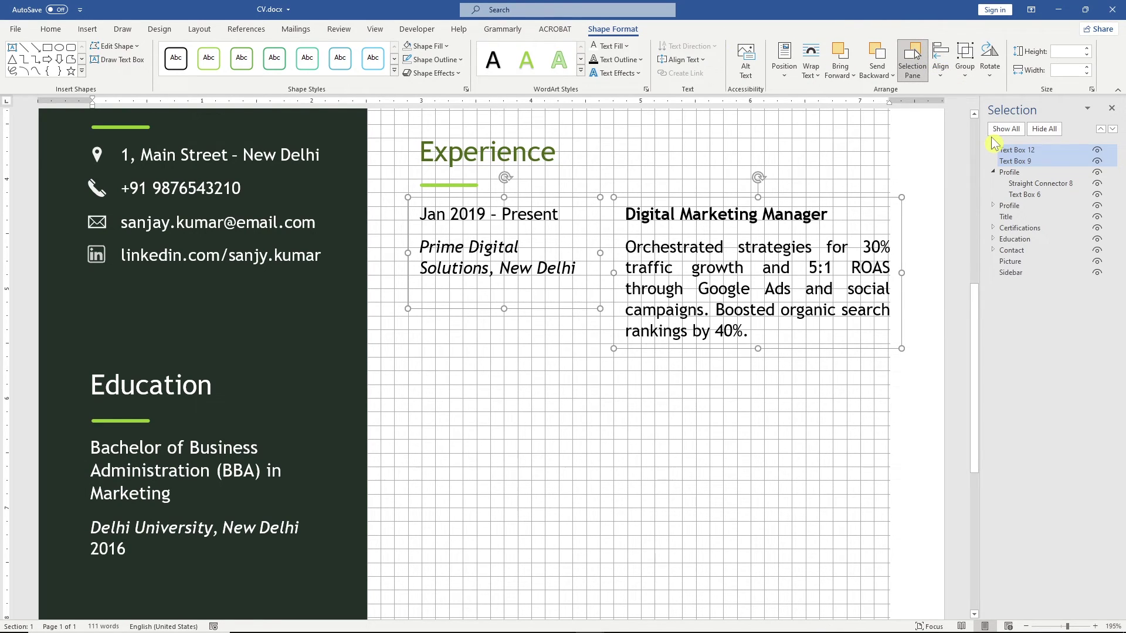
Step: Ctrl-drag a copy of both entry boxes below as a second Experience entry
{"action": "left_click_drag", "start_coordinate": [810, 204], "coordinate": [804, 359]}
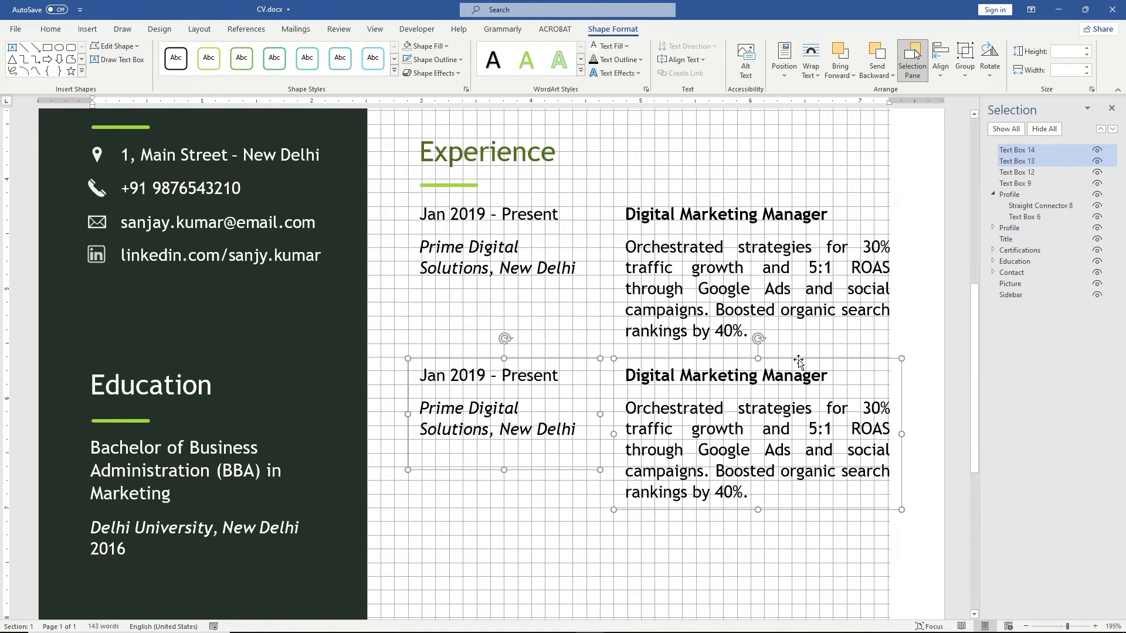
{"action": "left_click", "coordinate": [778, 324], "text": "shift"}
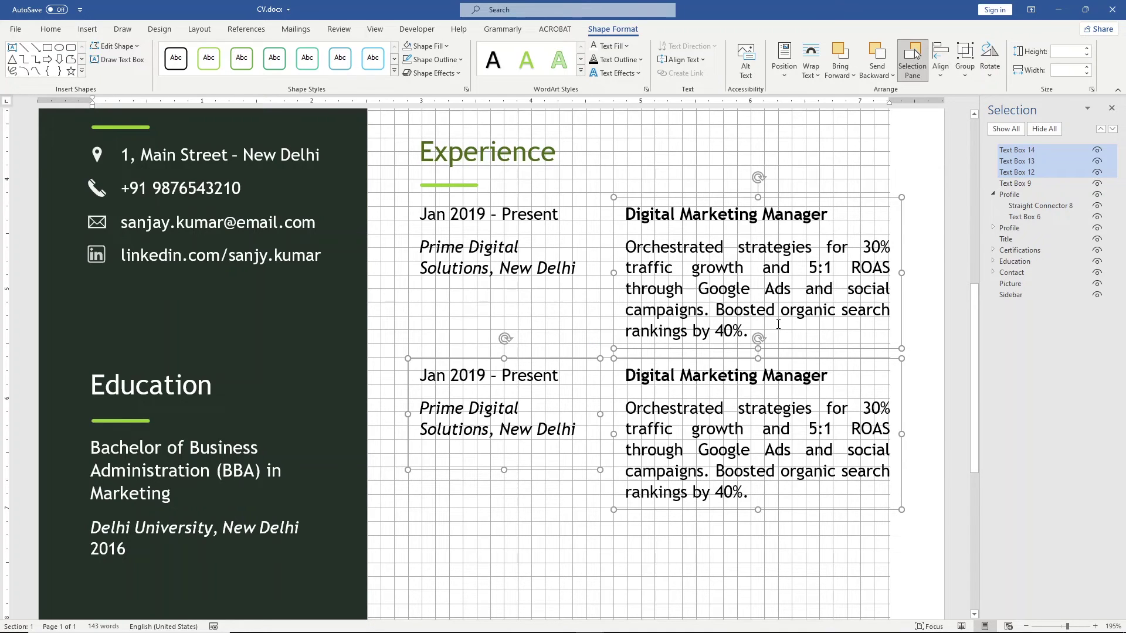
{"action": "key", "text": "alt+Tab"}
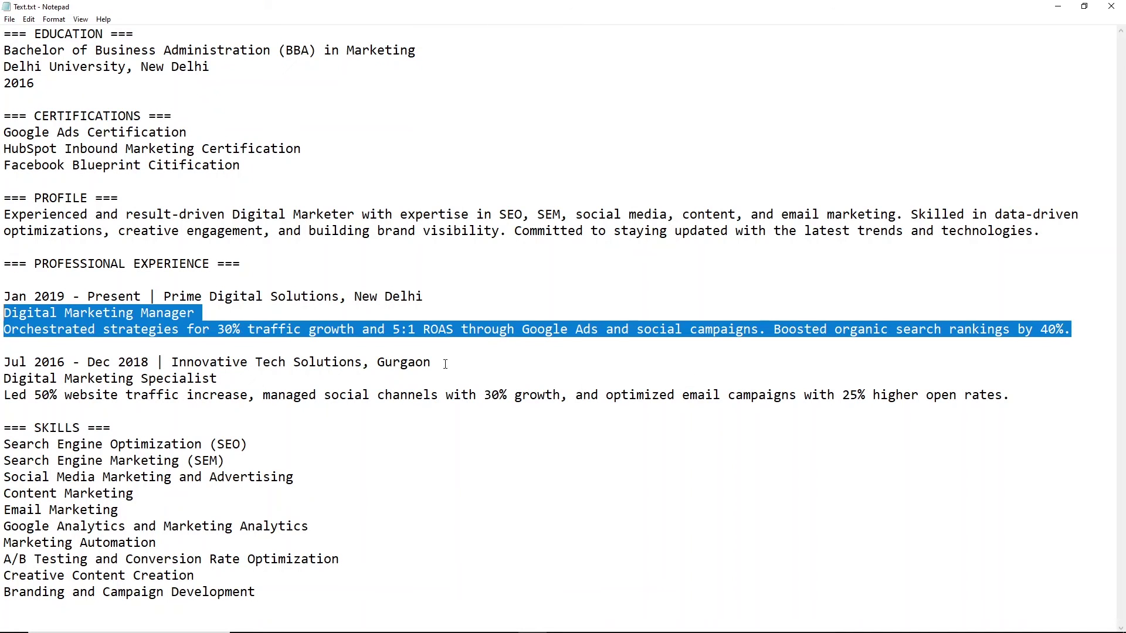
Step: Change the lower entry to 'Jul 2016 – Dec 2018' with italic 'Innovative Tech Solutions, Gurgaon' beneath
{"action": "left_click_drag", "start_coordinate": [446, 364], "coordinate": [3, 364]}
{"action": "key", "text": "ctrl+c"}
{"action": "key", "text": "alt+Tab"}
{"action": "left_click_drag", "start_coordinate": [578, 428], "coordinate": [418, 388]}
{"action": "key", "text": "ctrl+v"}
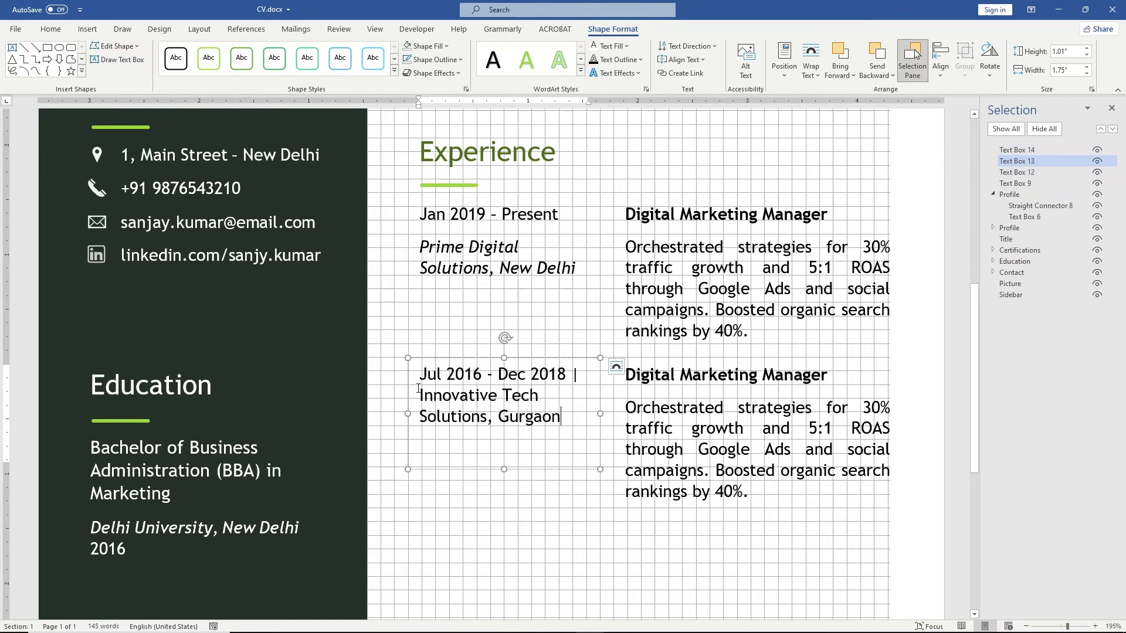
{"action": "left_click", "coordinate": [579, 375]}
{"action": "key", "text": "BackSpace"}
{"action": "key", "text": "Return"}
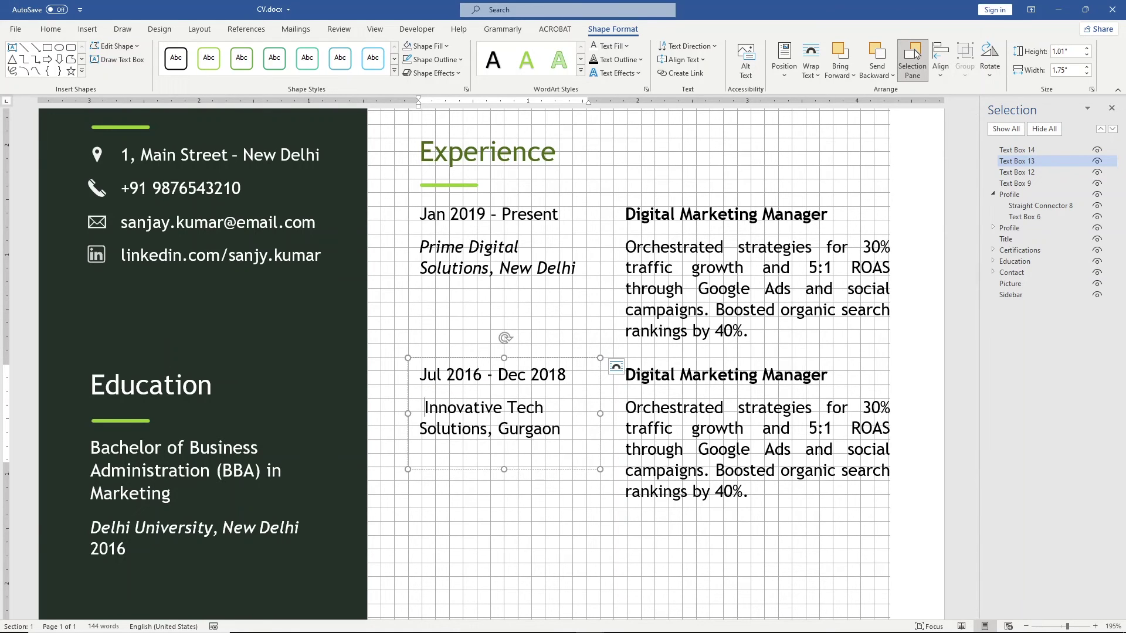
{"action": "left_click_drag", "start_coordinate": [400, 413], "coordinate": [561, 431]}
{"action": "key", "text": "ctrl+i"}
Step: Replace the lower description with the Digital Marketing Specialist title and text, unbolding the paragraph
{"action": "key", "text": "alt+Tab"}
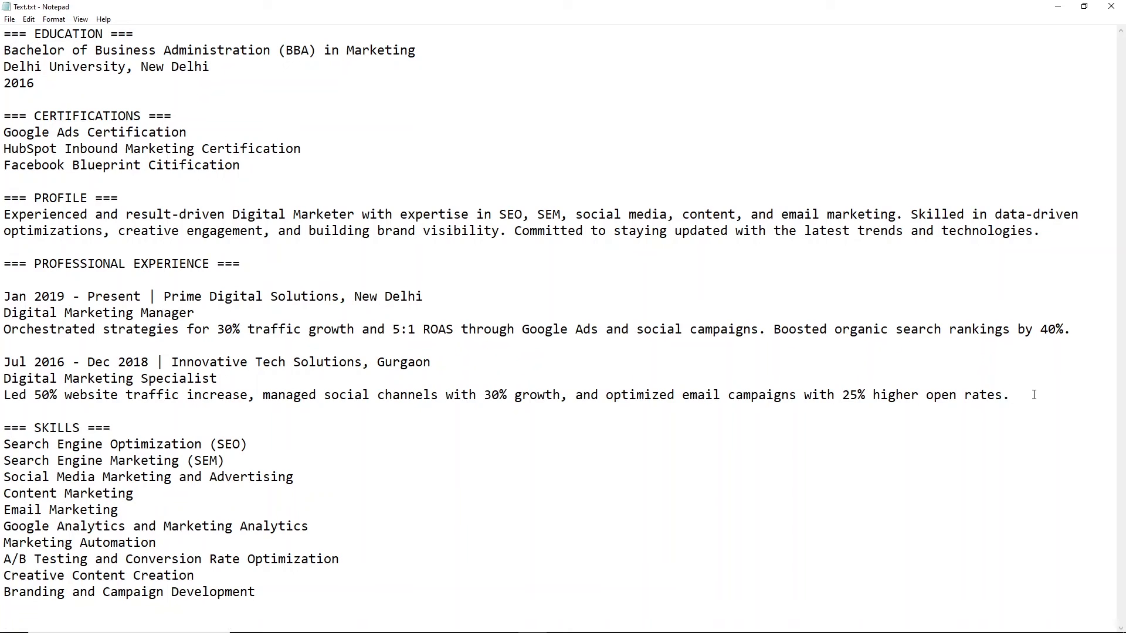
{"action": "left_click_drag", "start_coordinate": [1034, 394], "coordinate": [3, 378]}
{"action": "key", "text": "ctrl+c"}
{"action": "key", "text": "alt+Tab"}
{"action": "left_click_drag", "start_coordinate": [626, 375], "coordinate": [598, 405]}
{"action": "key", "text": "ctrl+v"}
{"action": "key", "text": "ctrl+b"}
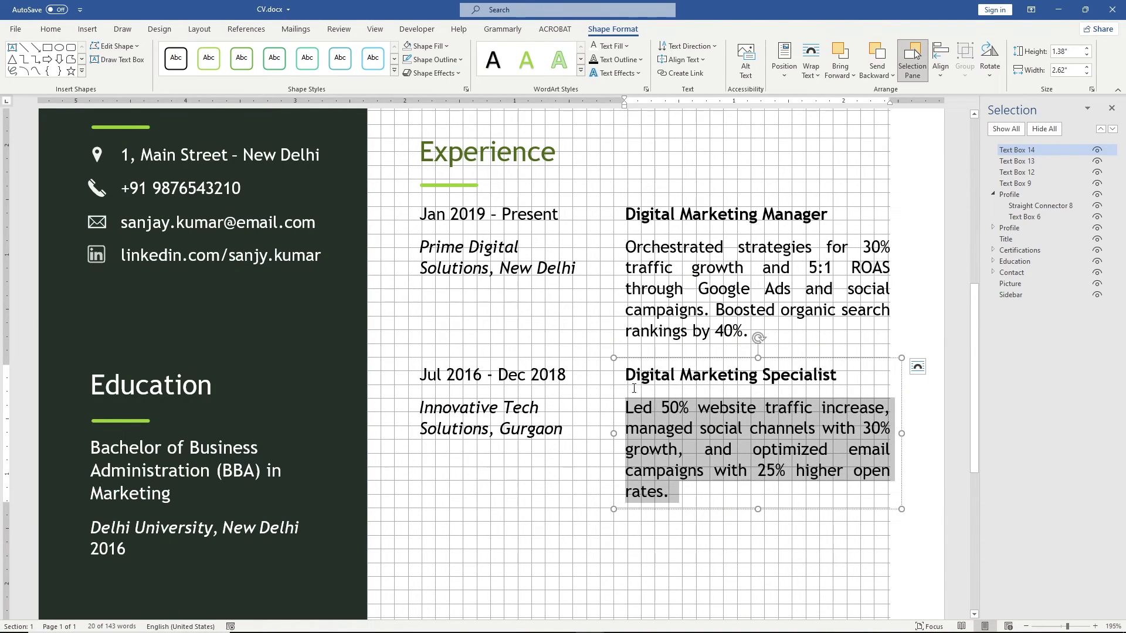
Step: Select the Experience heading and all four entry boxes and group them
{"action": "left_click", "coordinate": [649, 363]}
{"action": "left_click", "coordinate": [562, 374], "text": "shift"}
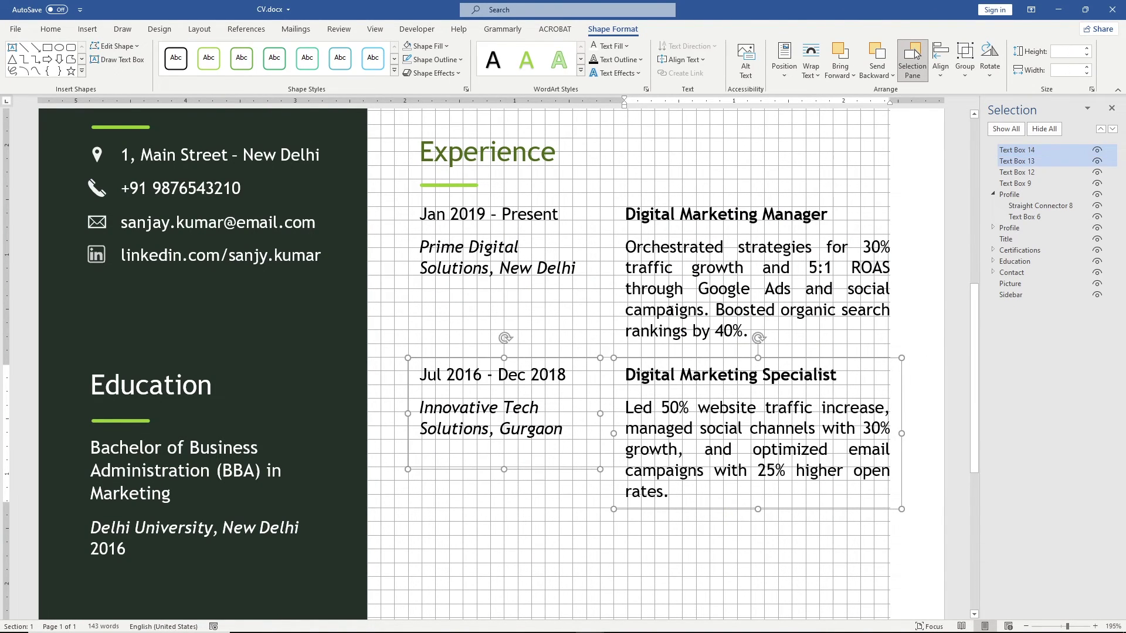
{"action": "left_click", "coordinate": [613, 294], "text": "shift"}
{"action": "left_click", "coordinate": [598, 253], "text": "shift"}
{"action": "left_click", "coordinate": [519, 154], "text": "shift"}
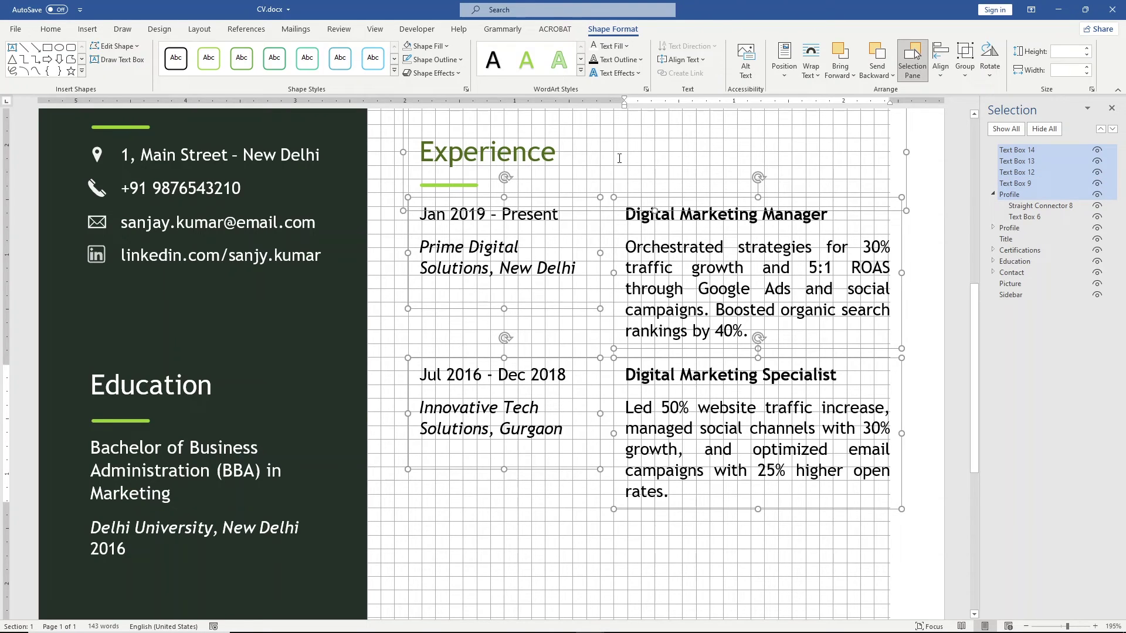
{"action": "left_click", "coordinate": [965, 61]}
{"action": "left_click", "coordinate": [974, 91]}
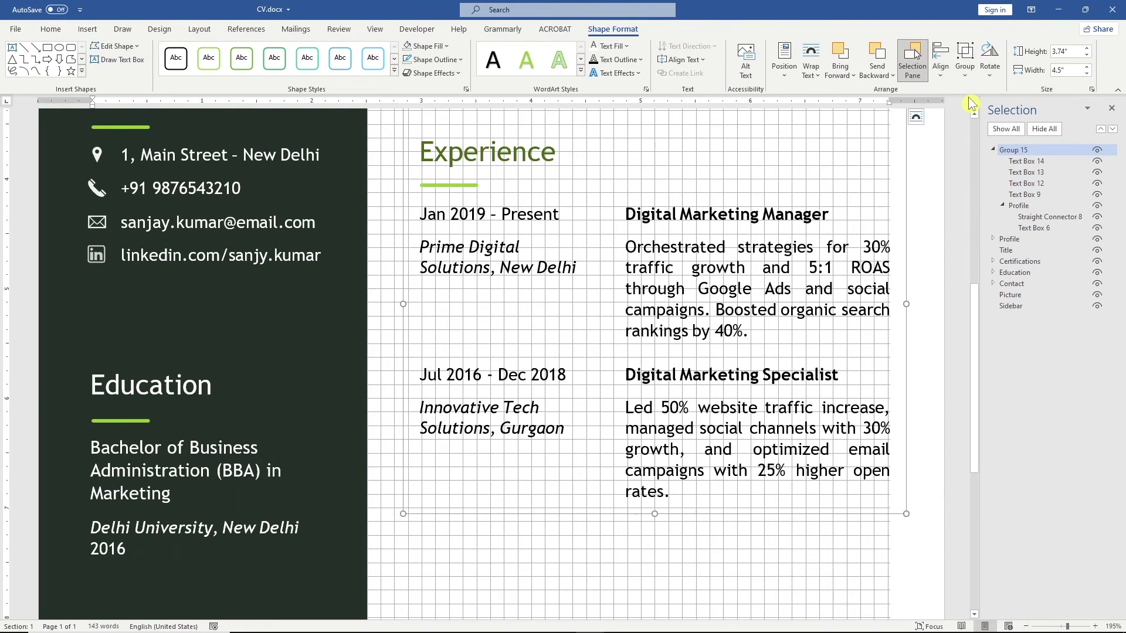
Step: Rename the new group 'Experience' and collapse it in the Selection Pane
{"action": "double_click", "coordinate": [1014, 150]}
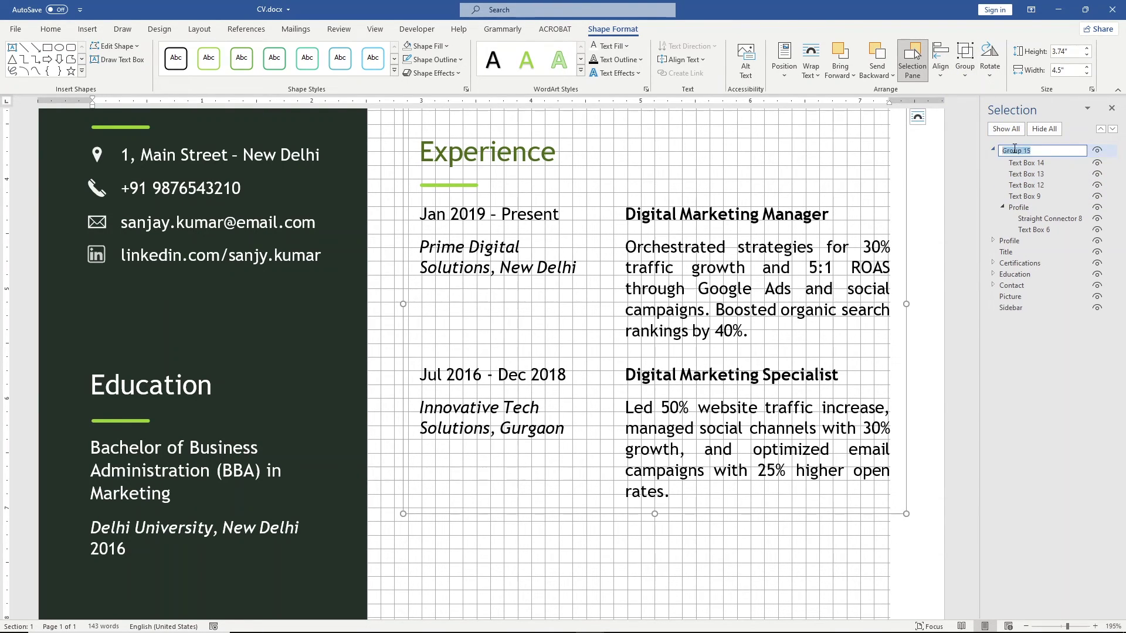
{"action": "type", "text": "Experience"}
{"action": "key", "text": "Return"}
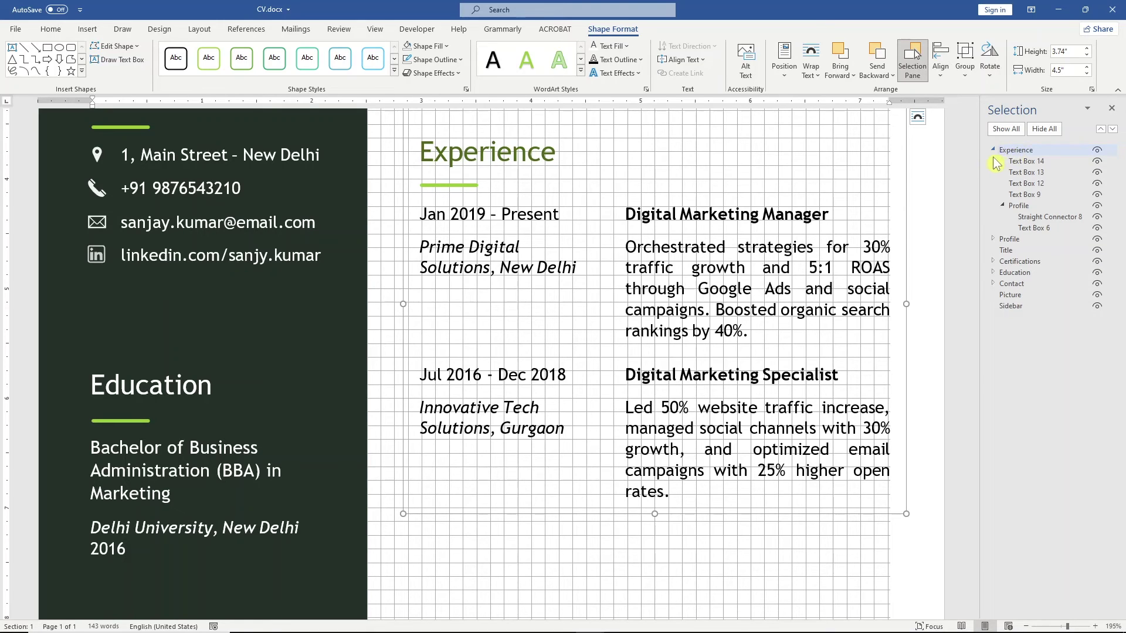
{"action": "left_click", "coordinate": [992, 150]}
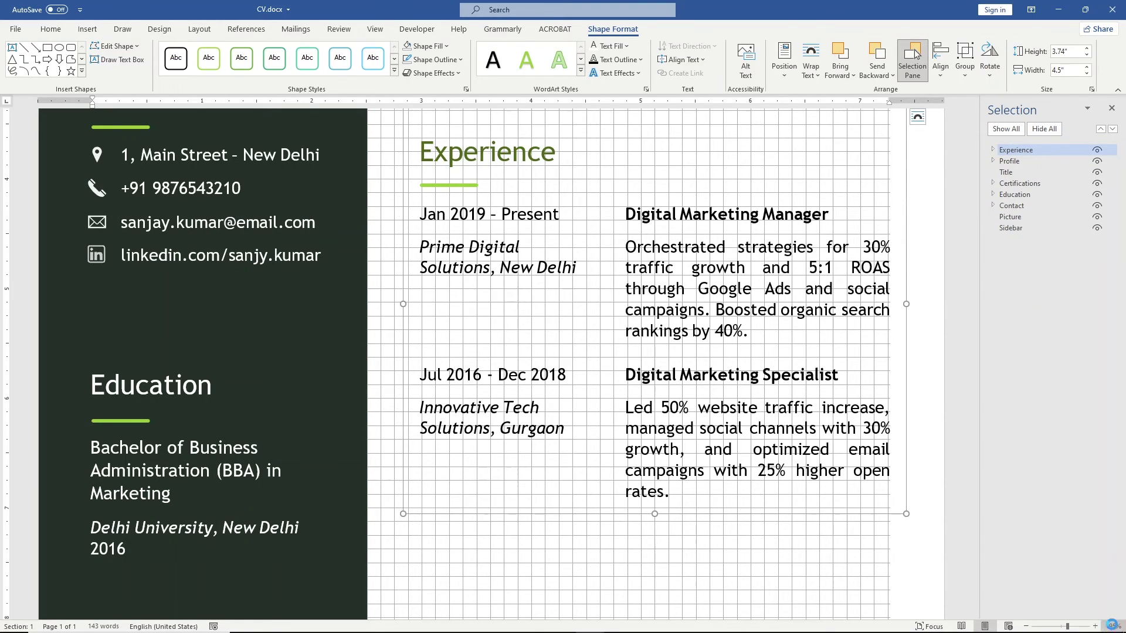
Step: Zoom to the whole page and Ctrl-drag a copy of the Profile section below Experience
{"action": "left_click", "coordinate": [578, 317]}
{"action": "left_click", "coordinate": [578, 356]}
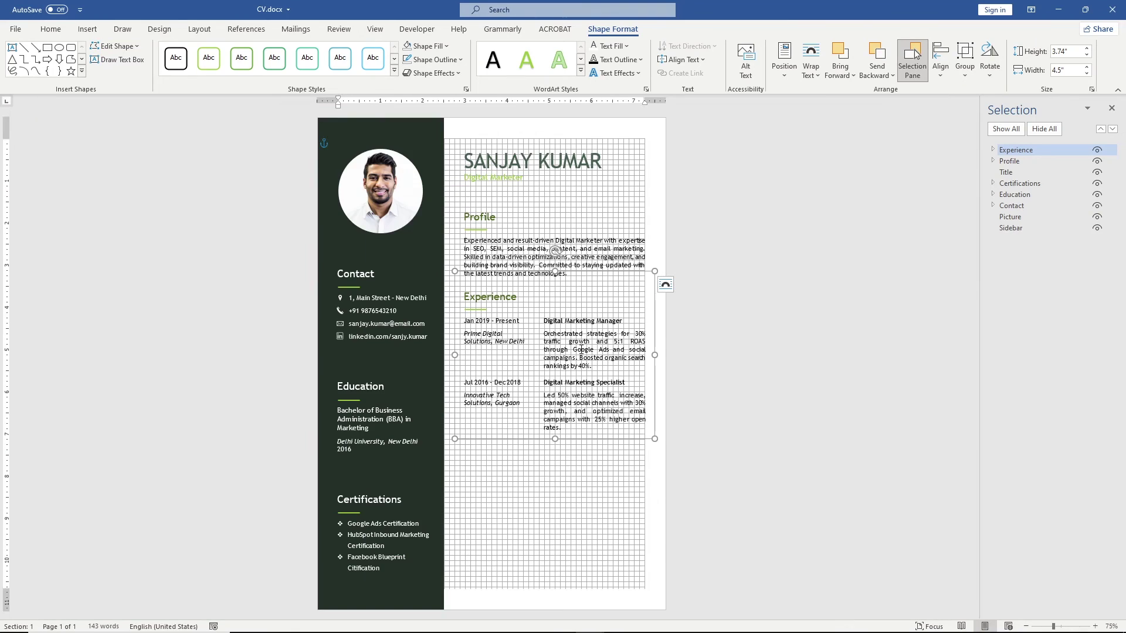
{"action": "left_click", "coordinate": [539, 215]}
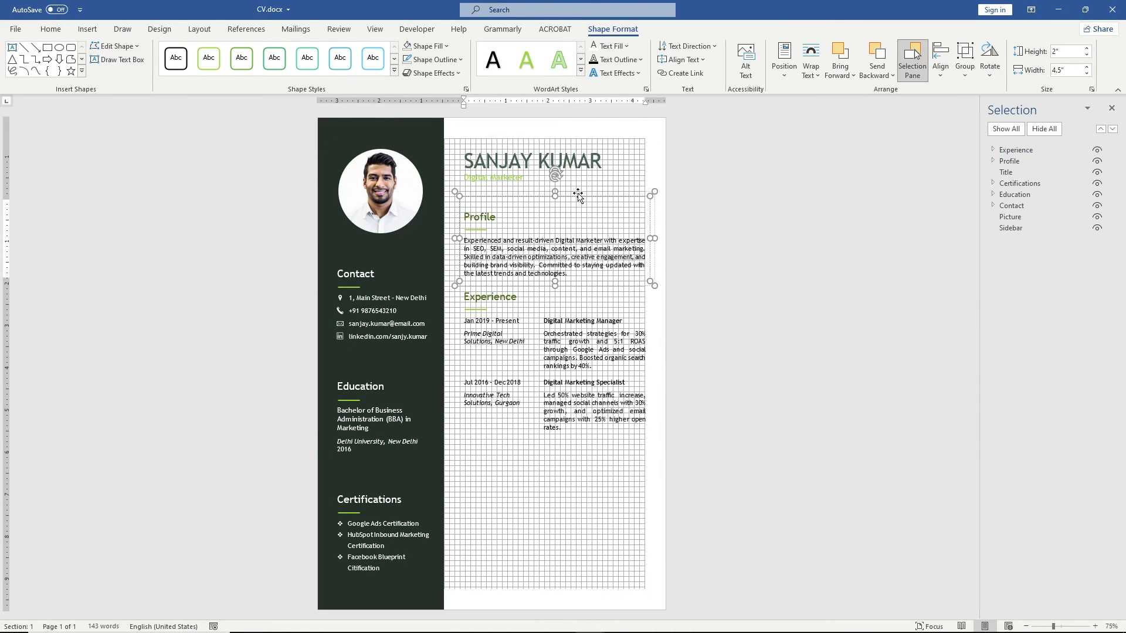
{"action": "left_click_drag", "start_coordinate": [577, 195], "coordinate": [572, 432]}
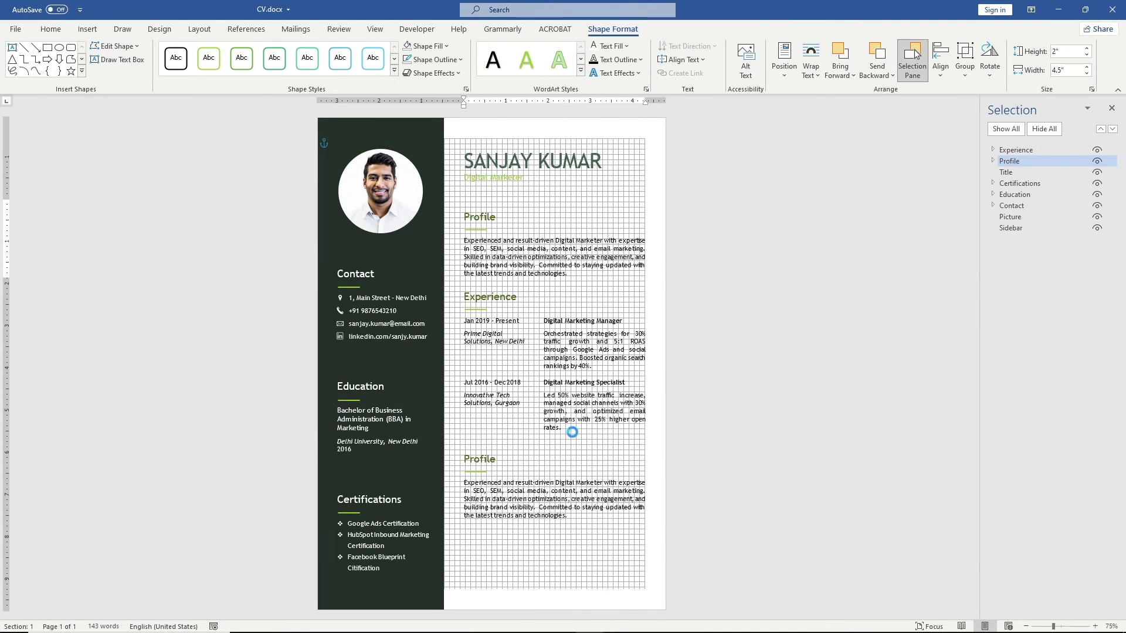
Step: Zoom back to page width and retype the copied Profile heading as 'Skills'
{"action": "left_click", "coordinate": [1108, 626]}
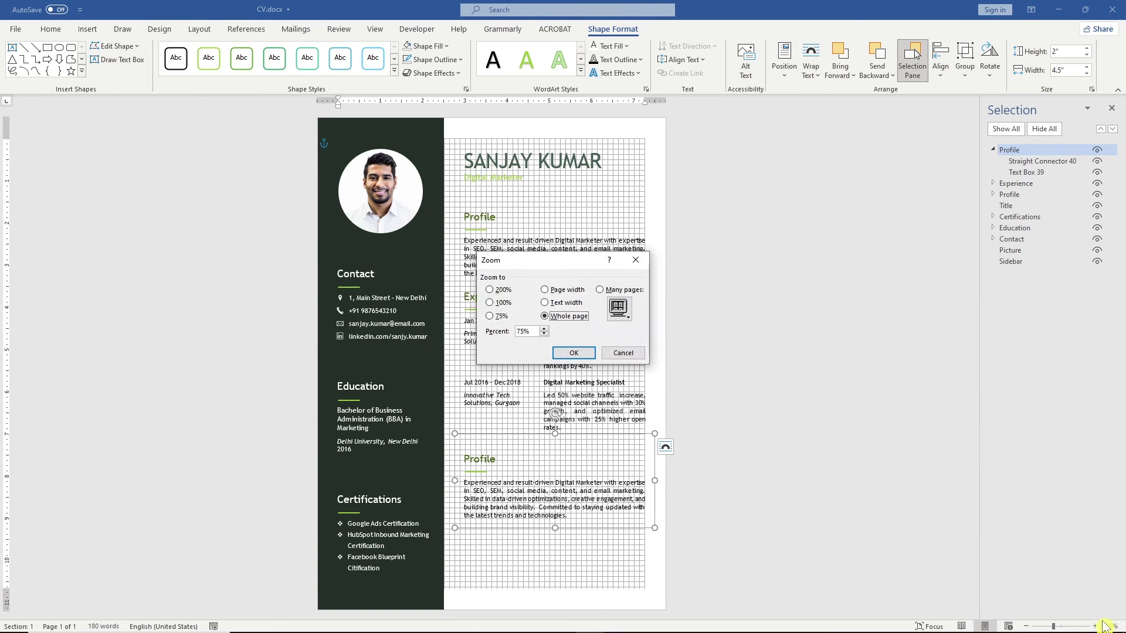
{"action": "left_click", "coordinate": [624, 352]}
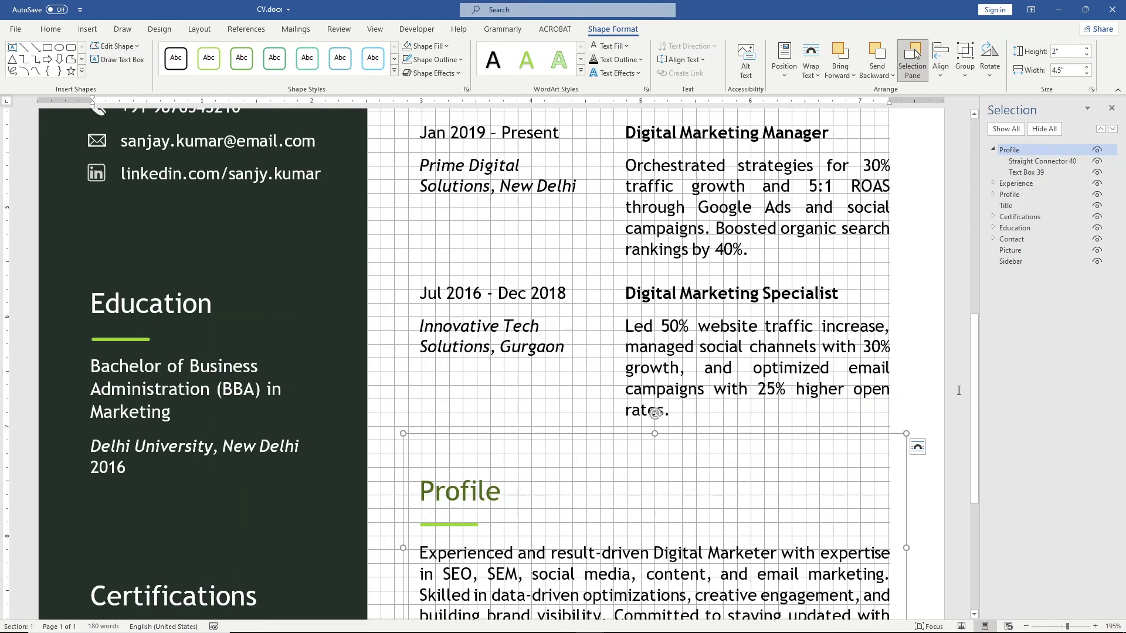
{"action": "scroll", "coordinate": [977, 416], "scroll_direction": "down", "scroll_amount": 4}
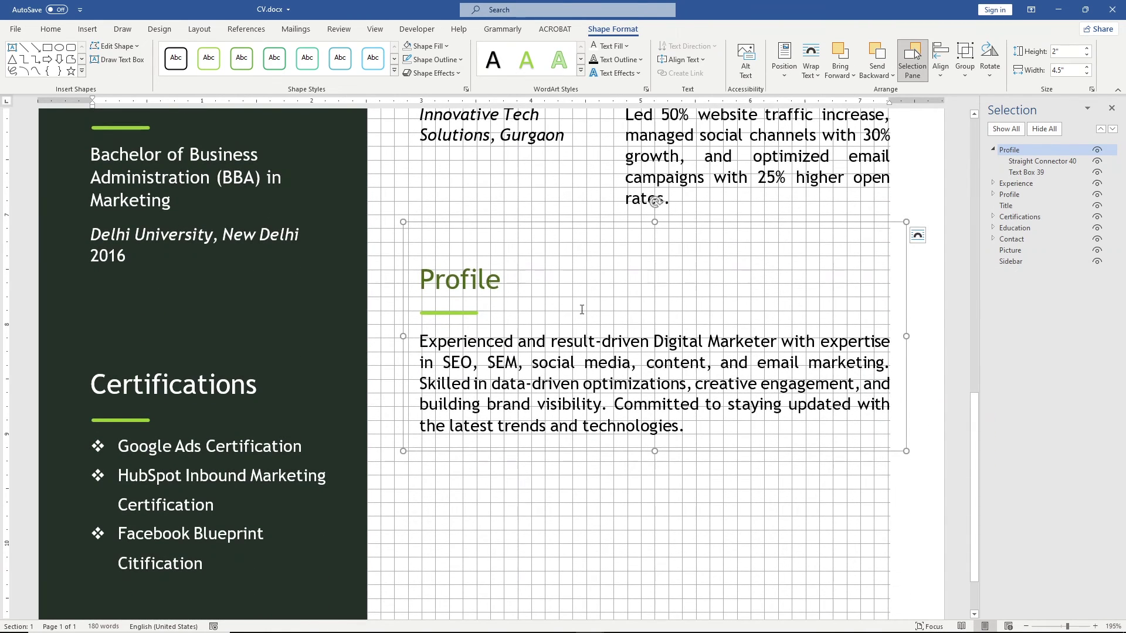
{"action": "left_click_drag", "start_coordinate": [501, 281], "coordinate": [421, 283]}
{"action": "type", "text": "Skills"}
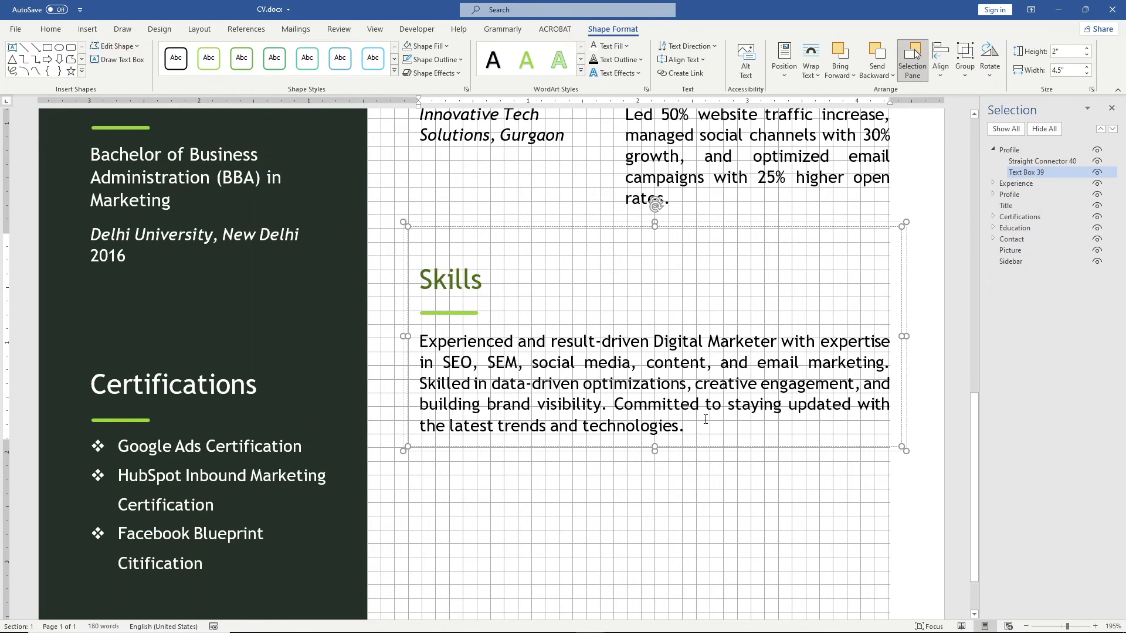
Step: Replace the copied profile paragraph with the skills list copied from the Notepad notes
{"action": "left_click_drag", "start_coordinate": [701, 427], "coordinate": [417, 343]}
{"action": "key", "text": "alt+Tab"}
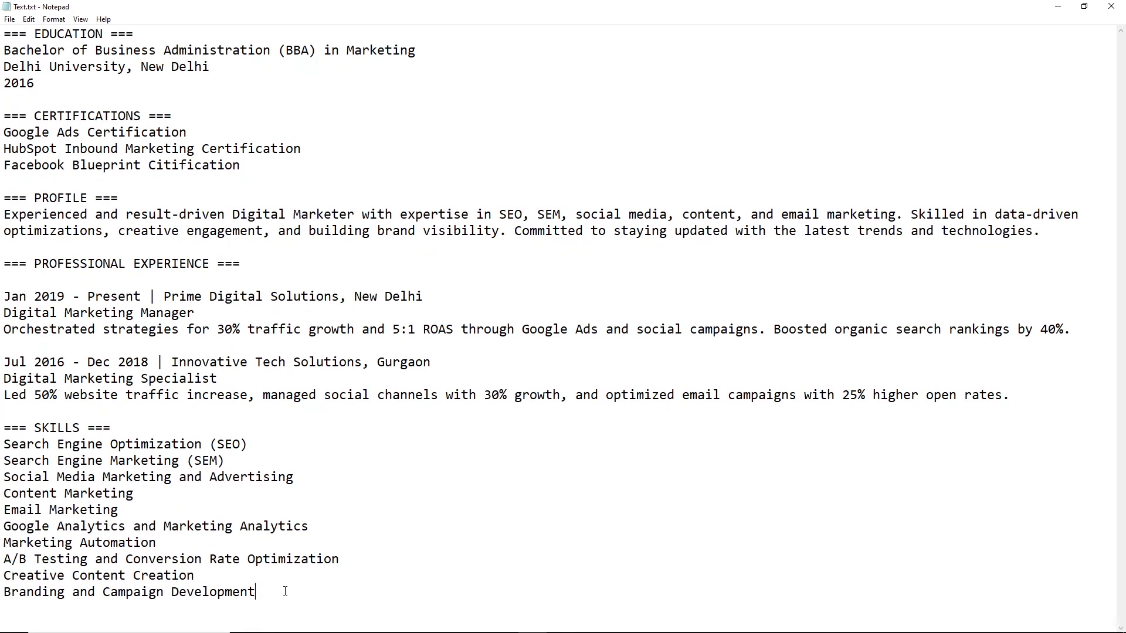
{"action": "left_click_drag", "start_coordinate": [258, 590], "coordinate": [2, 444]}
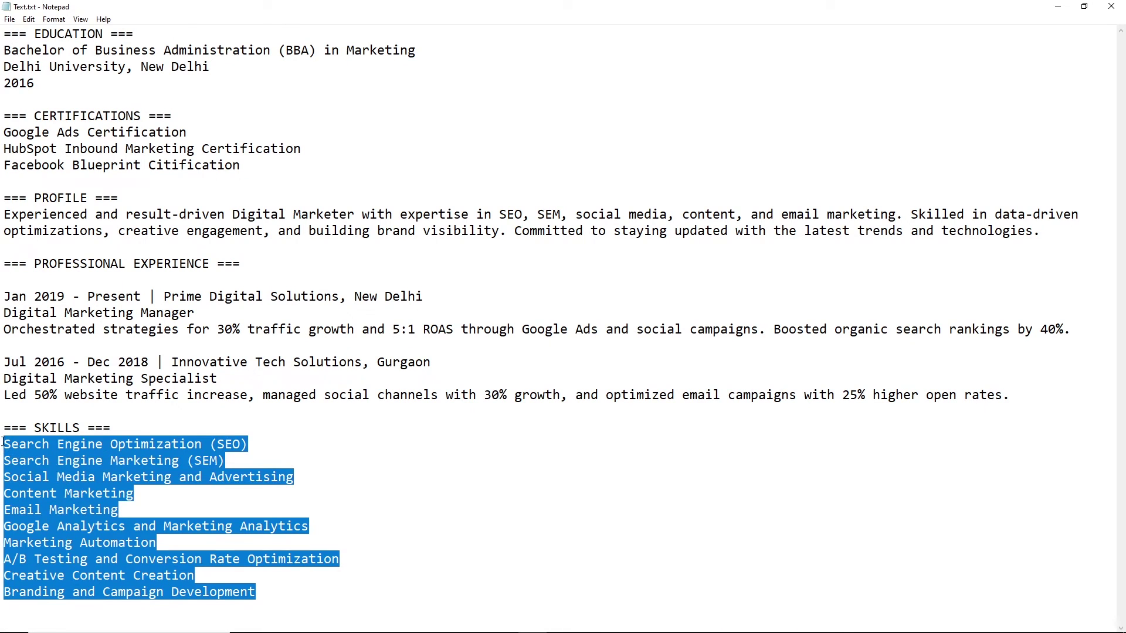
{"action": "key", "text": "alt+Tab"}
{"action": "key", "text": "ctrl+v"}
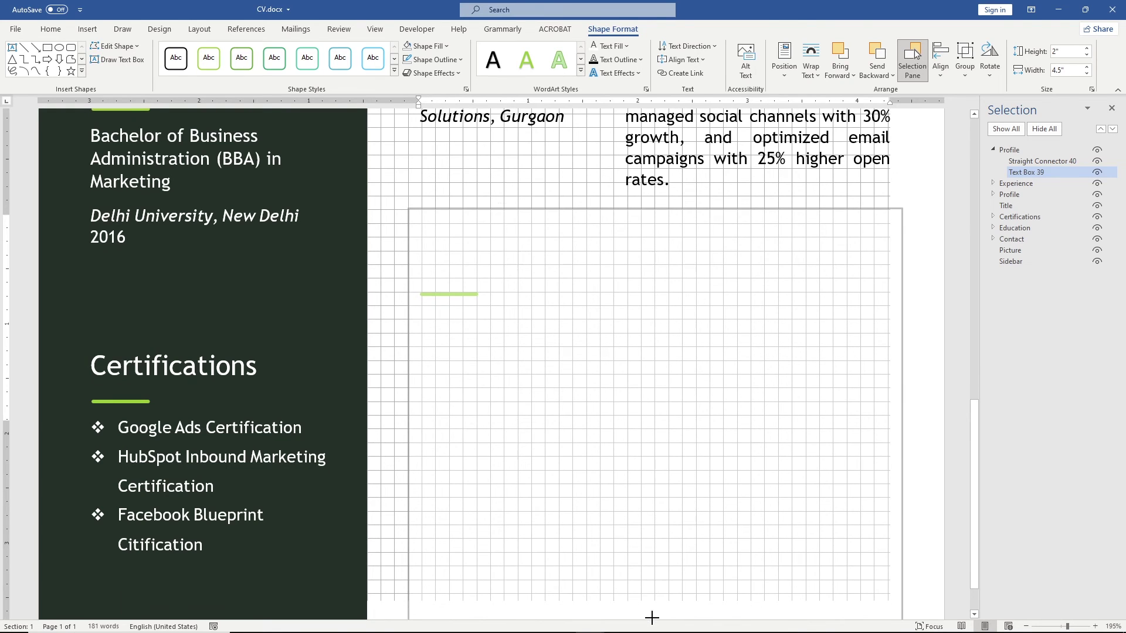
Step: Turn the ten skills into a bulleted list, shifted left, at 12 pt
{"action": "scroll", "coordinate": [810, 598], "scroll_direction": "down", "scroll_amount": 1}
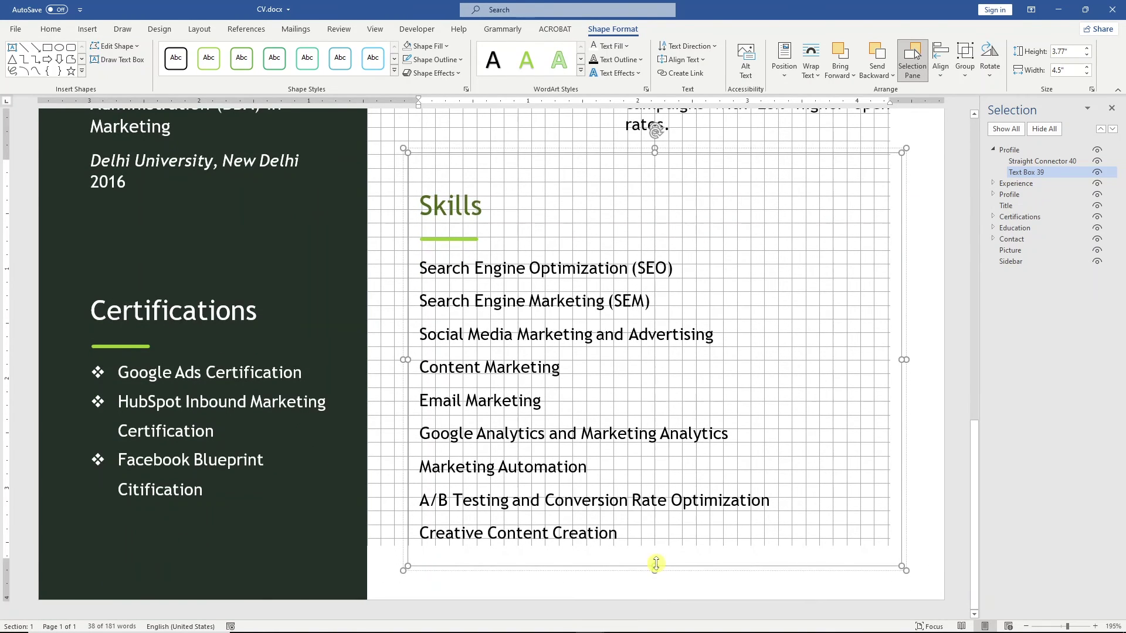
{"action": "left_click_drag", "start_coordinate": [655, 564], "coordinate": [655, 598]}
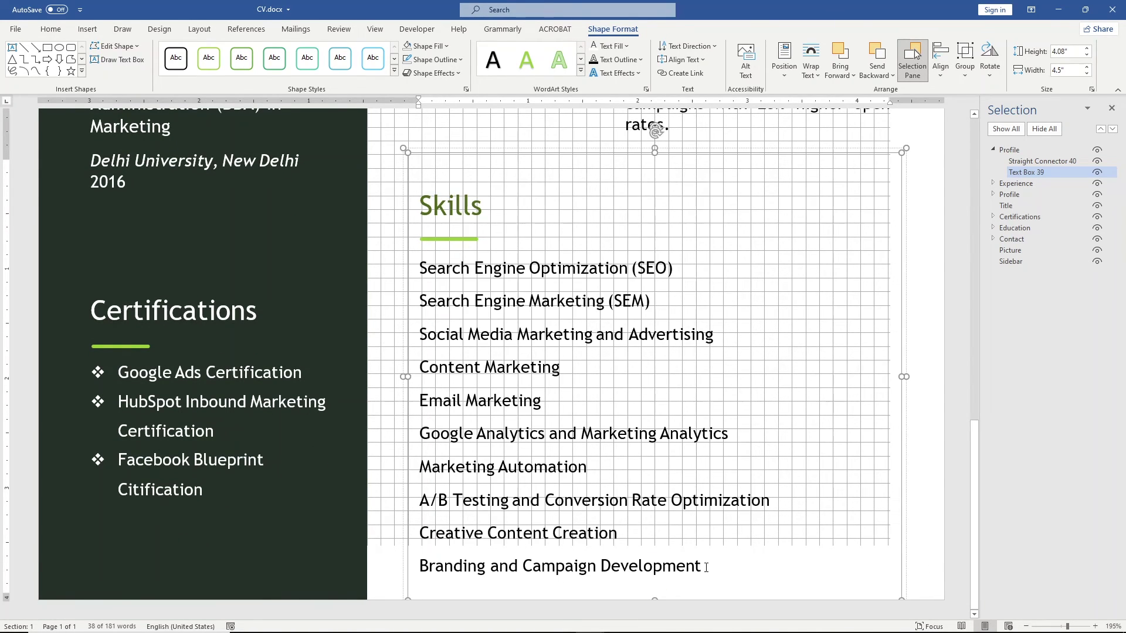
{"action": "left_click_drag", "start_coordinate": [706, 568], "coordinate": [418, 267]}
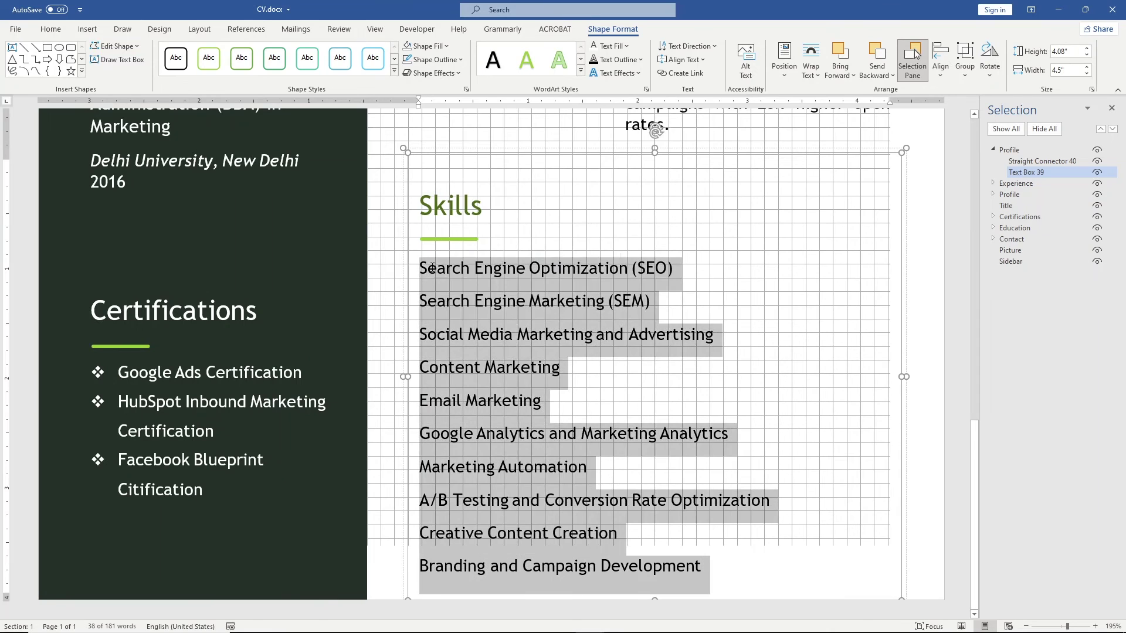
{"action": "left_click", "coordinate": [54, 30]}
{"action": "left_click", "coordinate": [281, 53]}
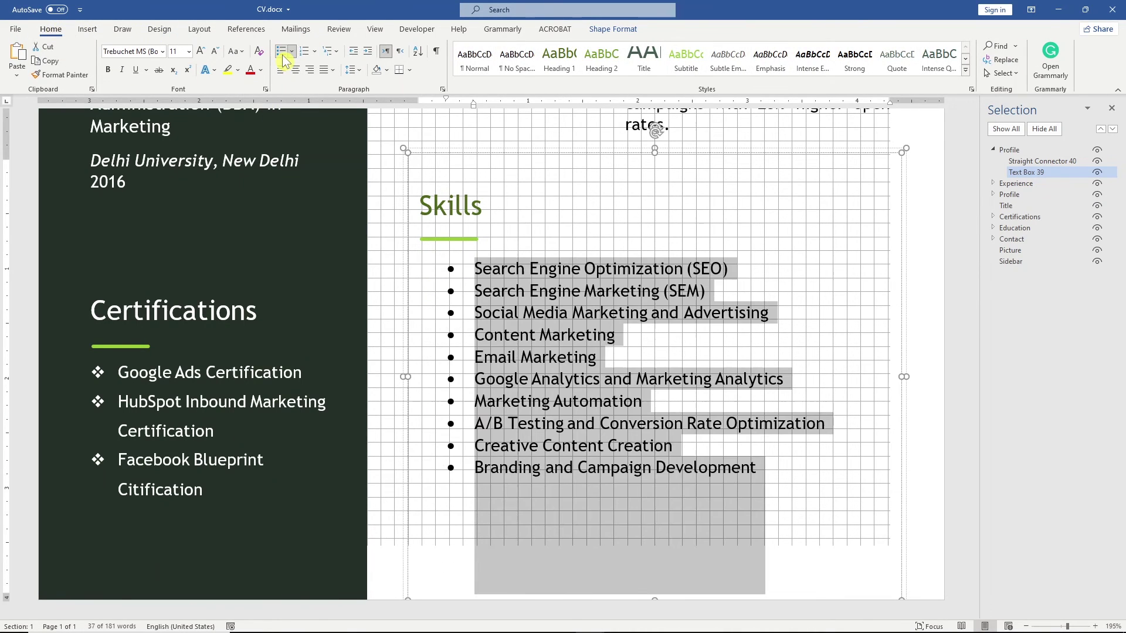
{"action": "left_click", "coordinate": [358, 55]}
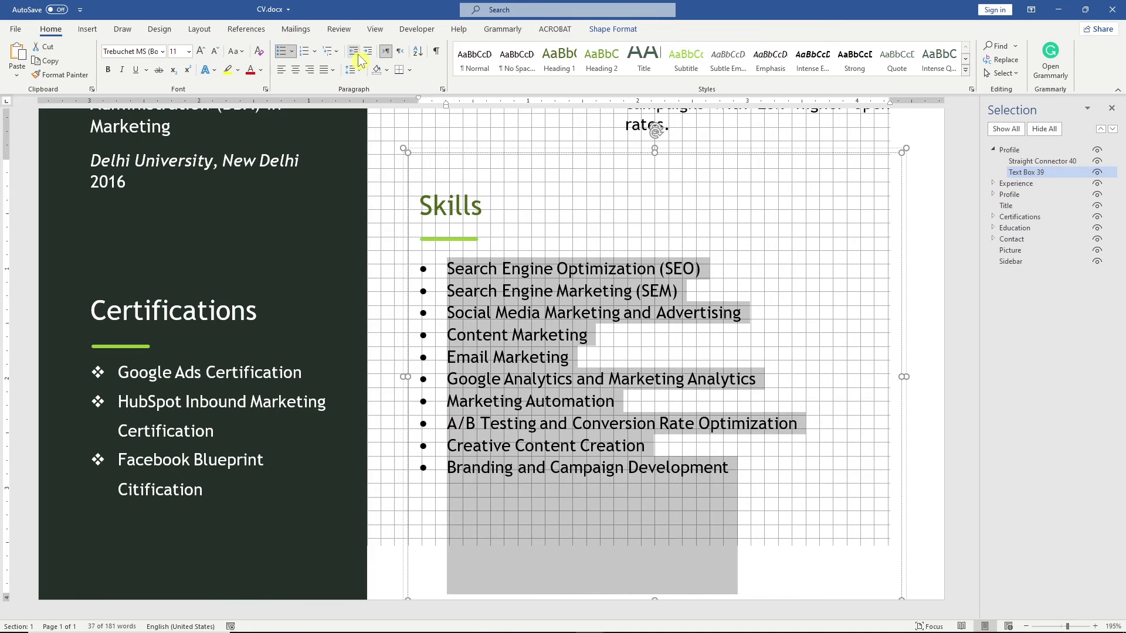
{"action": "left_click", "coordinate": [202, 52]}
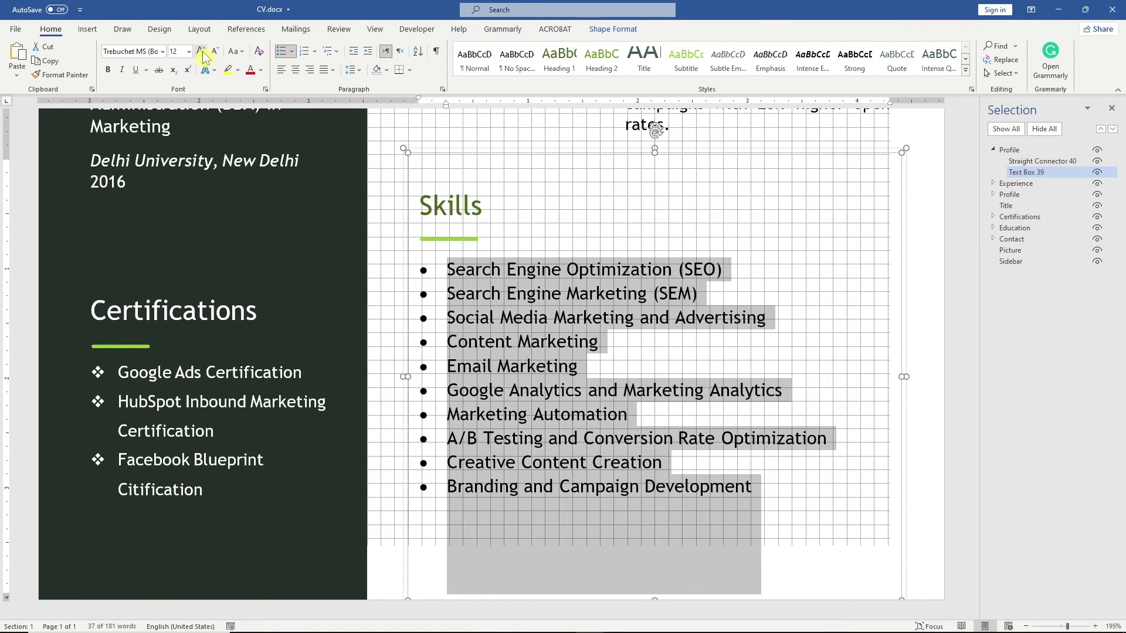
Step: Shrink the Skills text box to fit its list and zoom to Whole page
{"action": "left_click_drag", "start_coordinate": [656, 597], "coordinate": [656, 516]}
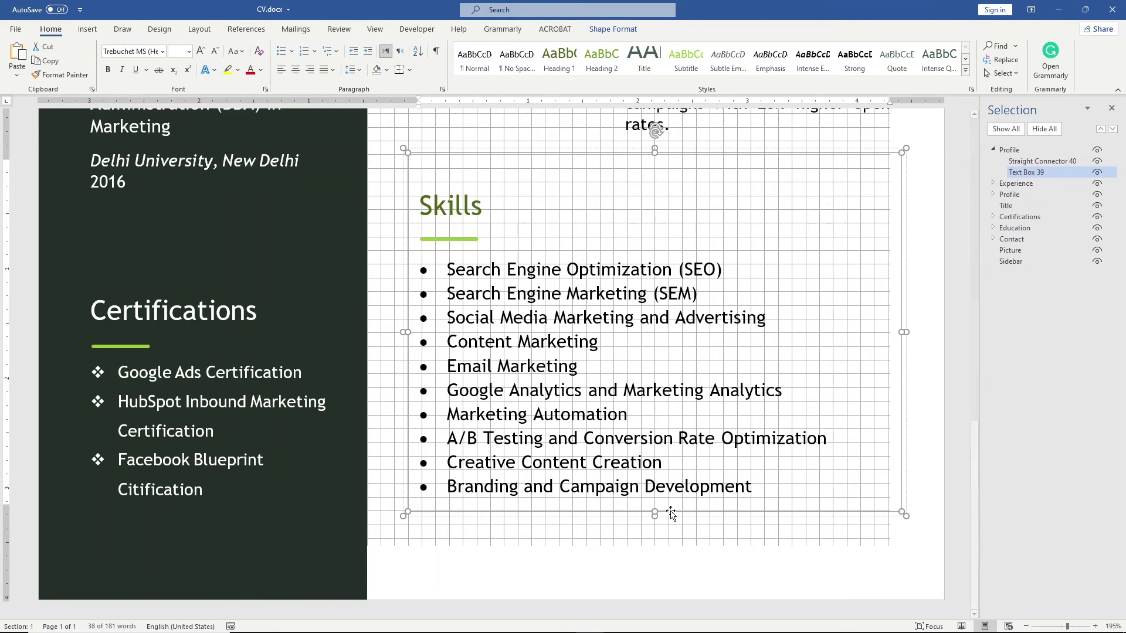
{"action": "left_click", "coordinate": [1113, 626]}
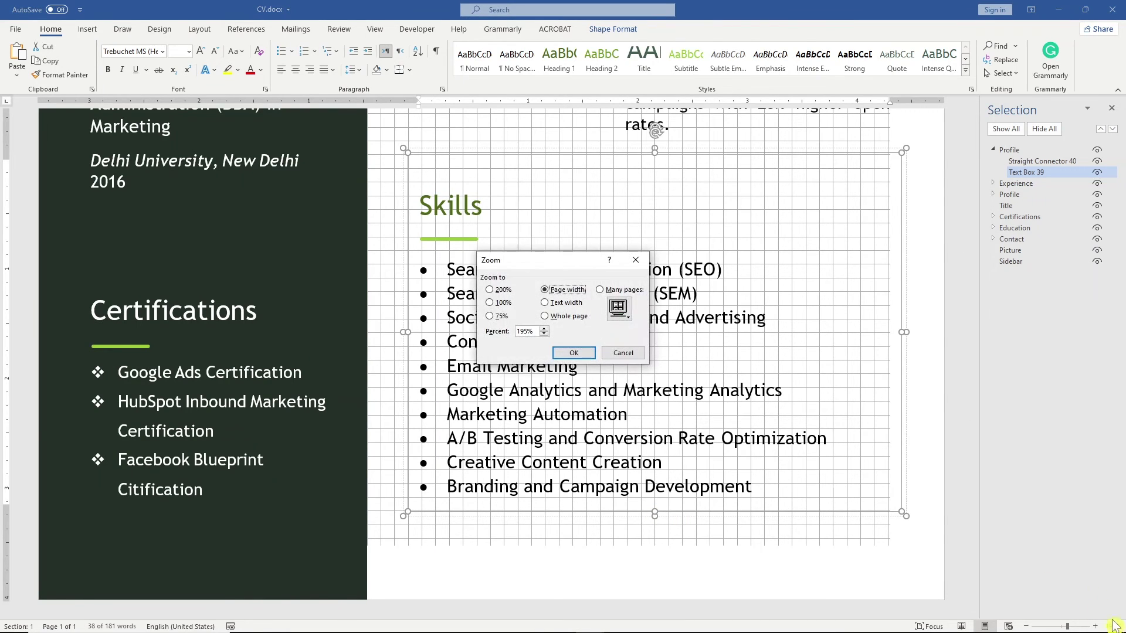
{"action": "left_click", "coordinate": [554, 316]}
{"action": "left_click", "coordinate": [574, 353]}
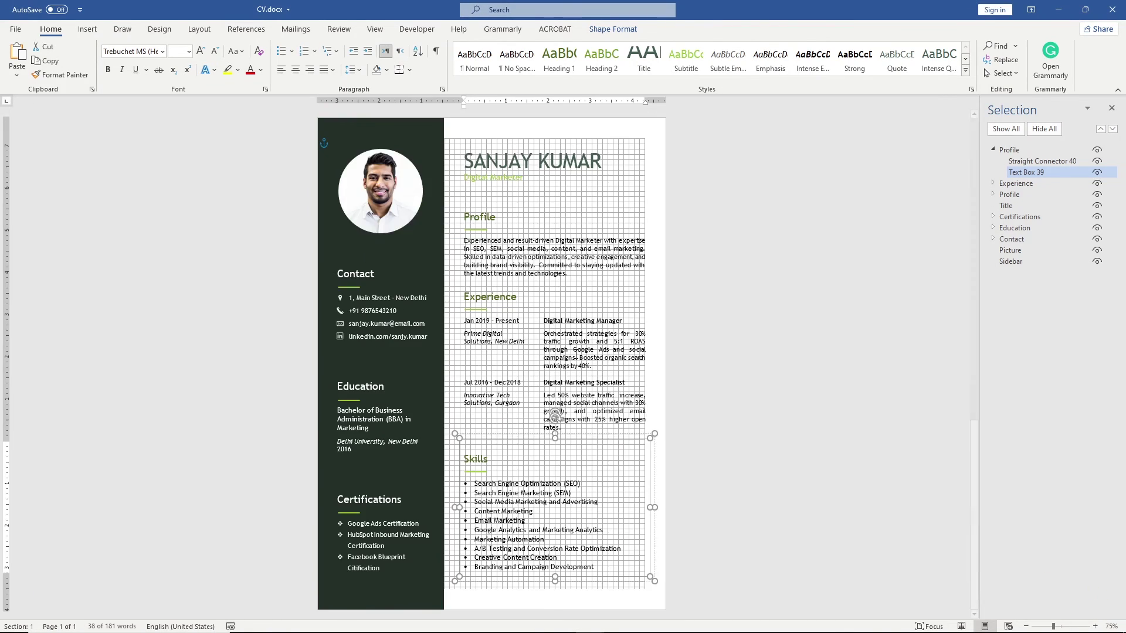
Step: Rename the copied group to Skills in the Selection pane, close it, and hide gridlines
{"action": "double_click", "coordinate": [1018, 150]}
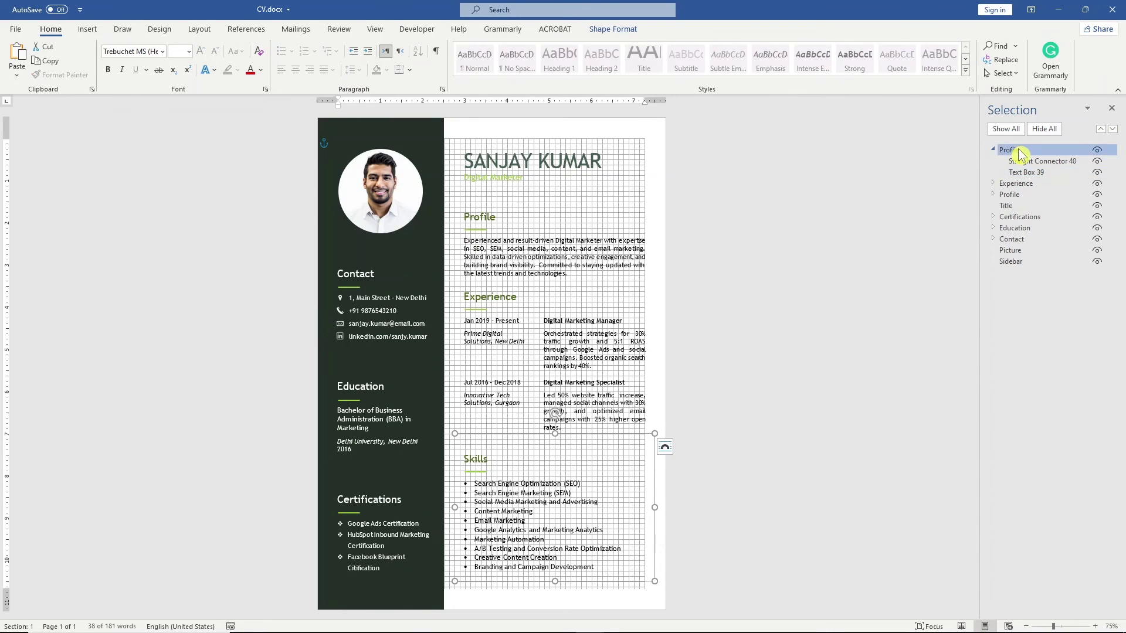
{"action": "key", "text": "Return"}
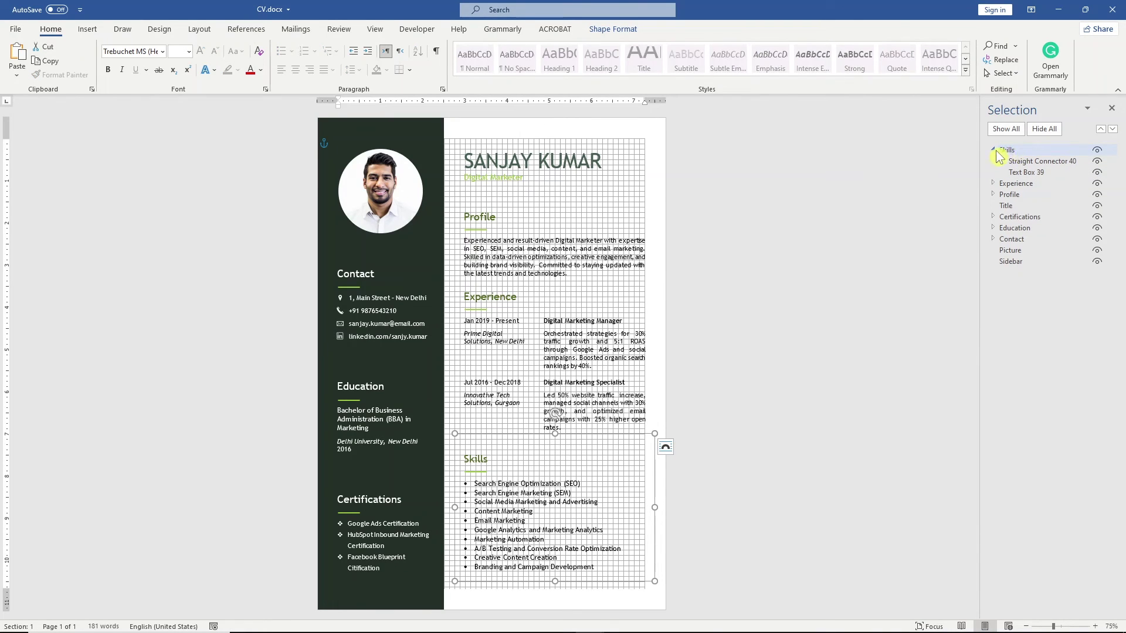
{"action": "left_click", "coordinate": [994, 151]}
{"action": "left_click", "coordinate": [1113, 109]}
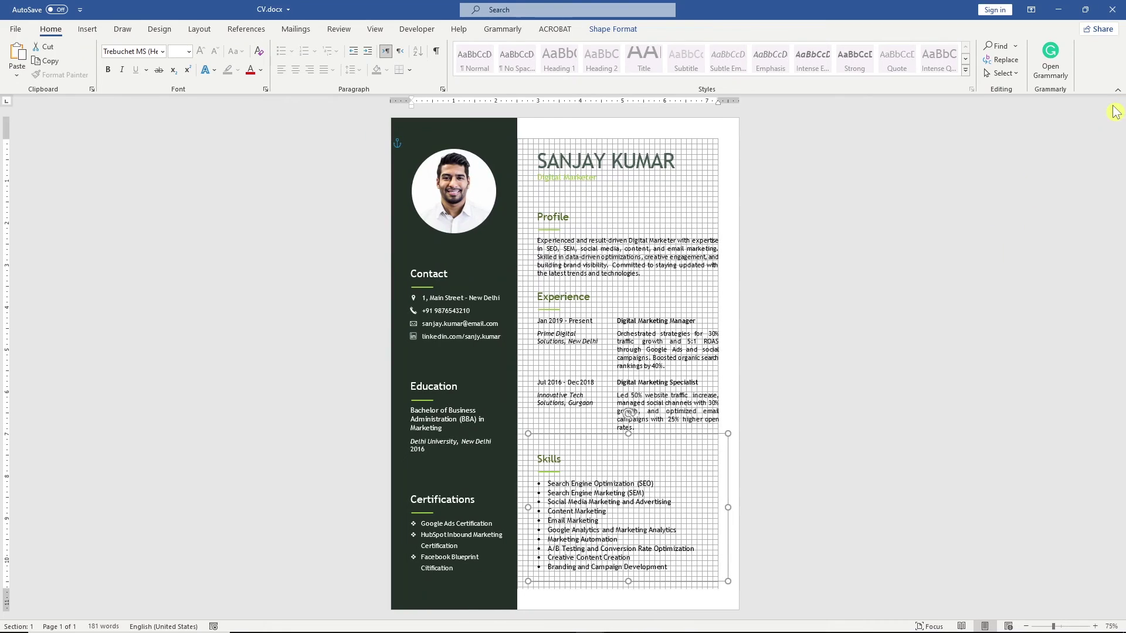
{"action": "left_click", "coordinate": [376, 30]}
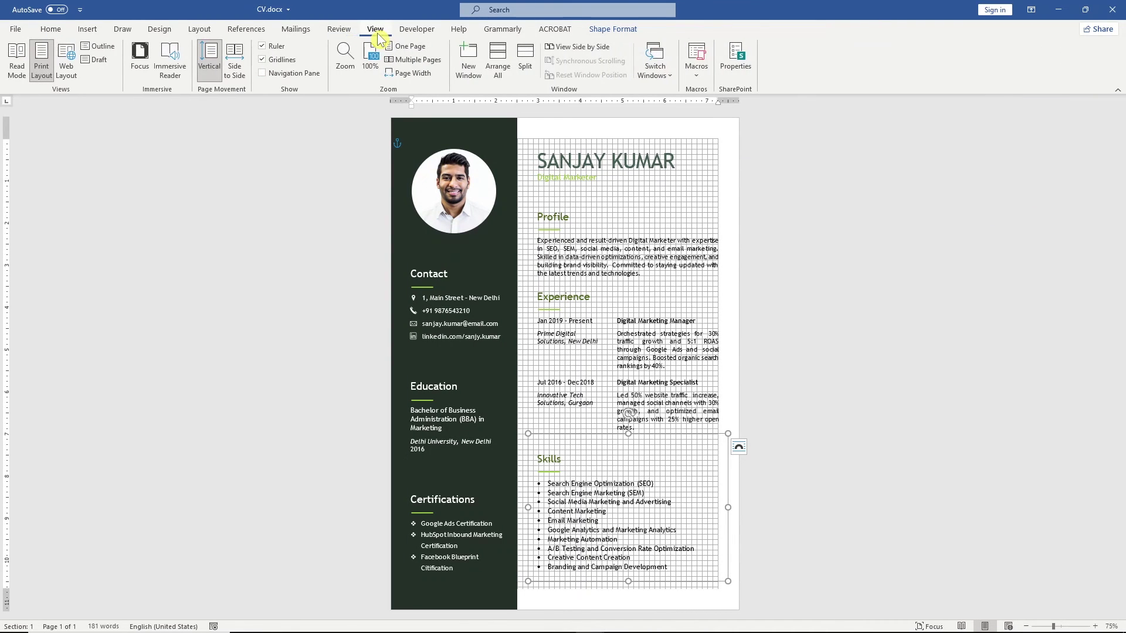
{"action": "left_click", "coordinate": [265, 61]}
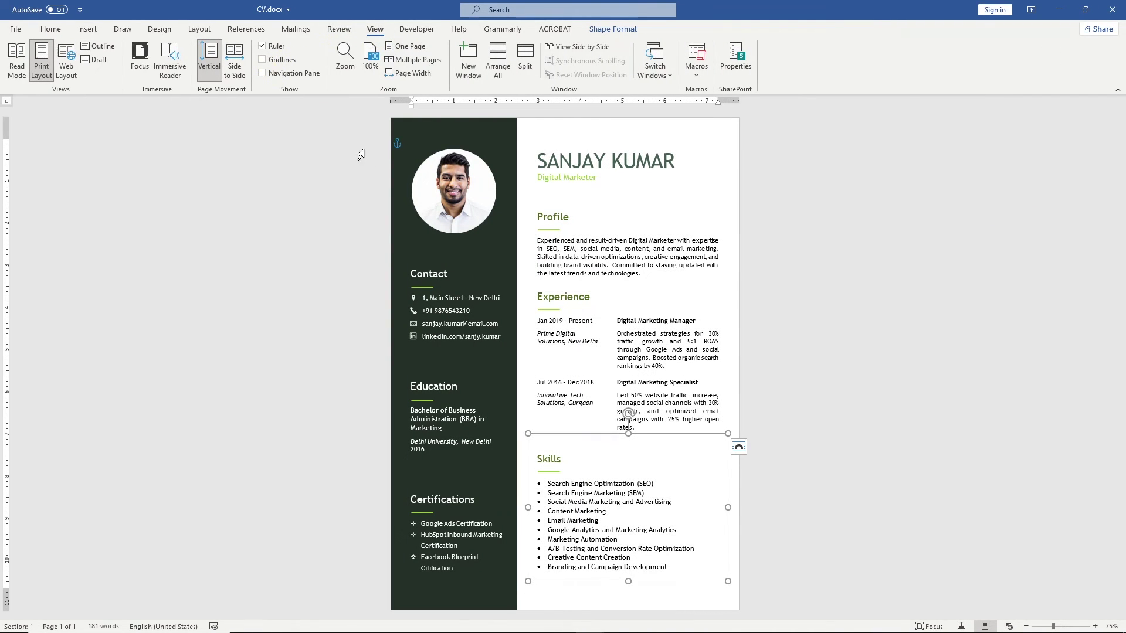
Step: Distribute the name header, Profile, Experience and Skills boxes vertically down the page
{"action": "left_click", "coordinate": [616, 371], "text": "shift"}
{"action": "left_click", "coordinate": [641, 222], "text": "shift"}
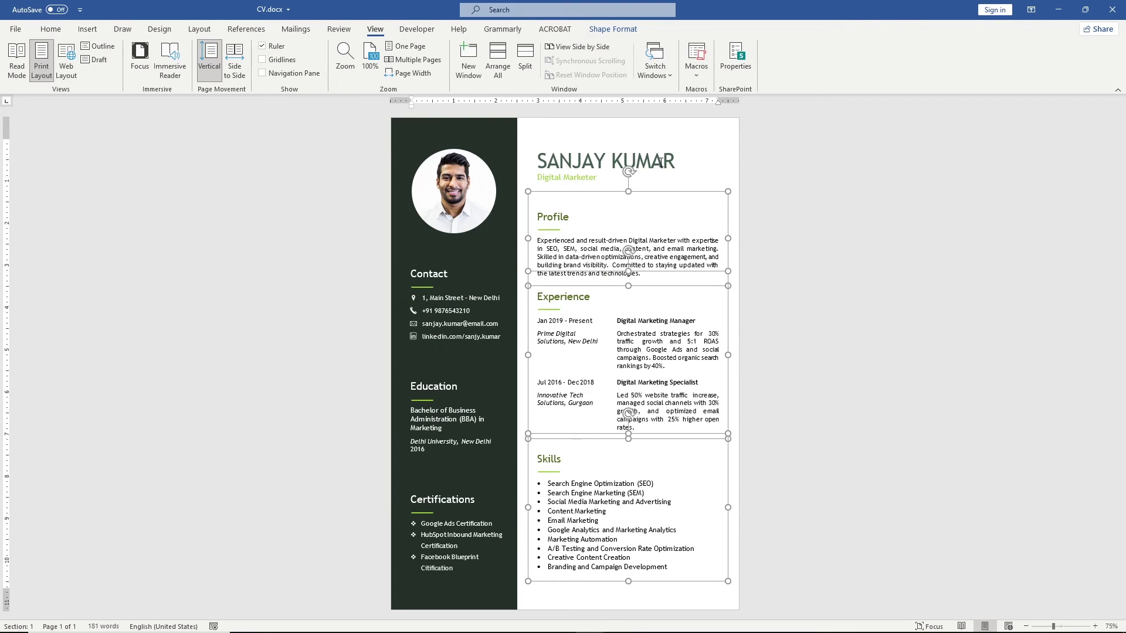
{"action": "left_click", "coordinate": [633, 165], "text": "shift"}
{"action": "left_click", "coordinate": [616, 30]}
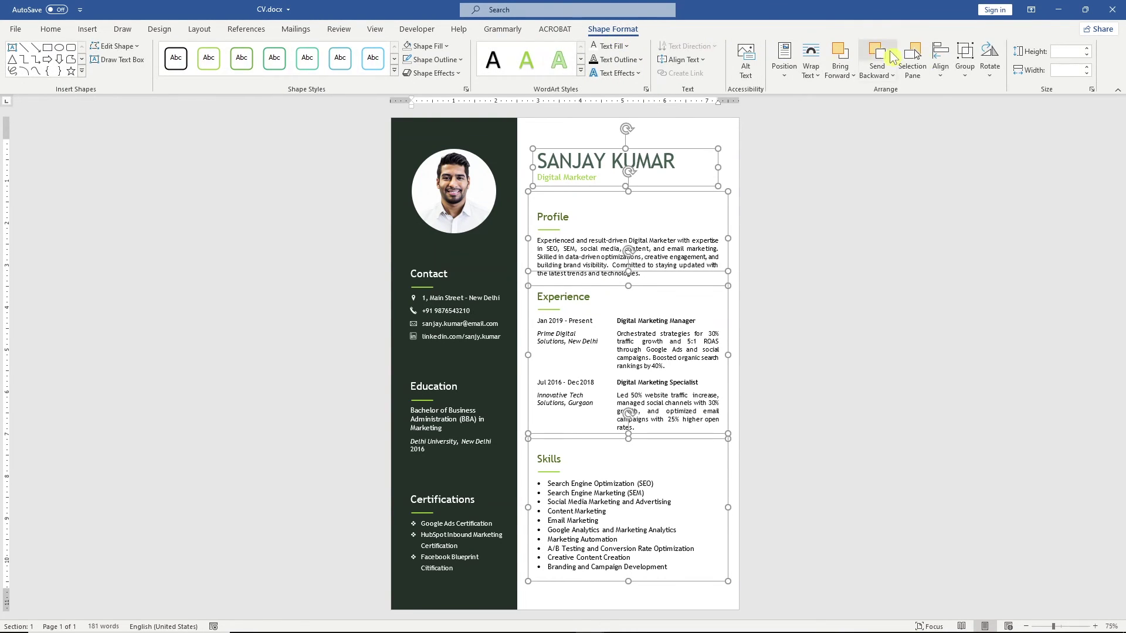
{"action": "left_click", "coordinate": [940, 59]}
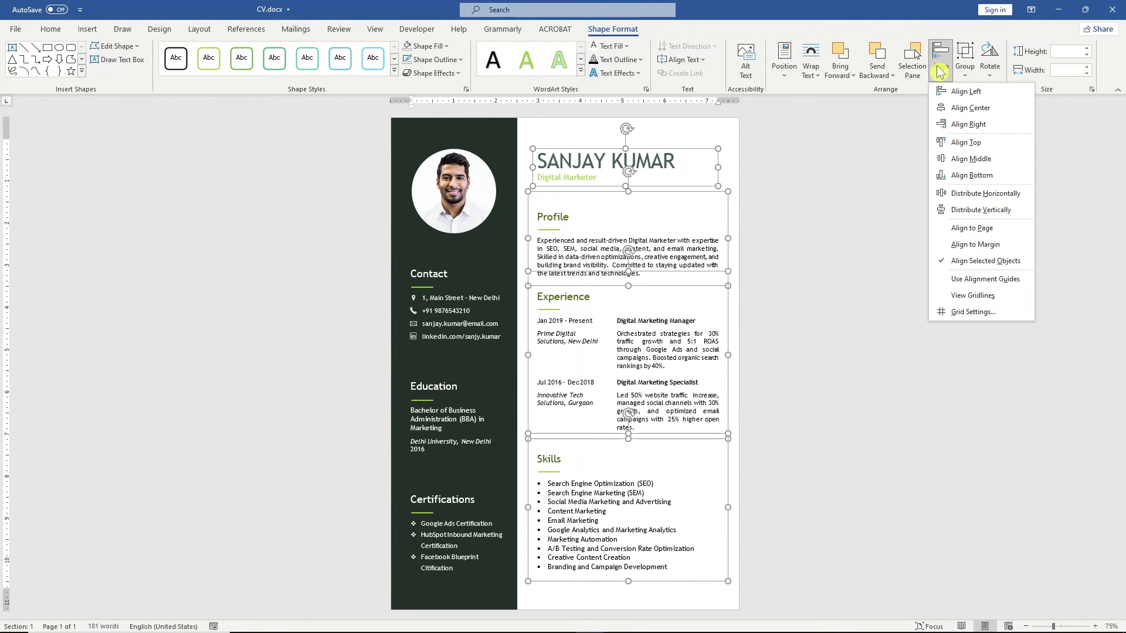
{"action": "left_click", "coordinate": [997, 210]}
{"action": "left_click", "coordinate": [1014, 210]}
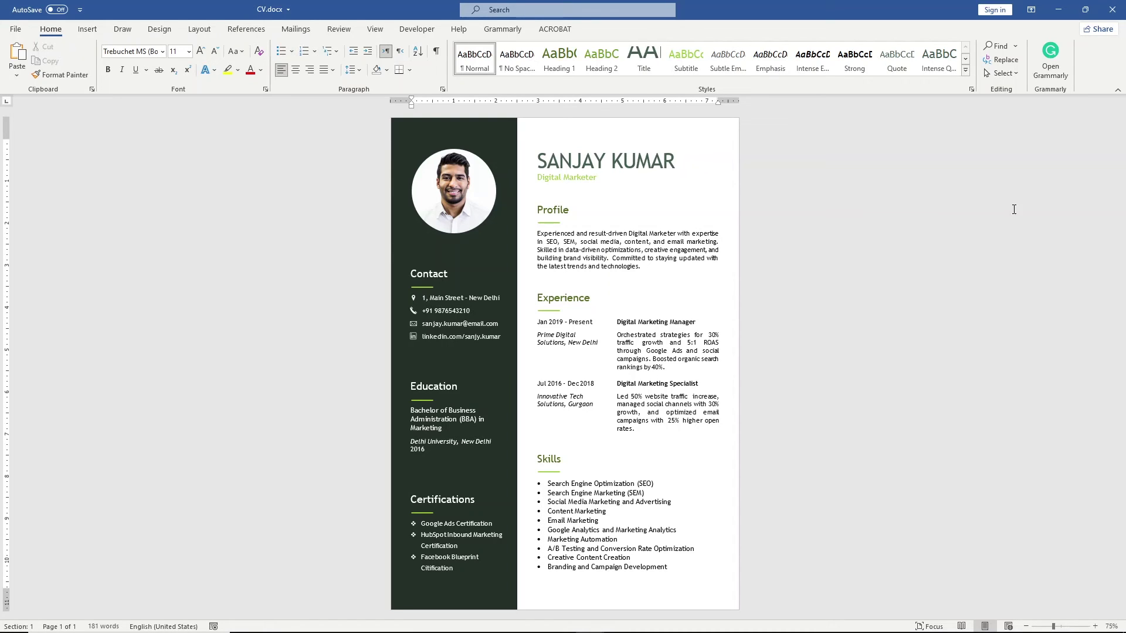
Step: Save the CV, then try the Berlin theme and undo it
{"action": "left_click", "coordinate": [503, 131]}
{"action": "key", "text": "ctrl+s"}
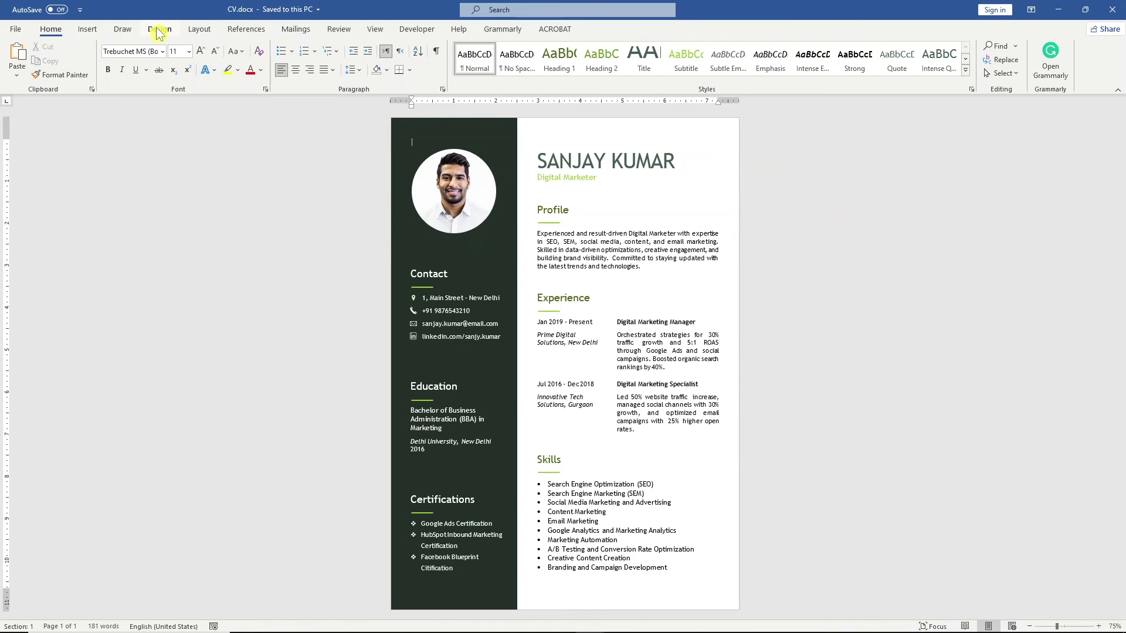
{"action": "left_click", "coordinate": [159, 31]}
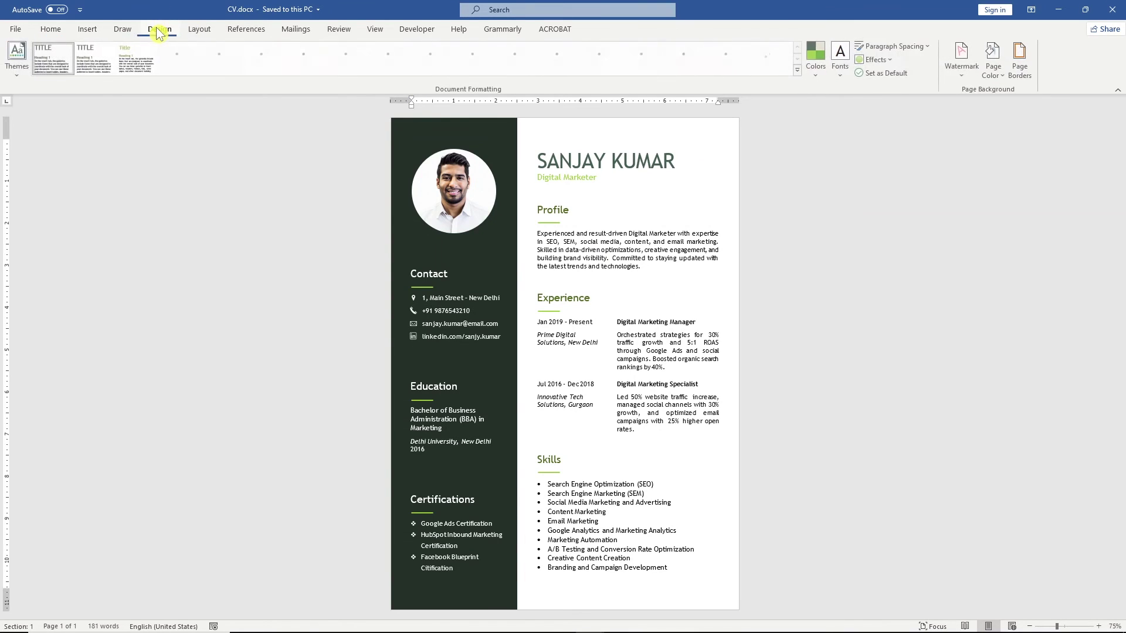
{"action": "left_click", "coordinate": [20, 68]}
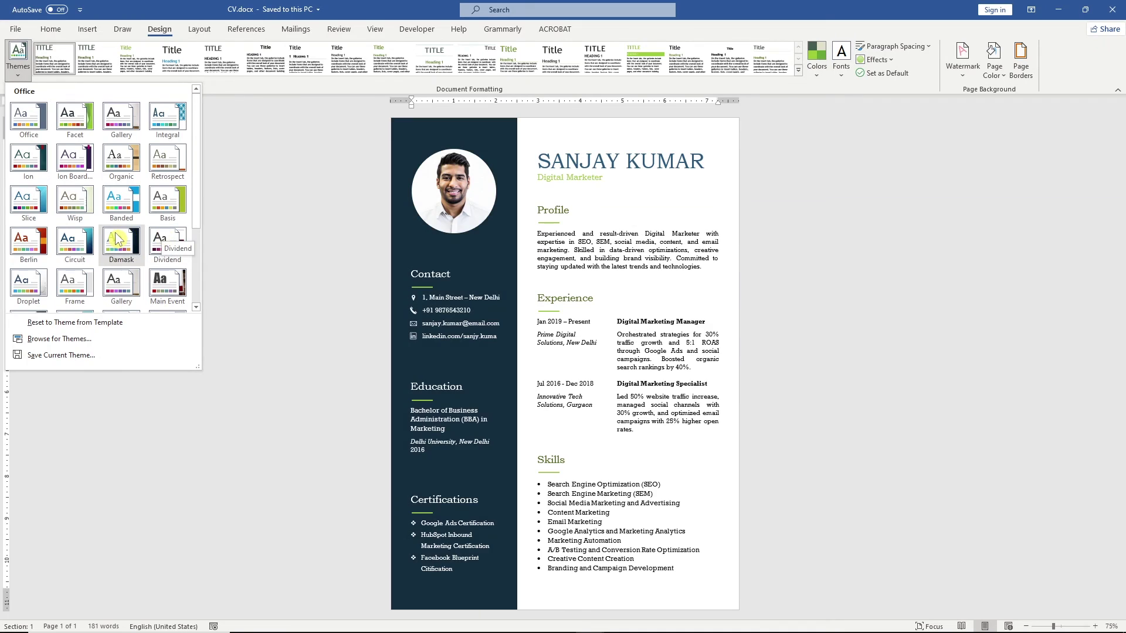
{"action": "left_click", "coordinate": [25, 242]}
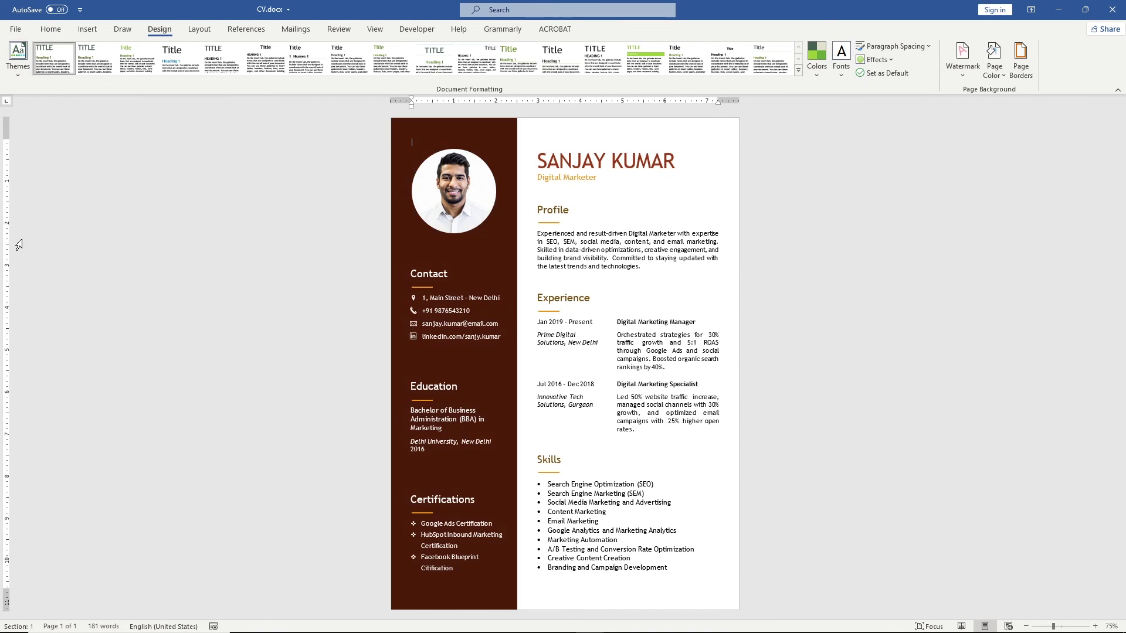
{"action": "key", "text": "ctrl+z"}
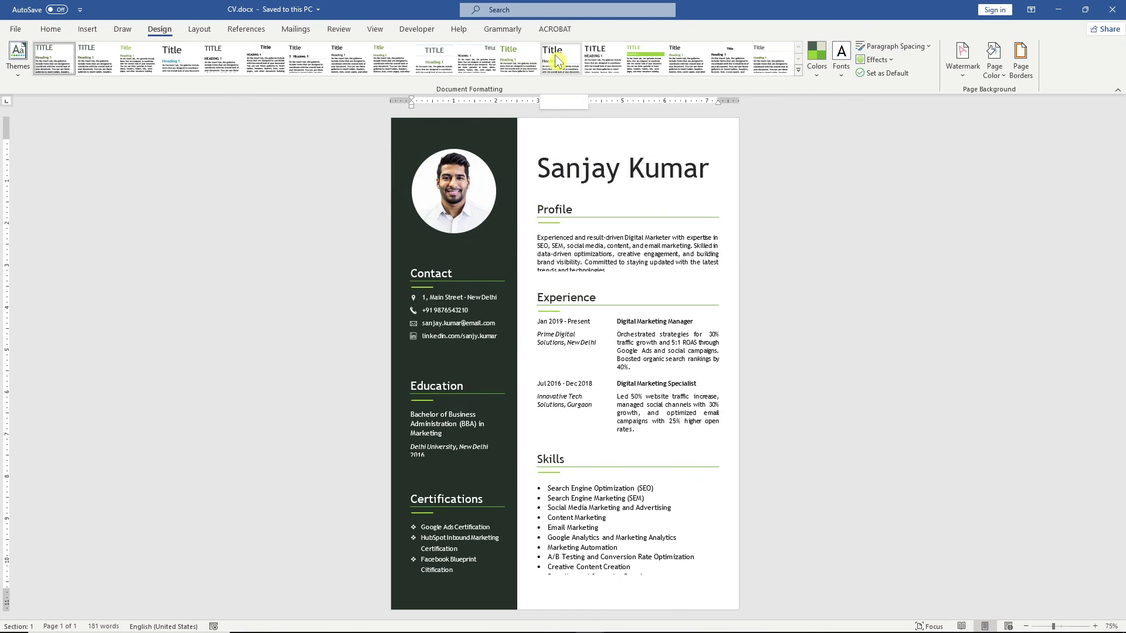
Step: Try the Aspect colours and Consolas-Verdana fonts, then auto-hide the ribbon to show the page full screen
{"action": "left_click", "coordinate": [824, 69]}
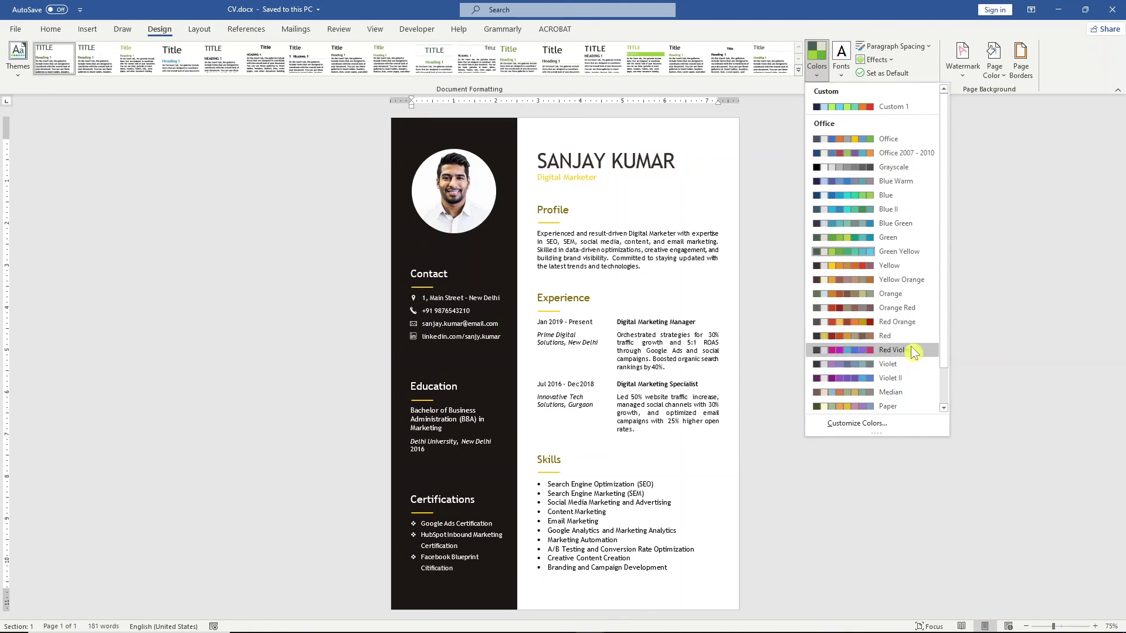
{"action": "scroll", "coordinate": [914, 376], "scroll_direction": "down", "scroll_amount": 1}
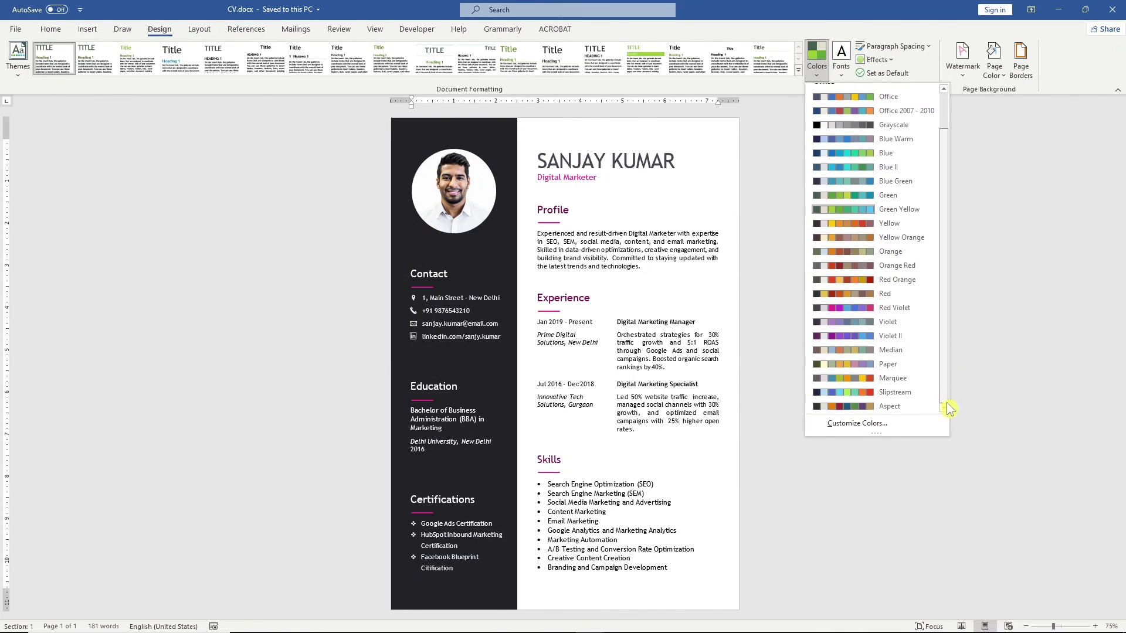
{"action": "left_click", "coordinate": [925, 413]}
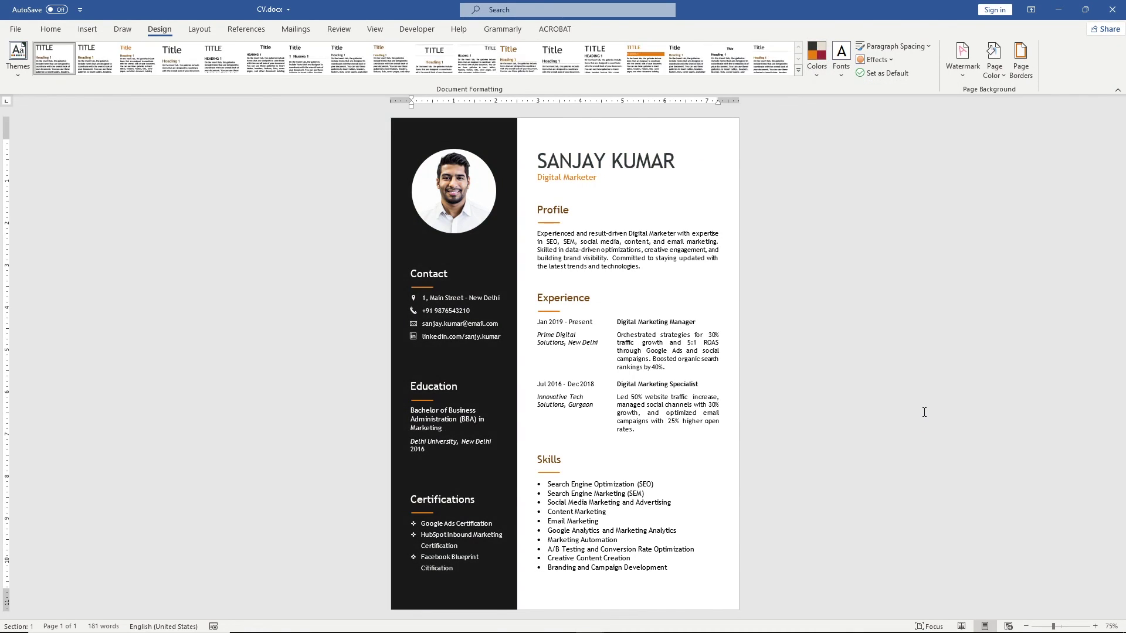
{"action": "left_click", "coordinate": [850, 79]}
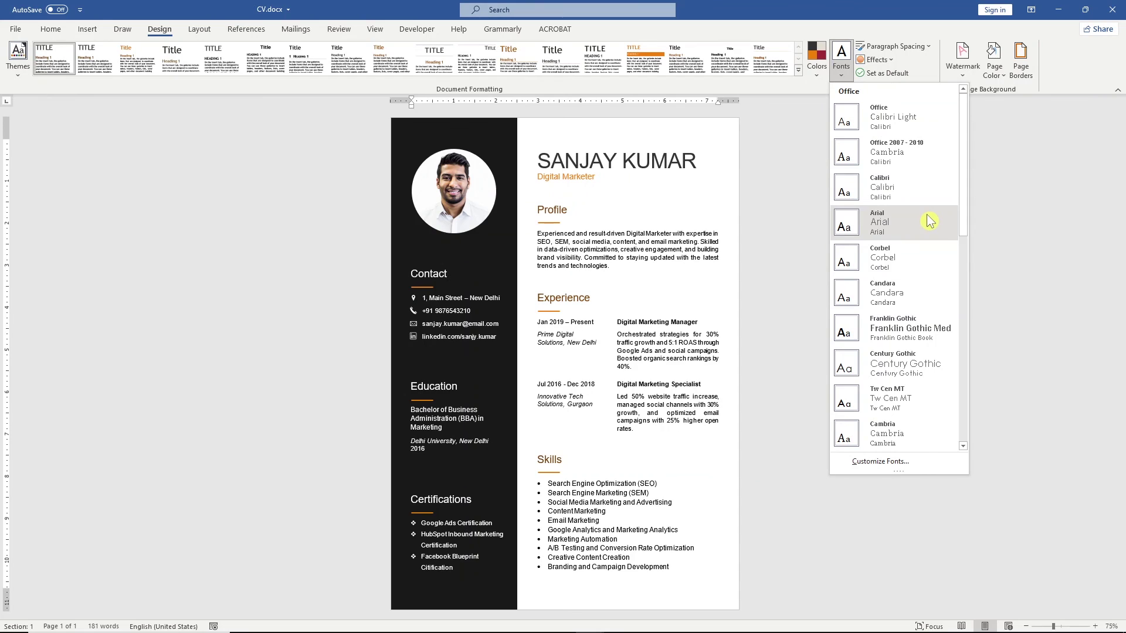
{"action": "left_click_drag", "start_coordinate": [962, 234], "coordinate": [960, 433]}
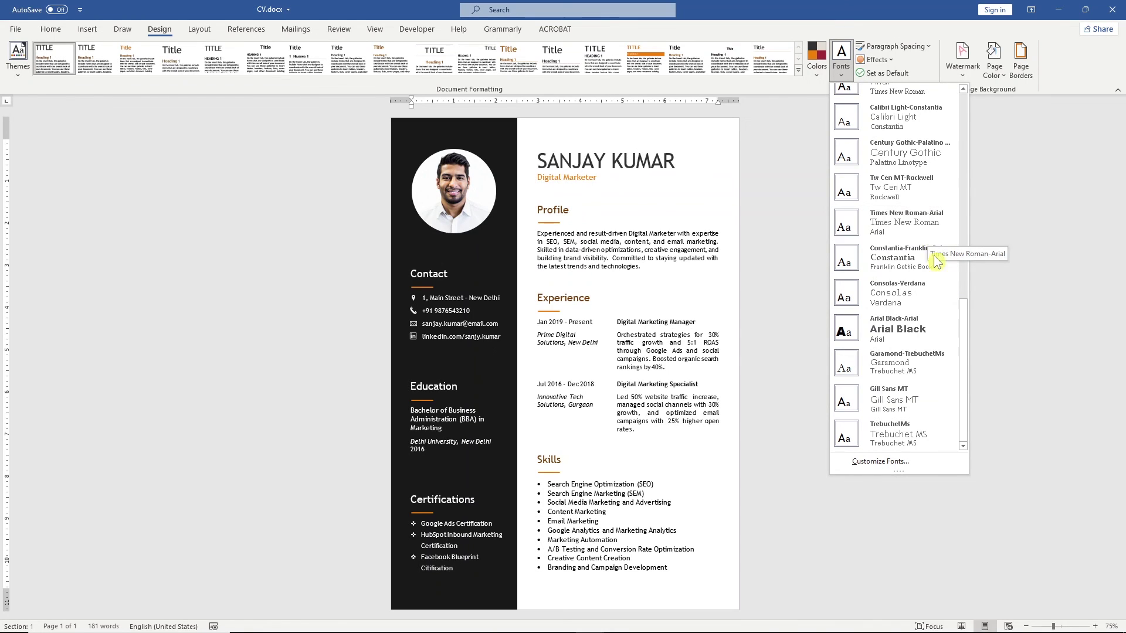
{"action": "left_click", "coordinate": [932, 295]}
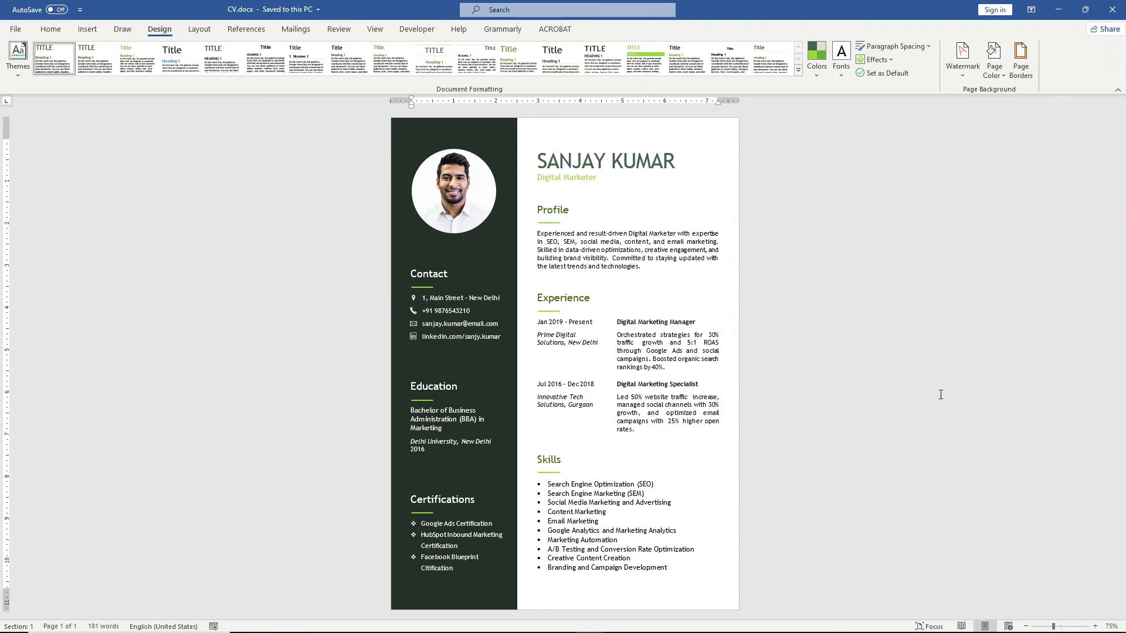
{"action": "left_click", "coordinate": [1033, 12]}
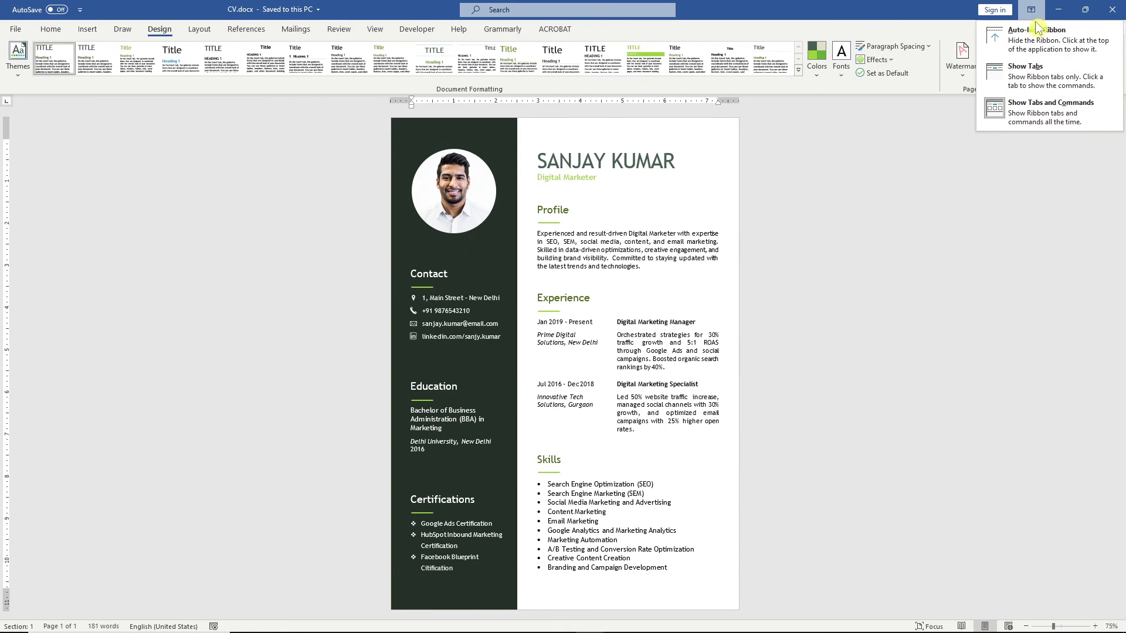
{"action": "left_click", "coordinate": [1037, 32]}
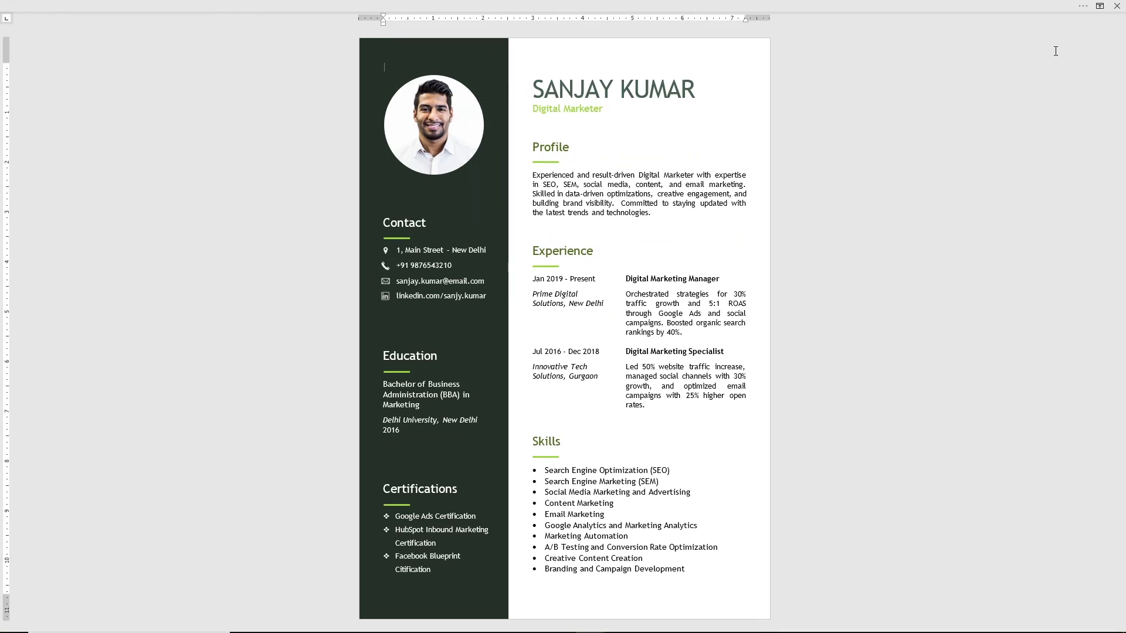